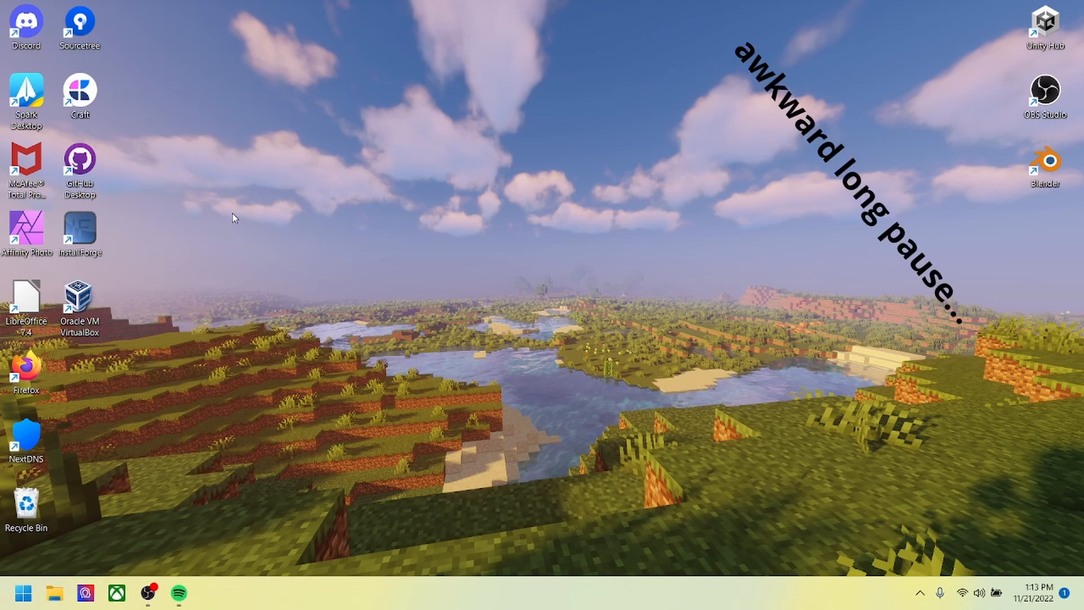
Step: Open the blender_1.0 folder inside Downloads in File Explorer and select blender1.0.exe
click(54, 593)
click(76, 253)
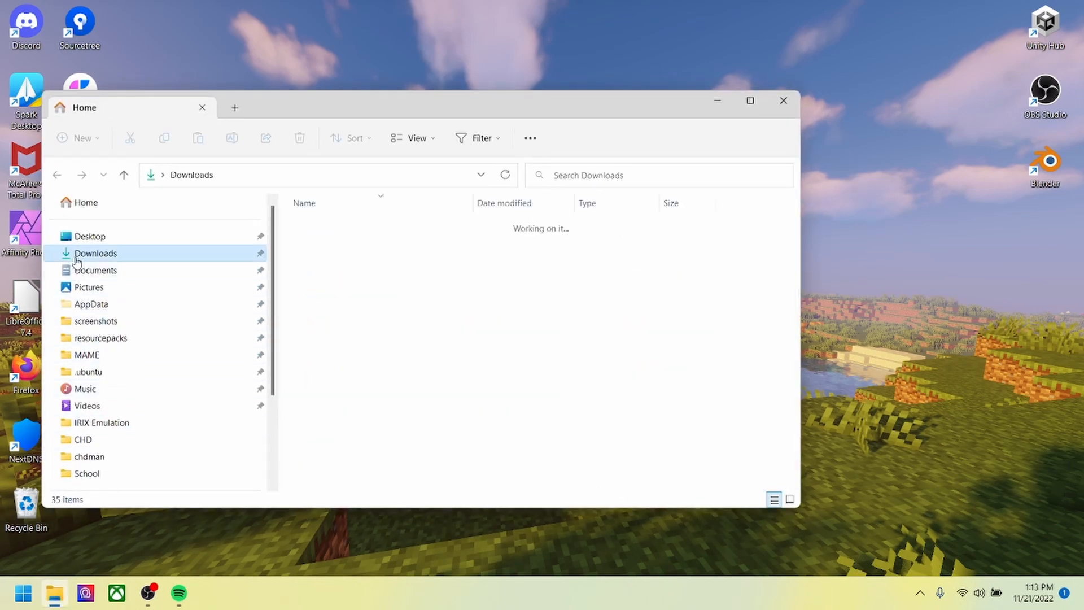
double_click(362, 276)
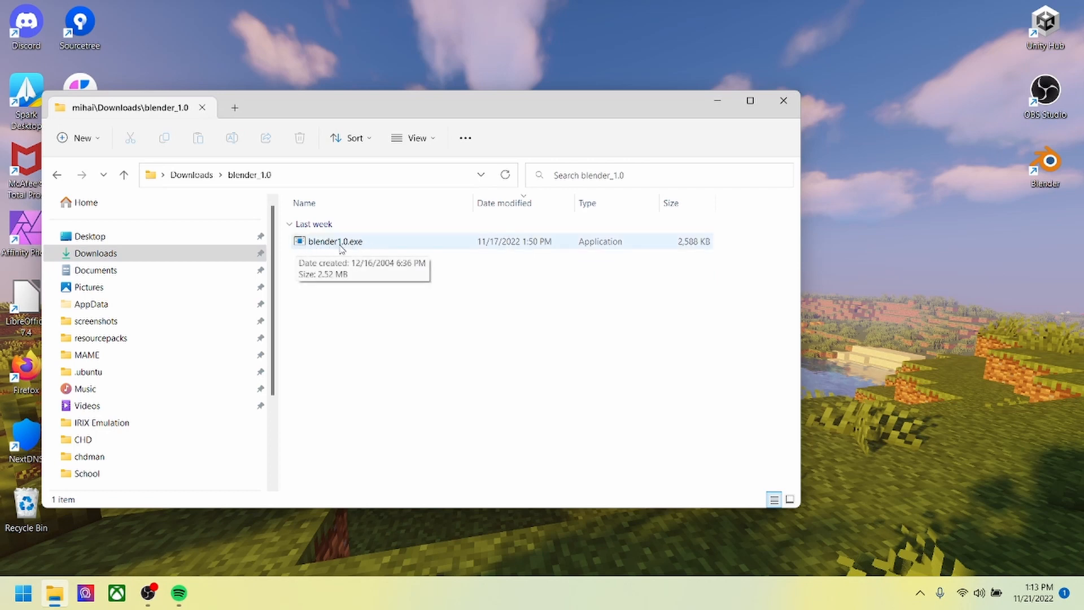
click(357, 247)
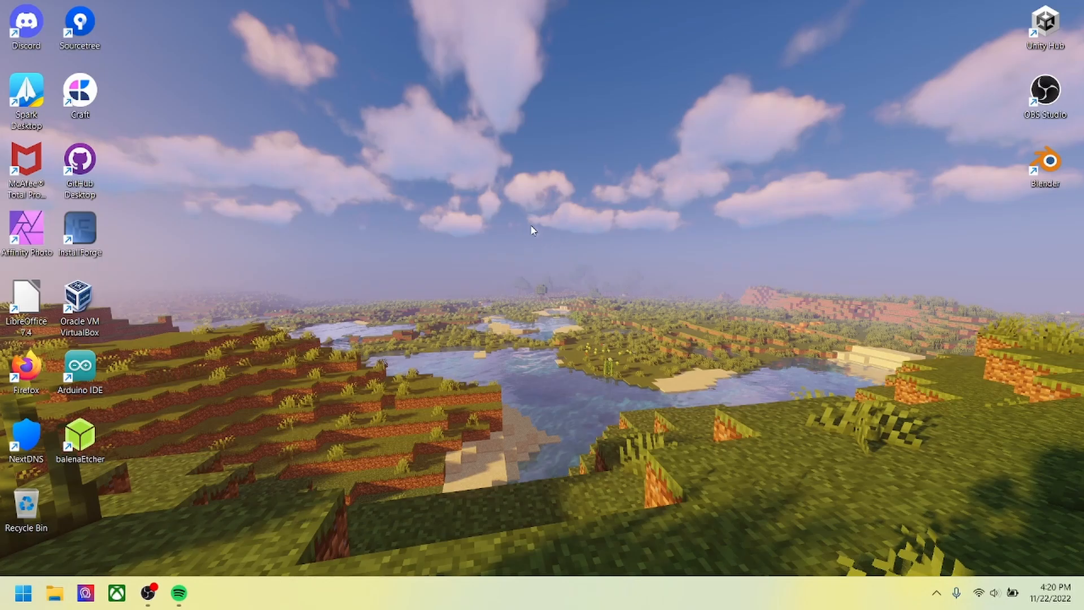
Step: Launch Firefox and load the blender.org home page
double_click(43, 361)
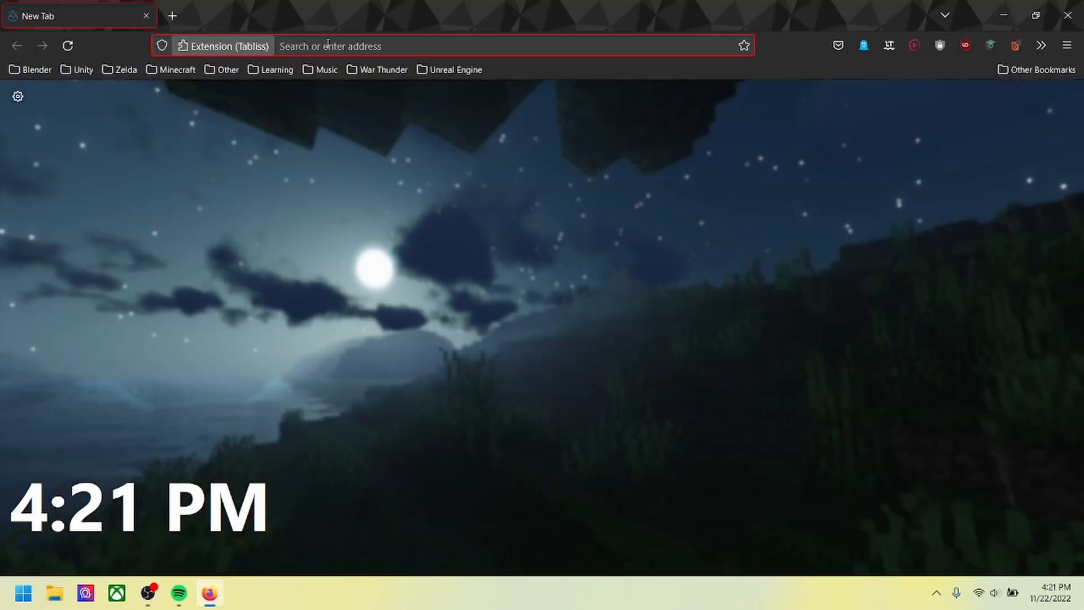
click(336, 45)
text(blender.org/)
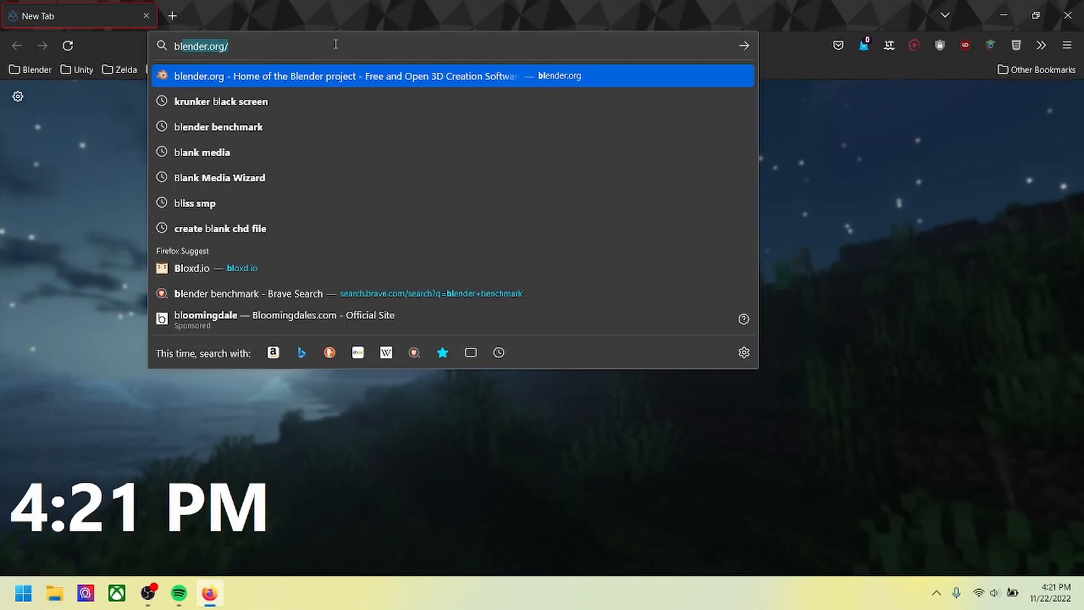
key(Return)
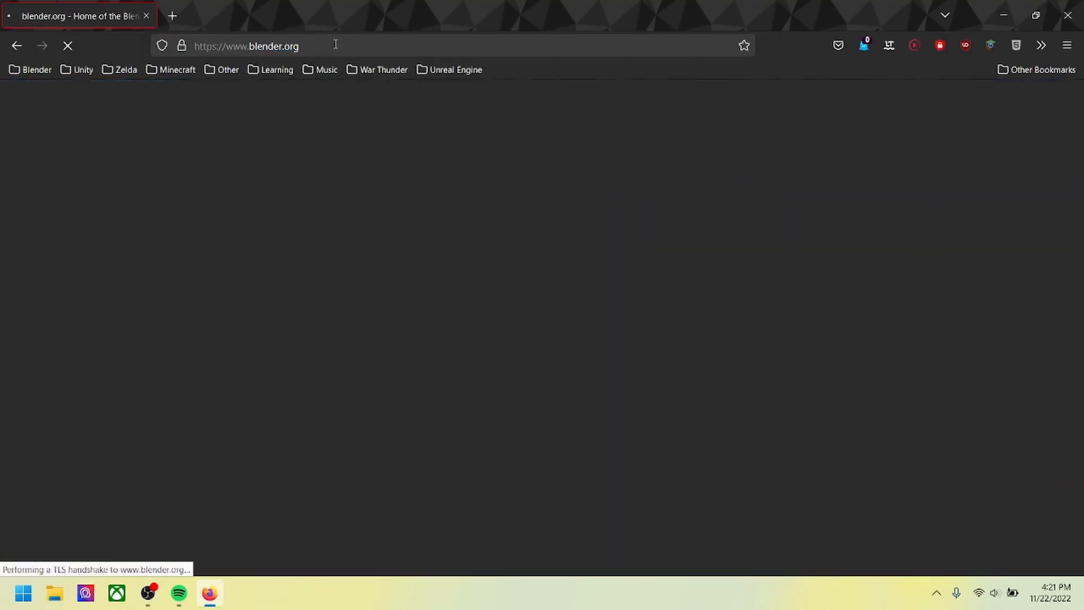
Step: Open the Previous Versions page from the Blender site's footer links and bring up the All Previous Versions section
scroll(218, 253, down, 15)
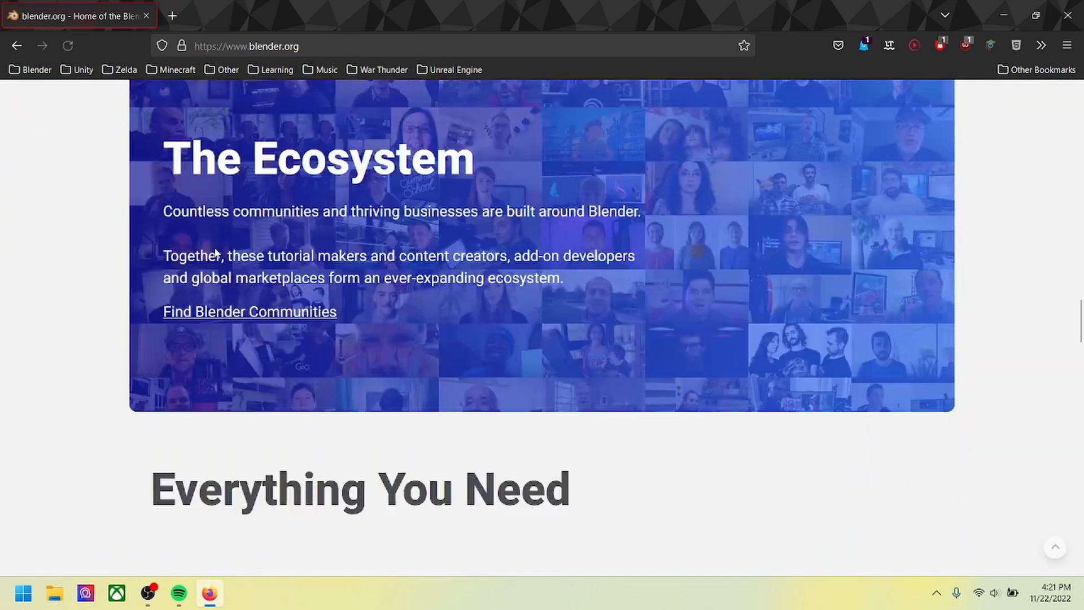
scroll(218, 253, down, 15)
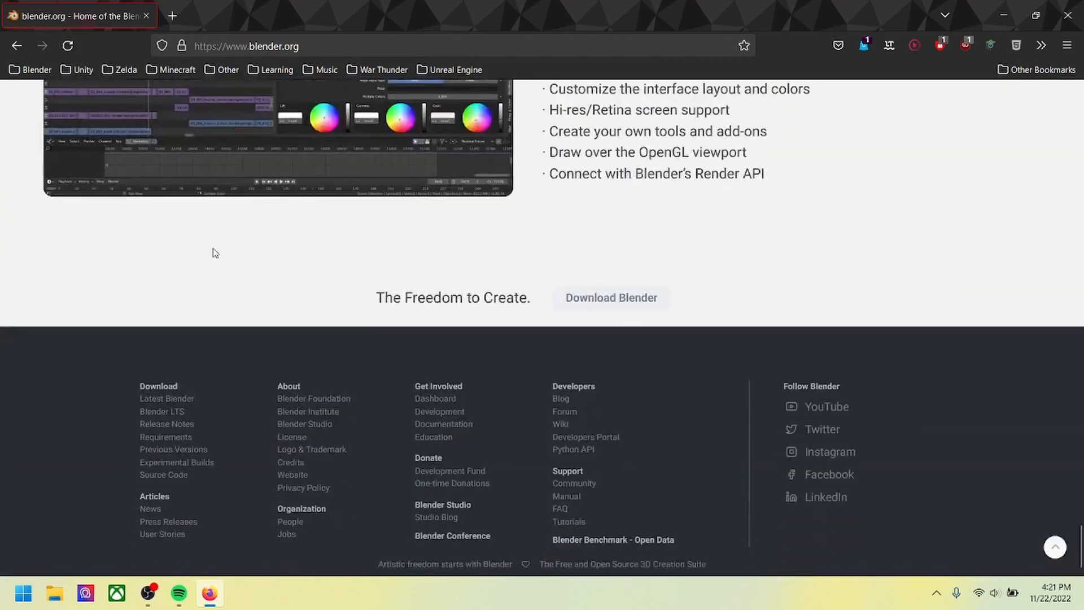
click(177, 453)
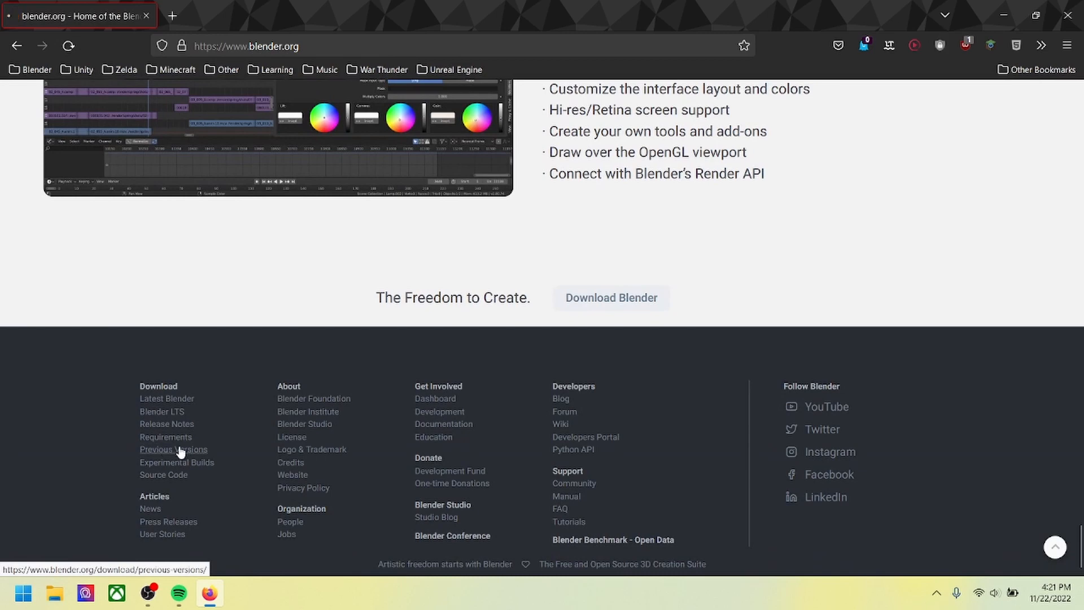
scroll(559, 287, down, 2)
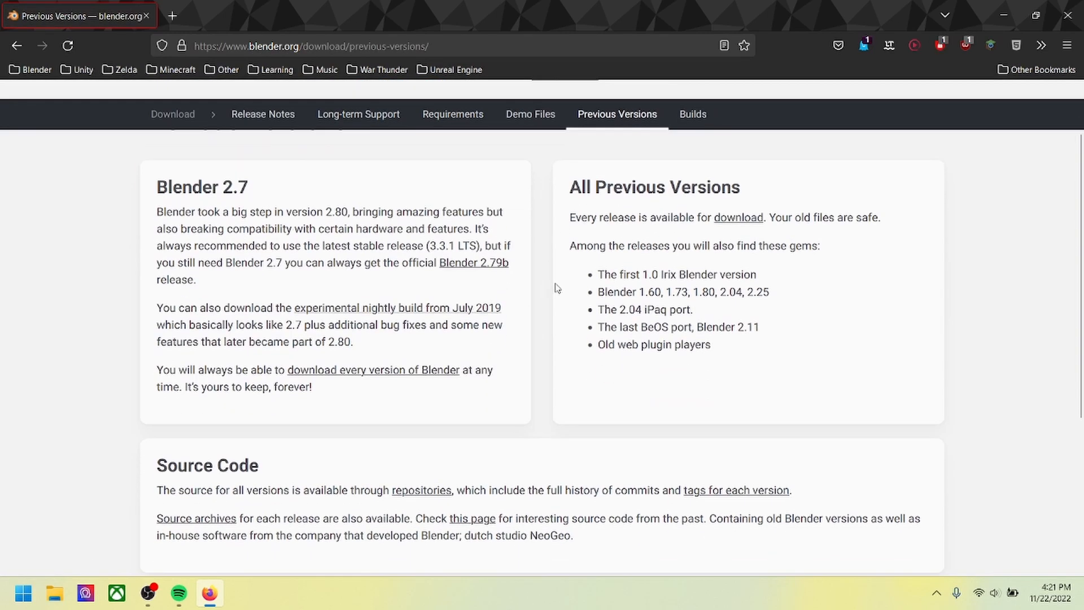
Step: Copy the word "Irix" from the first entry in the All Previous Versions list
drag(600, 276, 771, 293)
click(598, 277)
drag(644, 278, 681, 276)
key(ctrl+c)
click(644, 277)
click(661, 276)
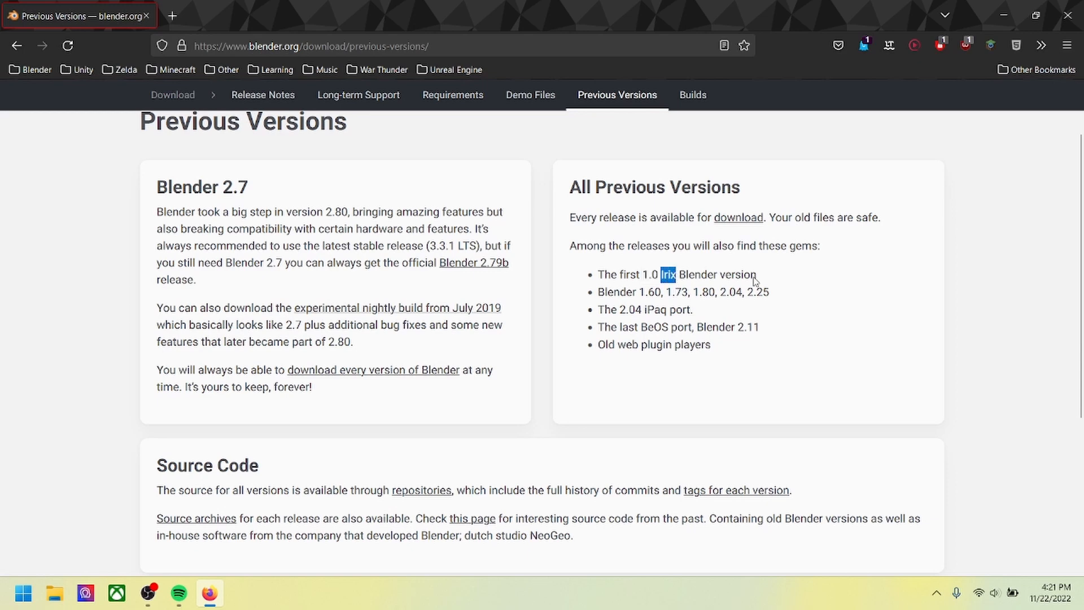
Step: Search the web for the copied word "Irix" in a new tab and open the IRIX Wikipedia article
key(ctrl+t)
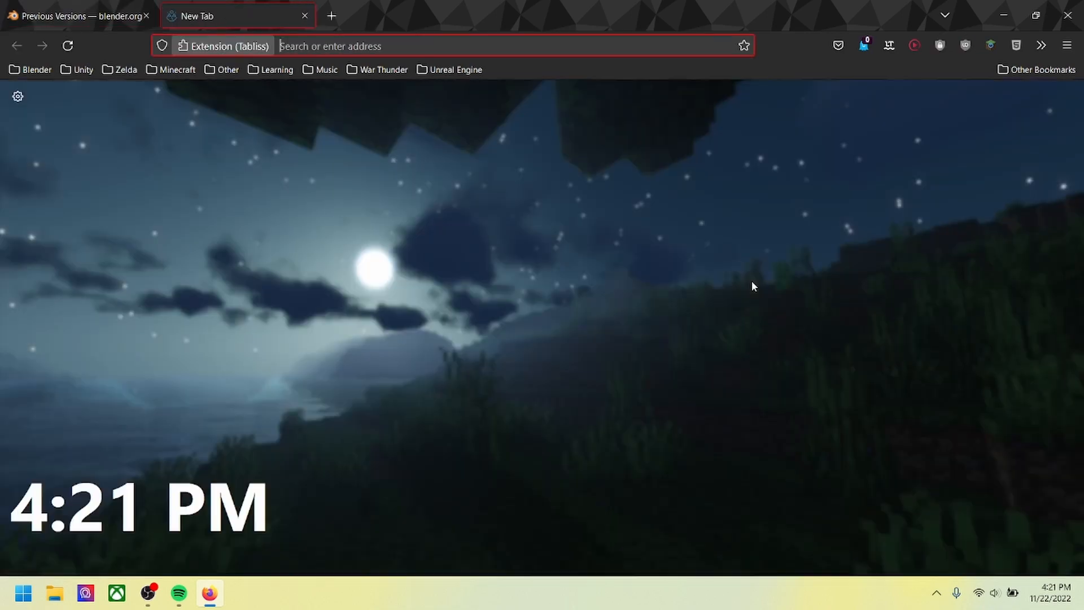
key(ctrl+v)
key(Return)
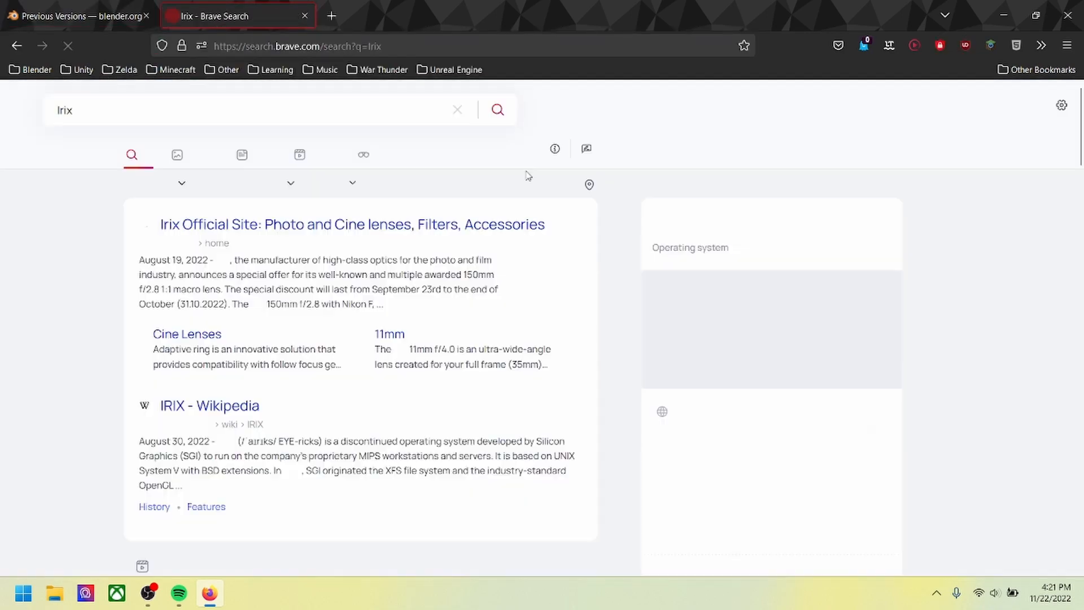
click(661, 229)
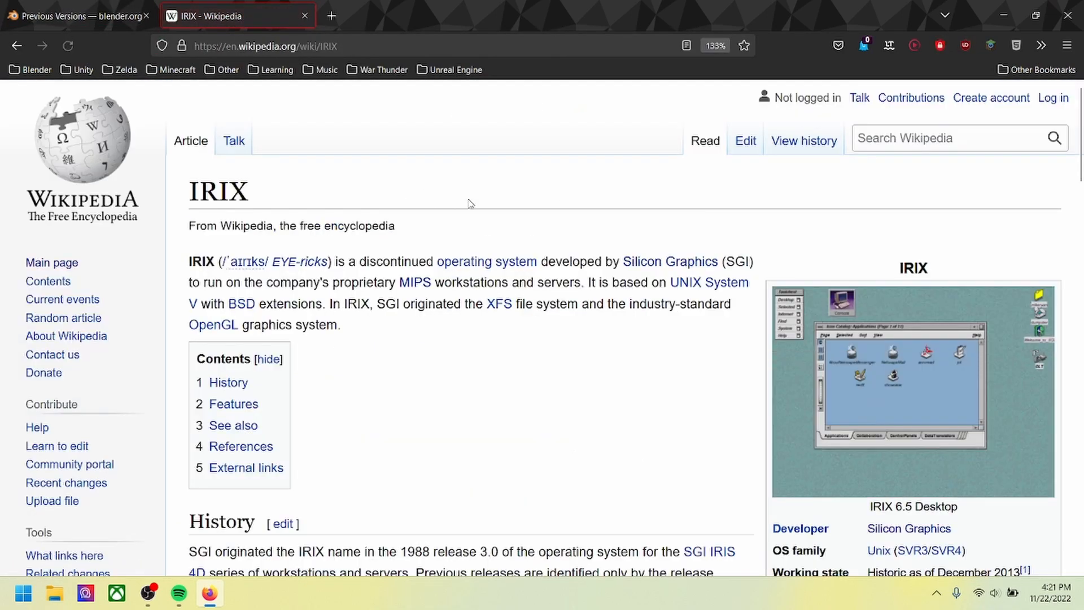
scroll(500, 209, down, 2)
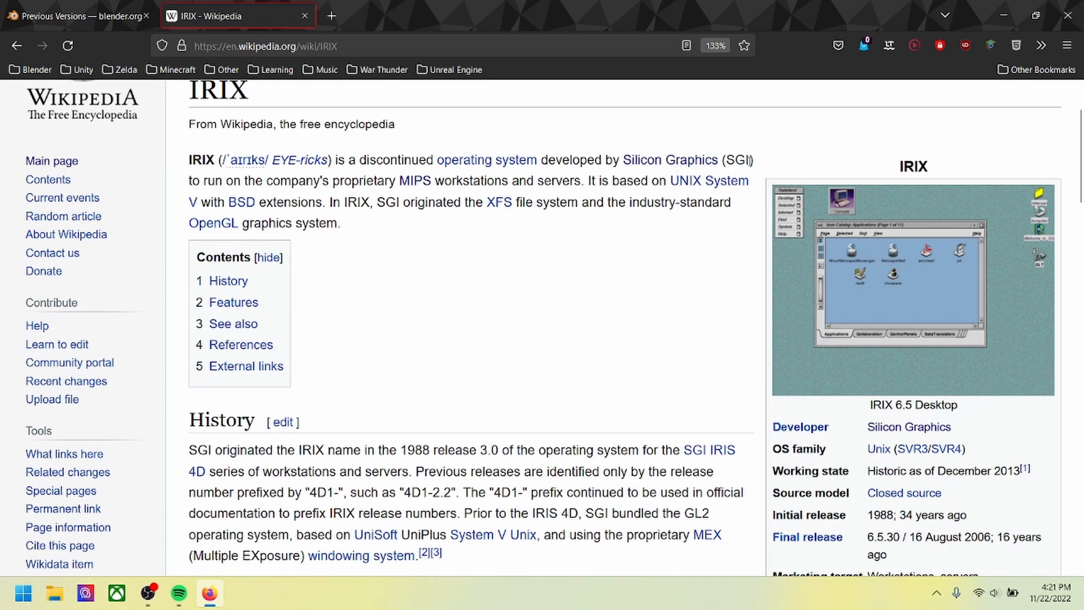
Step: View the article's IRIX 6.5 desktop image as the original file, and return to the article text
click(861, 225)
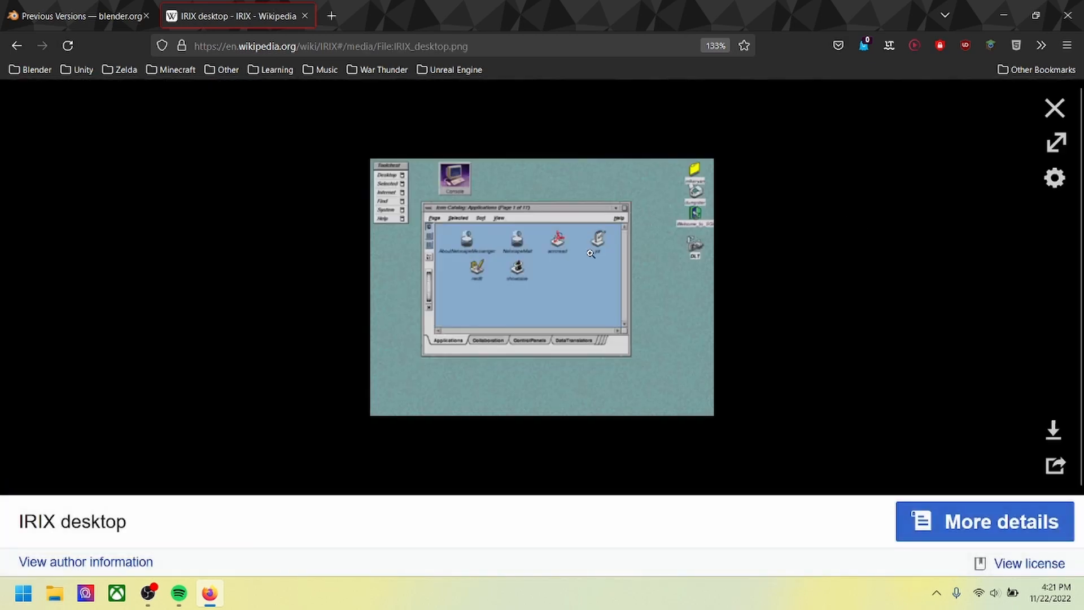
click(591, 254)
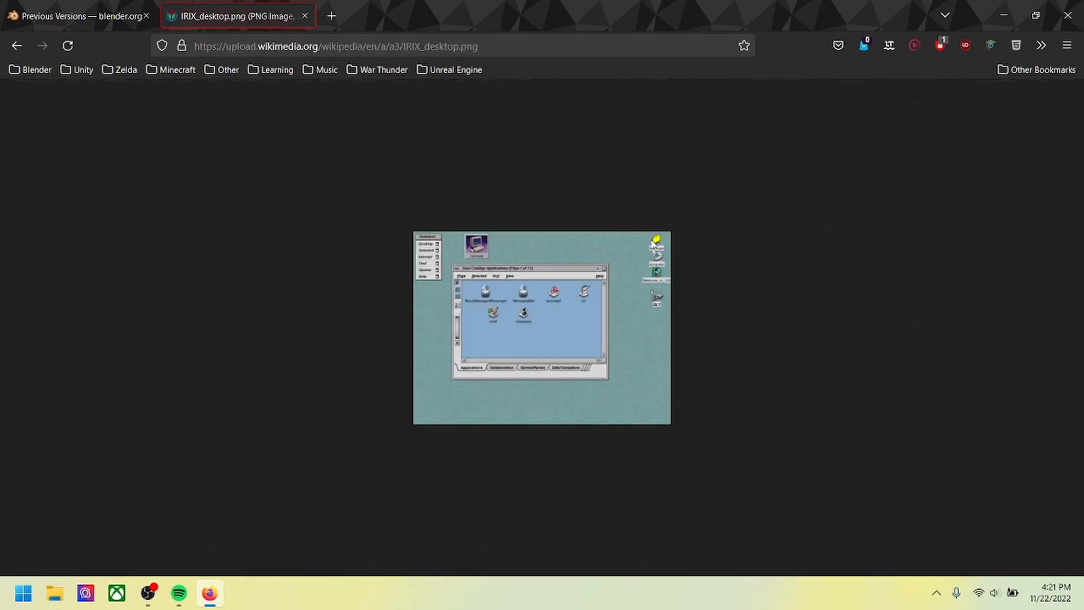
key(alt+Left)
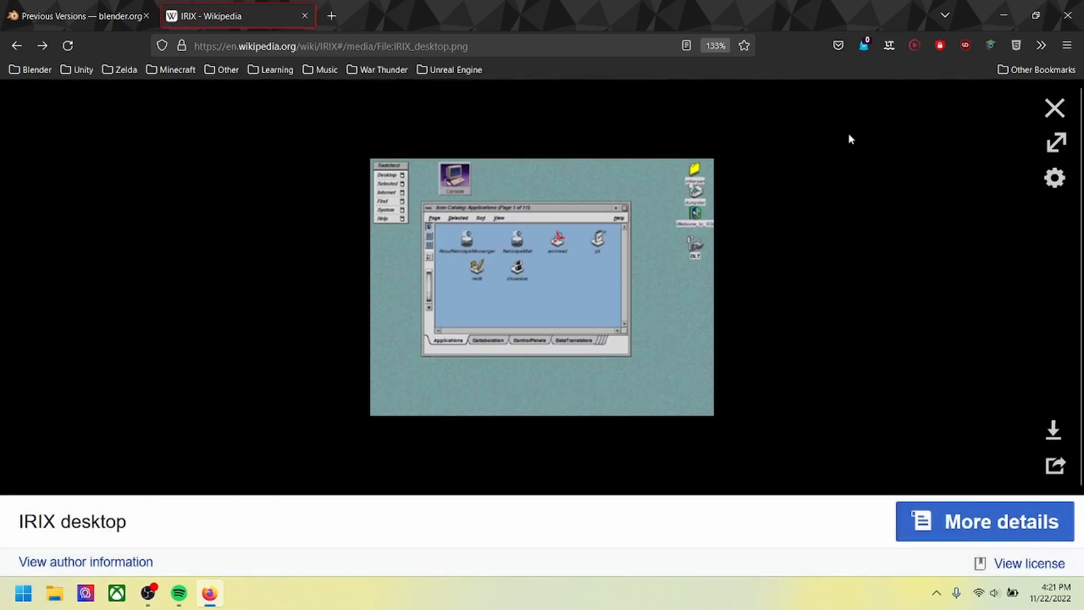
click(1048, 109)
scroll(808, 220, down, 1)
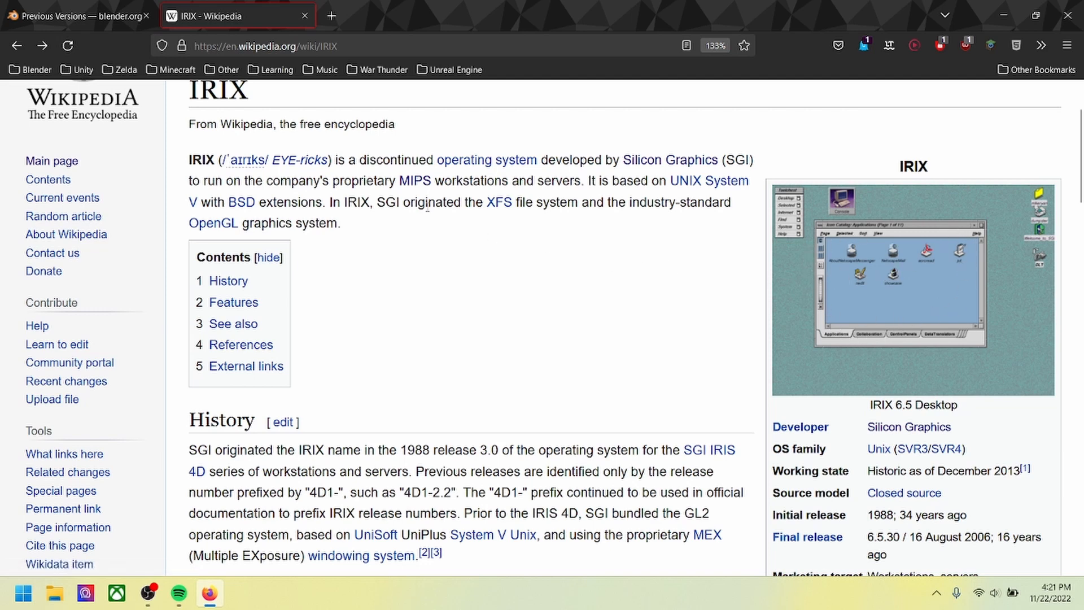
Step: Close the Wikipedia article, search the web for "mame" in a new tab and open the MAMEdev.org home page
click(304, 17)
click(172, 16)
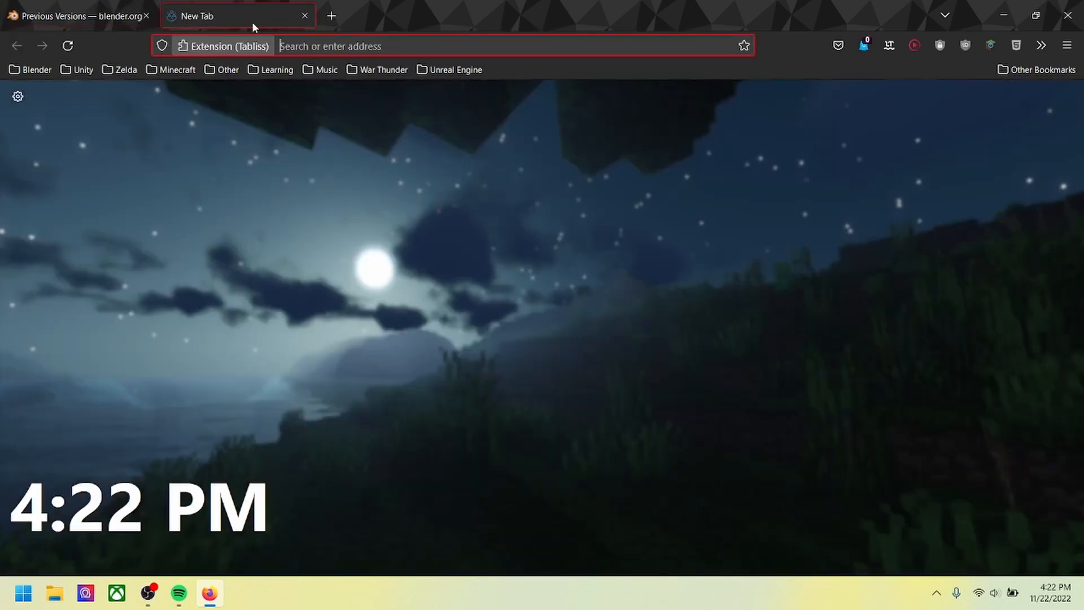
text(mame)
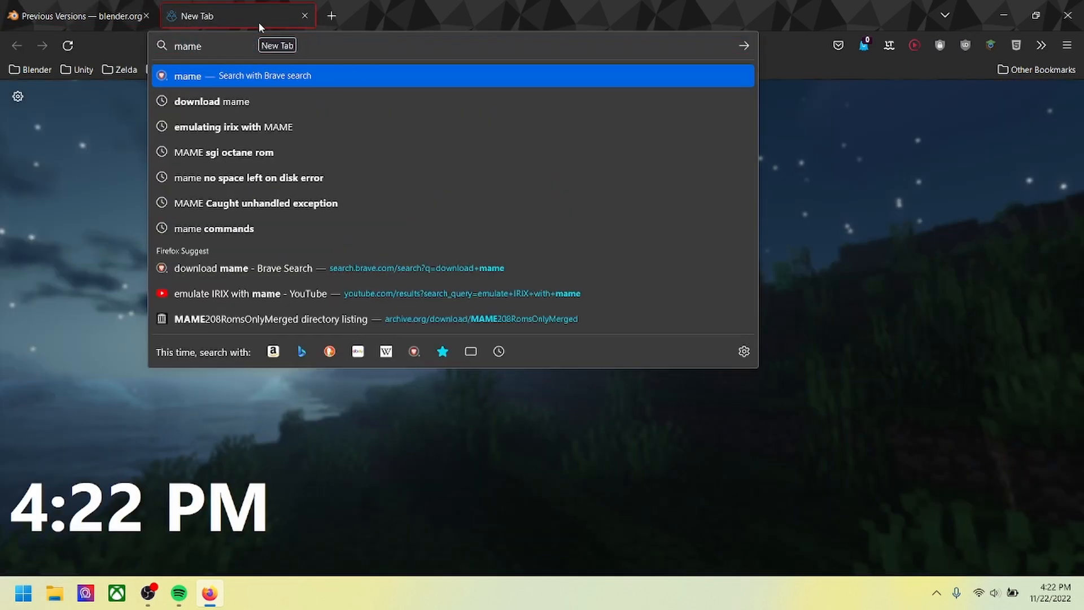
key(Return)
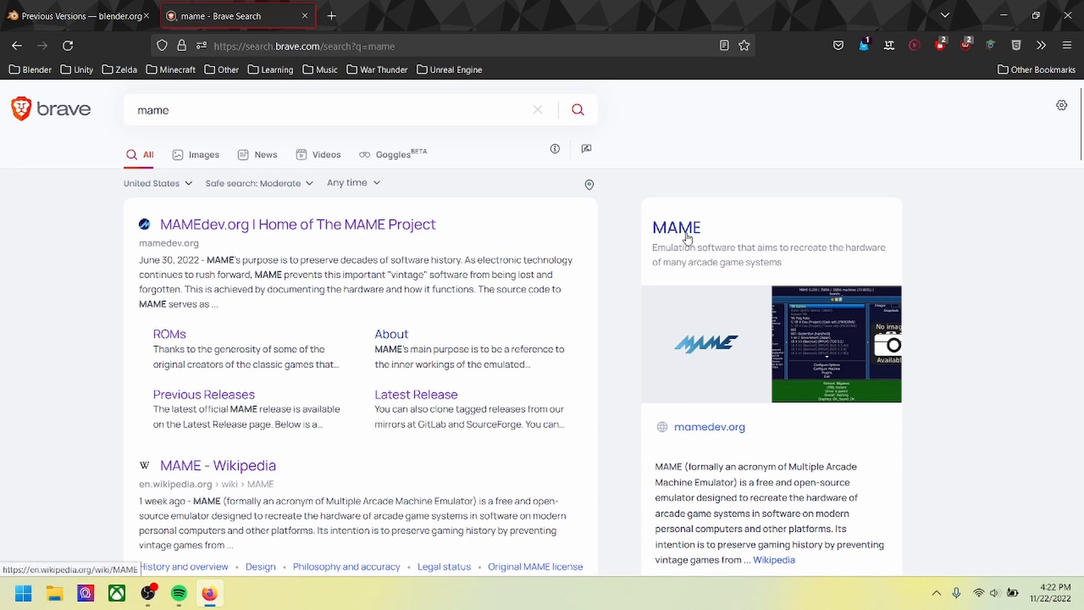
click(358, 225)
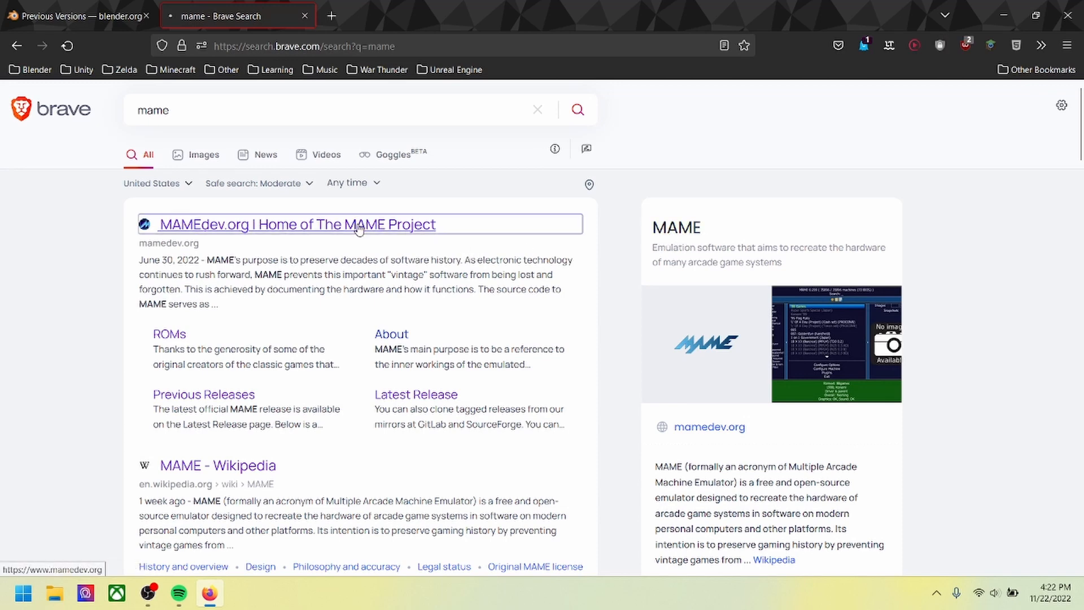
Step: Examine the MAME home page's project description and the downloads for the supported platforms
scroll(394, 218, down, 5)
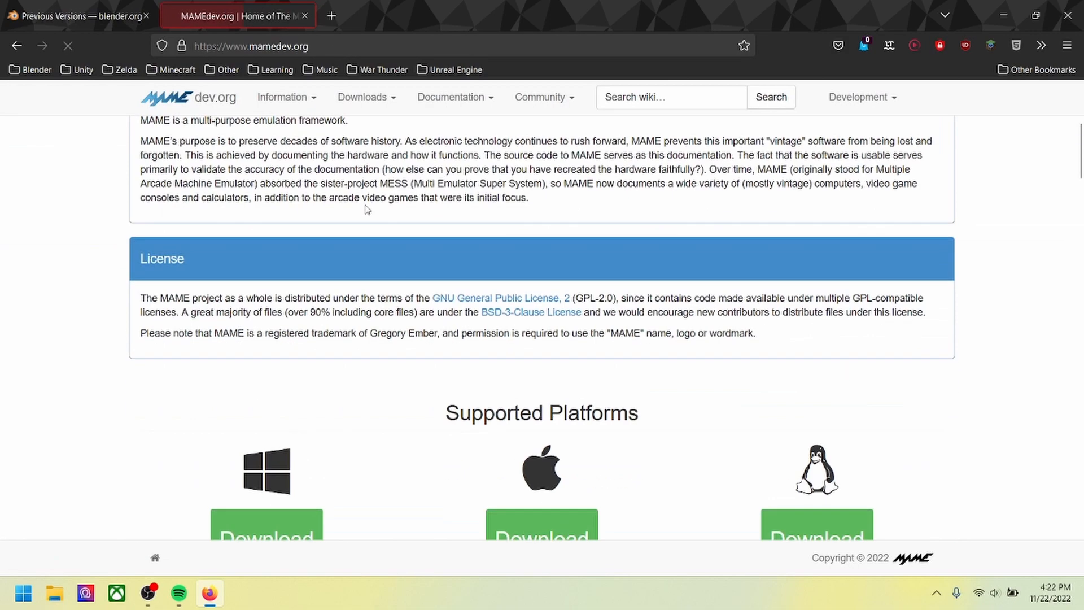
scroll(367, 209, down, 6)
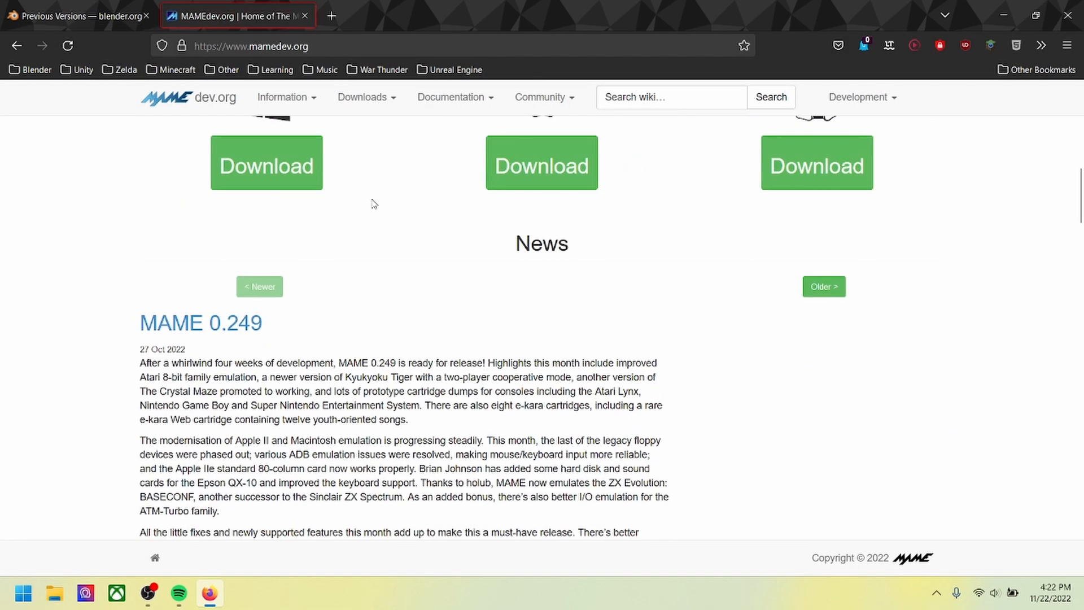
scroll(351, 211, up, 2)
scroll(351, 212, down, 2)
scroll(368, 215, up, 10)
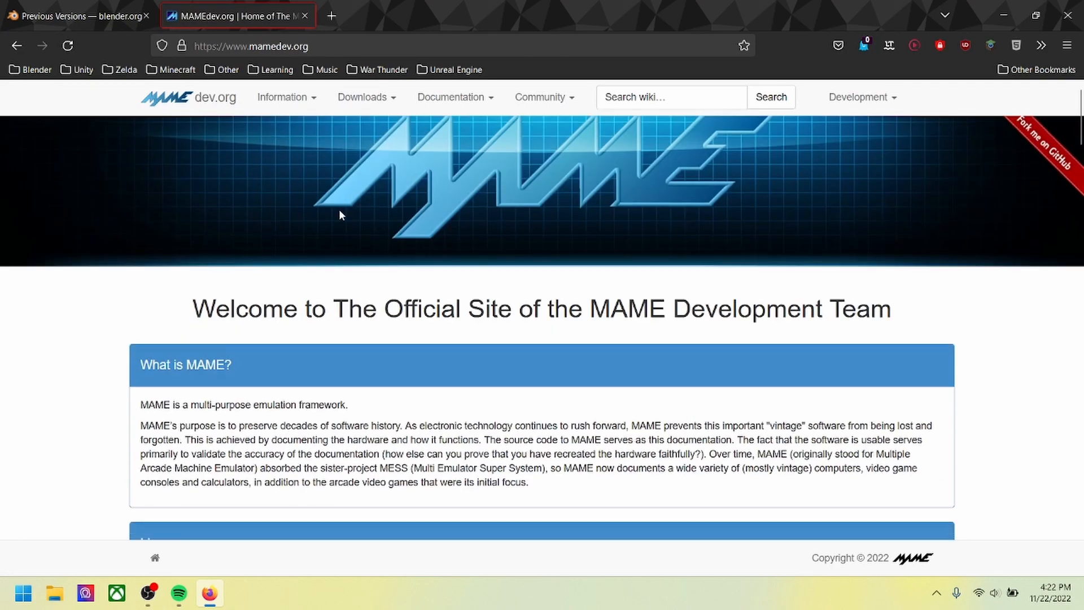
scroll(390, 215, down, 10)
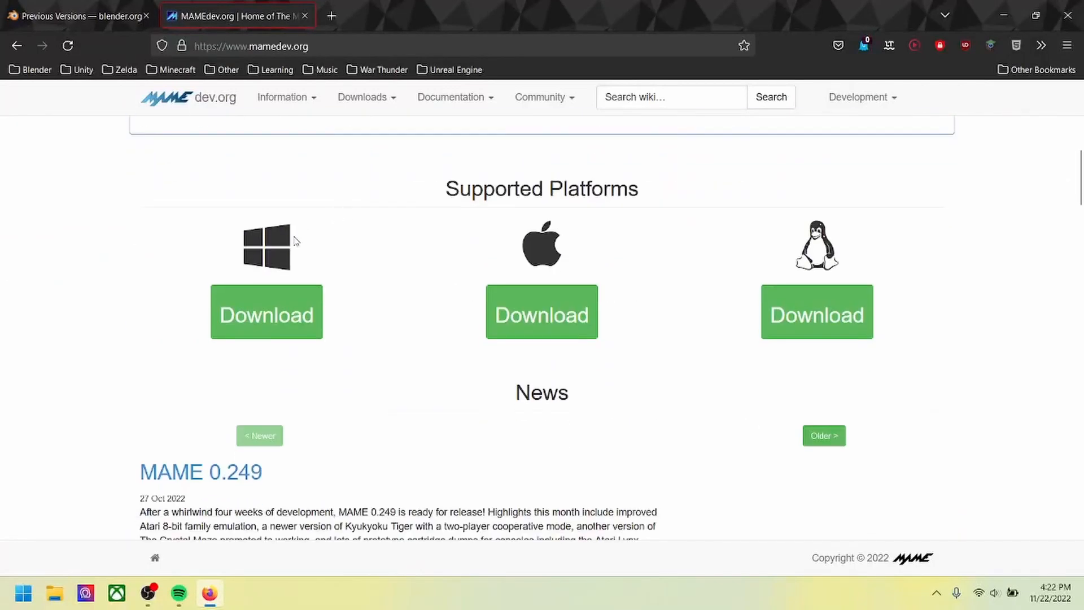
scroll(324, 190, up, 1)
scroll(323, 190, up, 10)
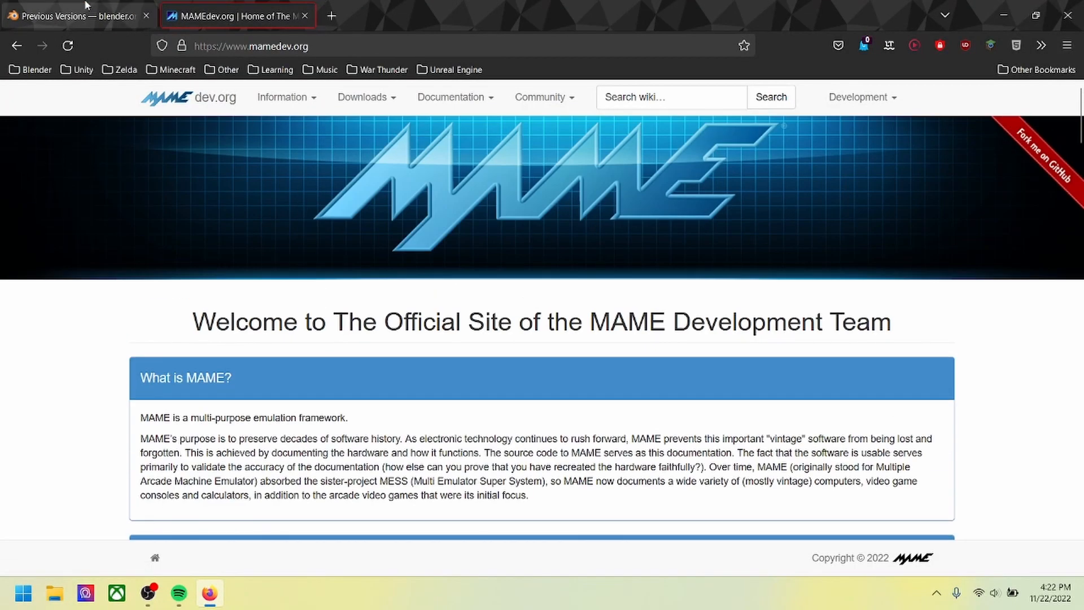
Step: Return to Blender's Previous Versions page and highlight the entry for the first 1.0 Irix version
click(82, 21)
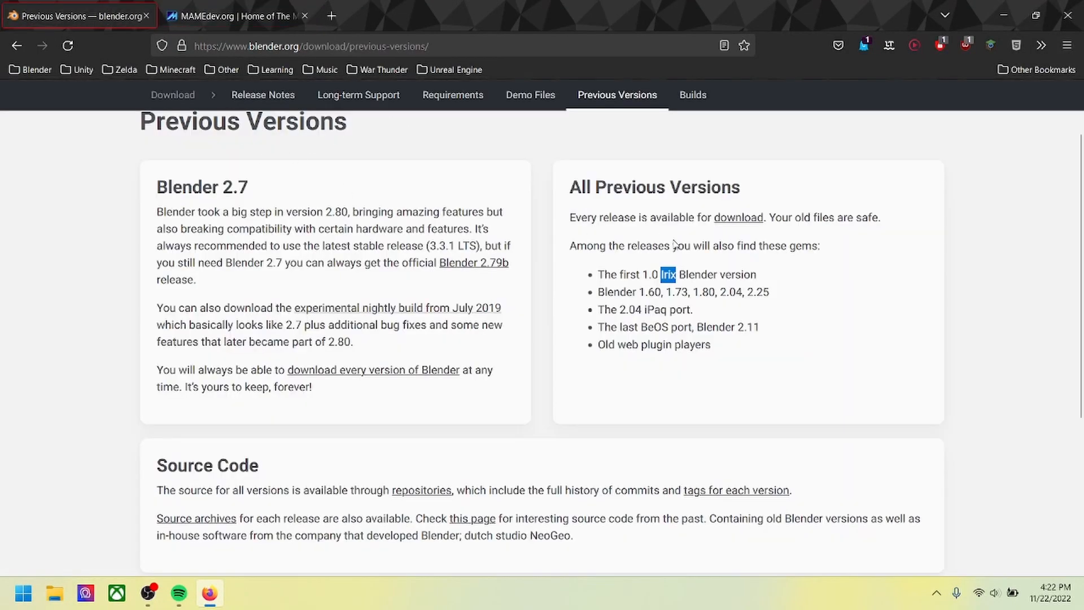
drag(627, 275, 722, 292)
click(627, 265)
drag(660, 276, 673, 275)
click(662, 275)
click(629, 265)
Step: Load archive.org in a new tab
double_click(344, 10)
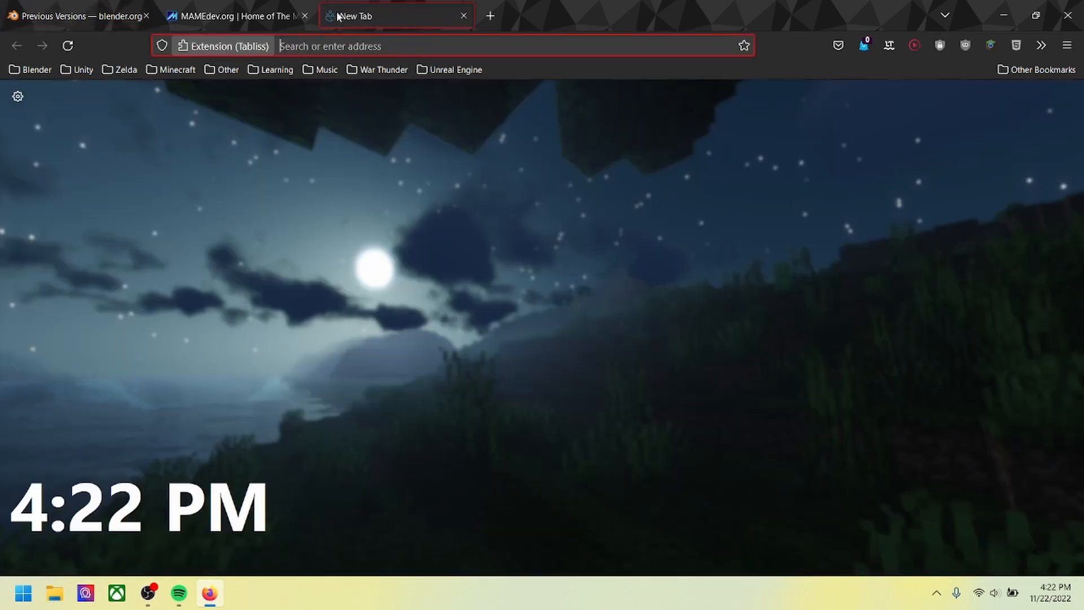
text(archive.org)
key(Return)
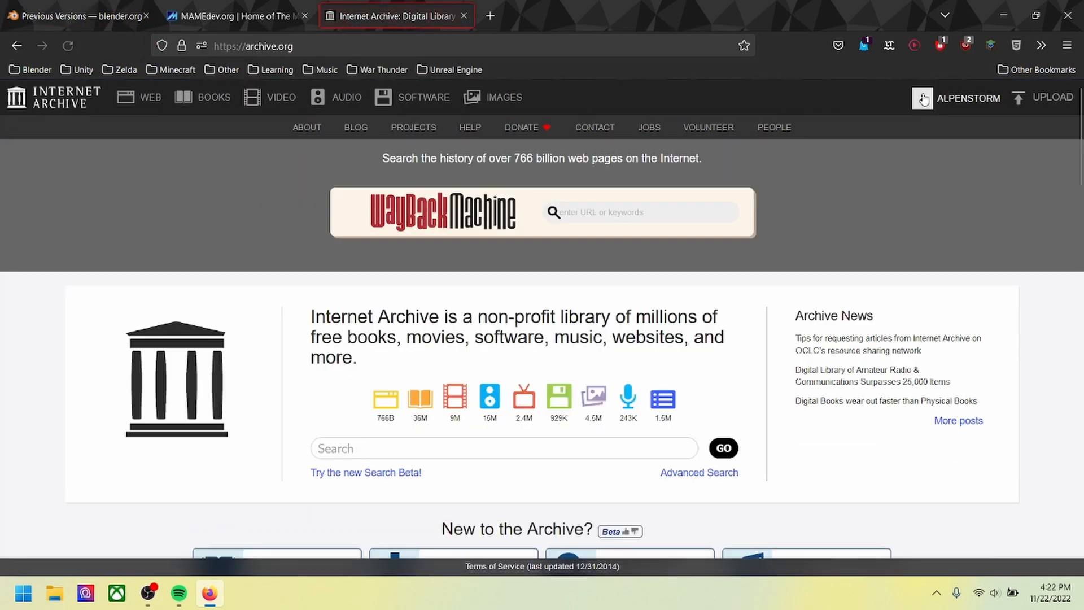
Step: Open the account's uploads on Internet Archive and bring up the description of the "IRIX 6.5 CHD for MAME" item
click(924, 100)
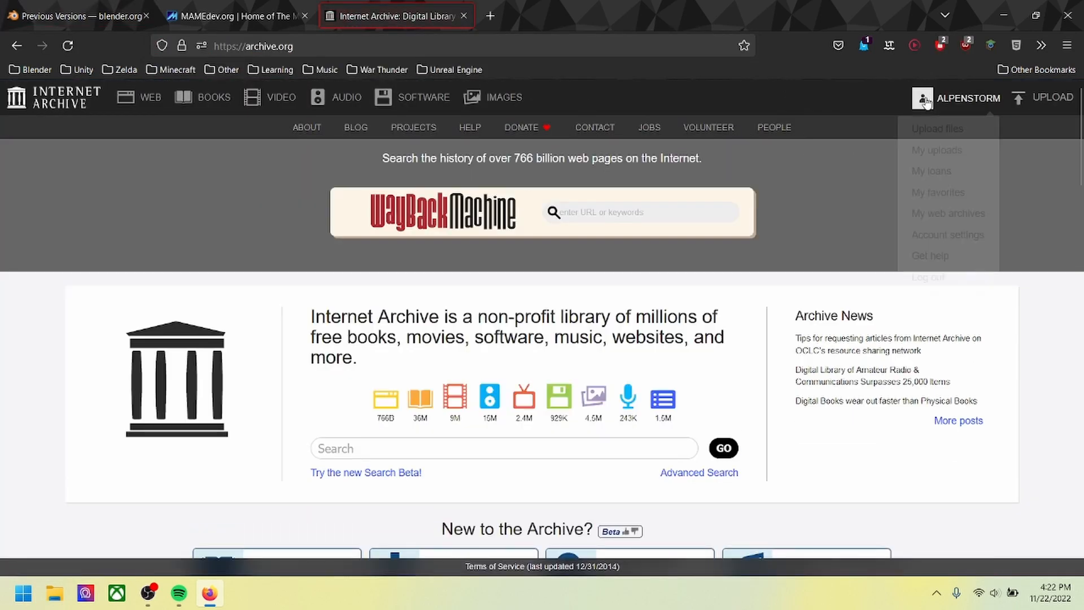
click(937, 150)
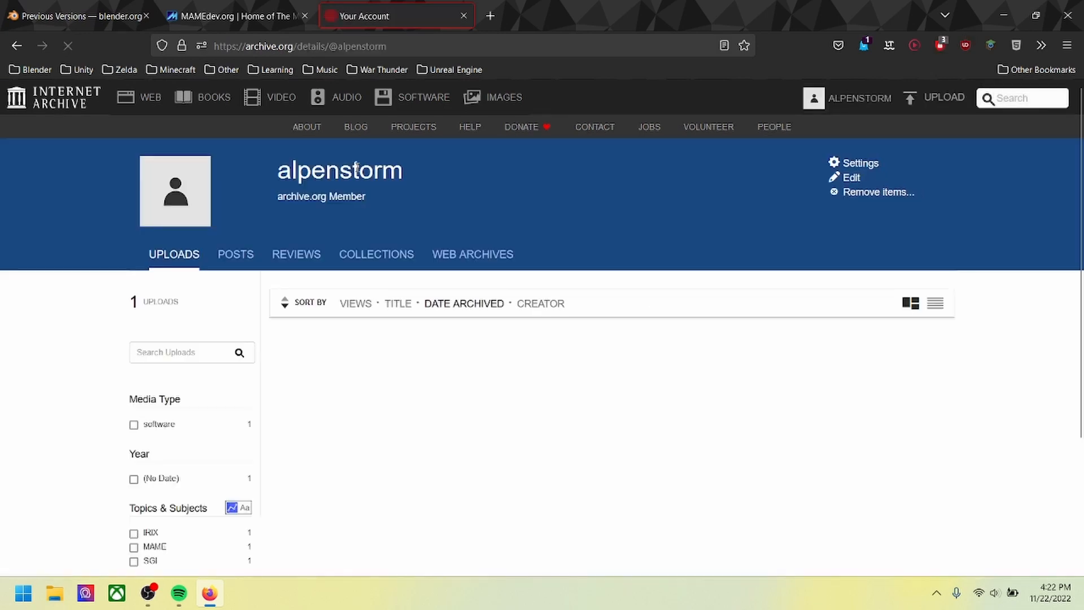
scroll(346, 186, down, 3)
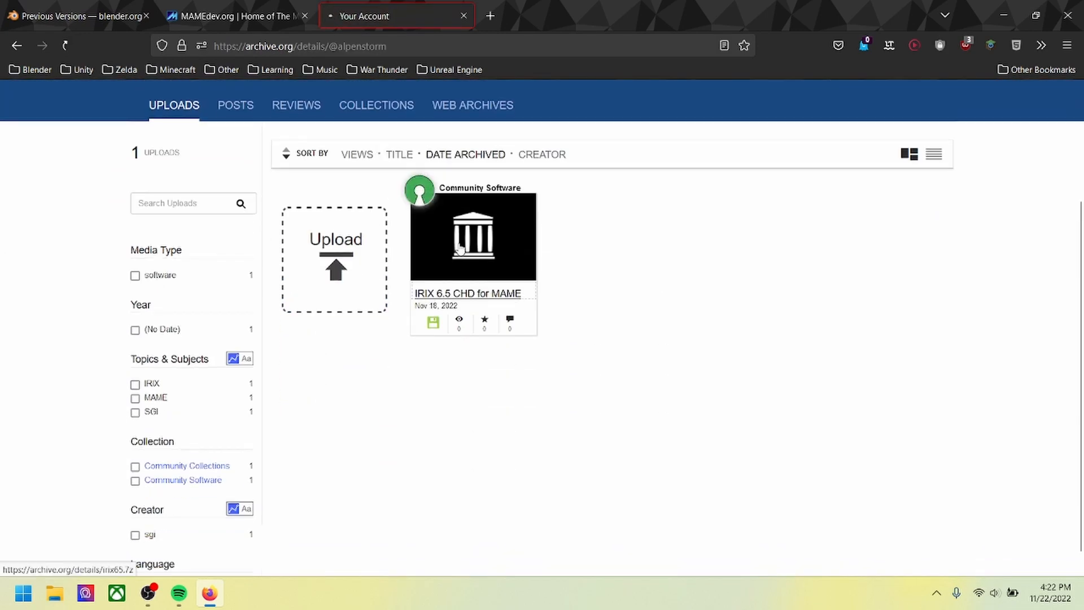
click(418, 192)
scroll(531, 260, down, 4)
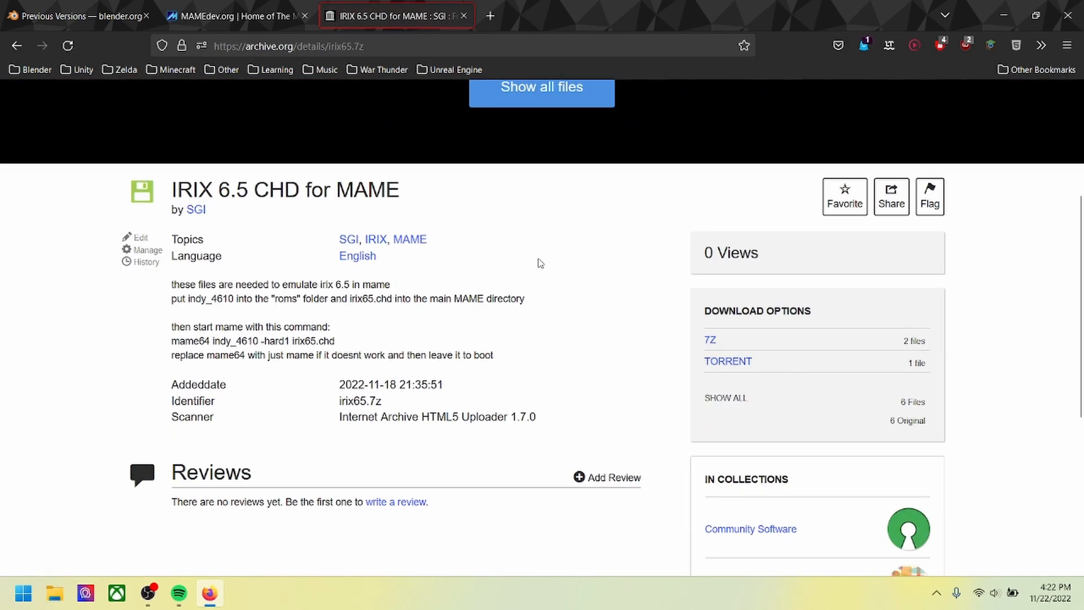
Step: Download both 7Z archives of the IRIX 6.5 CHD item, indy_4610.7z and irix65.7z
click(727, 342)
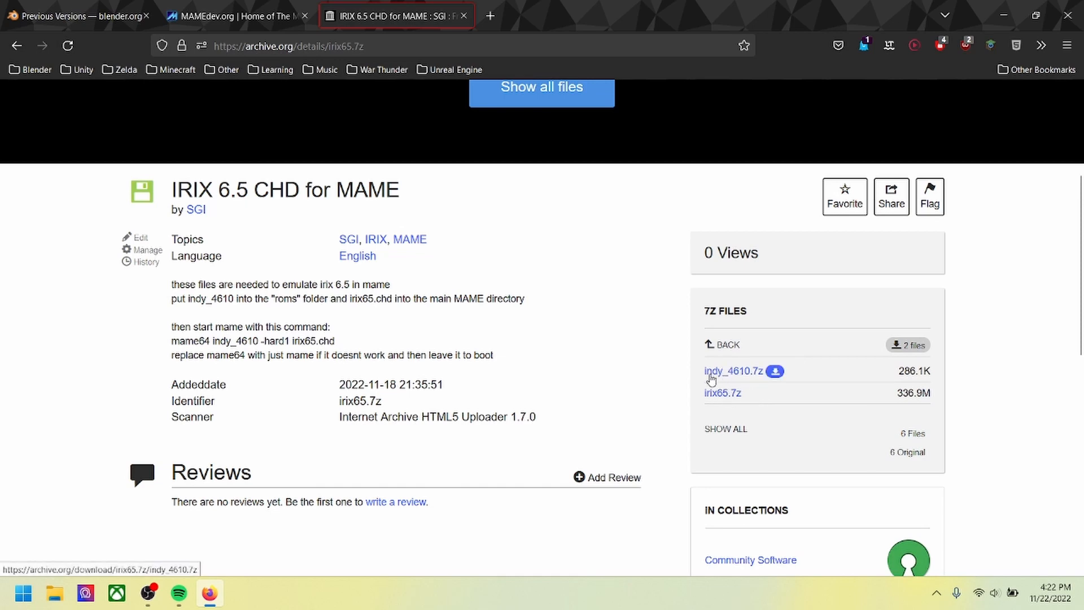
click(774, 370)
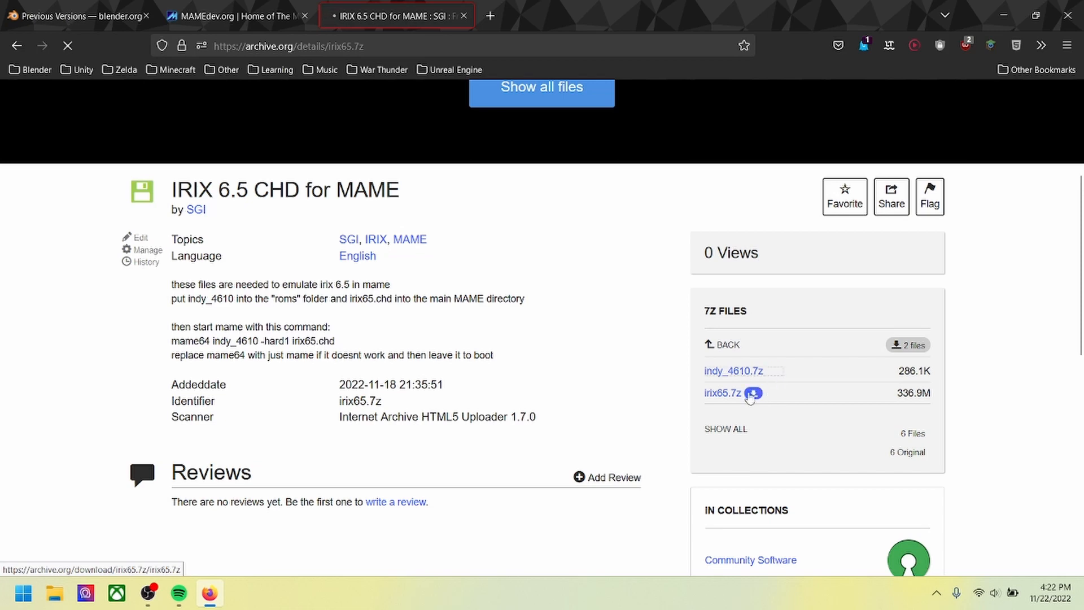
click(754, 393)
click(597, 349)
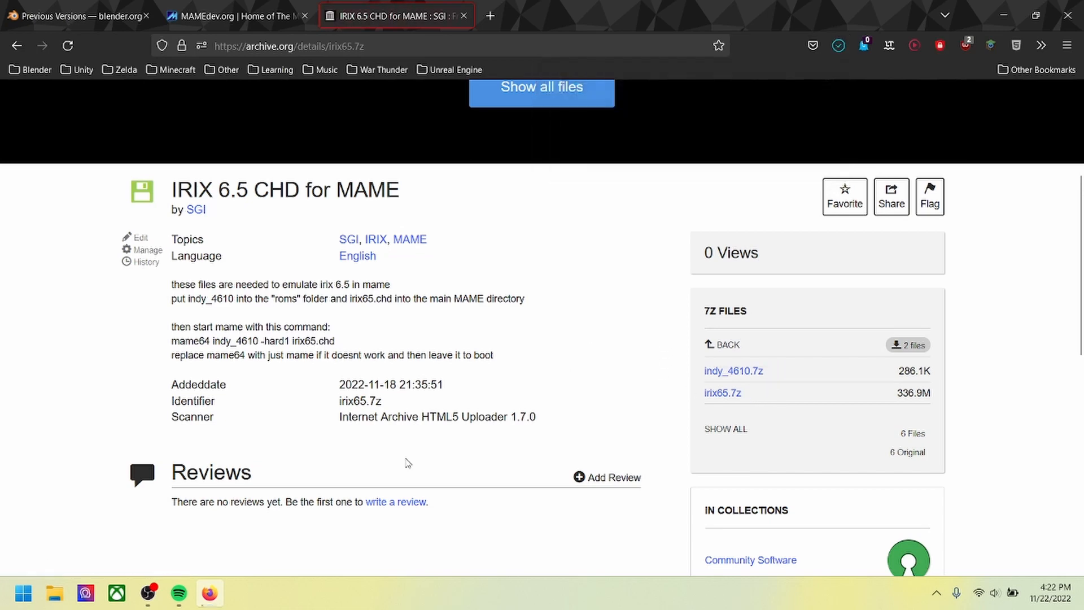
Step: Open the Downloads folder in File Explorer and move balenaEtcher-Setup-1.7.9.exe into the "stuff in downloads" folder
click(55, 591)
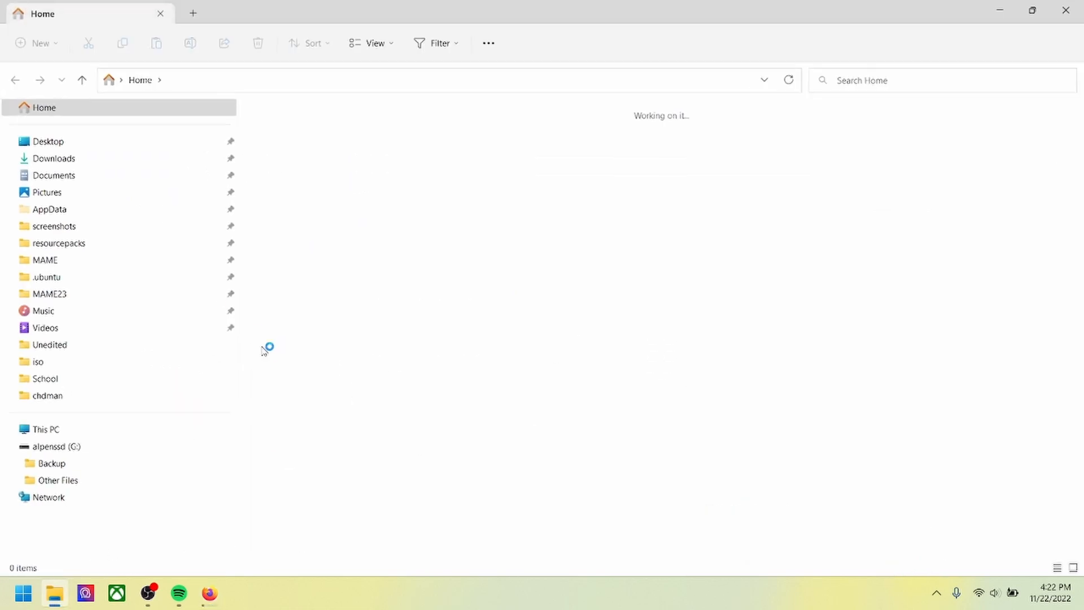
click(95, 163)
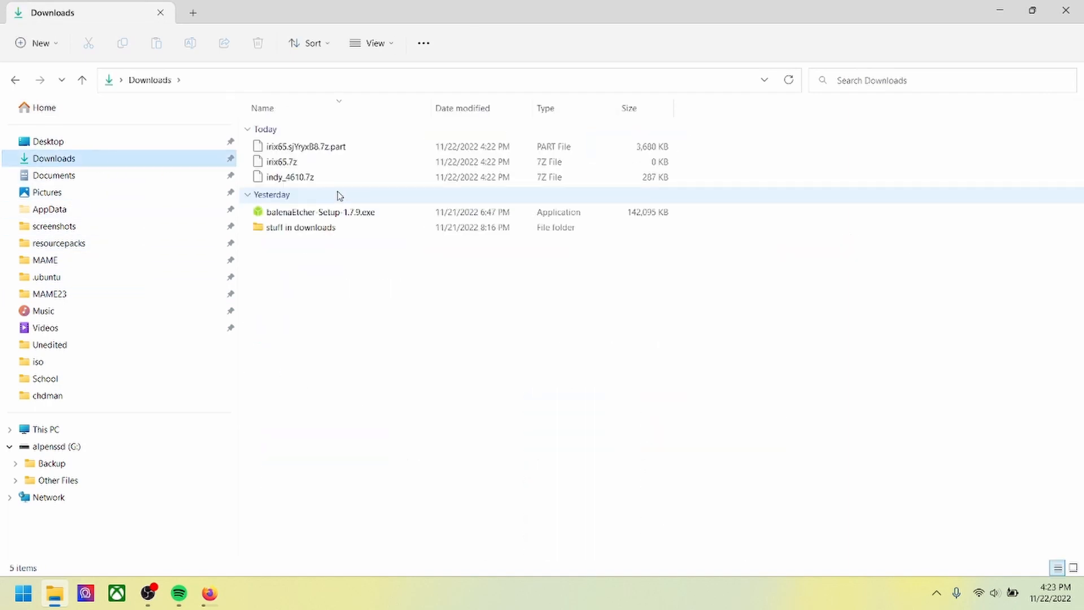
drag(276, 218, 299, 227)
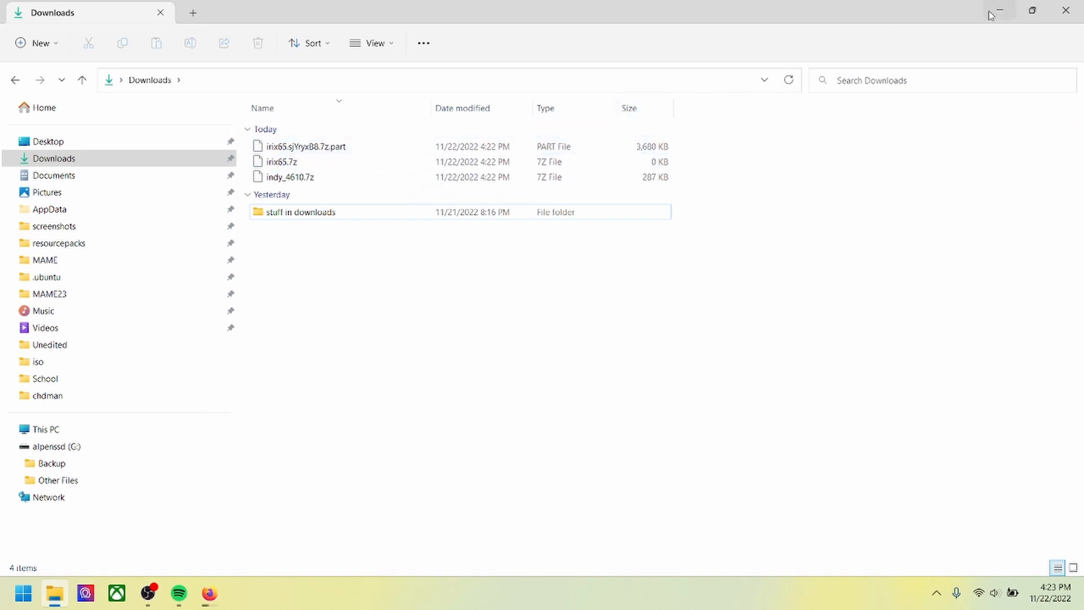
Step: Delete the old MAME23 folder from the root of drive C: and close the file window
click(229, 294)
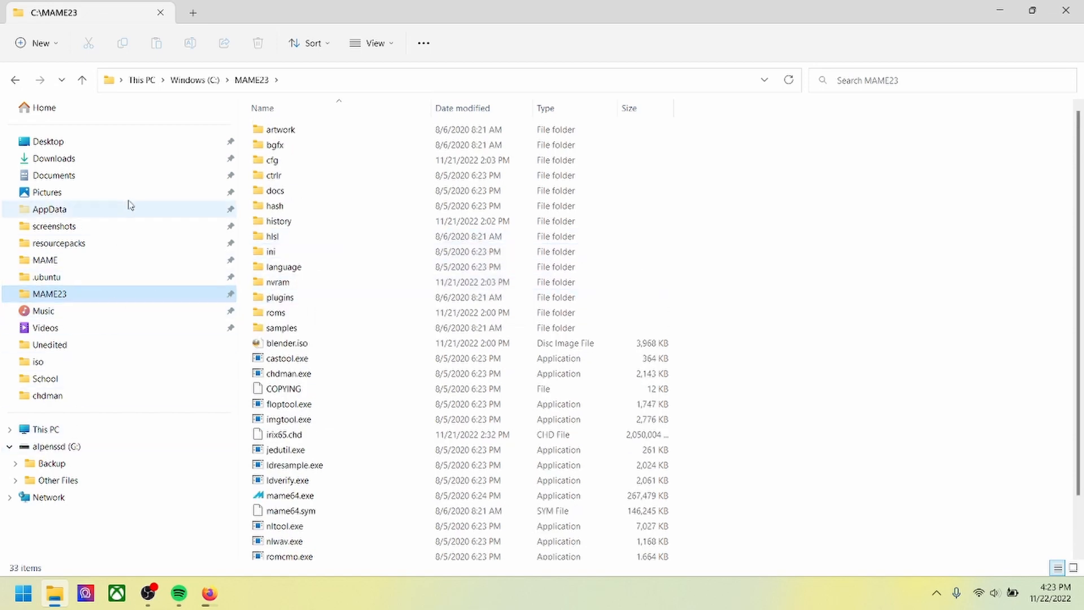
click(195, 79)
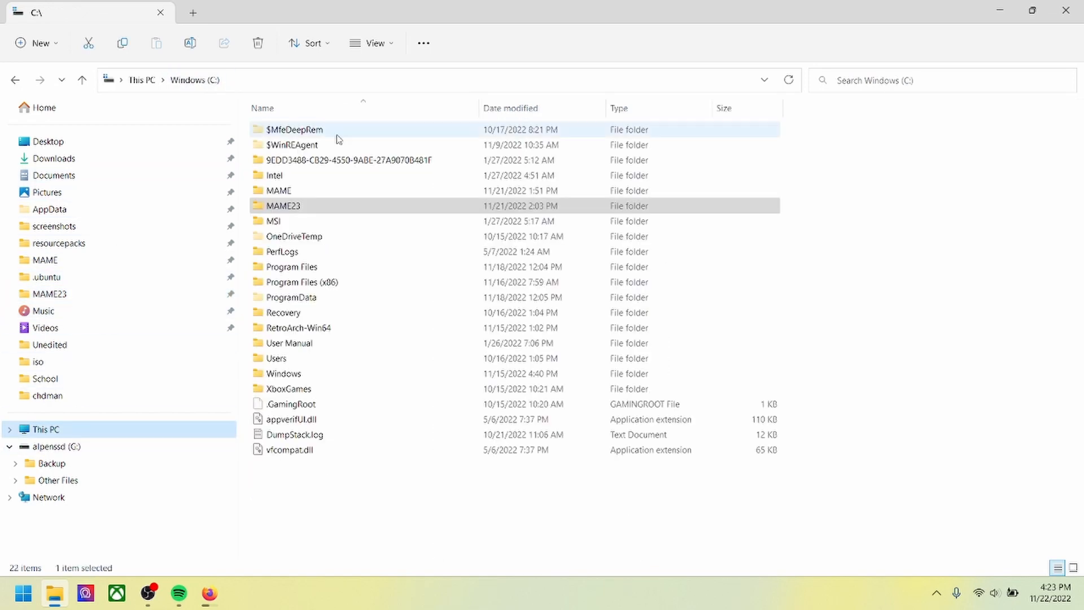
click(303, 205)
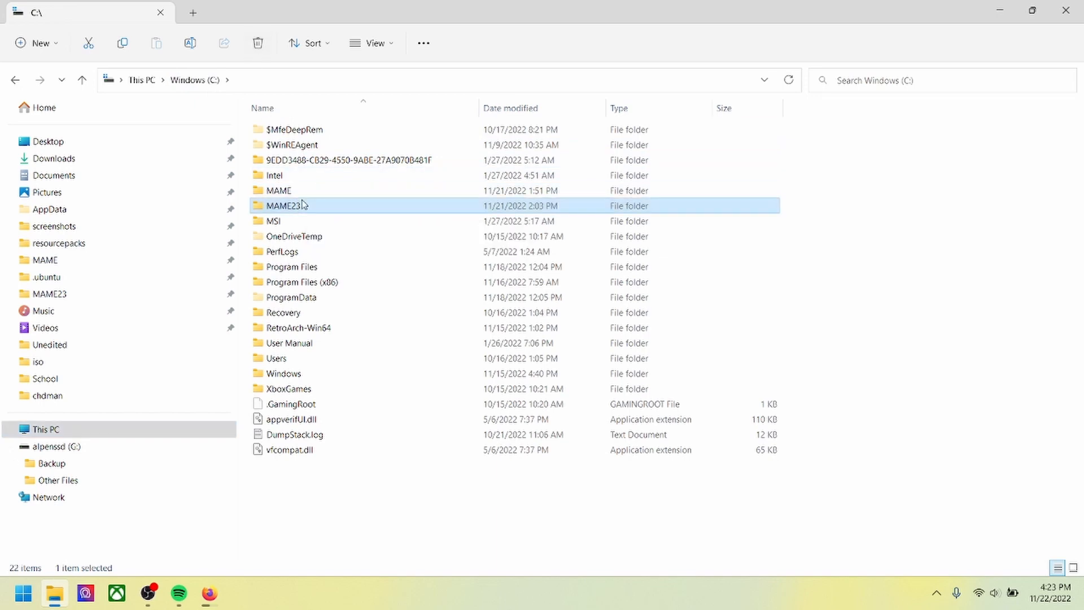
key(Delete)
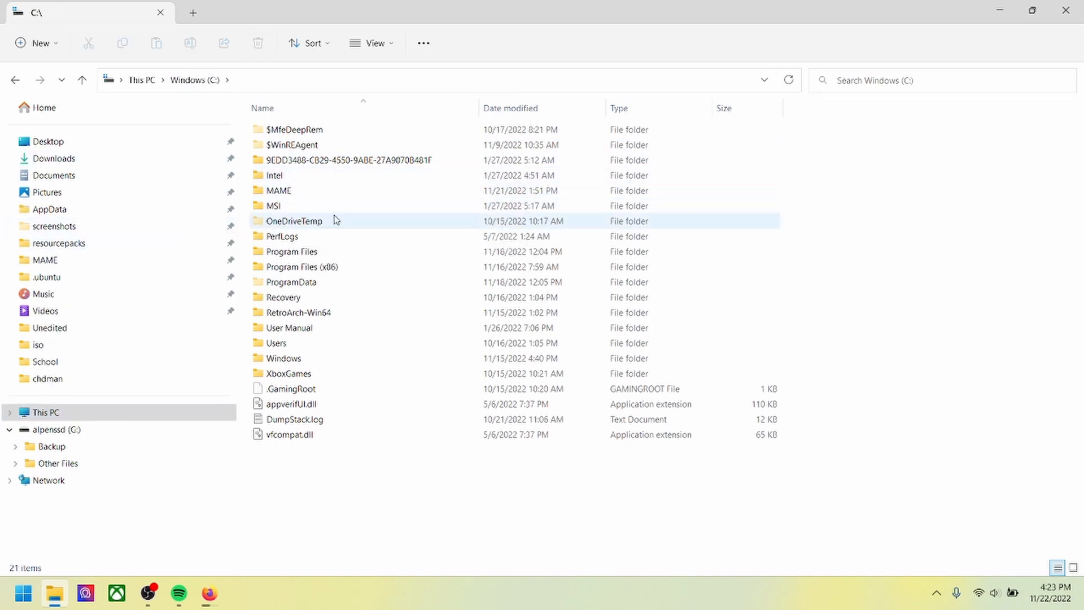
click(1066, 10)
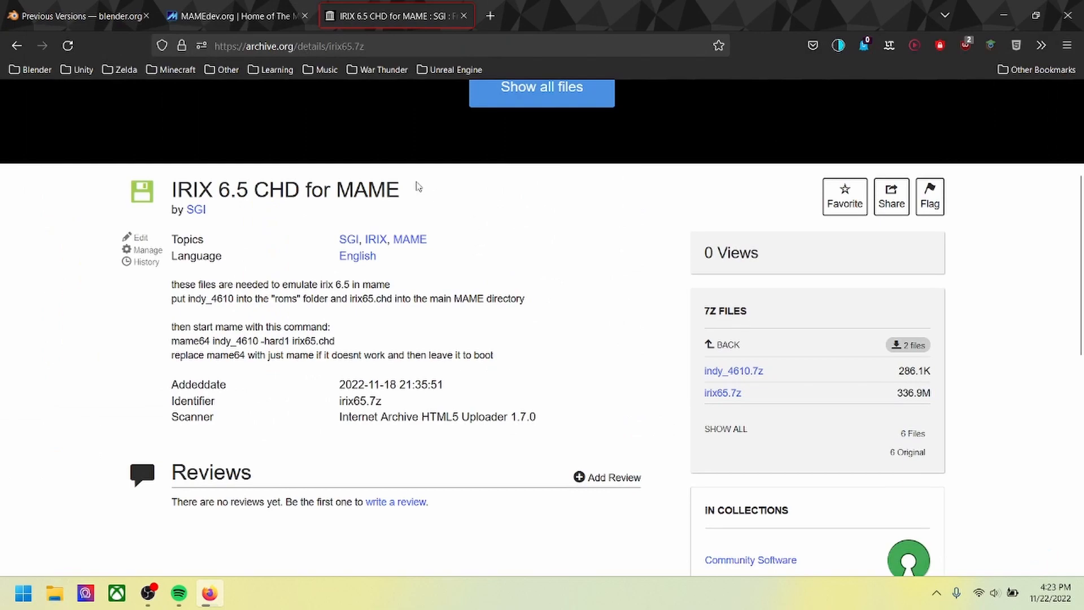
Step: Download the 64-bit Windows binary of MAME 0.223, mame0223b_64bit.exe, from MAME's previous releases page
click(237, 15)
click(365, 97)
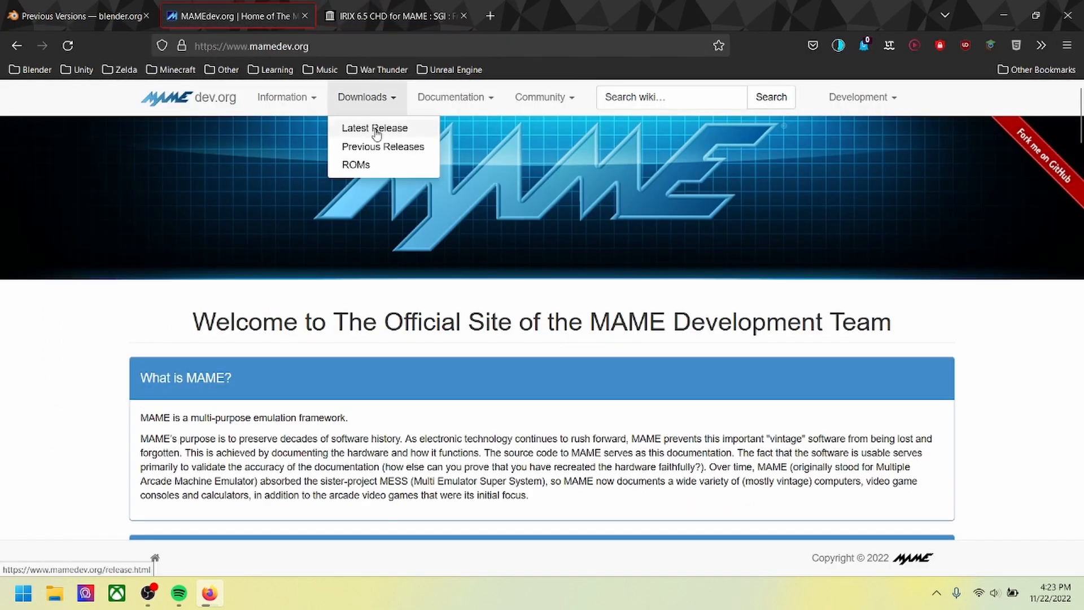
click(376, 148)
scroll(574, 250, down, 10)
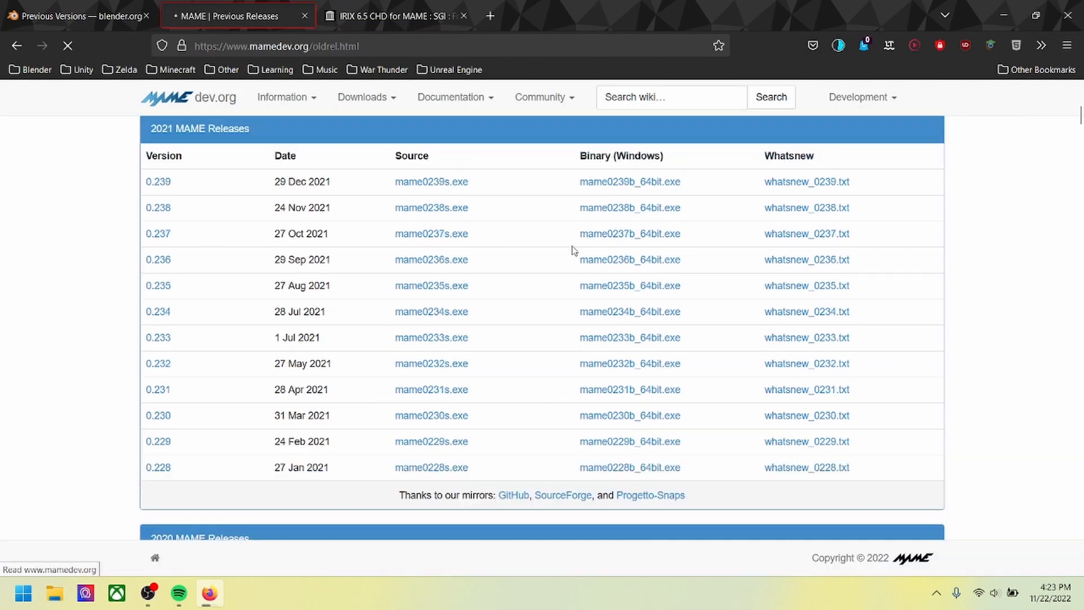
scroll(567, 249, down, 18)
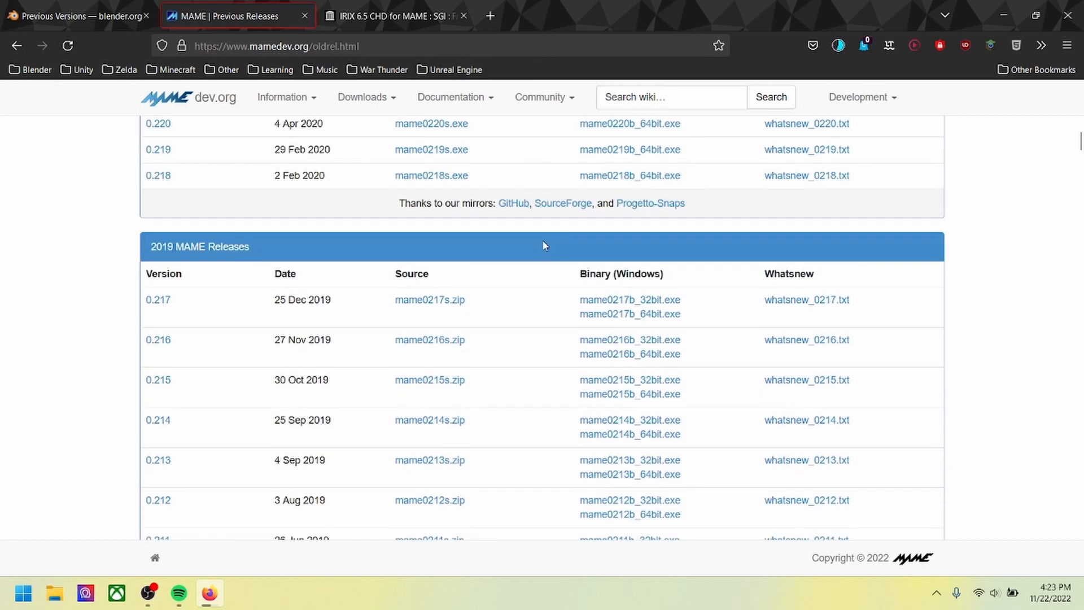
scroll(543, 244, up, 4)
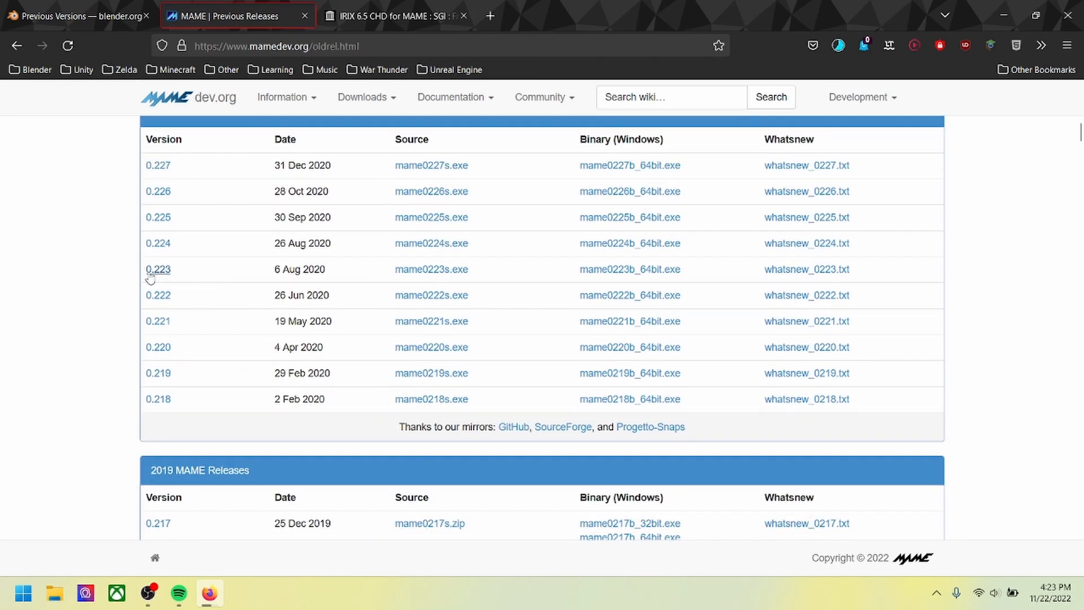
scroll(162, 282, down, 3)
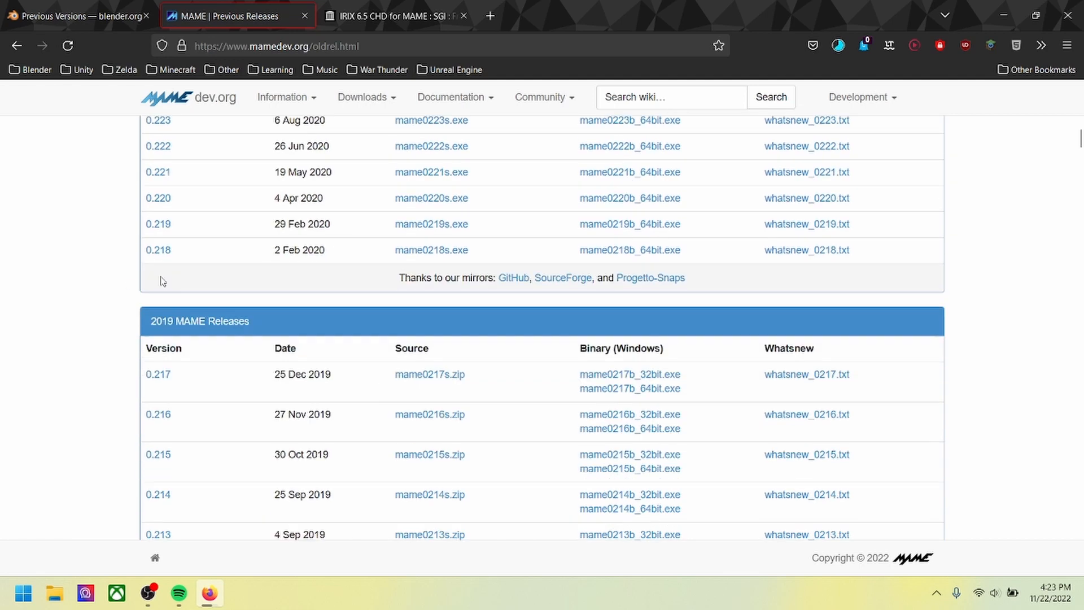
scroll(167, 281, up, 4)
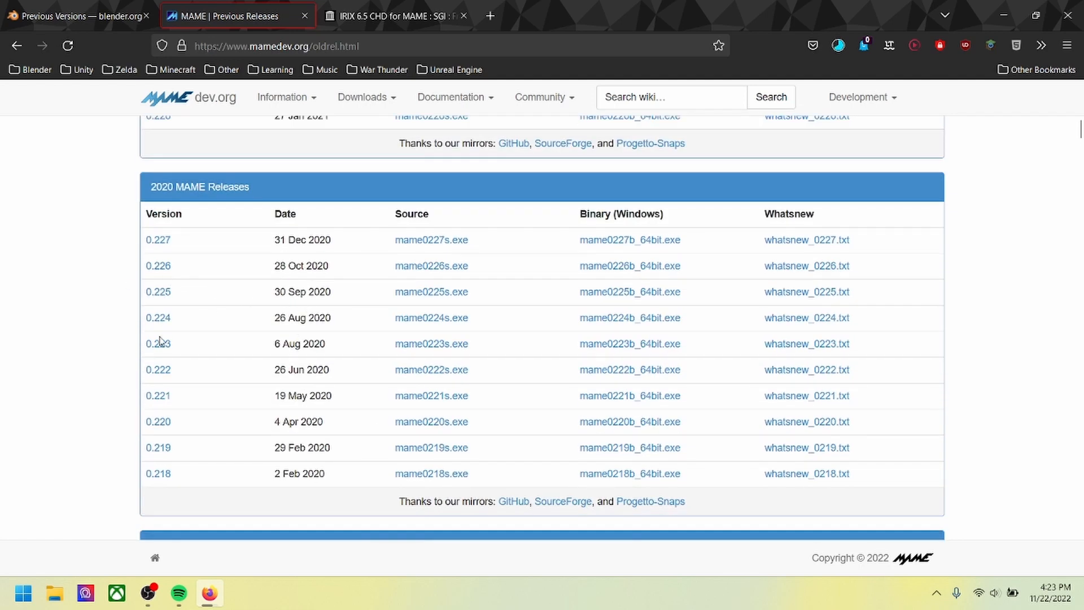
click(599, 345)
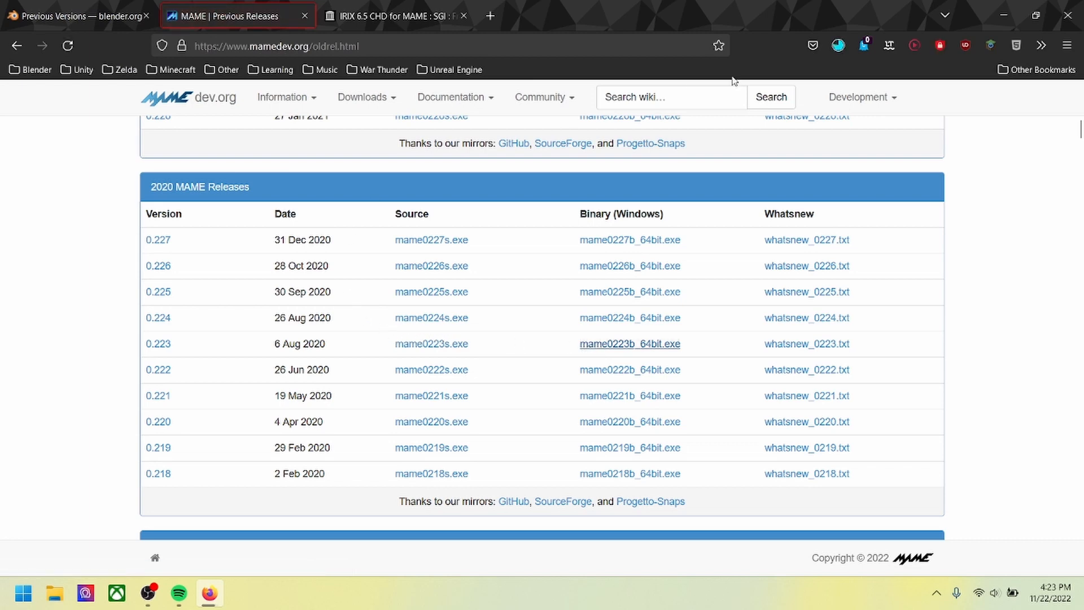
click(835, 51)
click(836, 51)
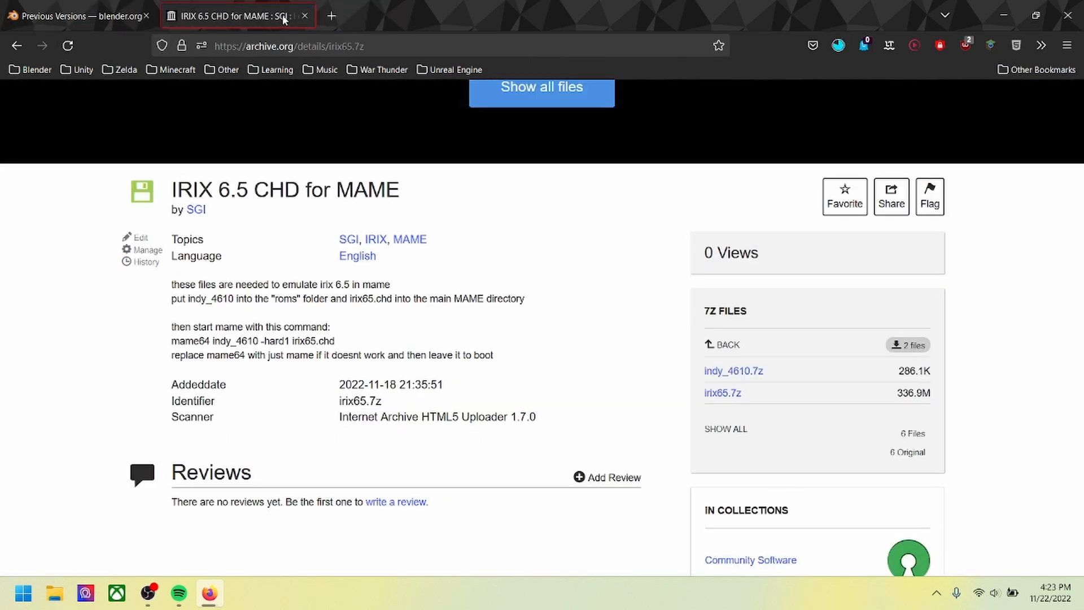
Step: Close the Internet Archive page, check the progress of the irix65.7z download, and exit the browser once it completes
click(304, 15)
click(146, 16)
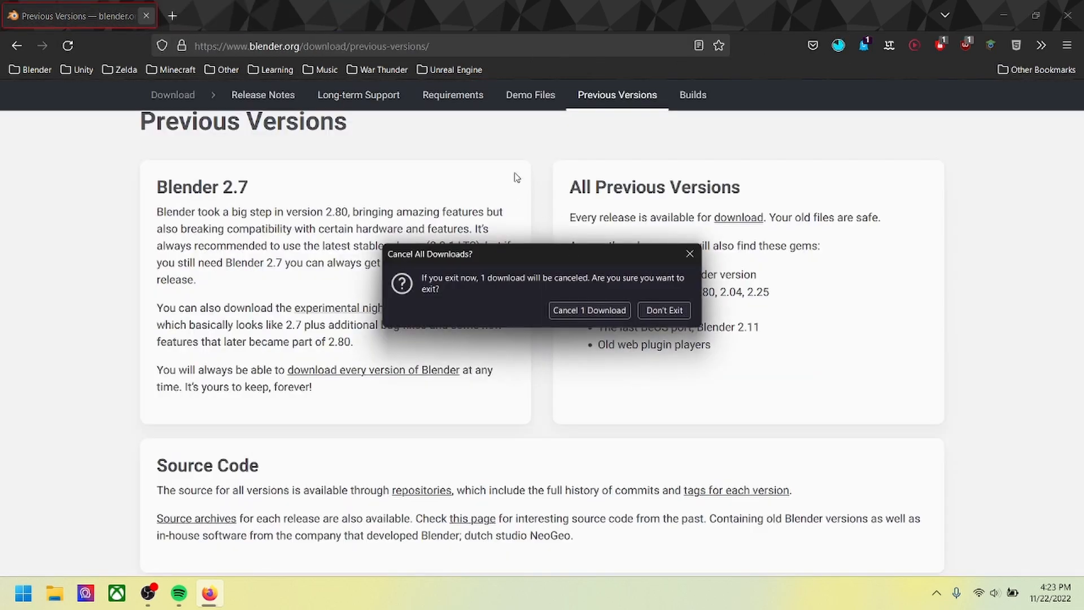
click(522, 156)
click(689, 254)
click(839, 45)
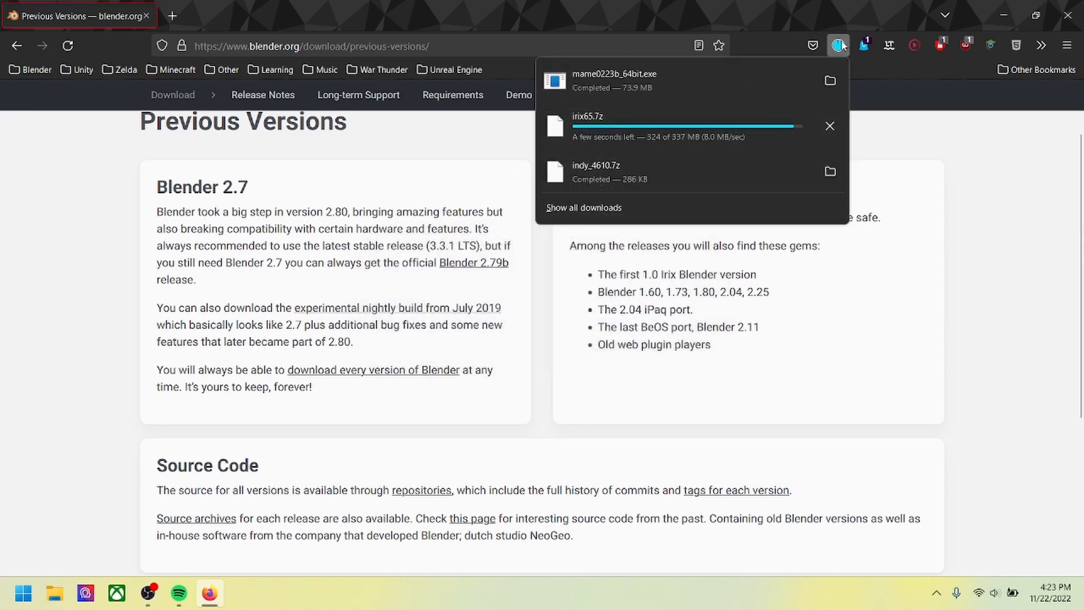
click(839, 46)
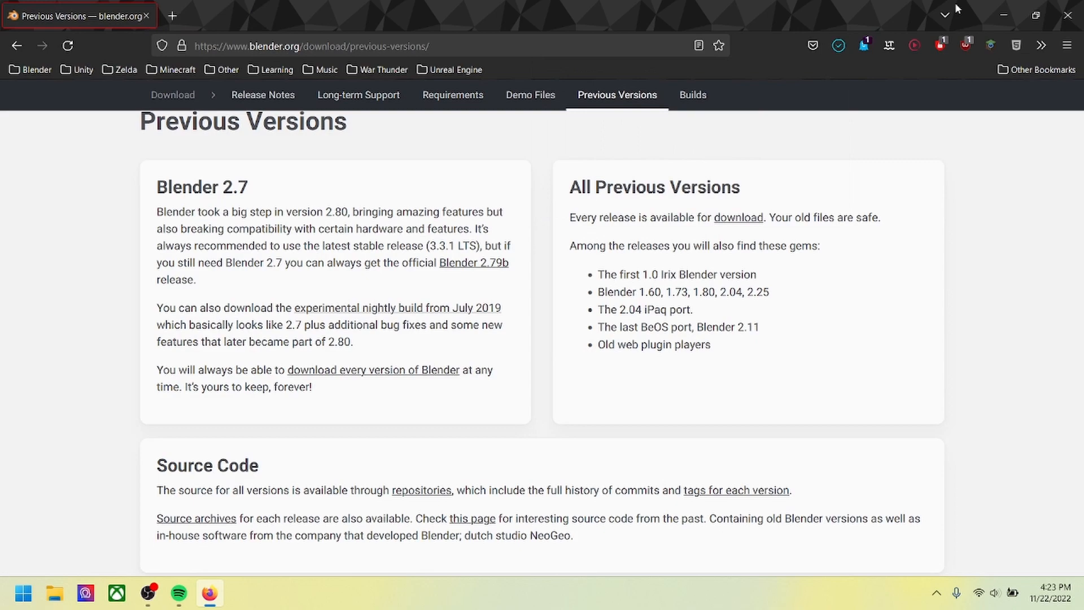
click(1072, 7)
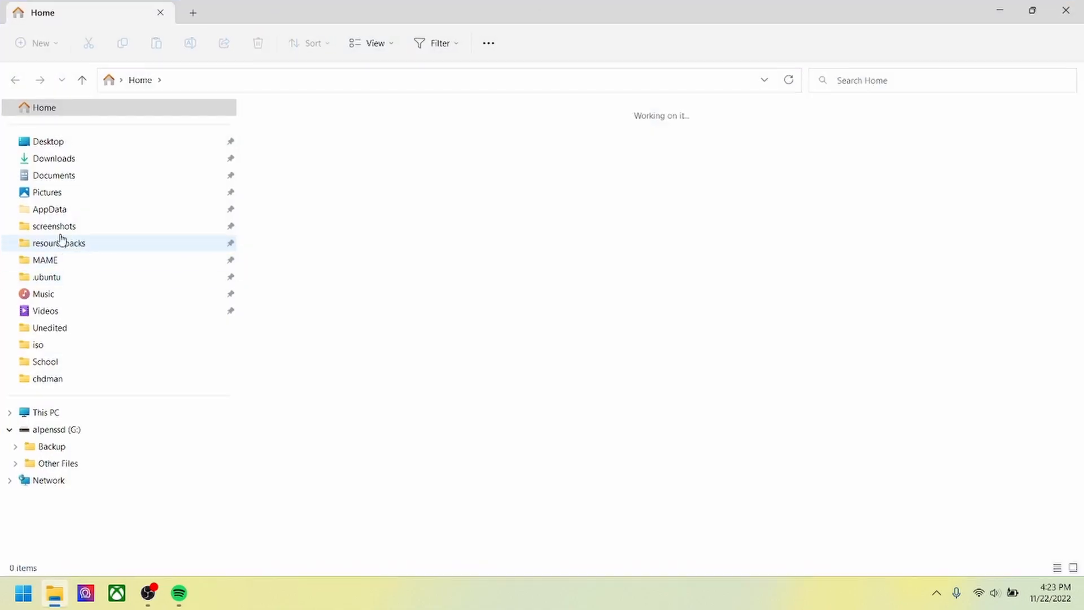
Step: Run mame0223b_64bit.exe from the Downloads folder and extract it to C:\MAME23
click(48, 159)
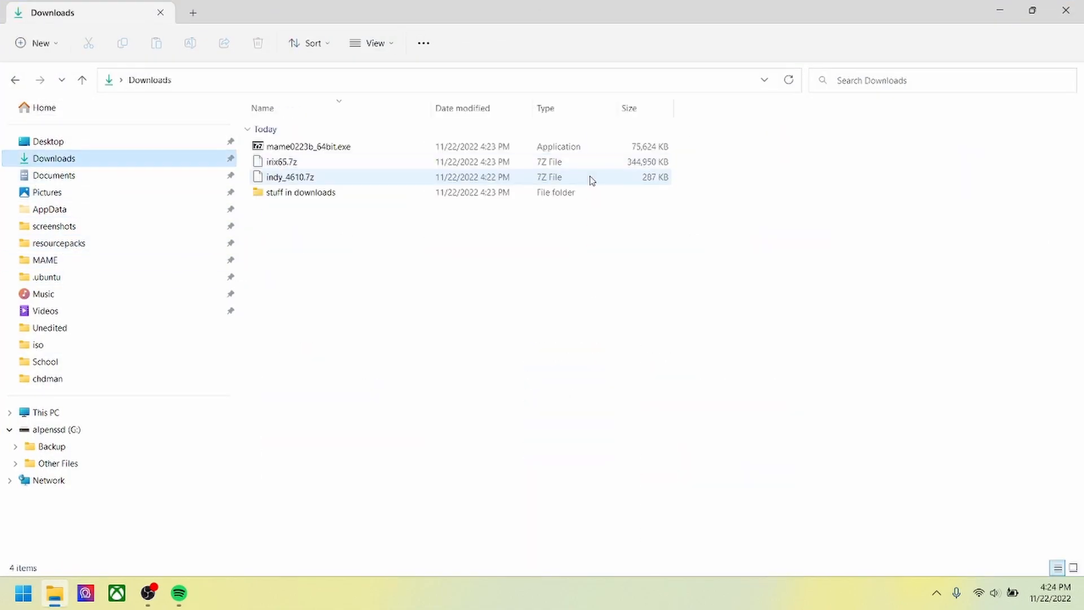
double_click(305, 148)
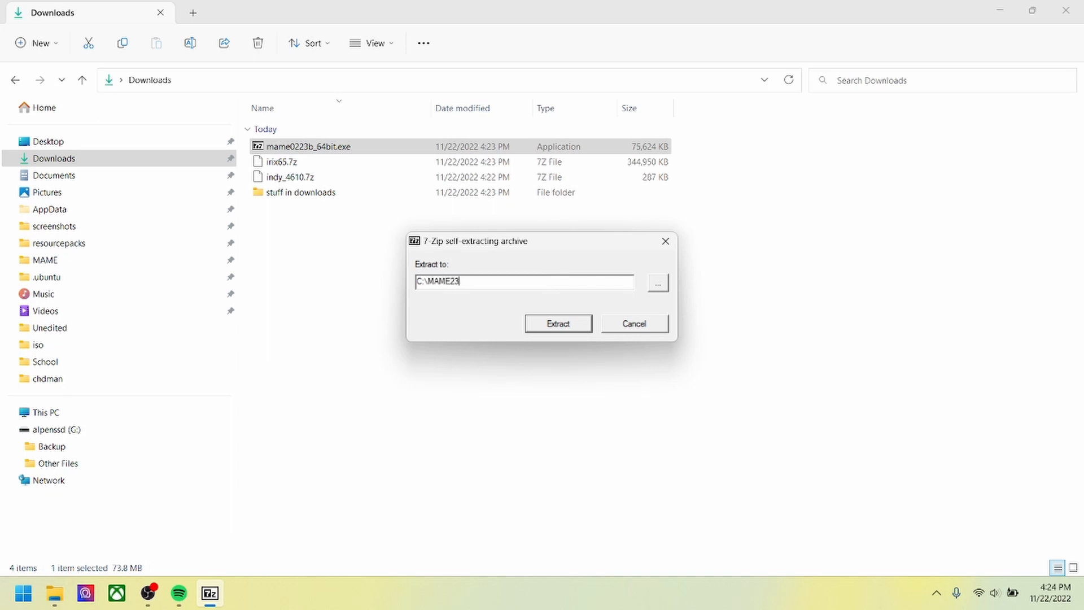
click(570, 322)
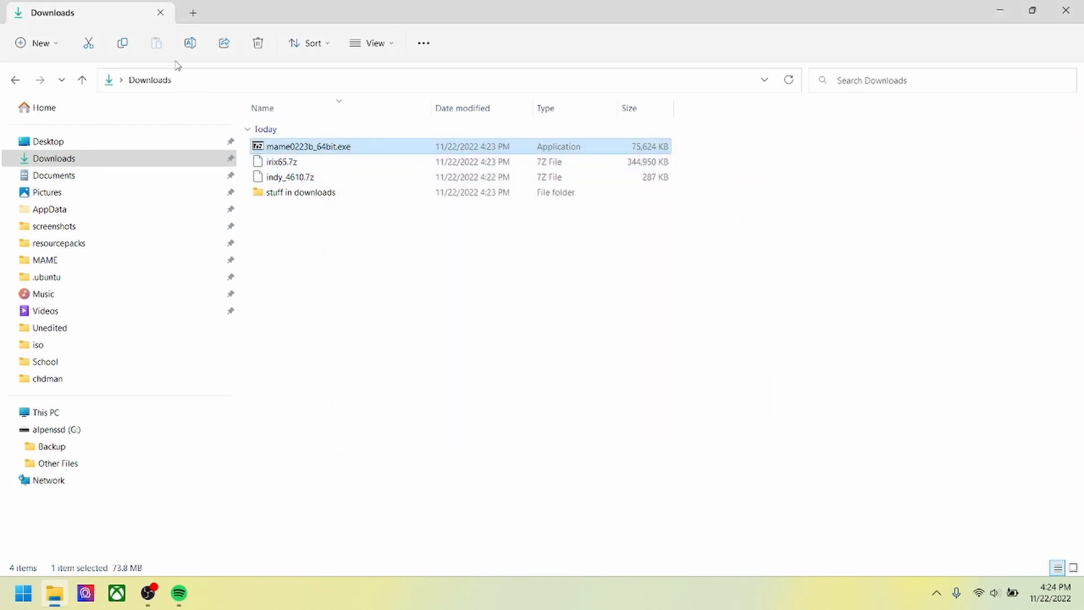
Step: Delete mame0223b_64bit.exe from the Downloads folder and select indy_4610.7z
key(F2)
click(394, 149)
click(259, 44)
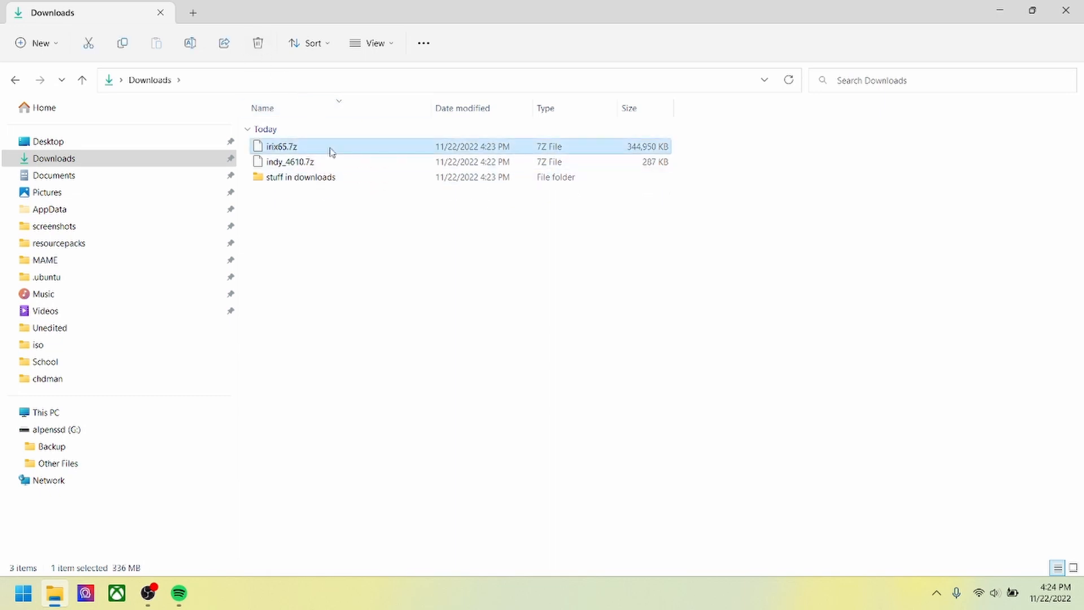
key(Down)
key(Up)
key(Down)
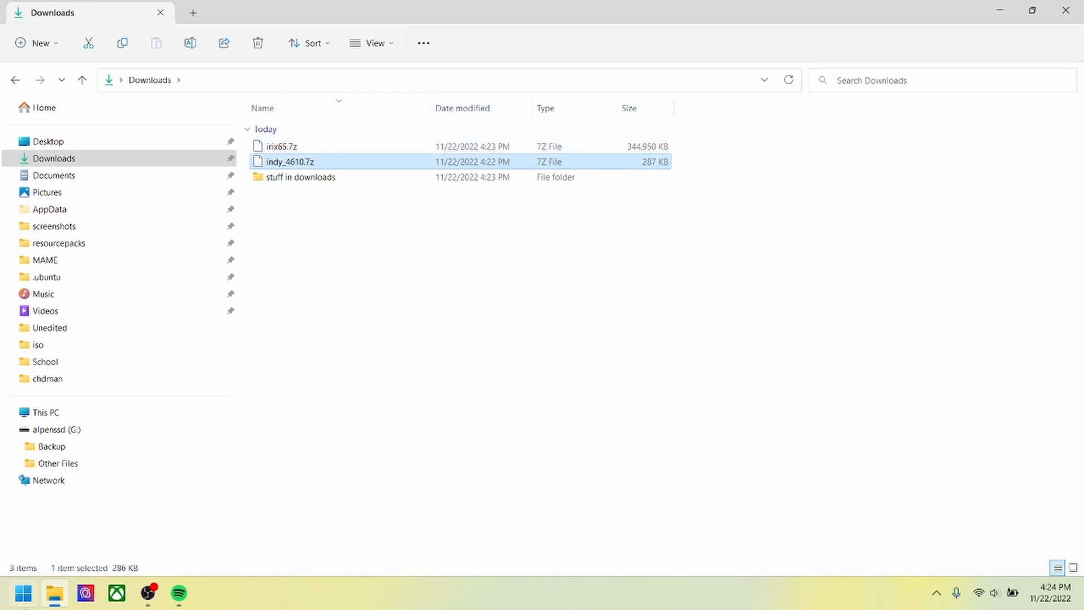
Step: Minimize the Downloads window, start Firefox from the desktop and load blender.org
click(987, 7)
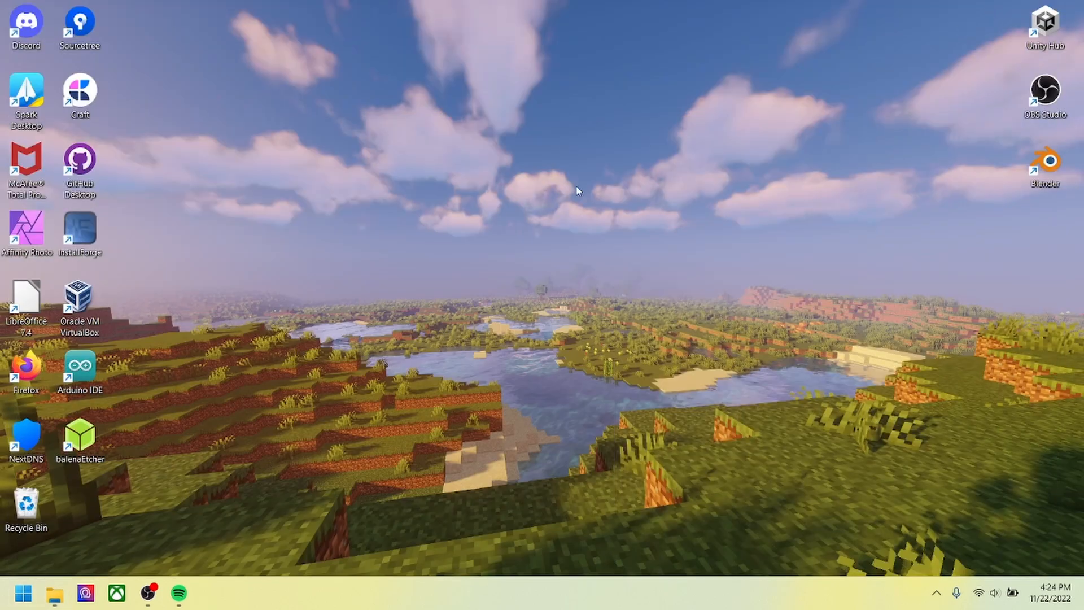
double_click(22, 368)
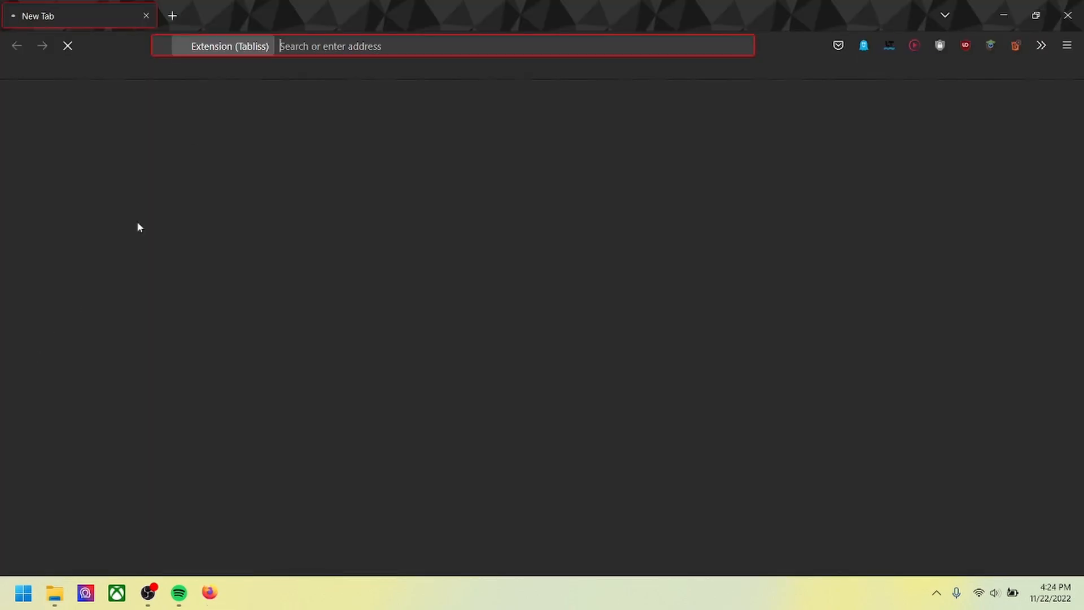
click(333, 43)
text(blender.org/)
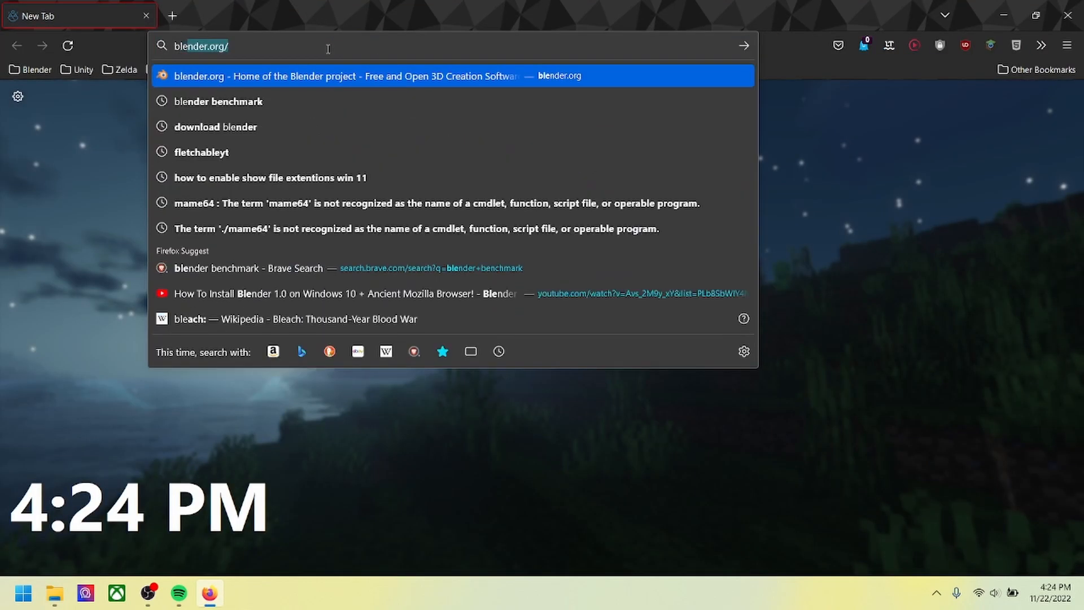
key(Return)
Step: Go to Blender's Previous Versions page and open the download index of all releases
scroll(271, 296, down, 20)
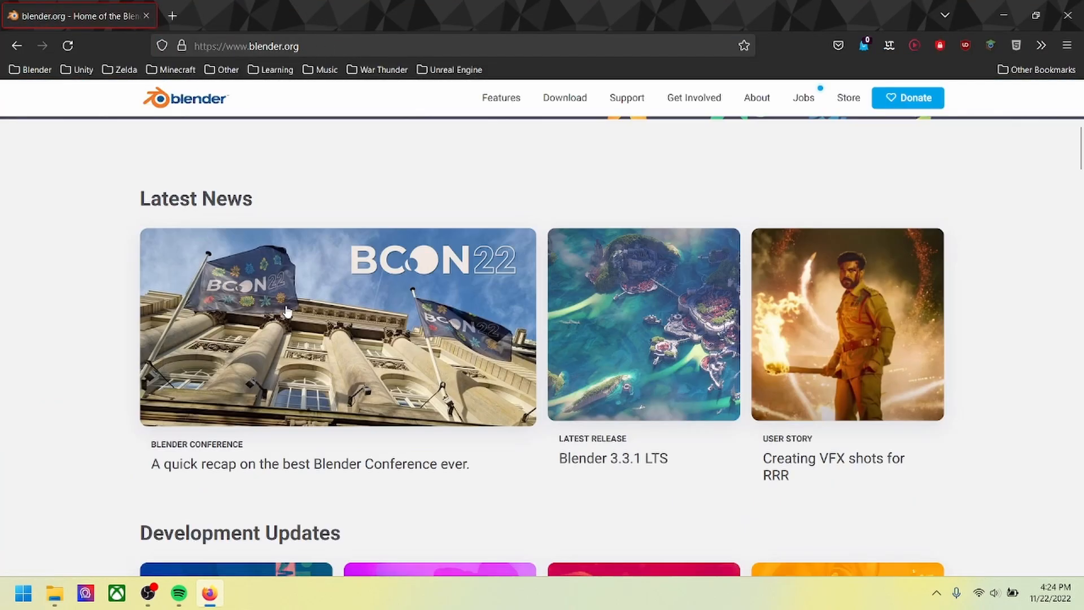
scroll(271, 296, down, 15)
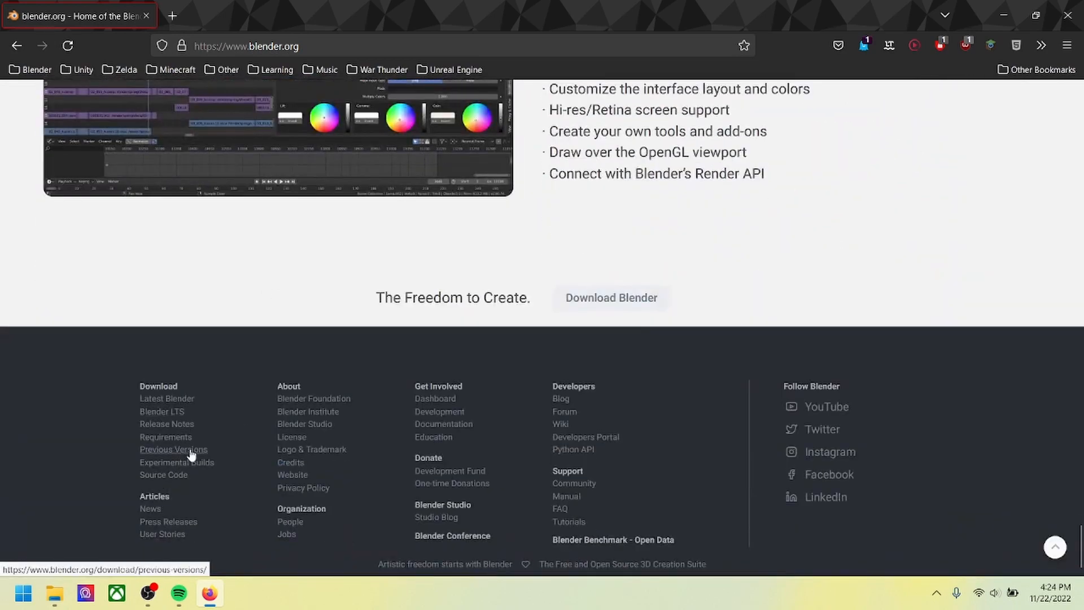
click(184, 452)
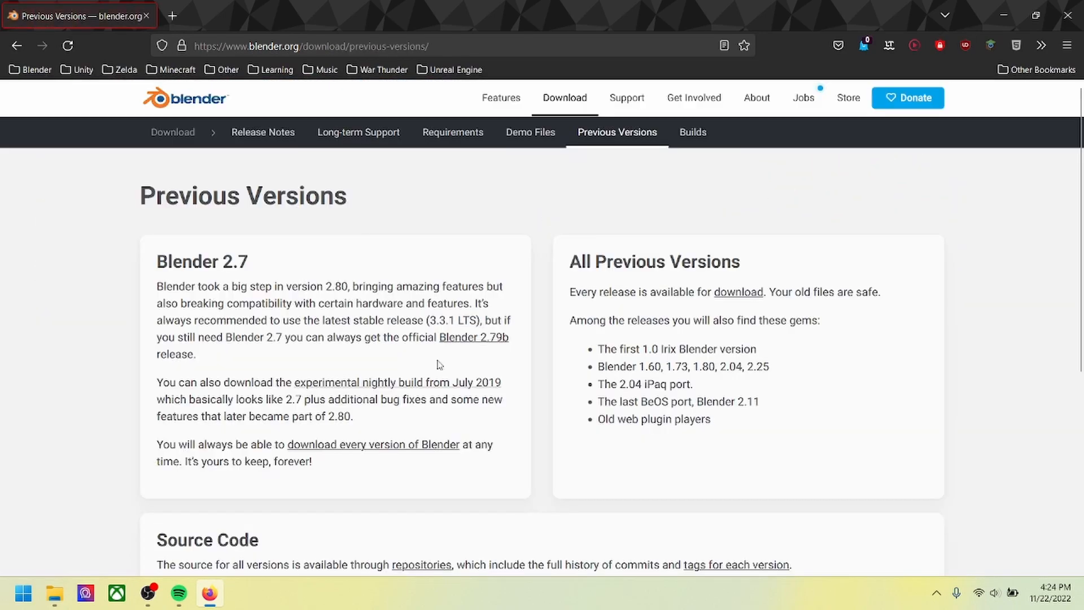
click(731, 292)
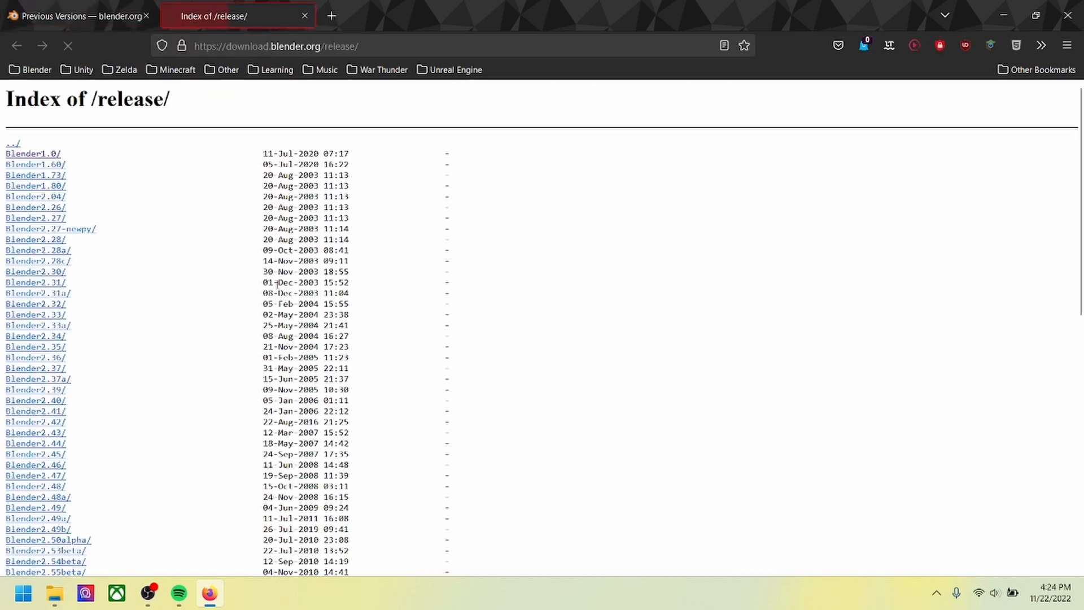
Step: Open the Blender1.0 release folder and download blender1.0_files.zip, blender_irix_1.0.zip and manual_1.02.zip in new tabs
click(30, 155)
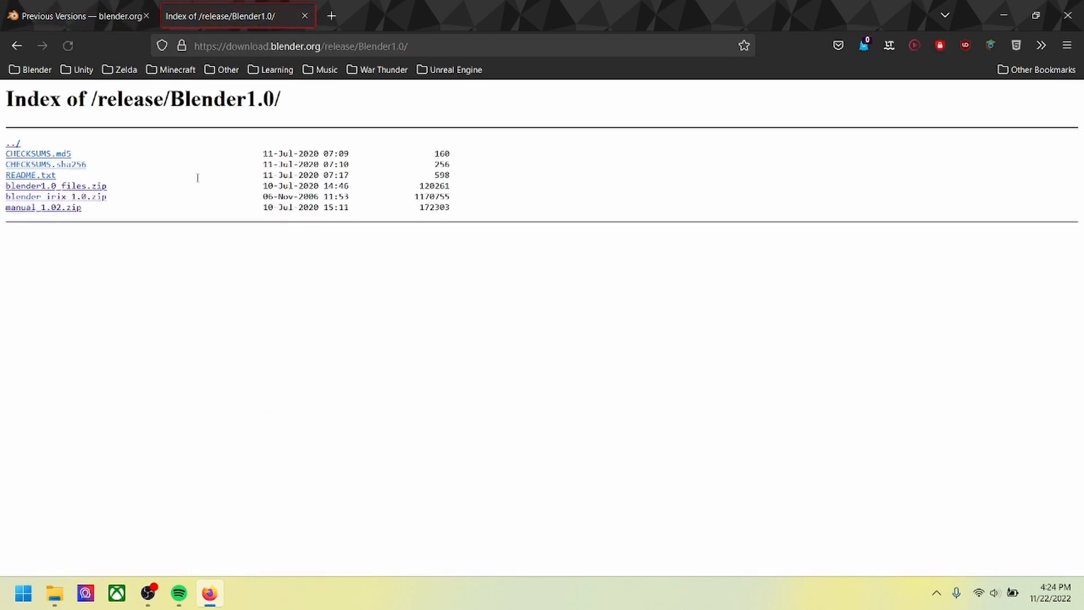
right_click(75, 187)
click(113, 199)
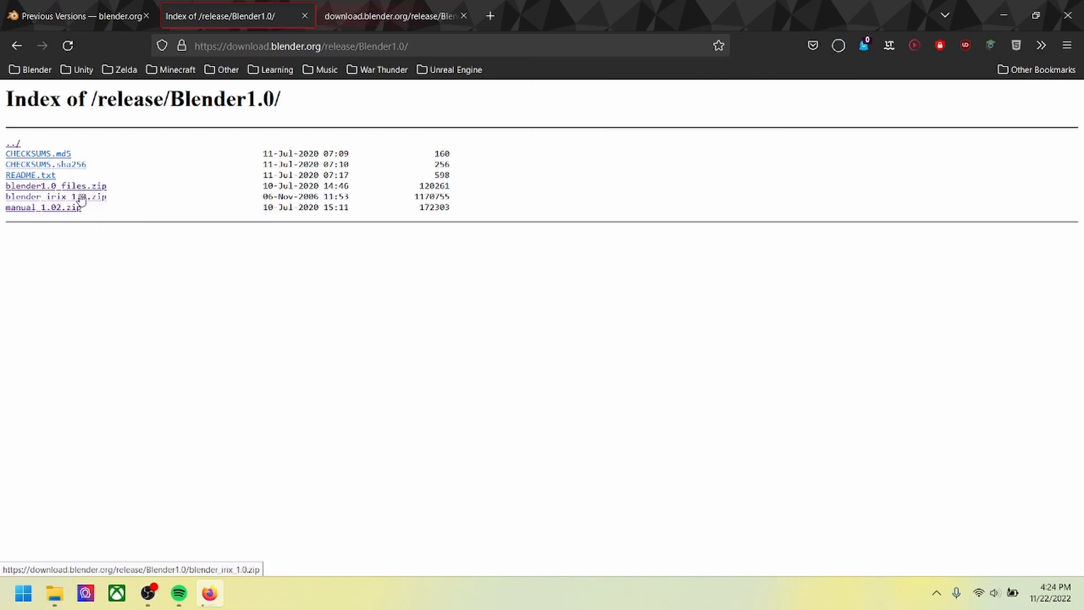
right_click(83, 197)
click(148, 210)
right_click(73, 208)
click(128, 224)
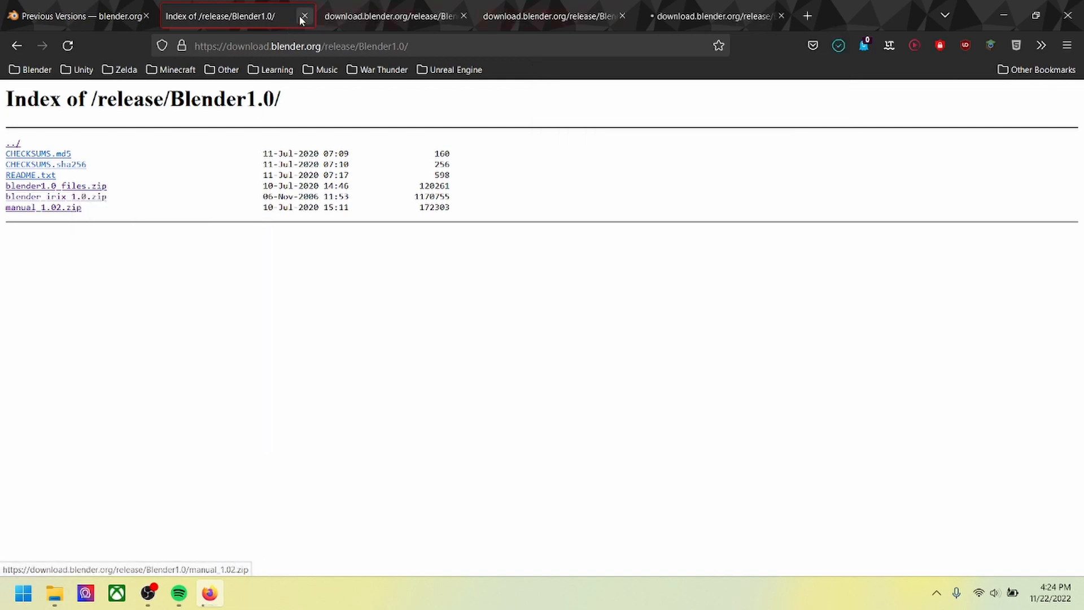
Step: Close the Blender1.0 index and the download tabs, keeping the Previous Versions page, and minimize Firefox
click(303, 16)
click(304, 17)
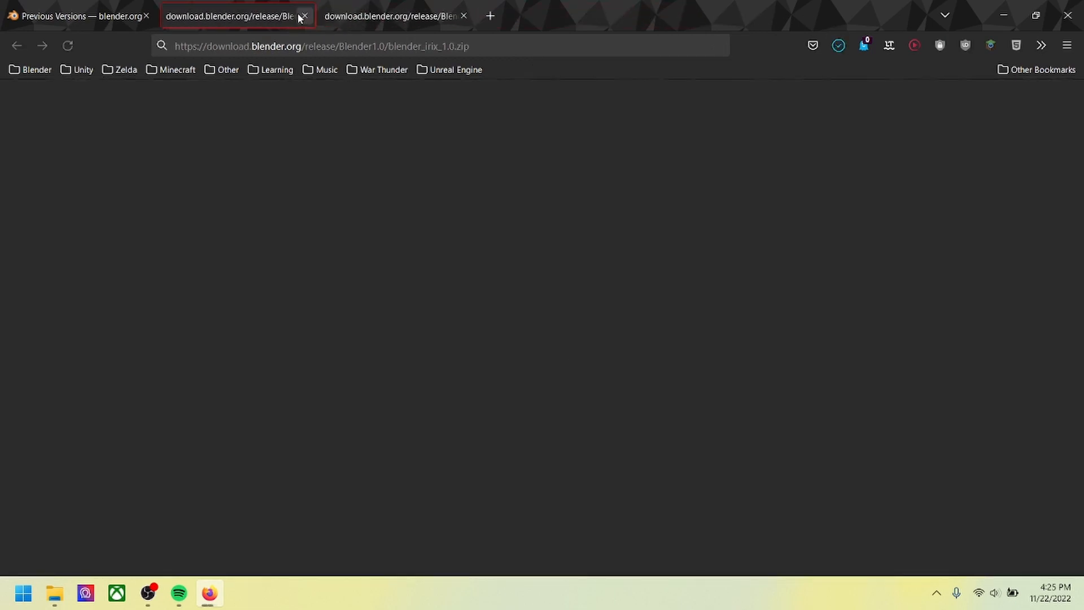
click(303, 16)
click(303, 17)
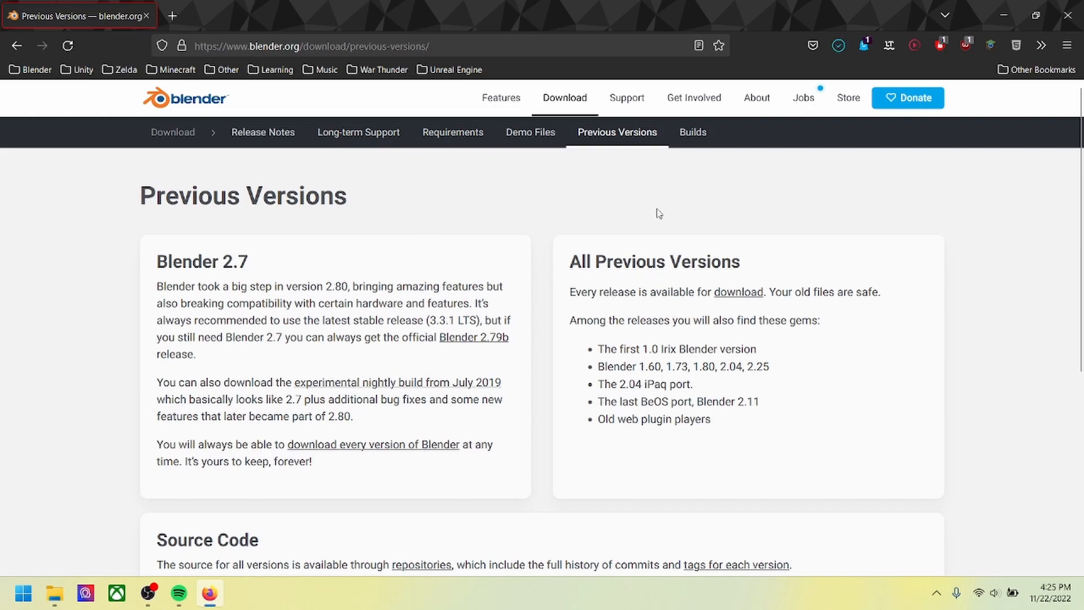
click(1004, 17)
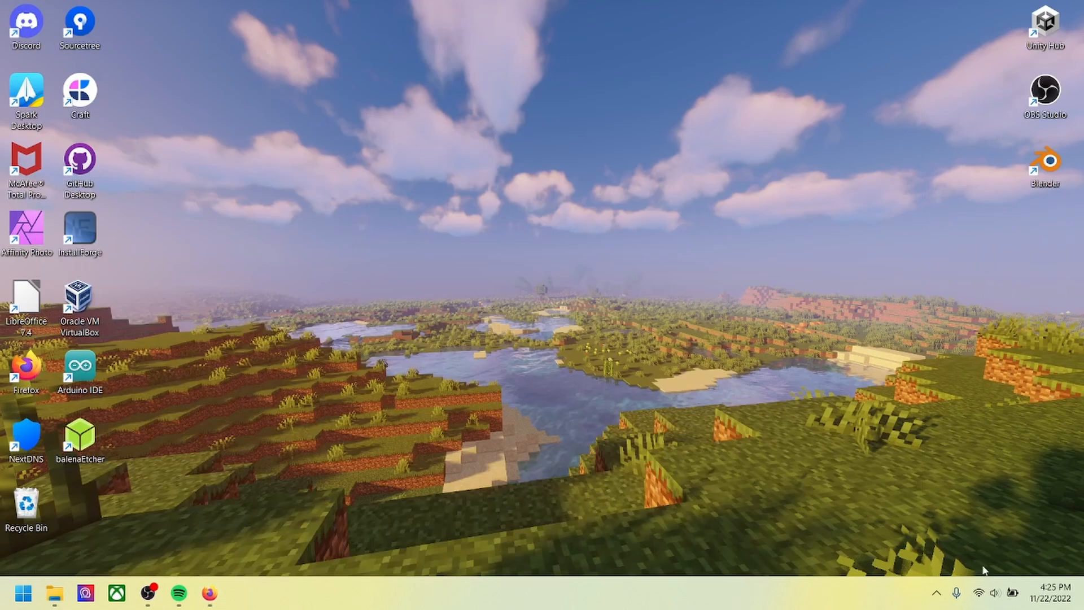
click(1000, 590)
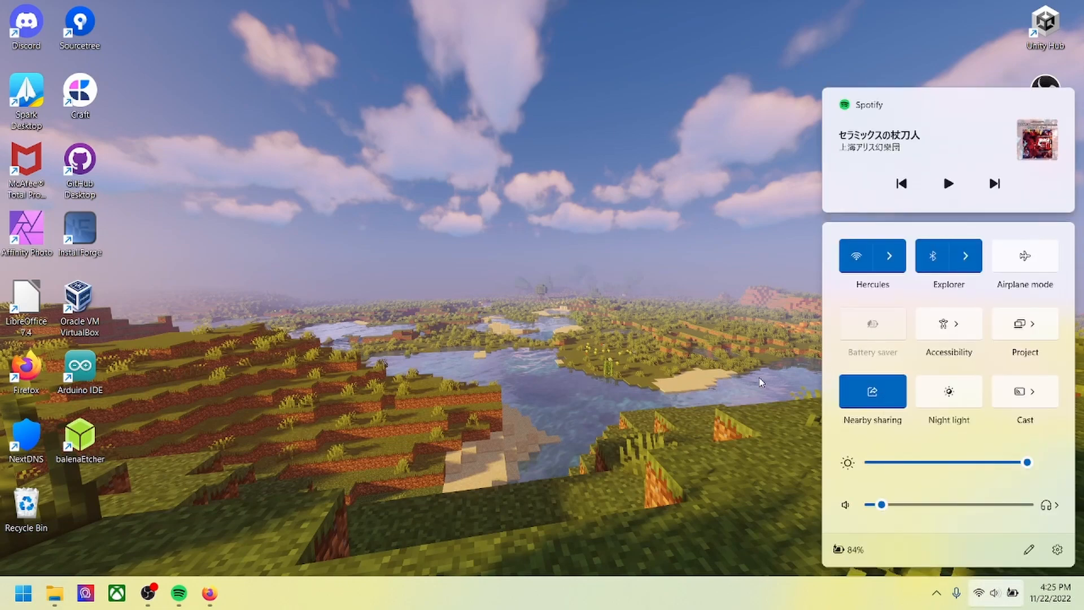
click(737, 381)
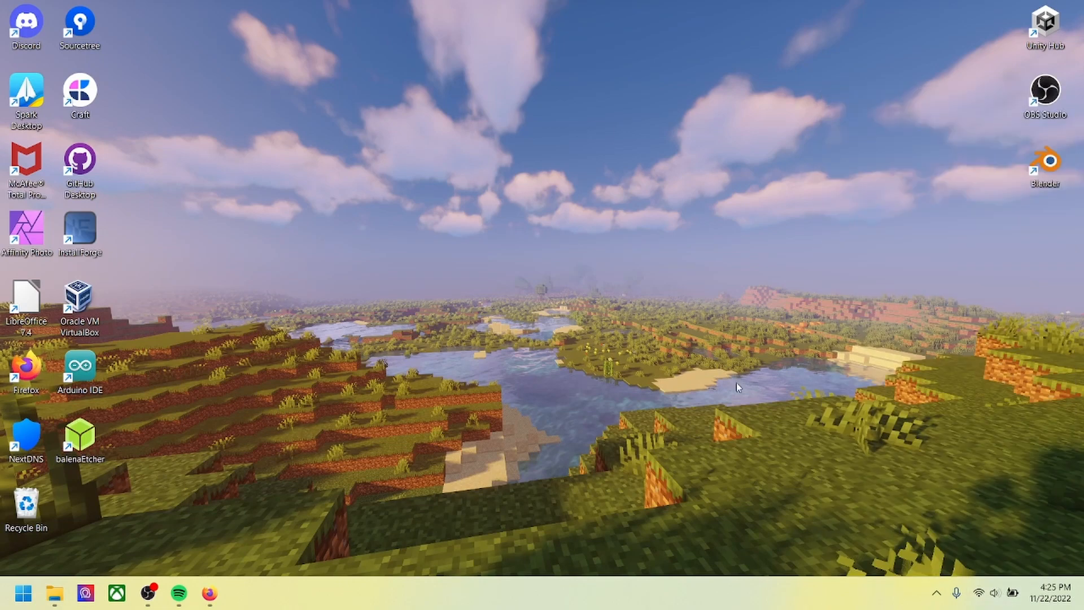
Step: Bring up the Downloads folder, start 7-Zip File Manager and extract indy_4610.7z into its own indy_4610 folder there
click(54, 593)
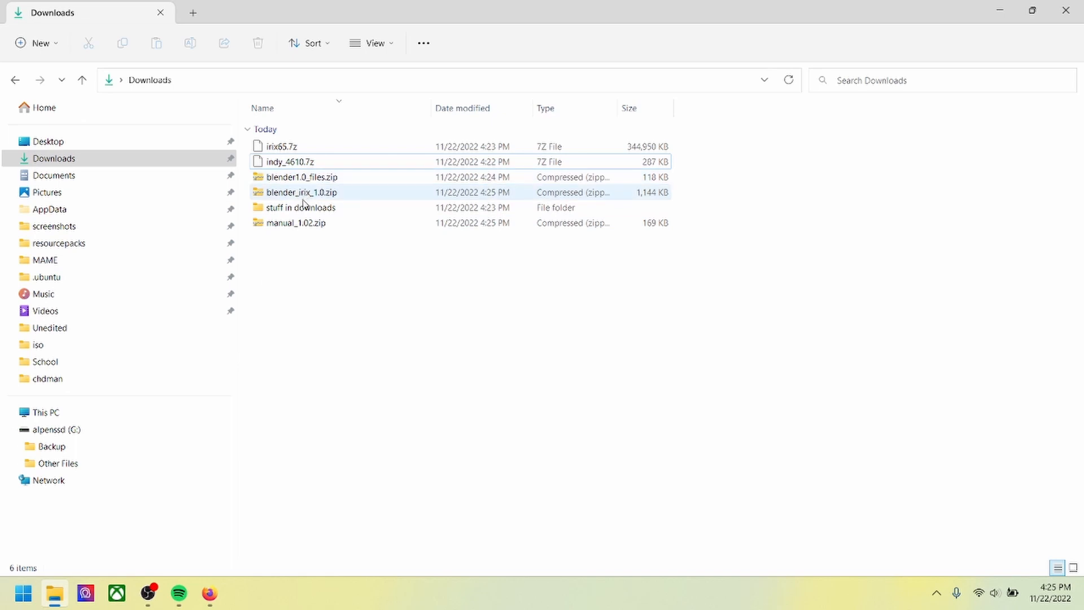
click(301, 150)
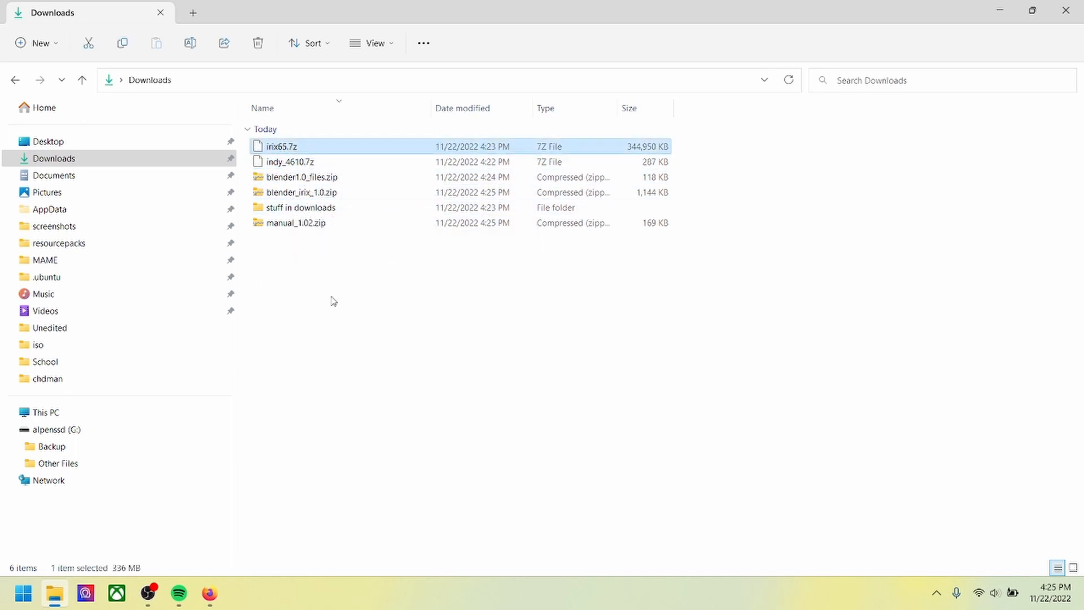
key(super)
text(7z)
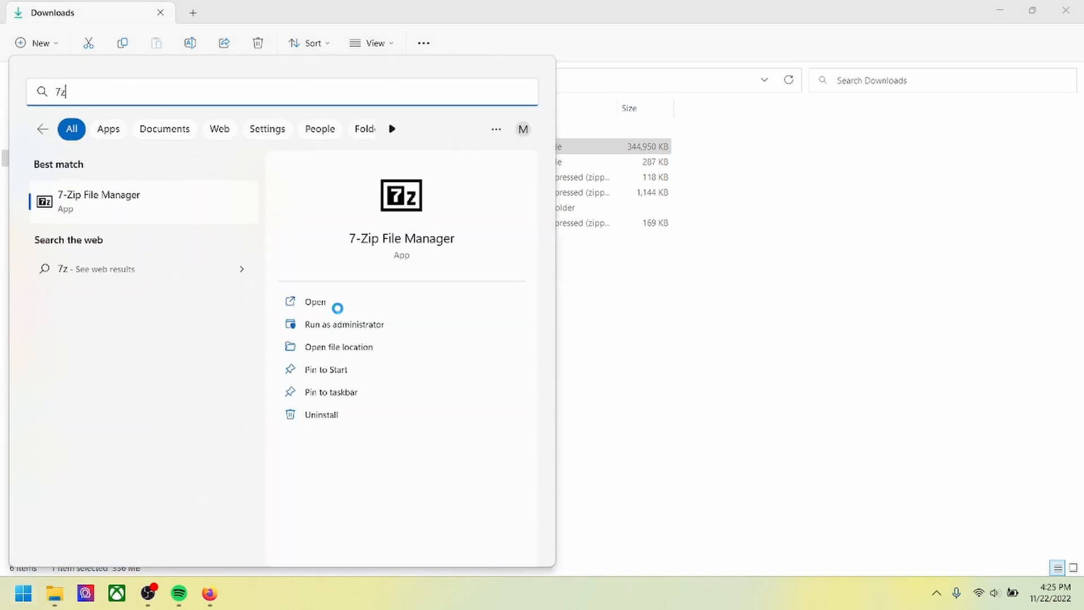
key(Return)
drag(350, 122, 479, 145)
click(349, 286)
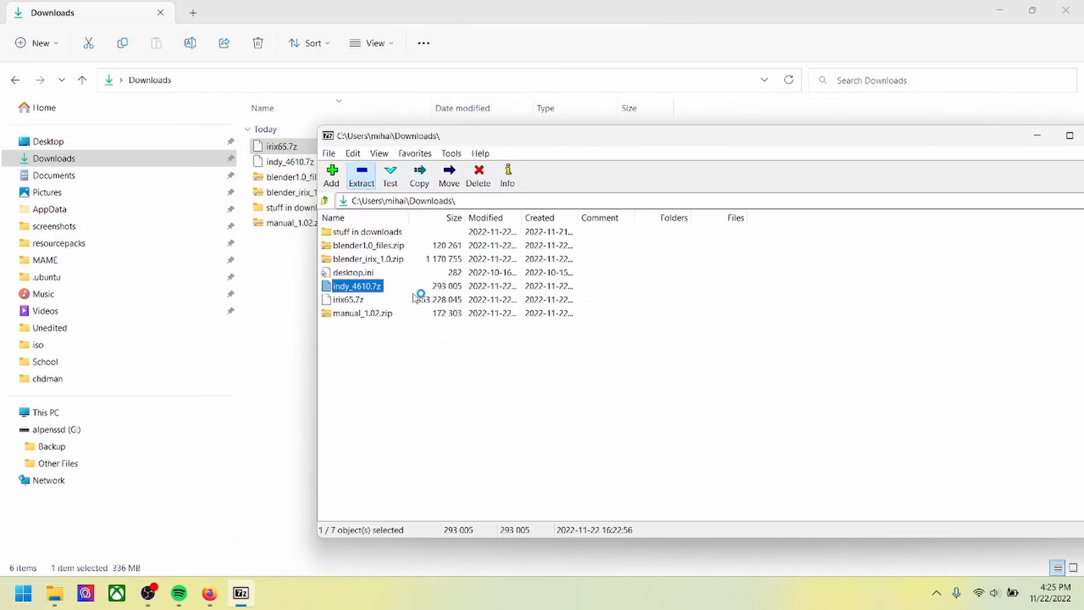
click(533, 381)
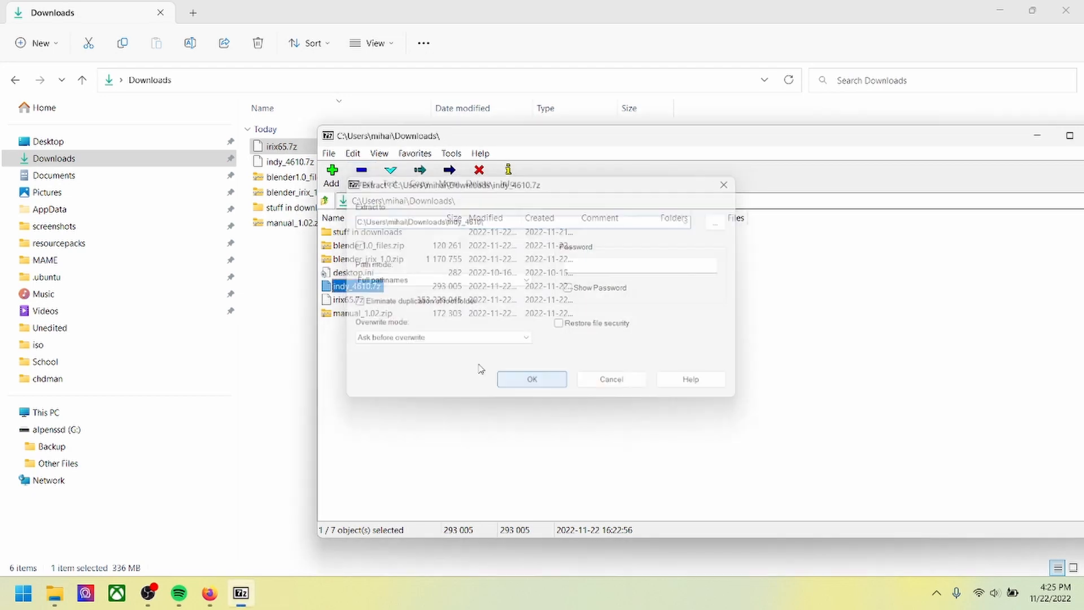
click(376, 327)
Step: Extract irix65.7z with 7-Zip into its own irix65 folder in Downloads
click(355, 313)
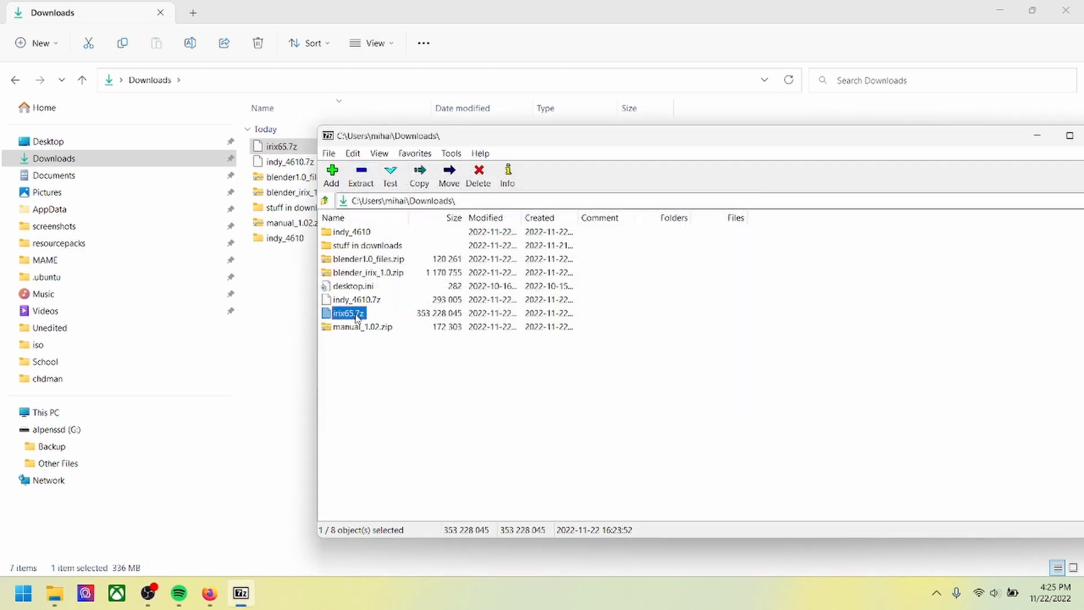
click(373, 176)
click(519, 384)
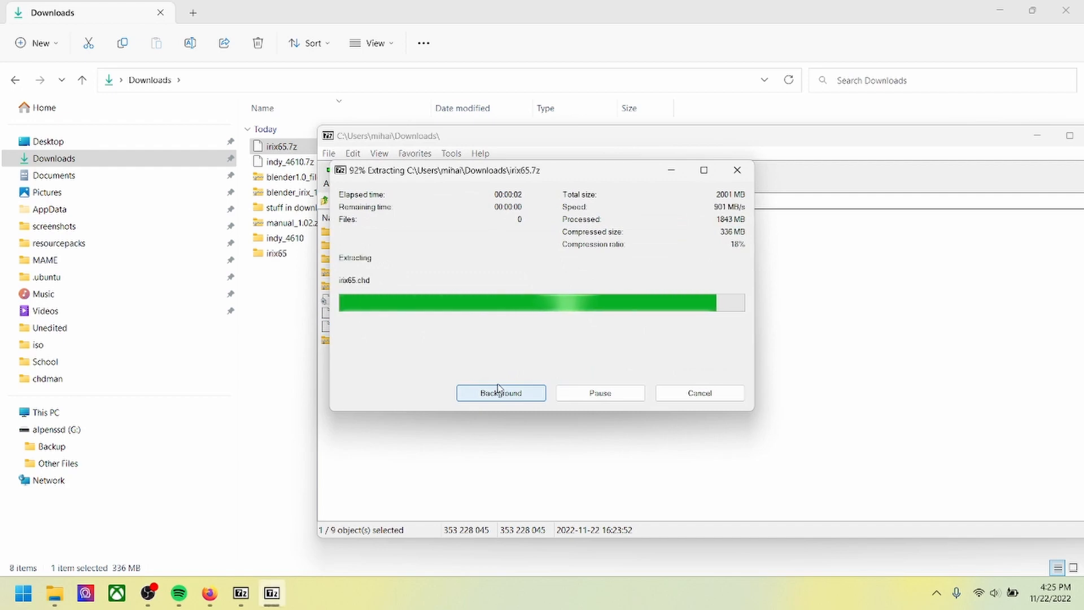
drag(783, 130, 636, 133)
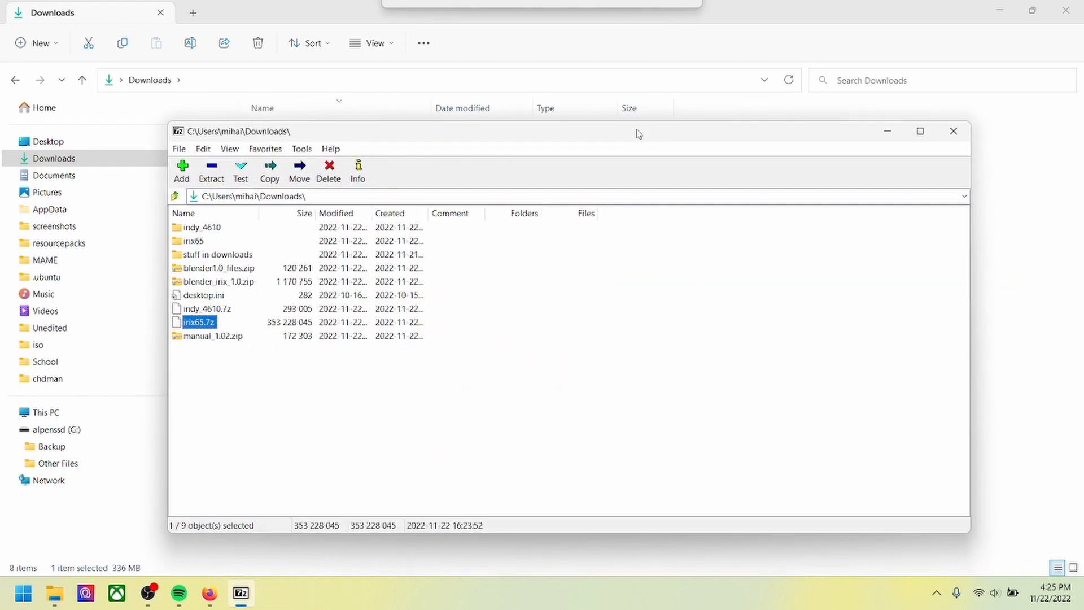
Step: Close 7-Zip and delete the irix65.7z and indy_4610.7z archives from Downloads
click(954, 134)
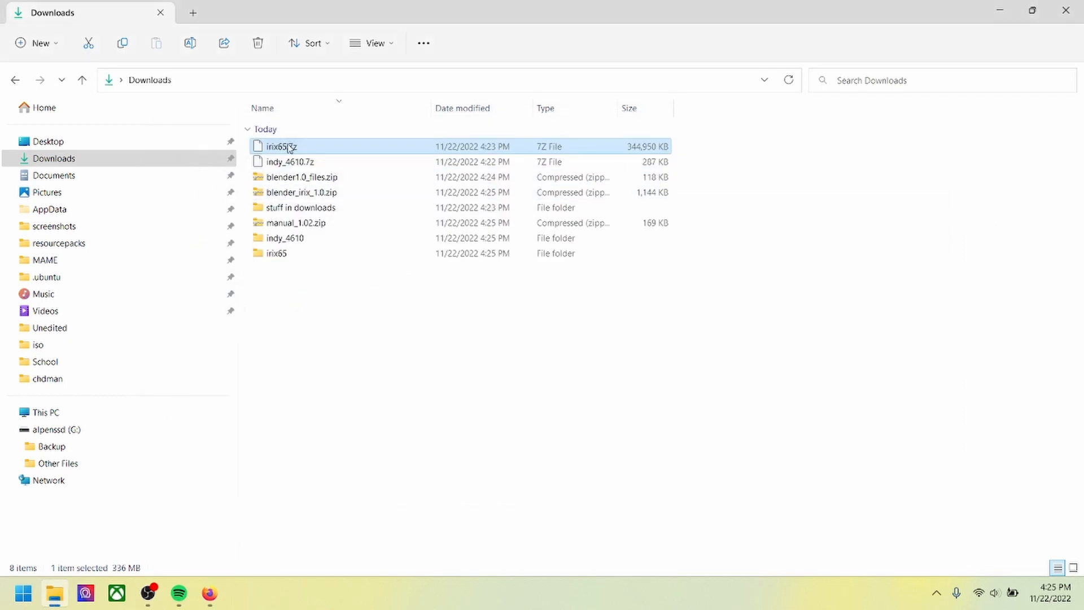
shift+click(289, 162)
click(258, 44)
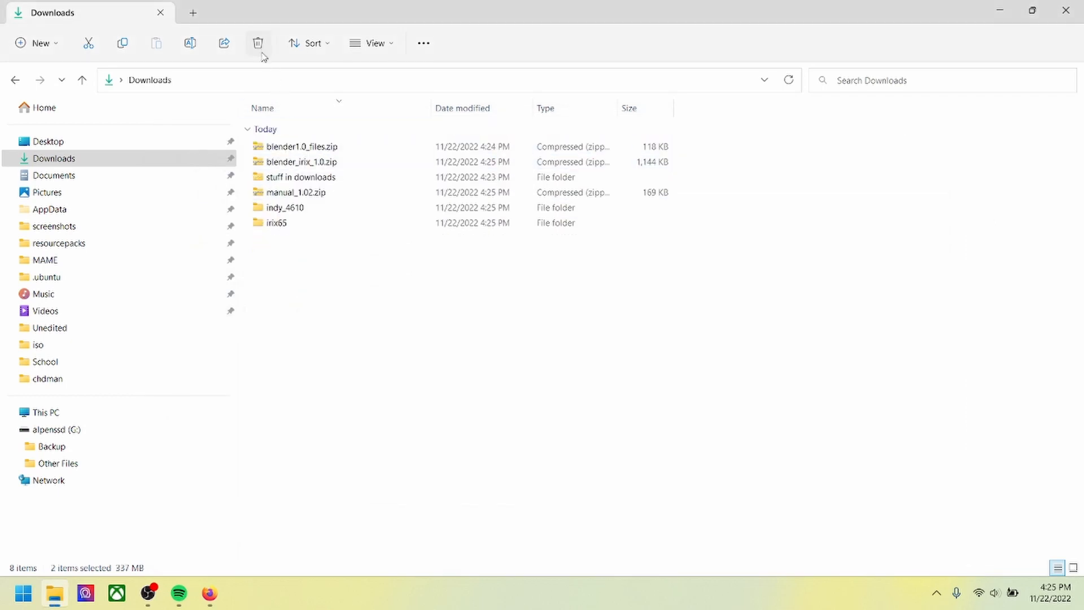
Step: Move irix65.chd out of the irix65 folder into Downloads and delete the emptied irix65 folder
click(285, 223)
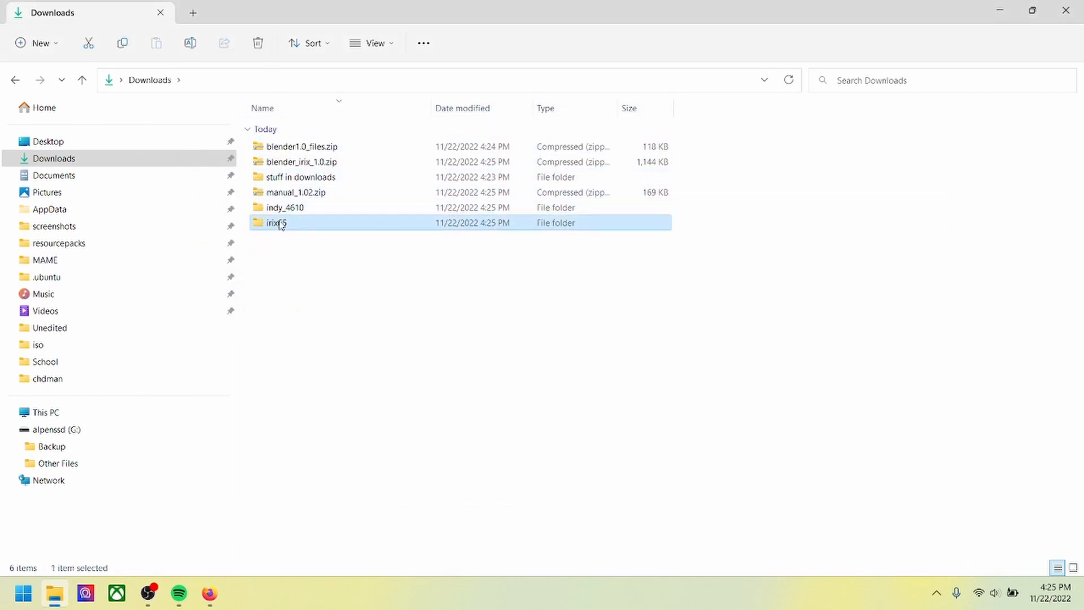
double_click(285, 222)
click(287, 148)
drag(286, 148, 151, 81)
click(160, 89)
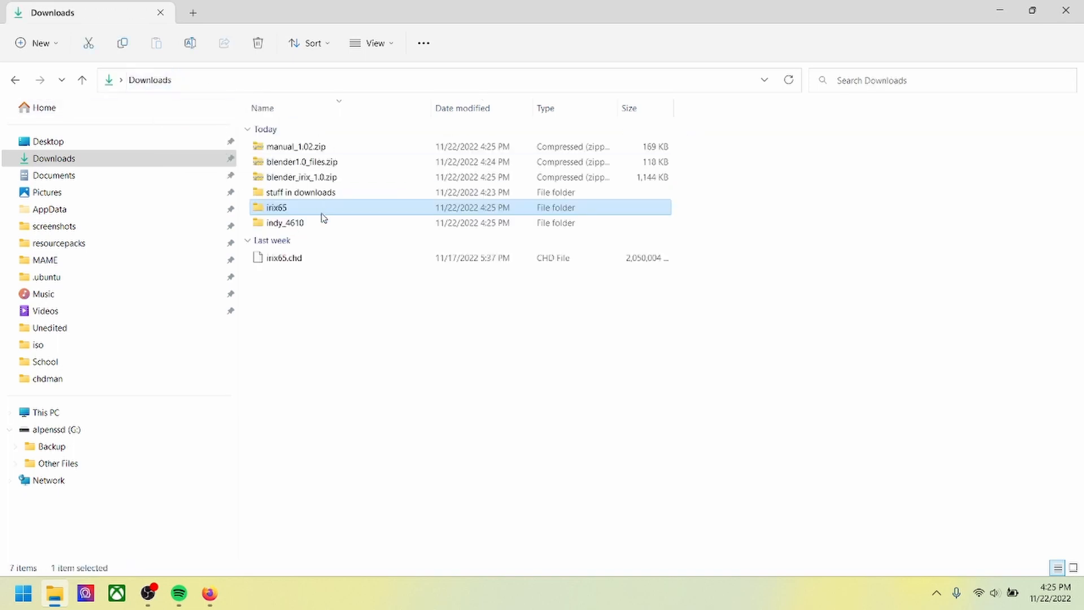
key(F2)
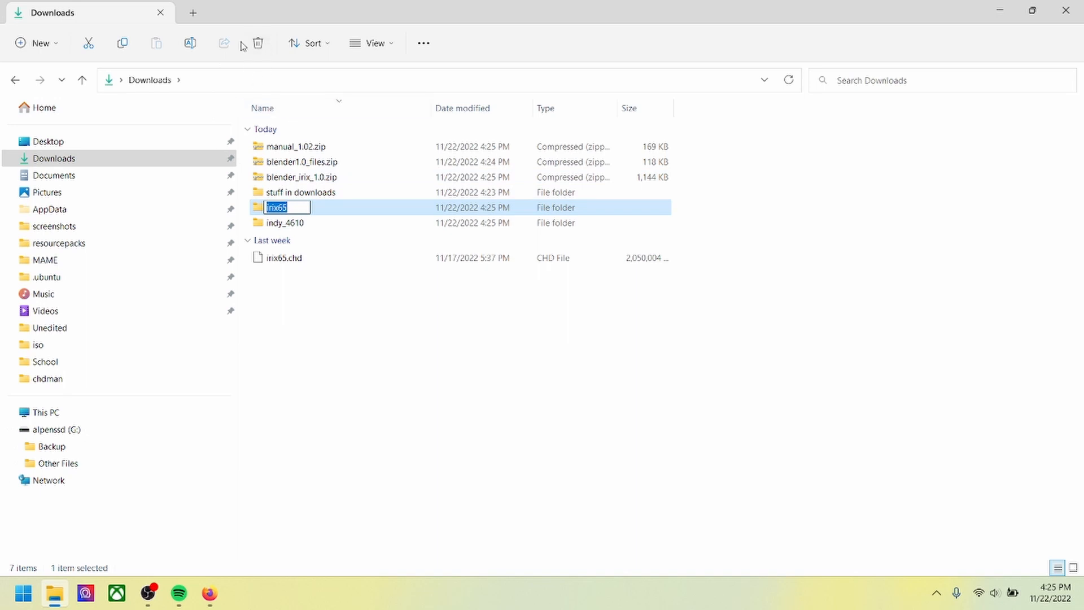
click(258, 43)
Step: Try to move the inner indy_4610 folder out of the nested indy_4610.zip into Downloads
double_click(285, 207)
mouse_move(283, 150)
mouse_down()
mouse_move(249, 133)
mouse_move(212, 90)
mouse_move(291, 148)
mouse_up()
double_click(291, 146)
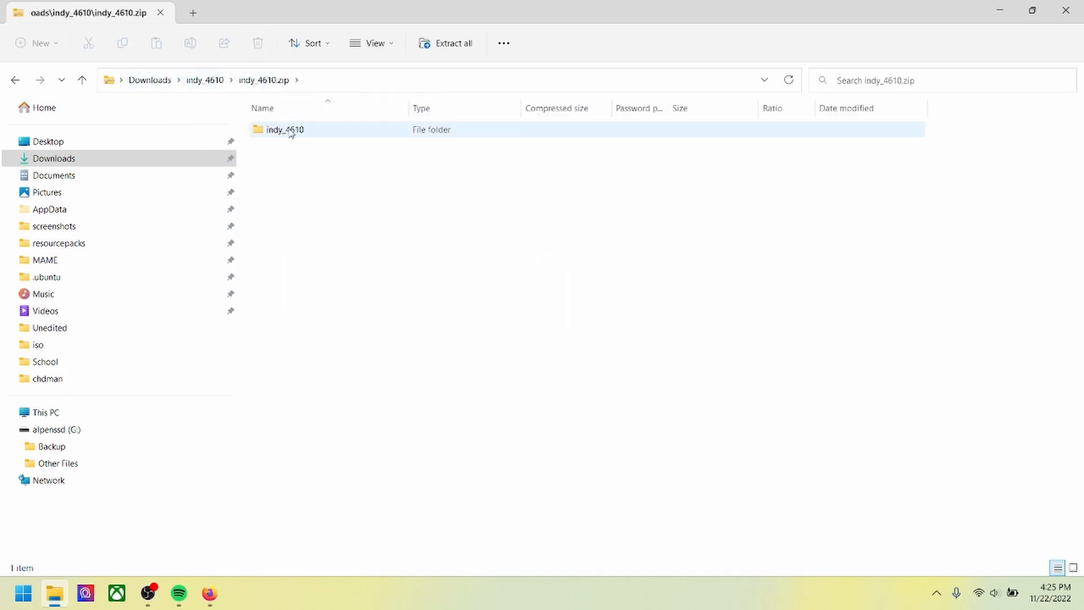
double_click(289, 131)
click(274, 80)
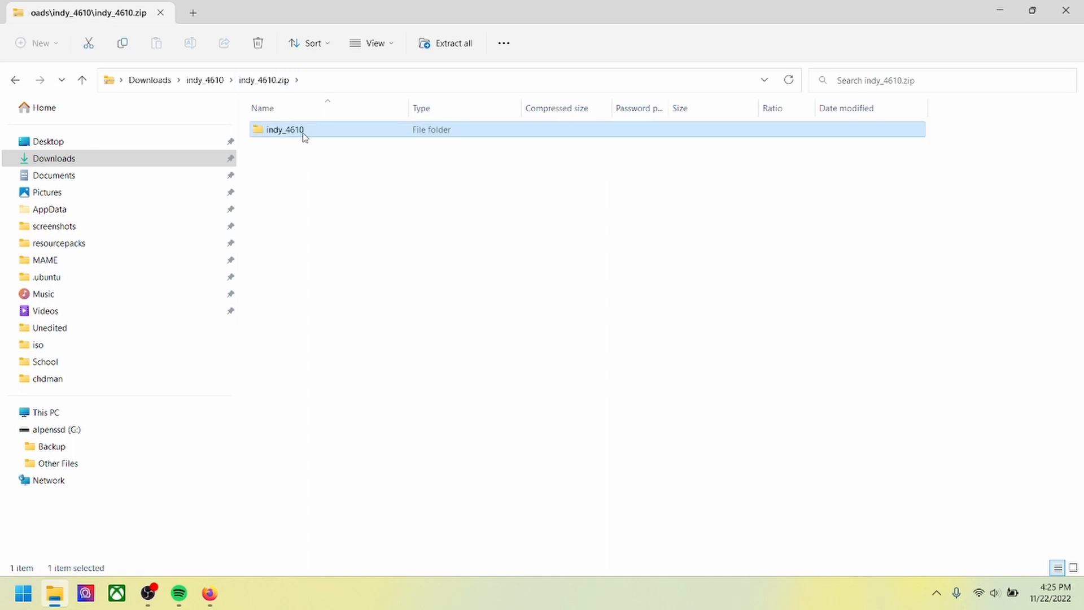
drag(303, 134, 149, 80)
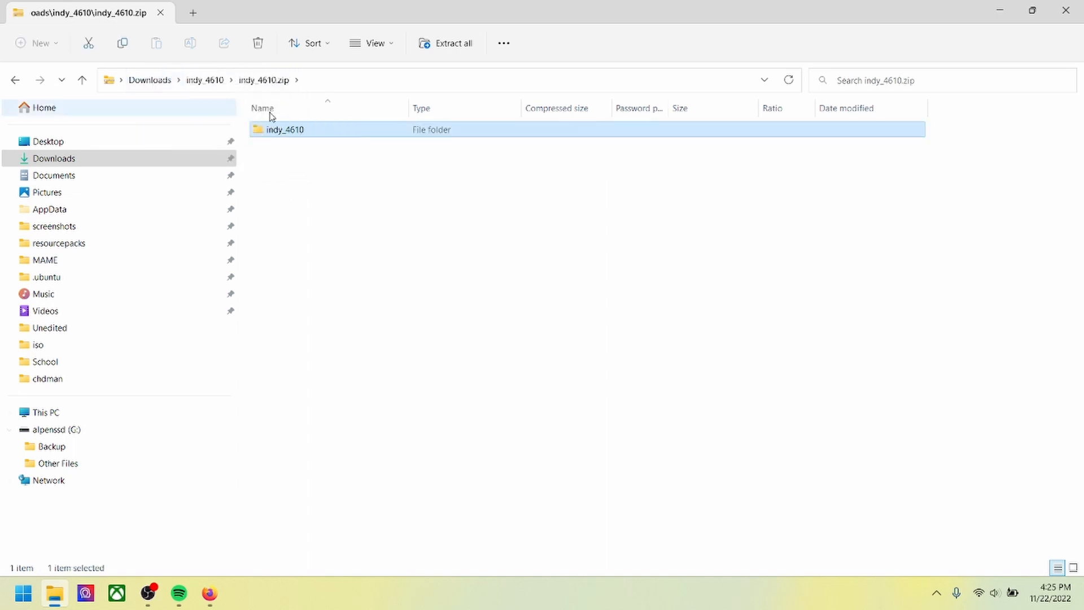
click(198, 81)
click(150, 79)
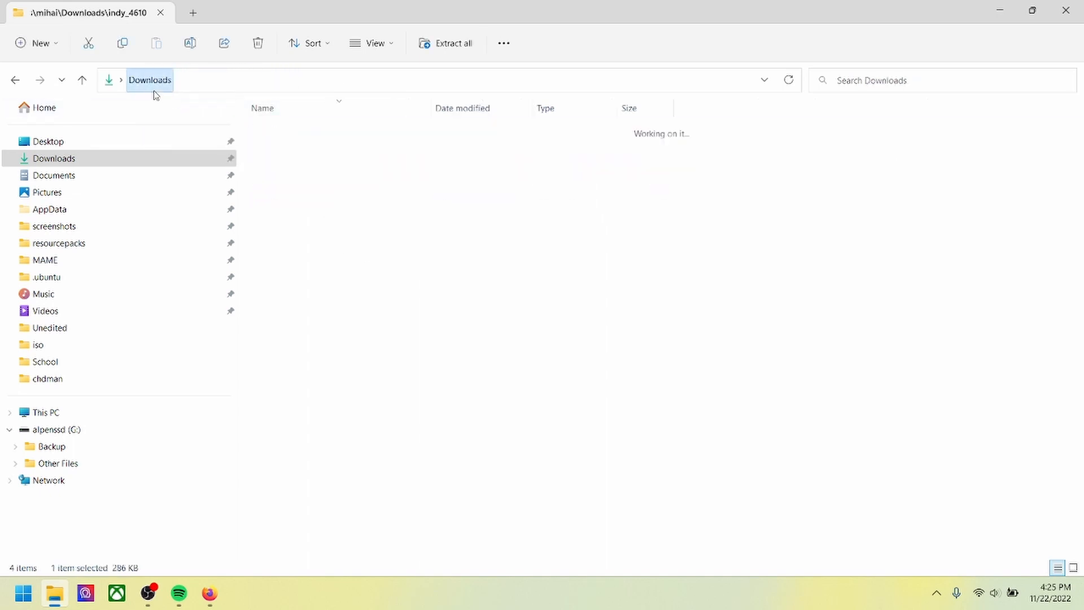
Step: Delete the nested indy_4610.zip from the indy_4610 folder and return to Downloads
double_click(307, 209)
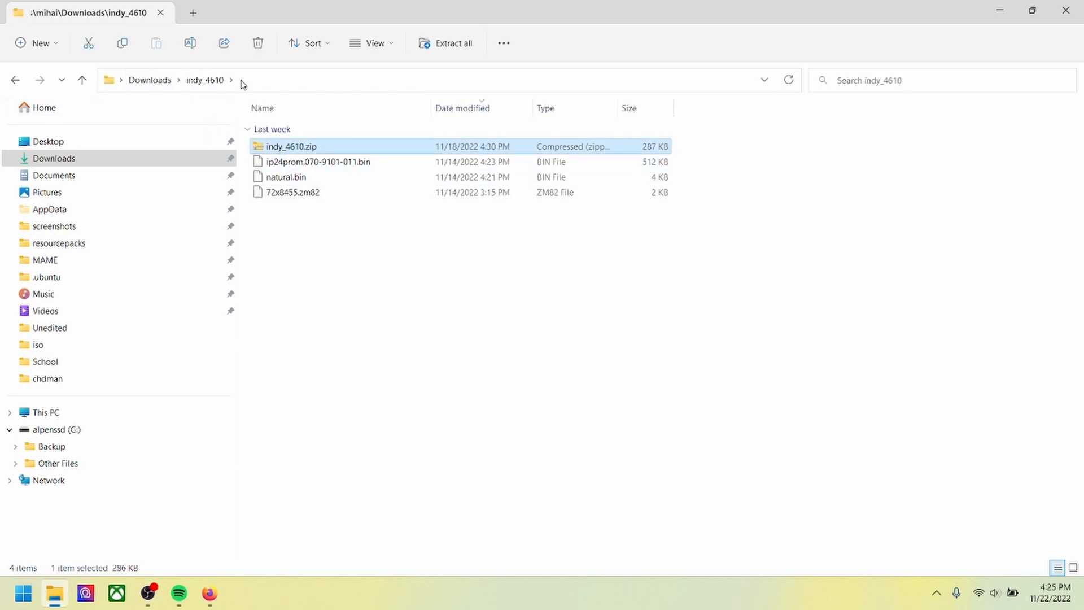
click(258, 43)
click(149, 80)
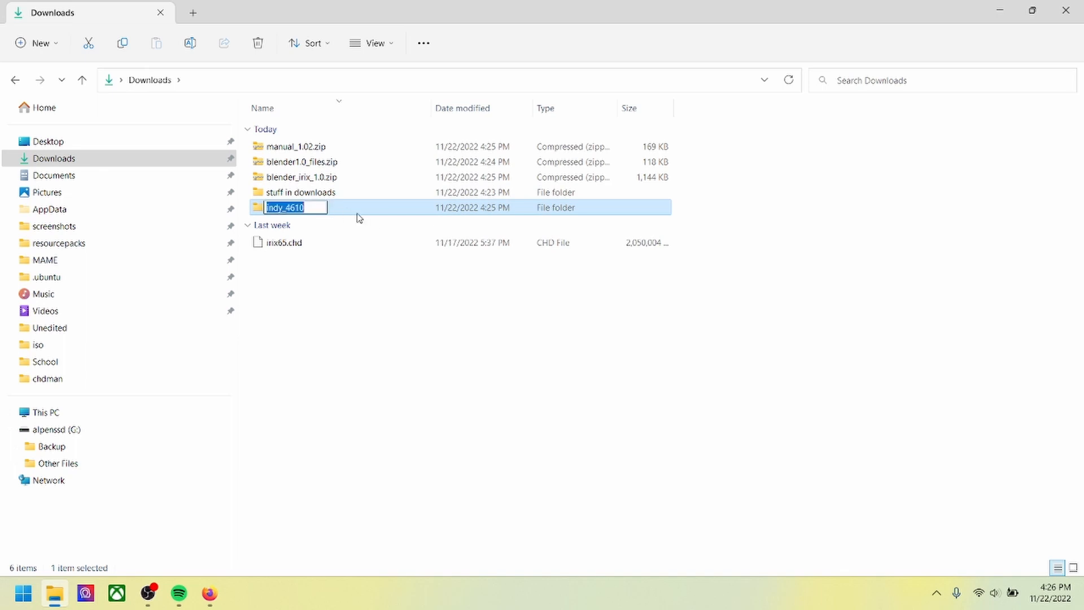
Step: Check the contents of the indy_4610 folder and compress the folder into indy_4610.zip in Downloads
click(342, 221)
double_click(324, 210)
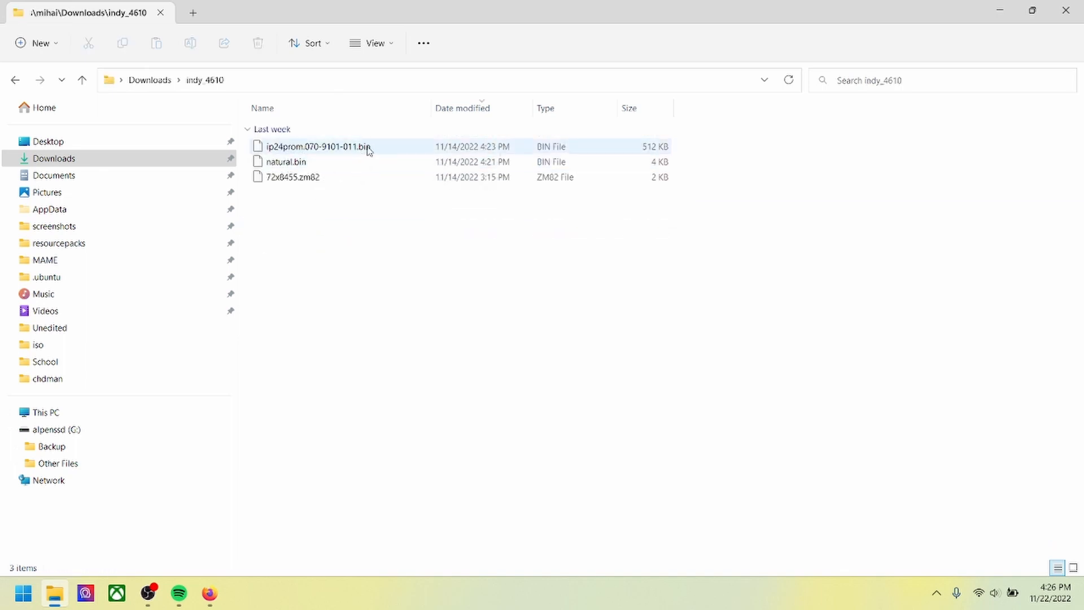
click(149, 80)
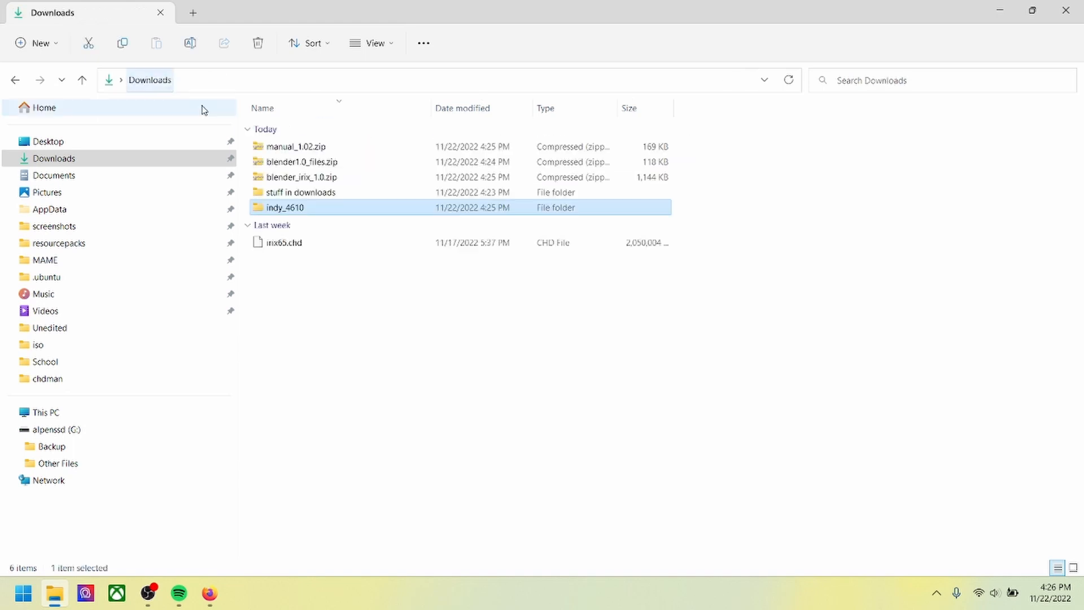
click(411, 50)
click(365, 105)
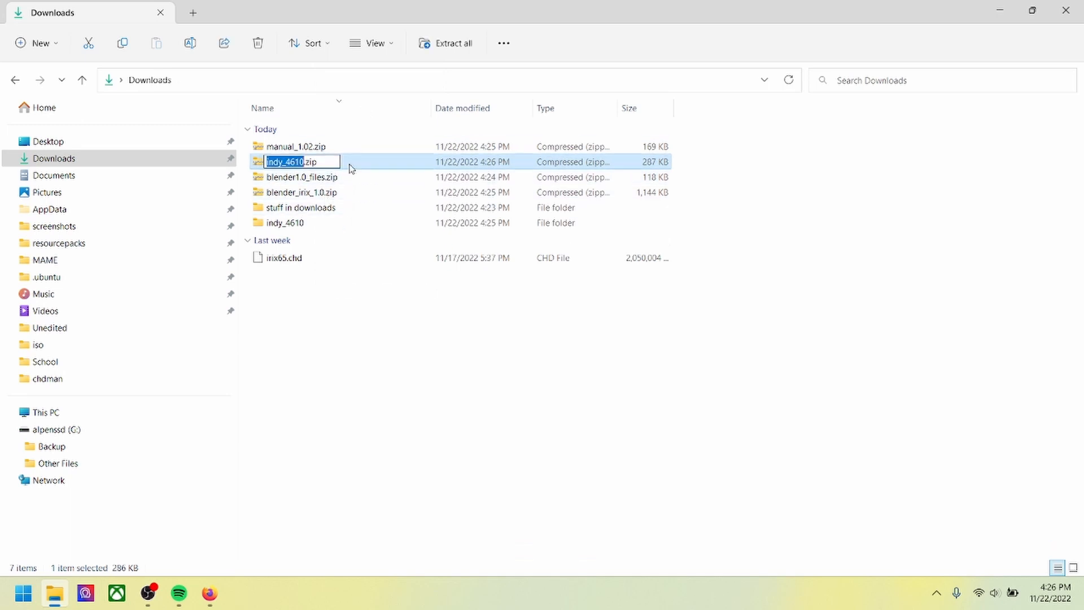
key(Return)
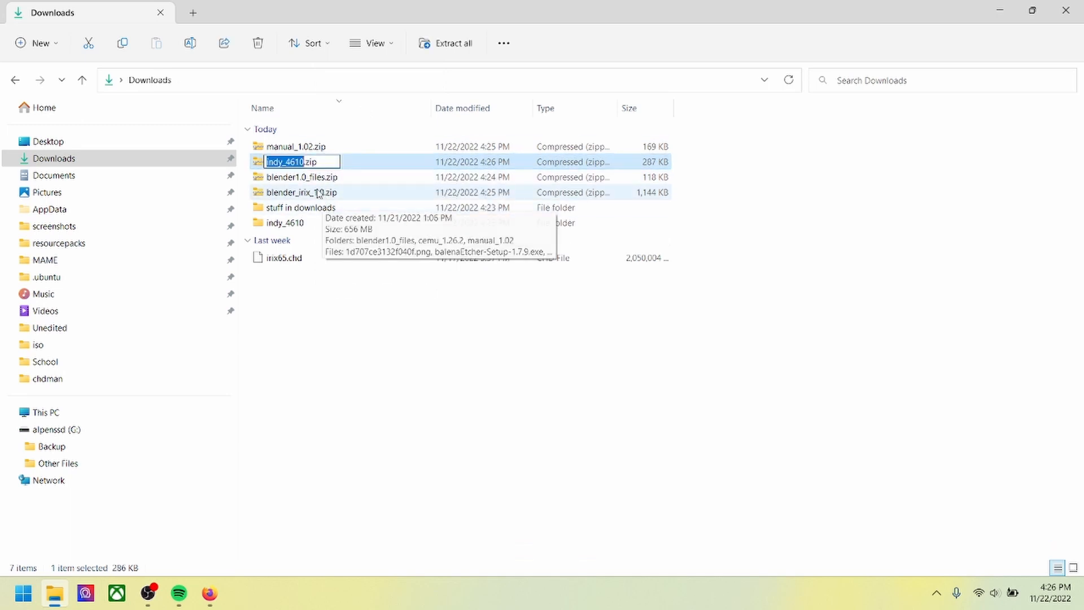
Step: Delete the uncompressed indy_4610 folder from Downloads
click(317, 178)
click(305, 222)
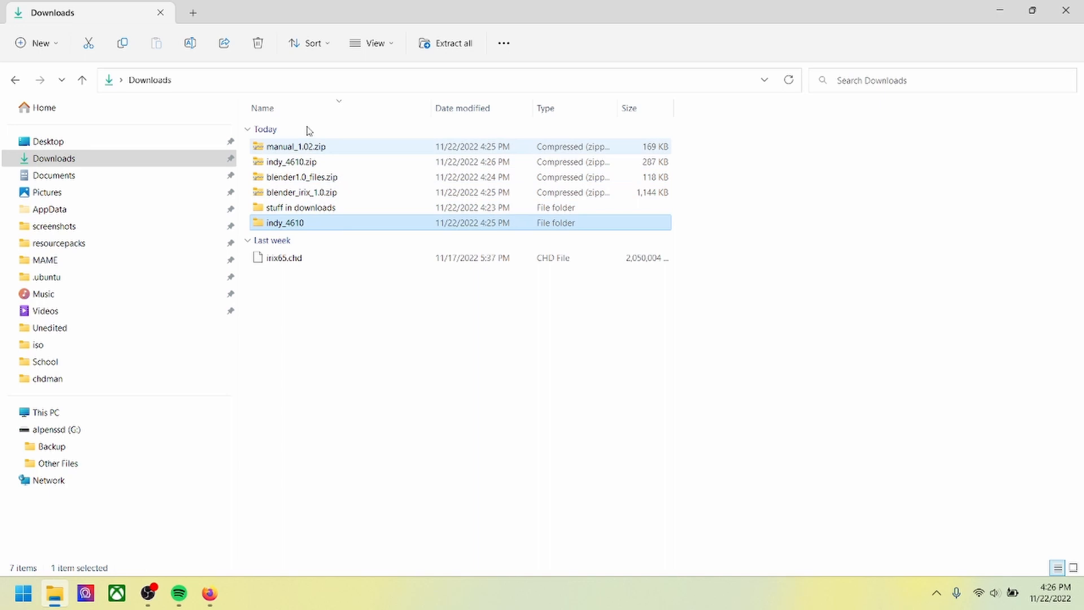
click(261, 44)
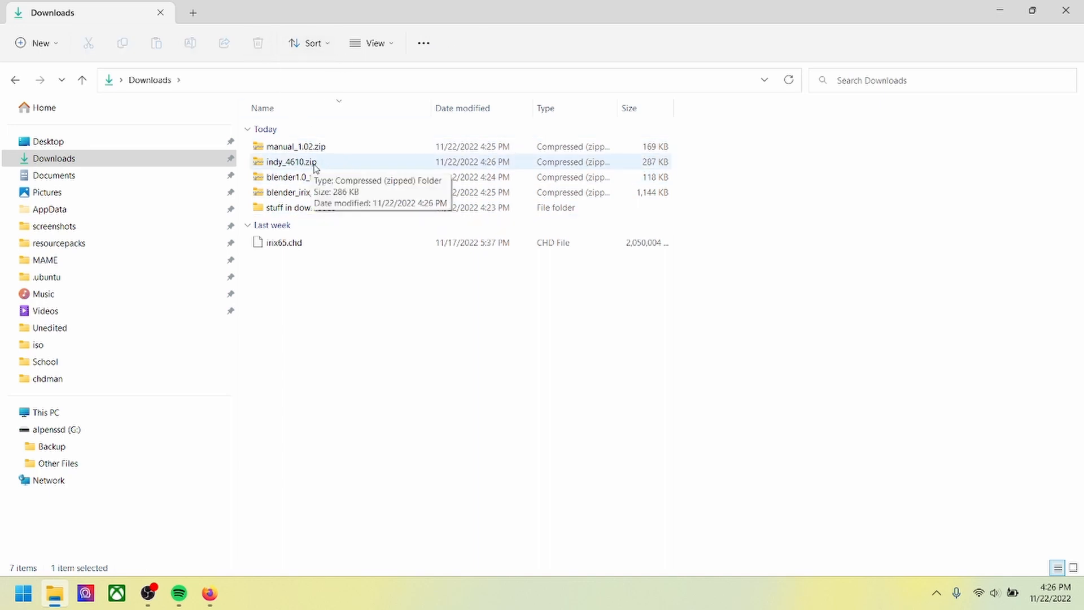
Step: Pin the MAME23 folder from the Windows (C:) drive to quick access, directly below the MAME folder
click(293, 163)
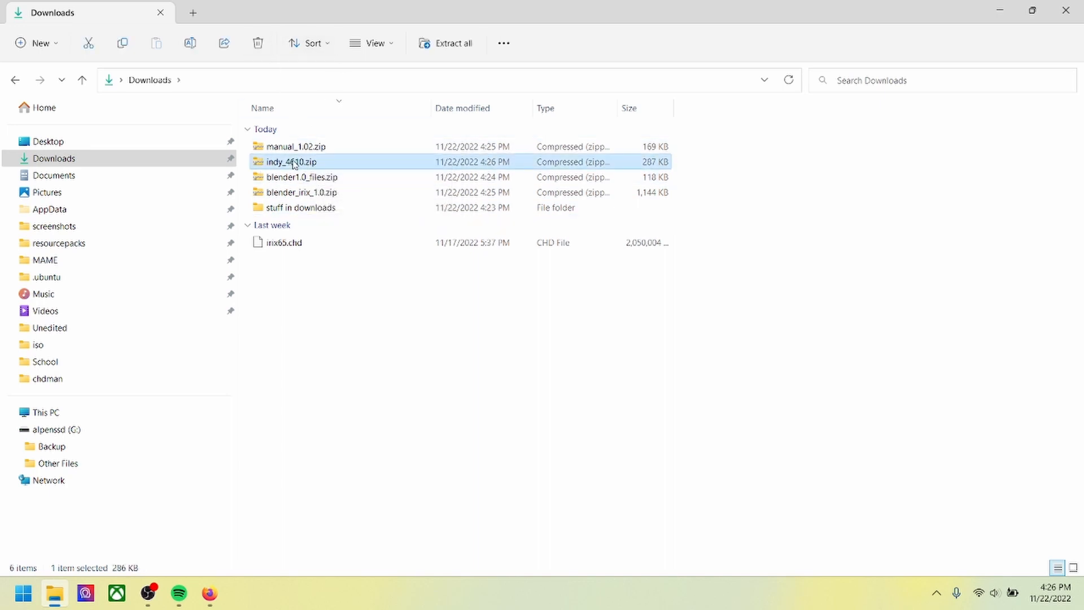
drag(193, 200, 263, 165)
click(48, 413)
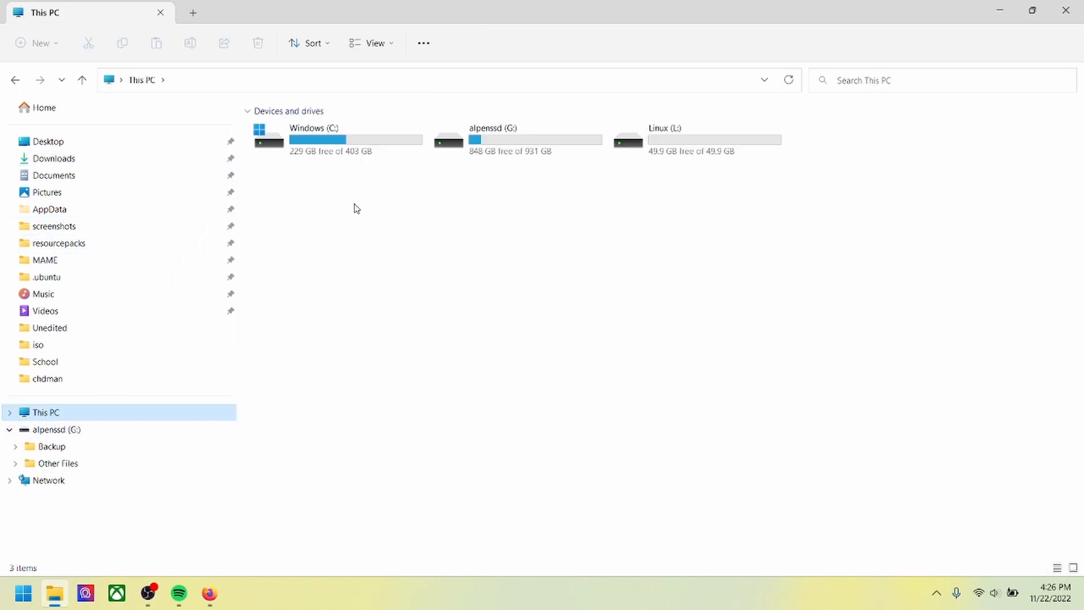
double_click(299, 143)
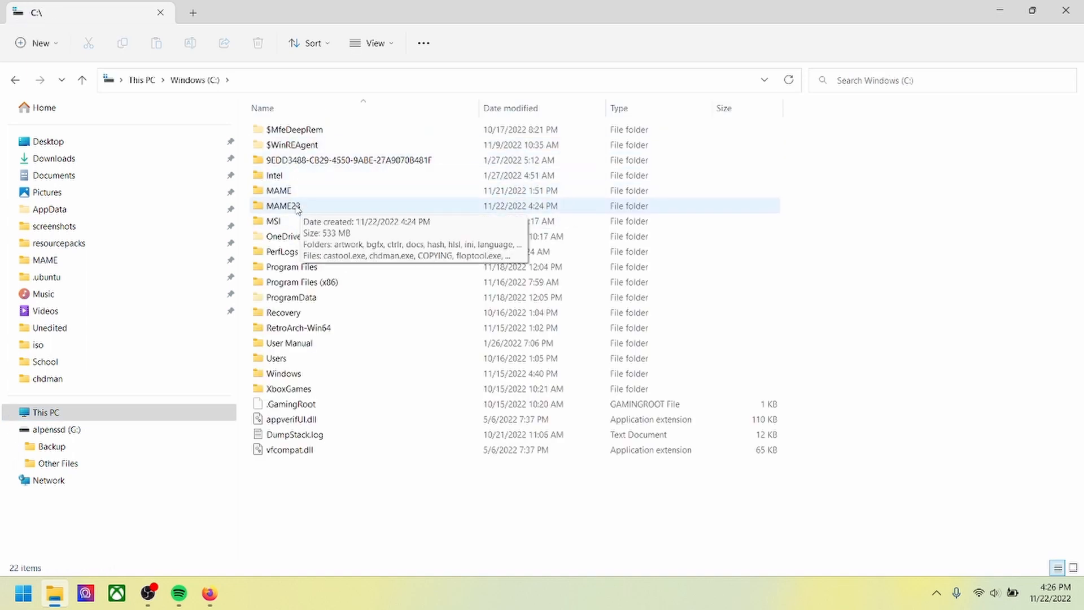
drag(295, 207, 105, 284)
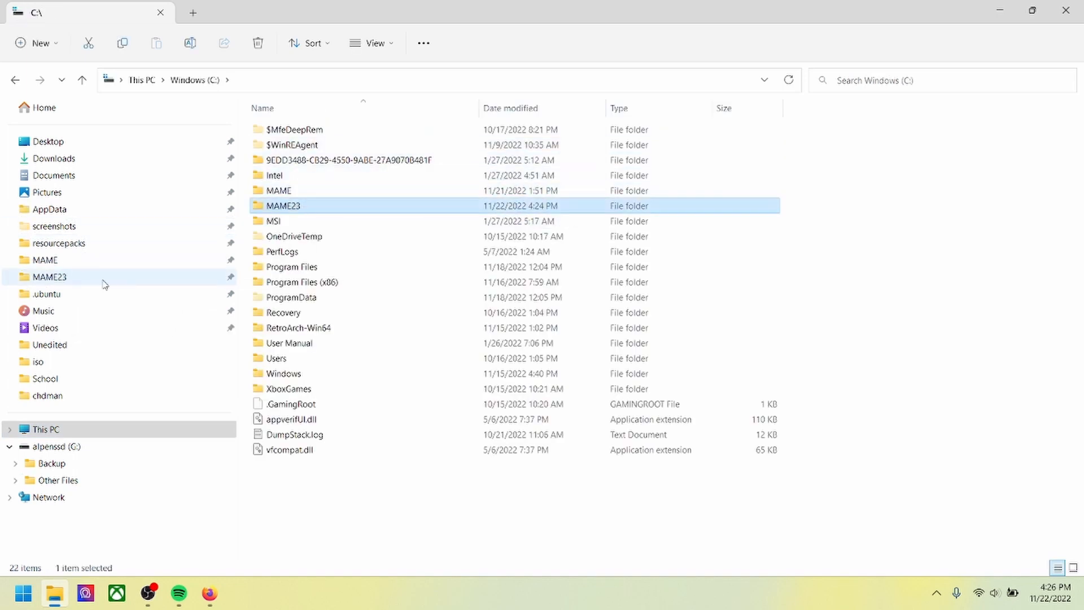
Step: Move irix65.chd and indy_4610.zip from Downloads into the MAME23 folder
click(48, 159)
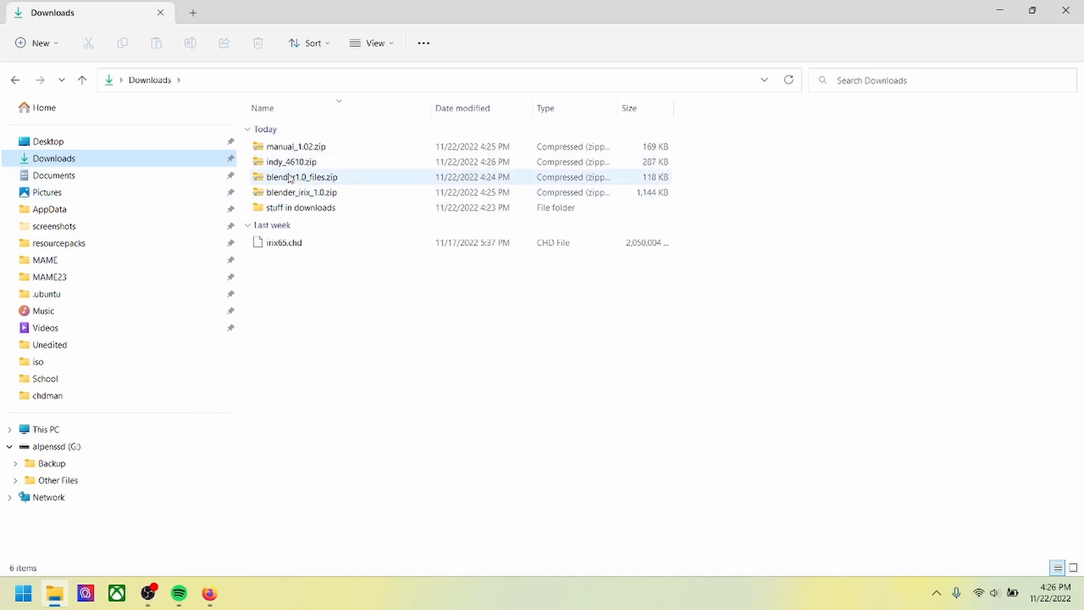
drag(286, 243, 90, 281)
click(275, 163)
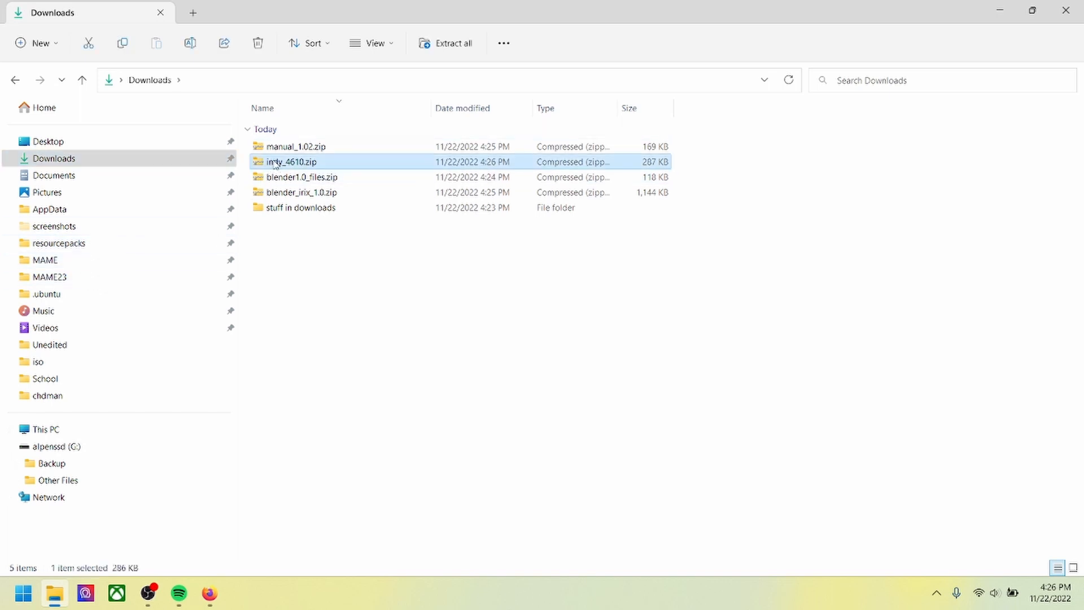
drag(275, 163, 109, 286)
Step: Move indy_4610.zip within MAME23 into its roms subfolder and open roms to check the file
click(129, 281)
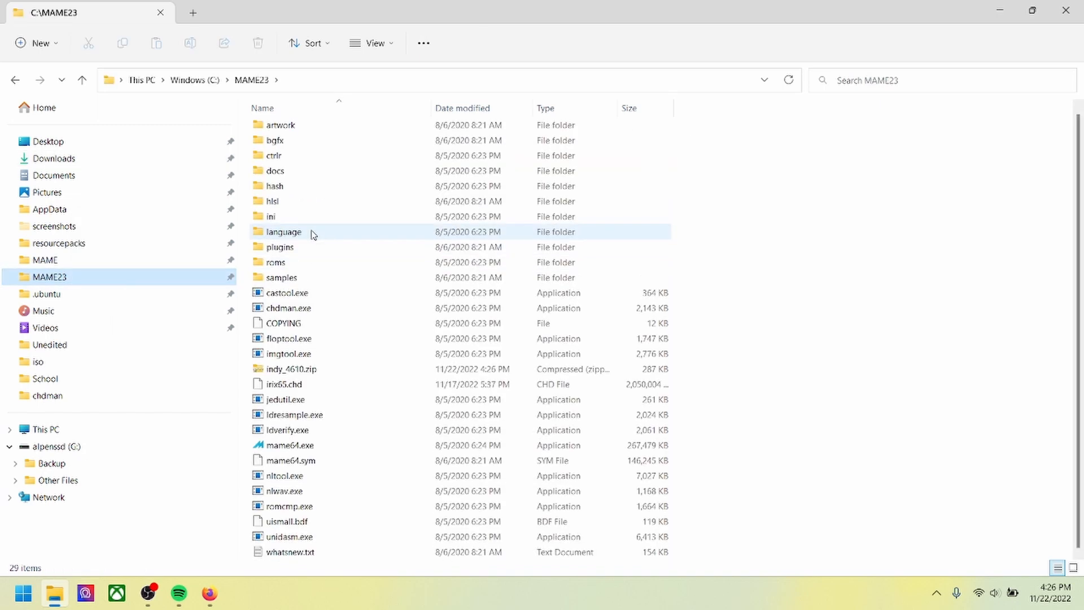
scroll(300, 368, up, 1)
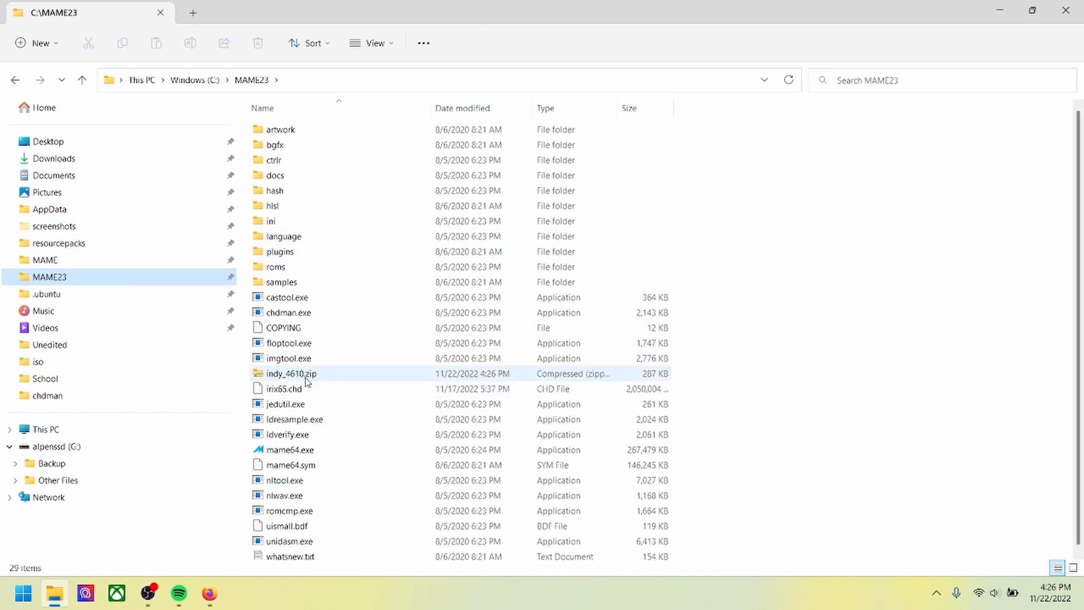
drag(306, 381, 303, 266)
double_click(286, 269)
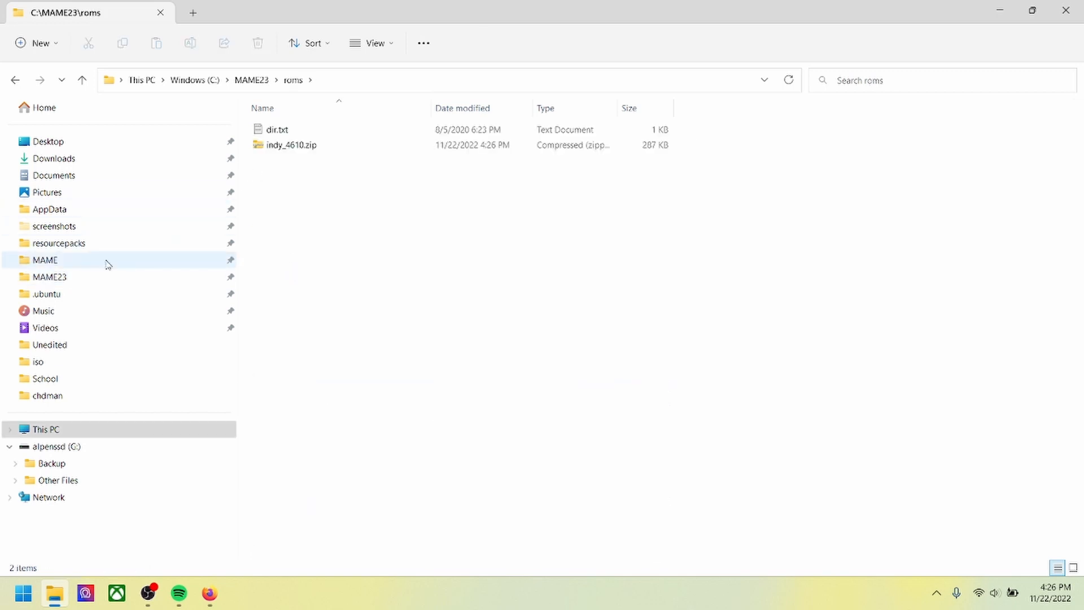
Step: Extract manual_1.02.zip, blender1.0_files.zip and blender_irix_1.0.zip into their own folders in Downloads, and delete the three zip archives
click(45, 161)
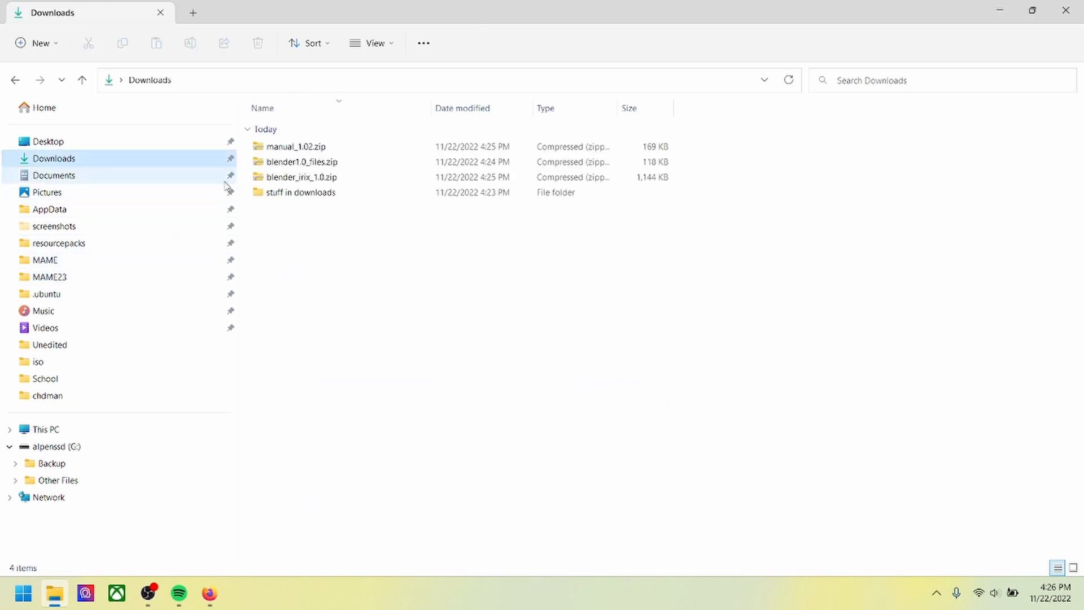
click(290, 150)
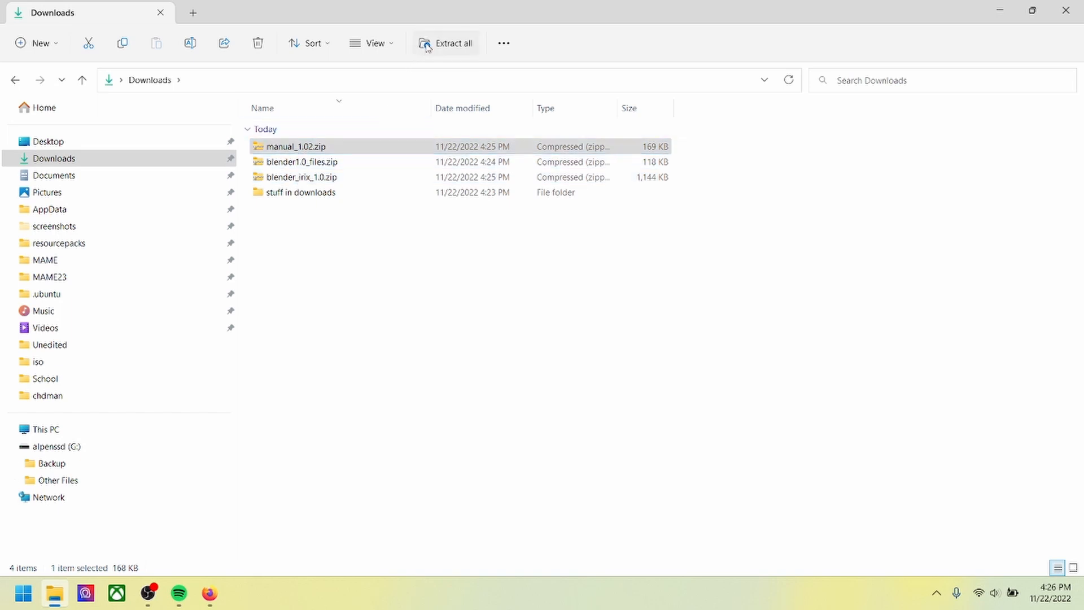
click(446, 43)
click(653, 438)
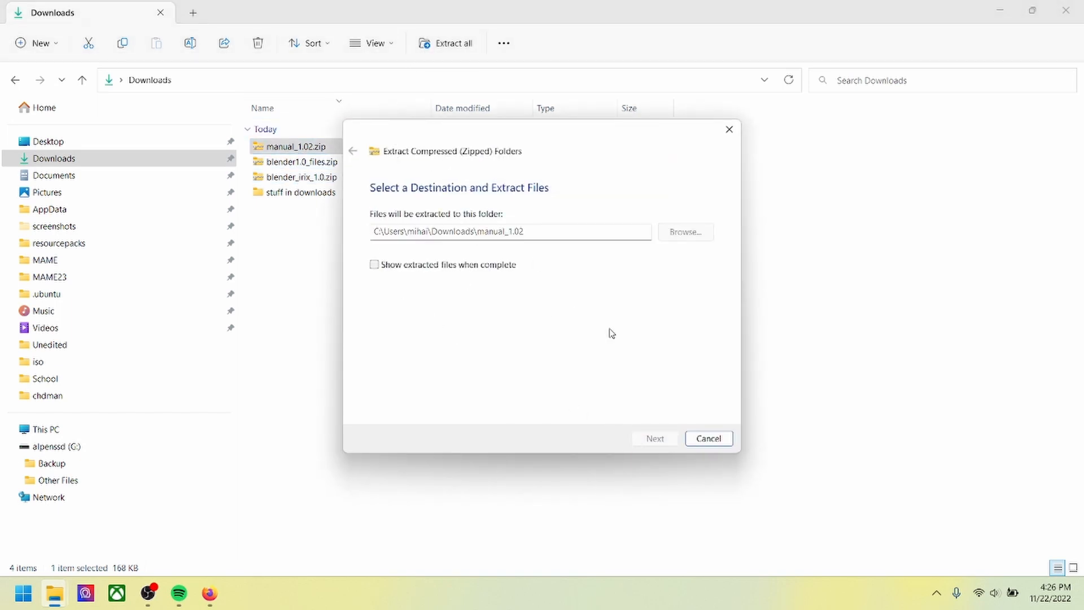
click(320, 163)
click(429, 45)
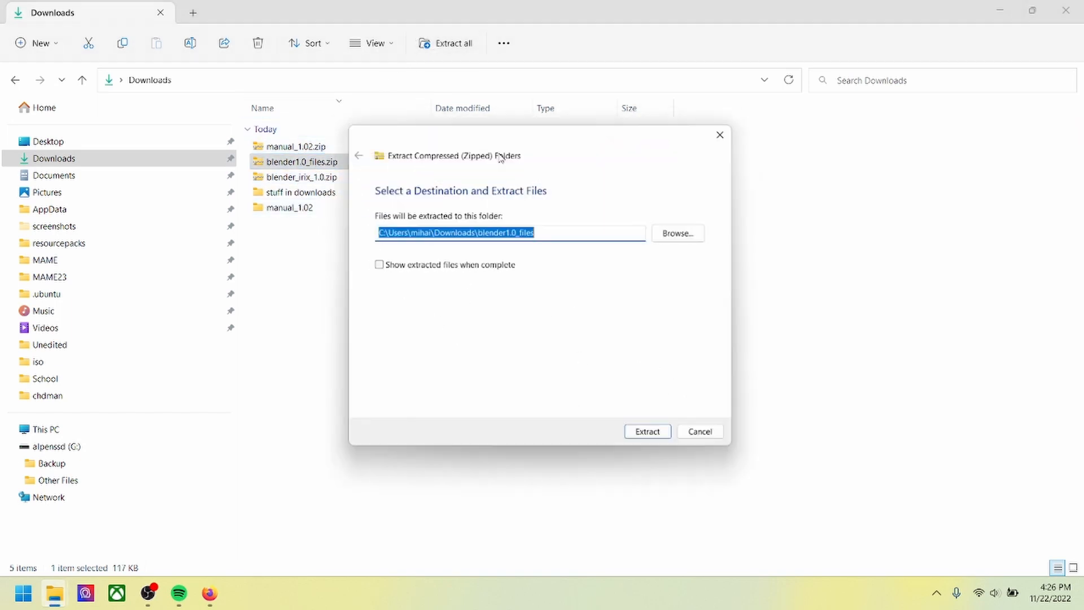
click(649, 432)
click(356, 178)
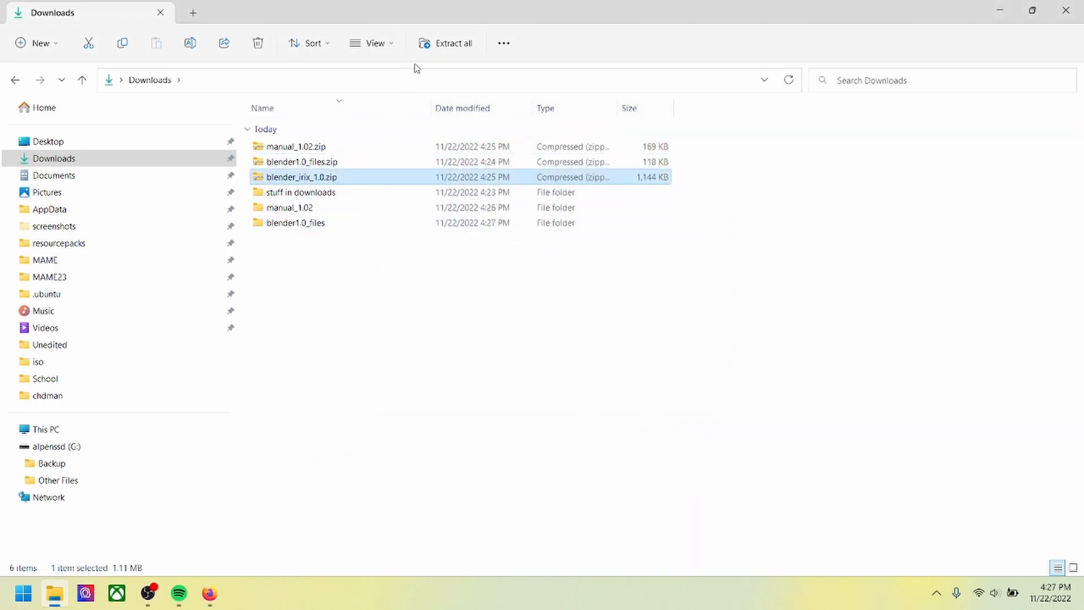
click(445, 43)
click(650, 436)
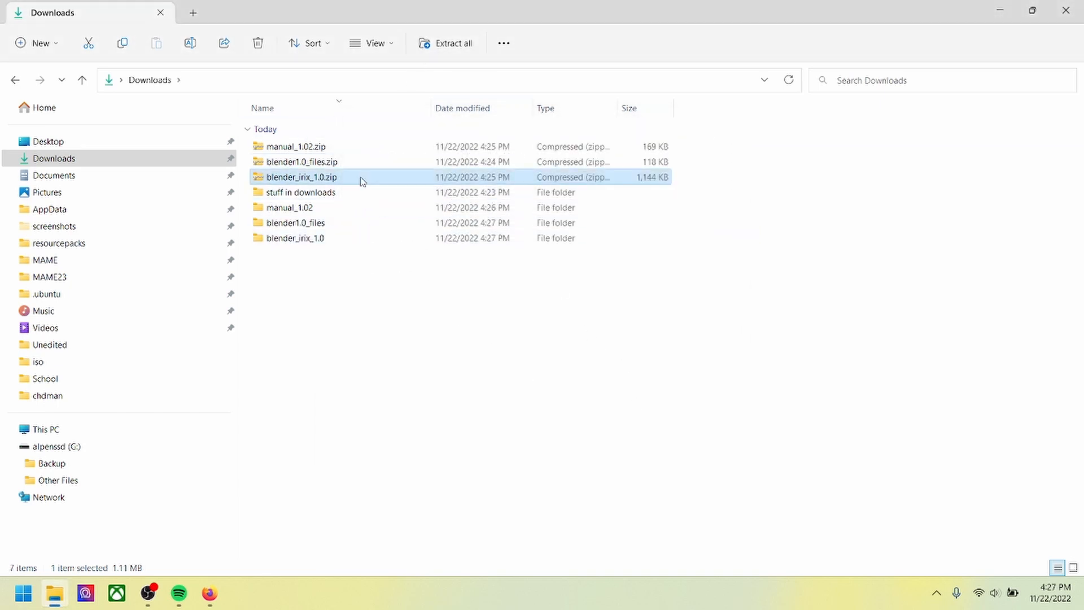
shift+click(354, 142)
click(254, 46)
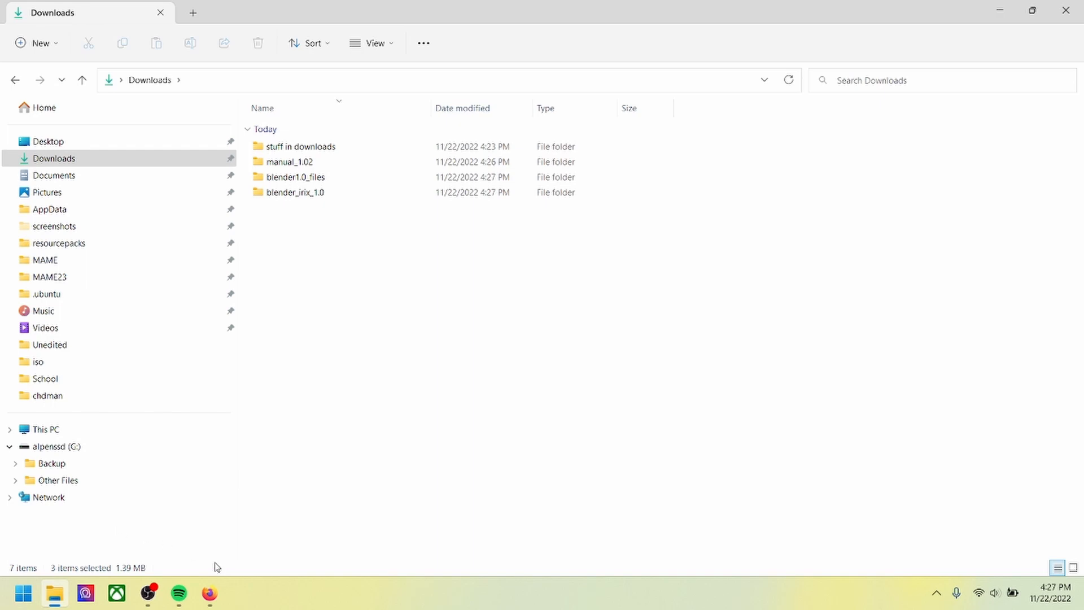
Step: Switch to Firefox, open ninite.com in a new tab, locate ImgBurn among the utilities, and close the browser
click(210, 592)
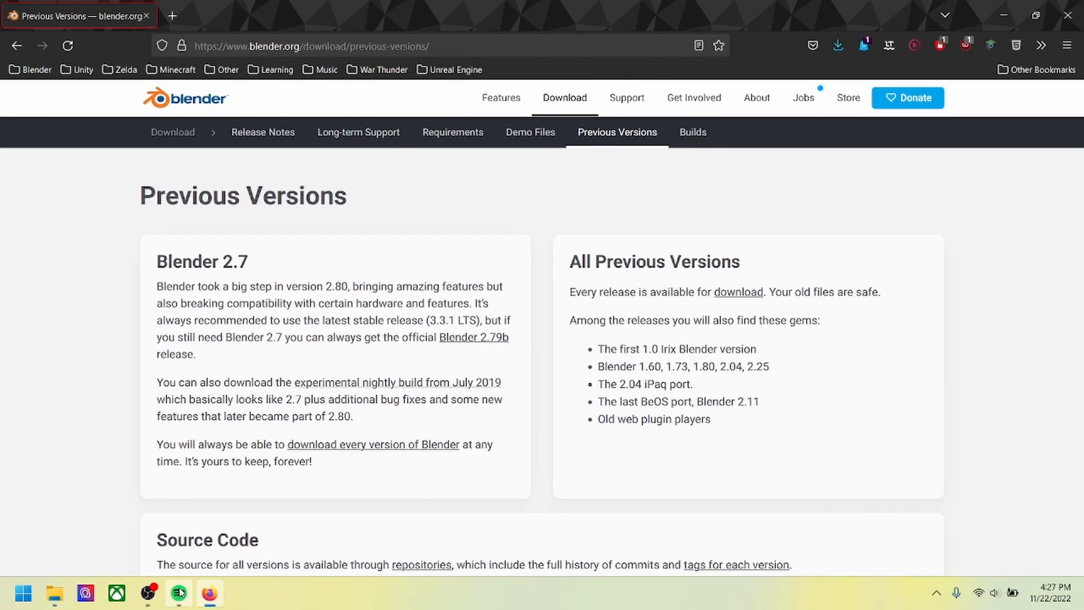
click(169, 17)
text(ninite.com/)
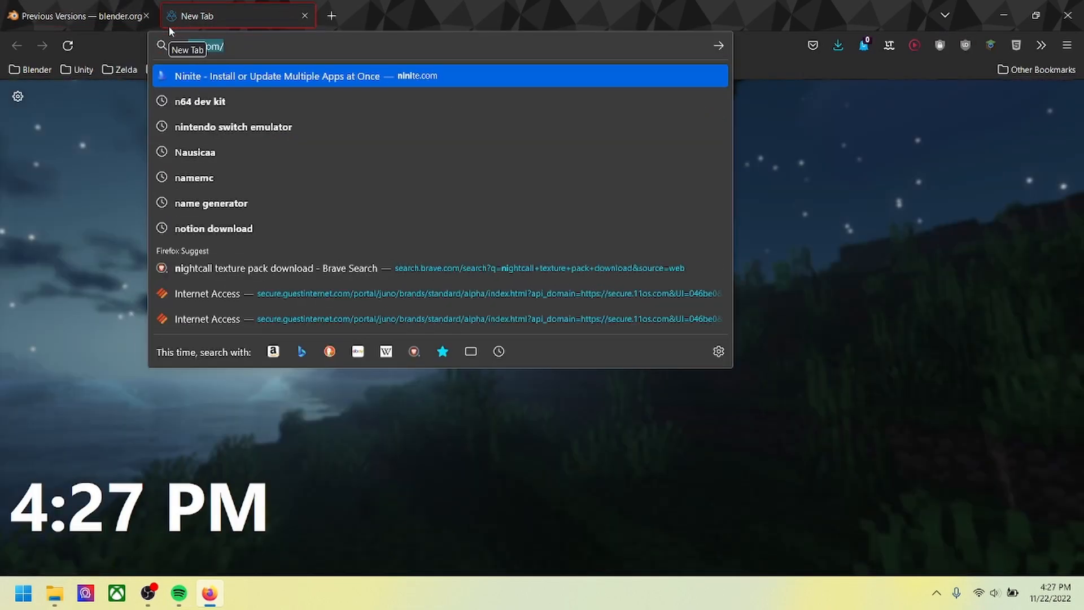
key(Return)
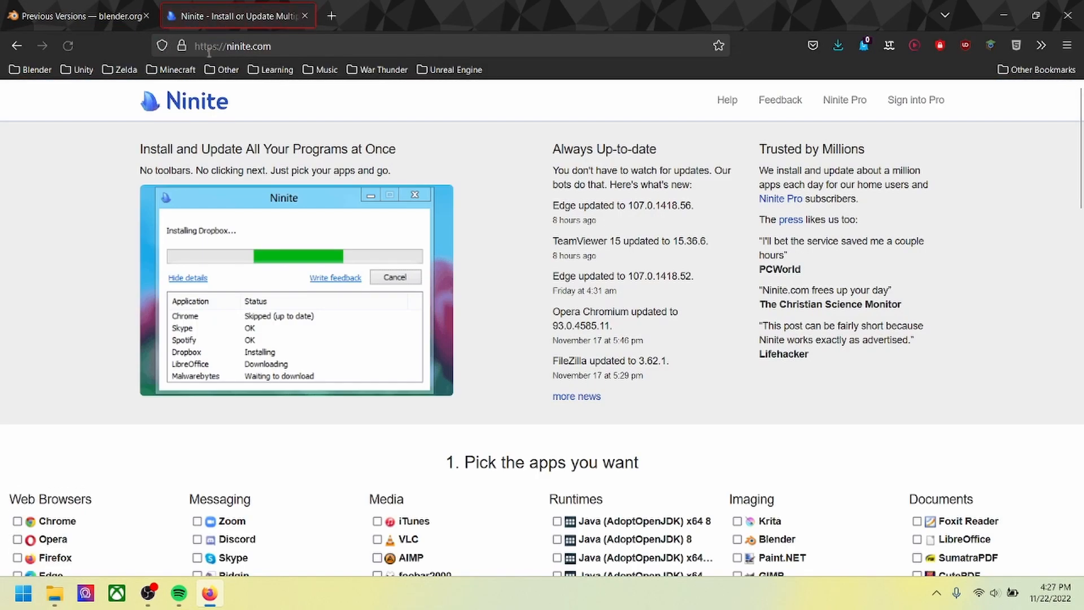
scroll(576, 344, down, 8)
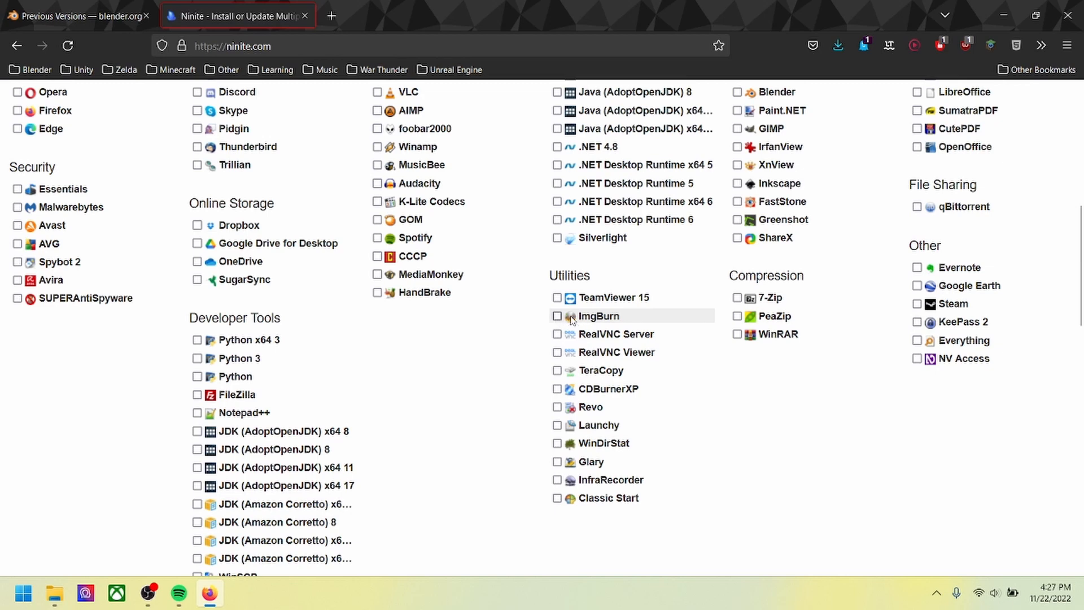
click(1068, 15)
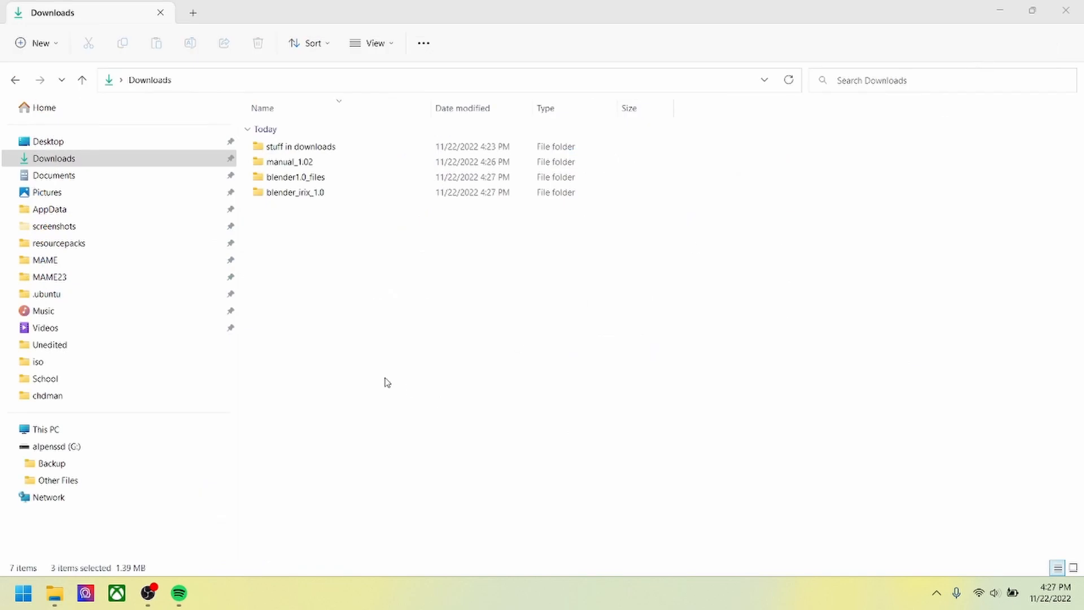
Step: Launch ImgBurn and choose the mode that creates an image file from files and folders
key(super)
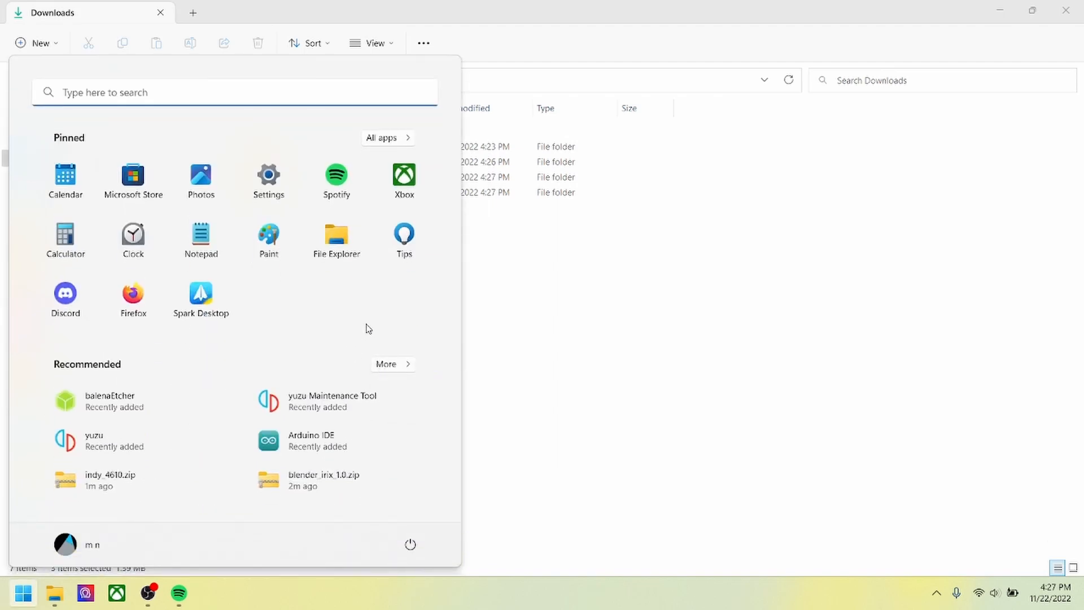
text(imgburn)
key(Return)
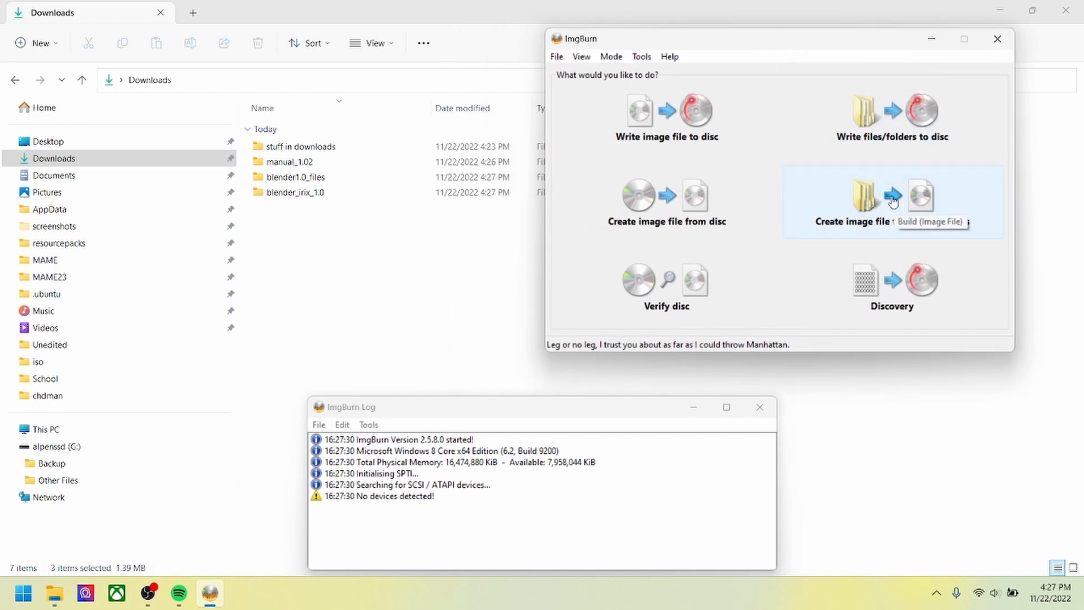
click(852, 199)
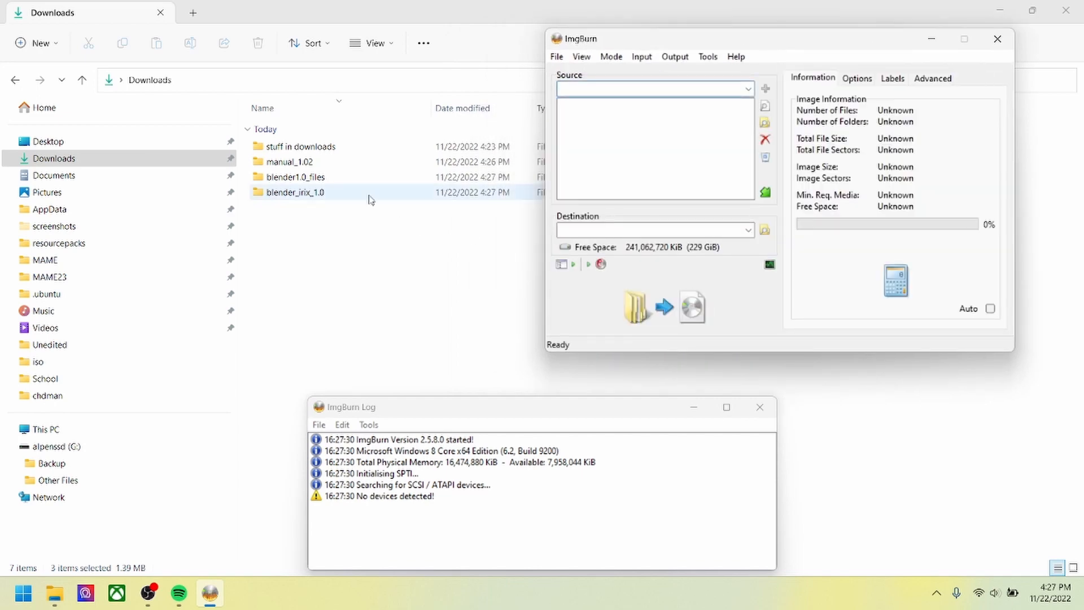
Step: Add the manual_1.02, blender1.0_files and blender_irix_1.0 folders from Downloads as sources for the ImgBurn image
click(330, 165)
shift+click(342, 195)
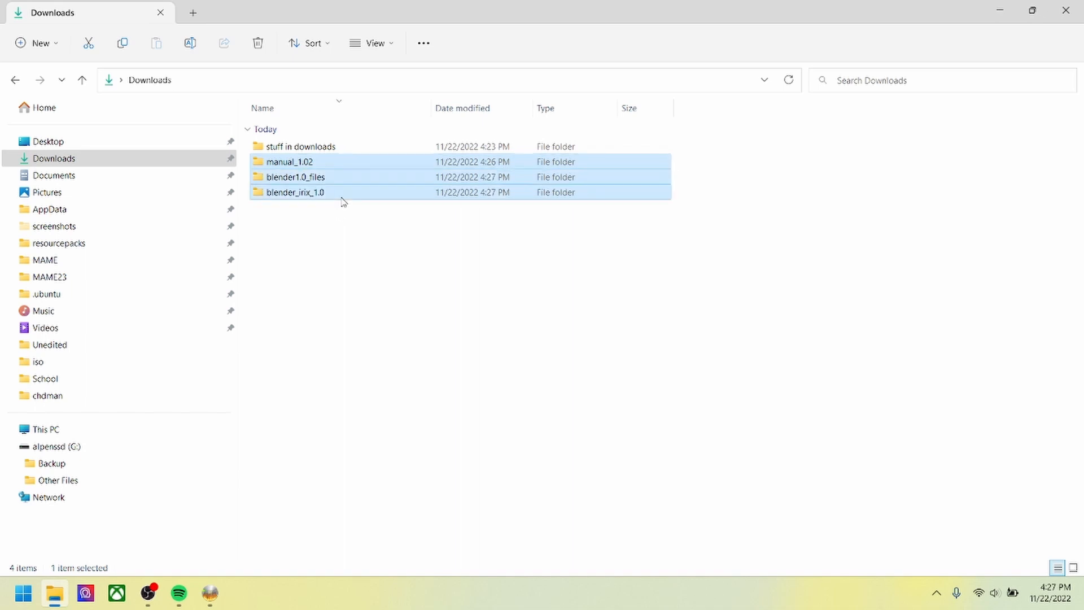
click(211, 592)
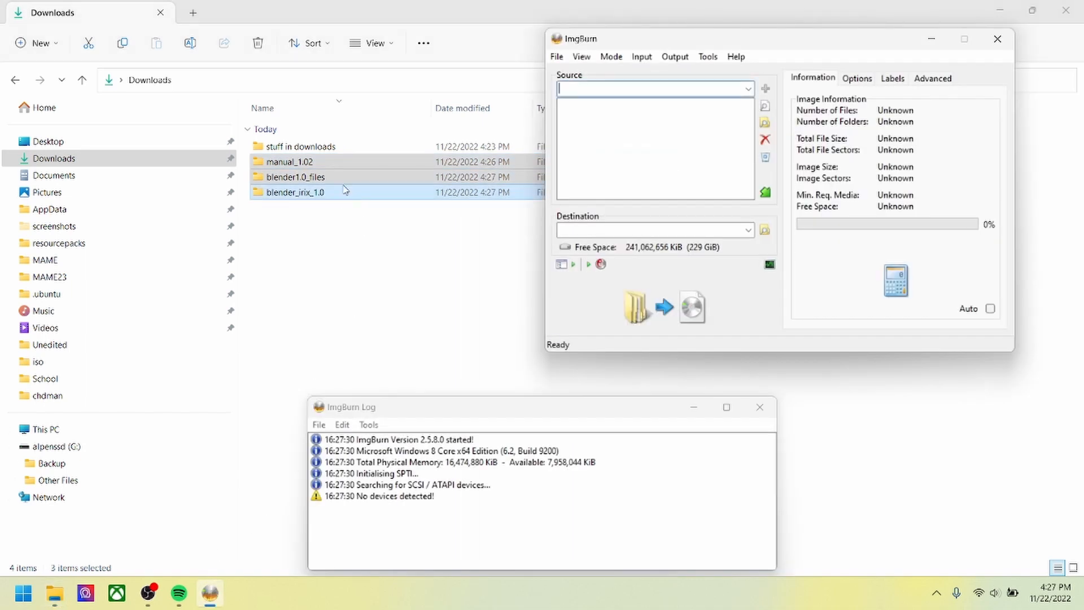
drag(316, 192, 591, 181)
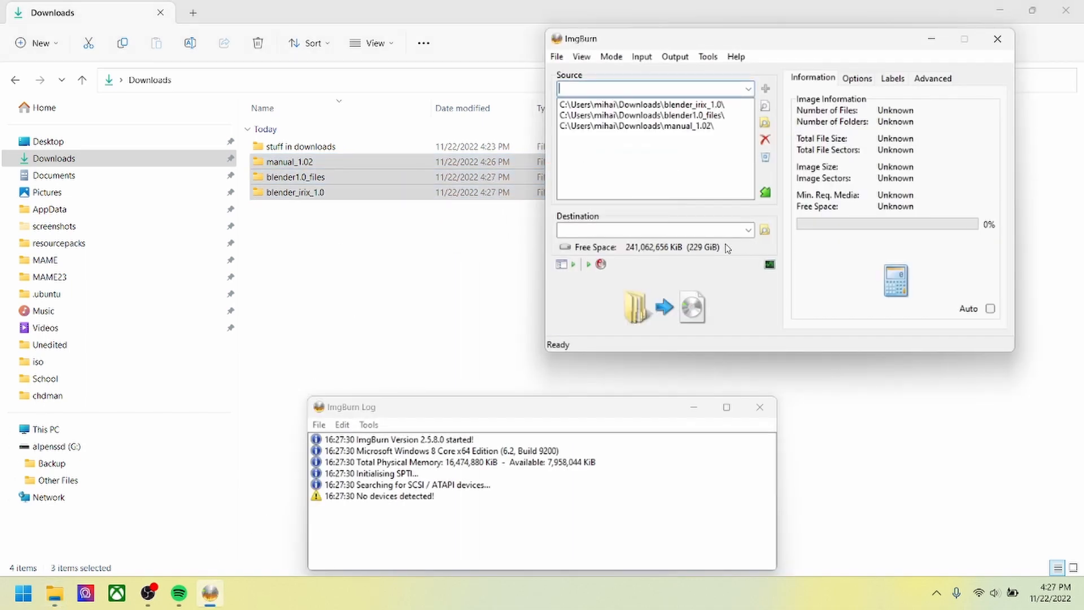
Step: Build the disc image as an ISO file named b in Downloads, accepting the generated volume label
click(664, 307)
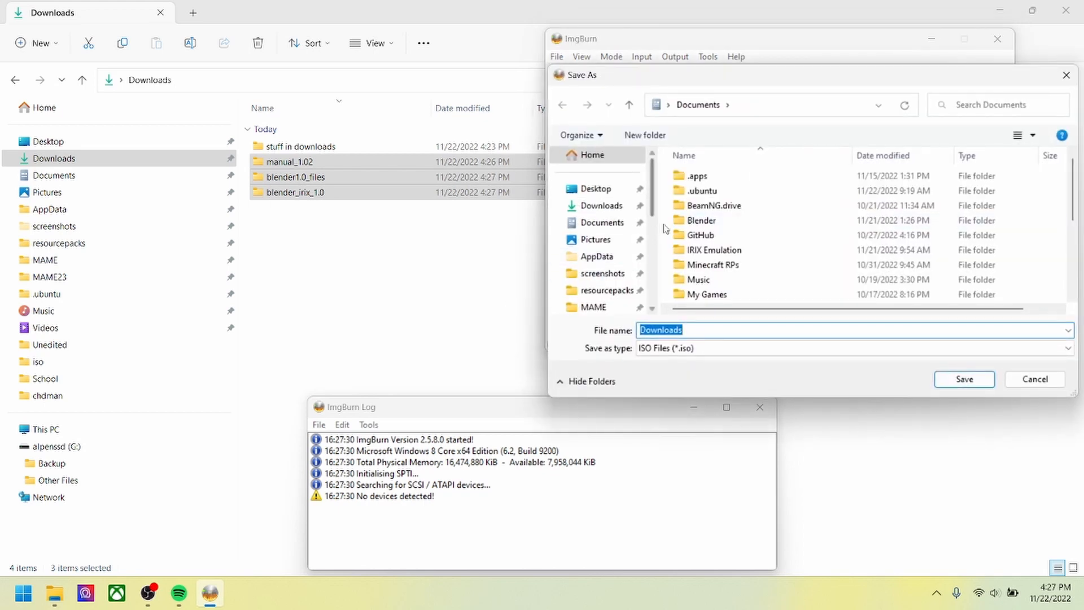
click(603, 205)
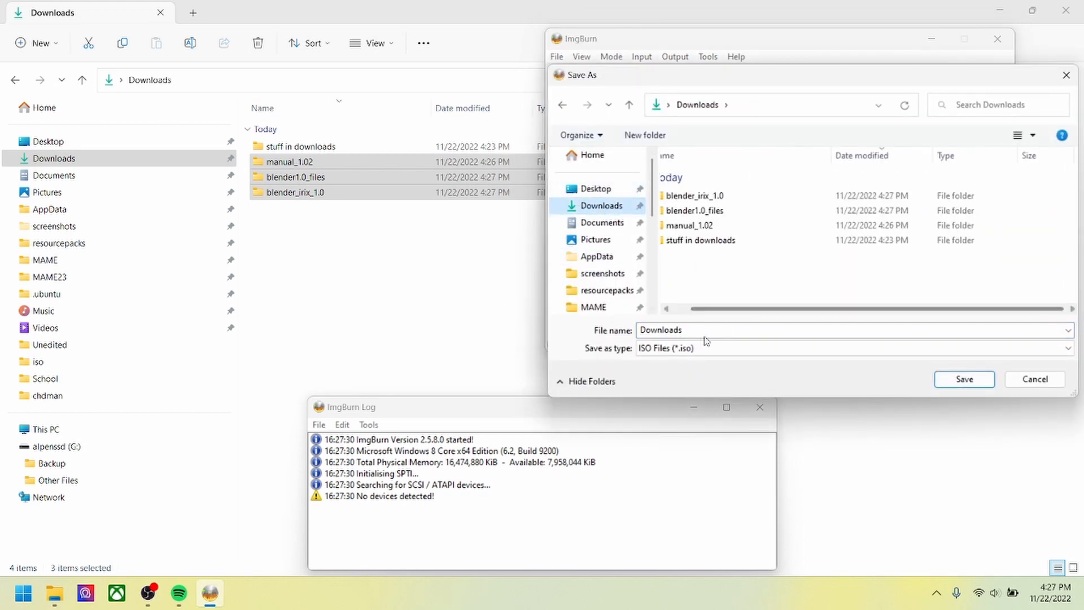
click(701, 331)
text(b)
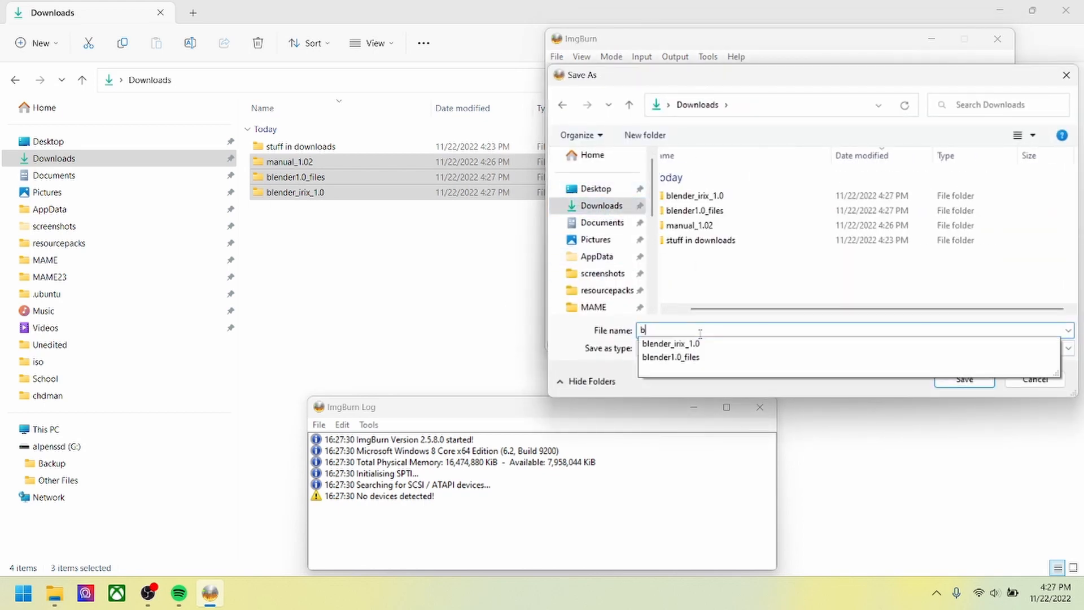
click(962, 379)
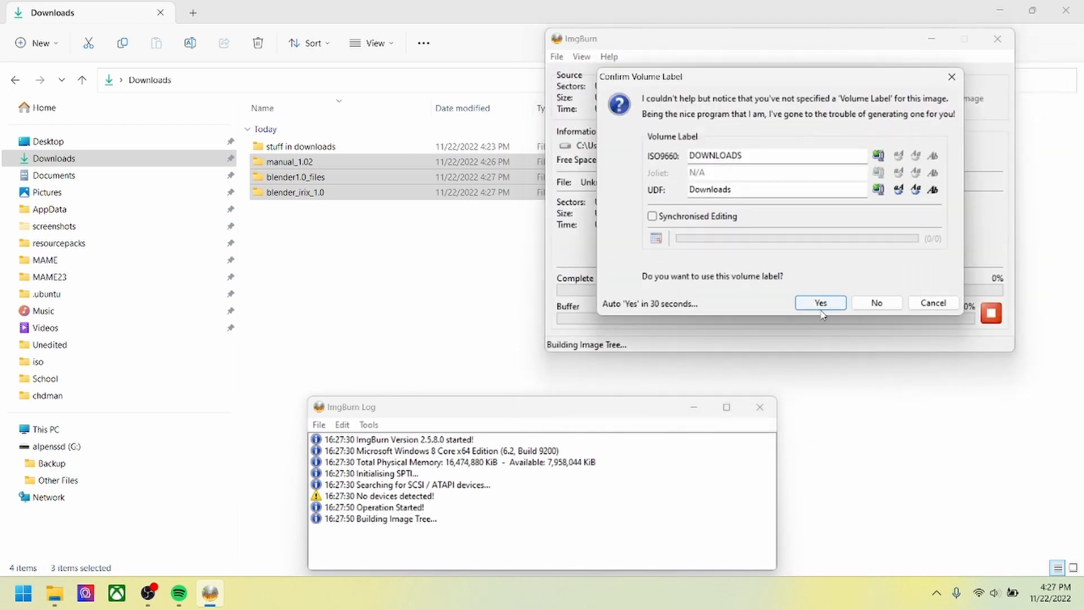
click(820, 303)
click(551, 396)
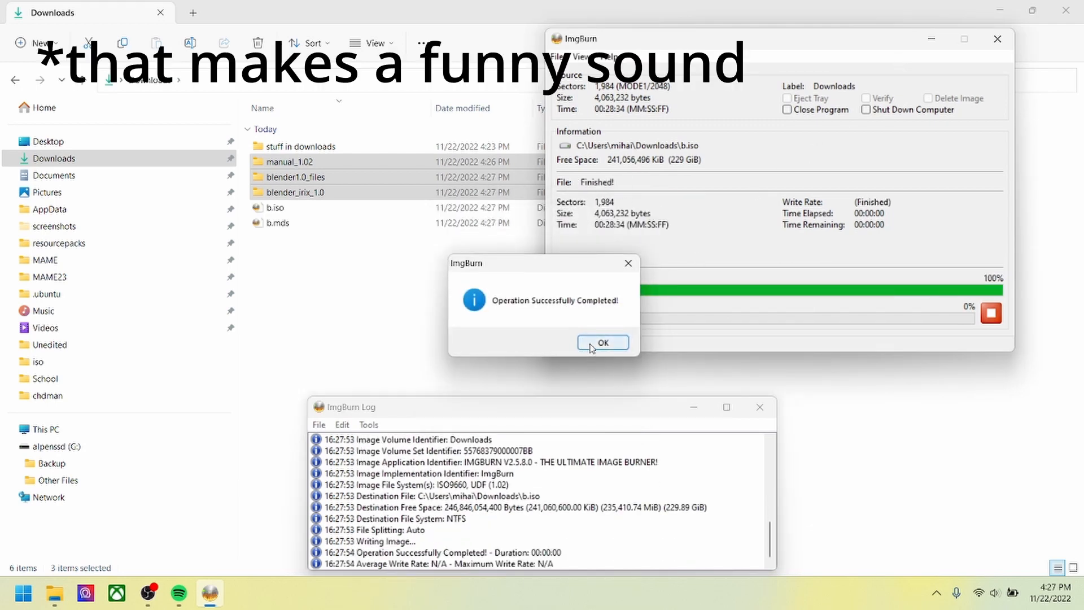
click(603, 342)
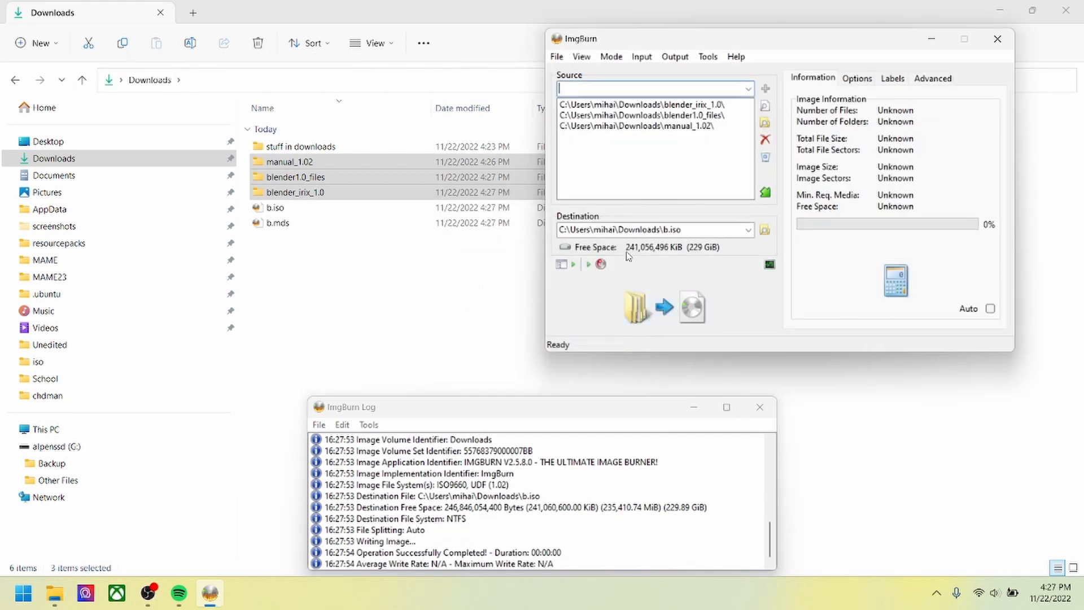
Step: Close ImgBurn and delete b.mds from Downloads
click(998, 38)
click(402, 225)
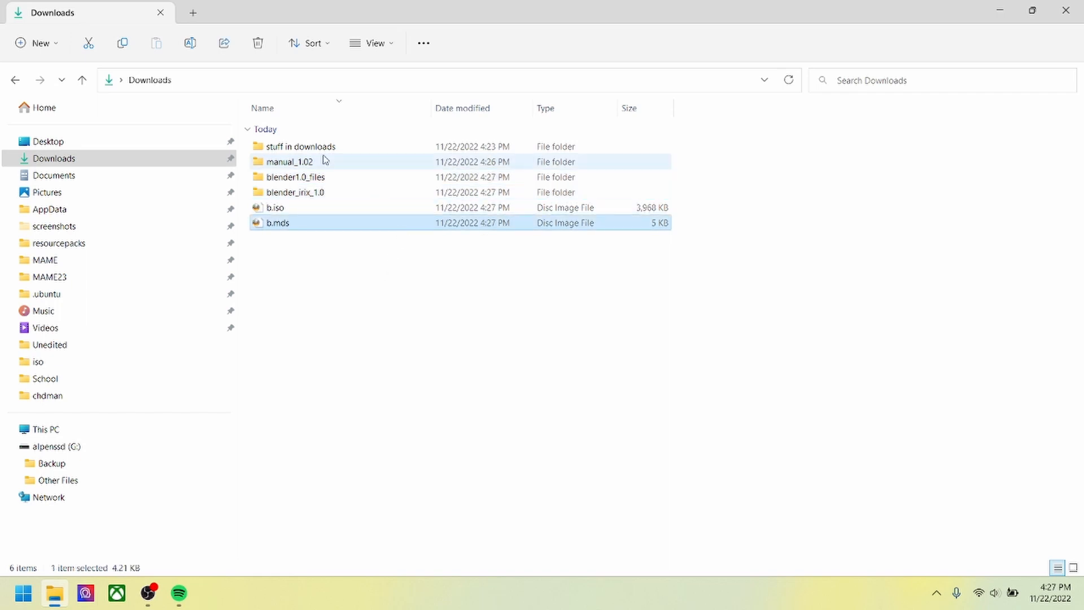
click(258, 44)
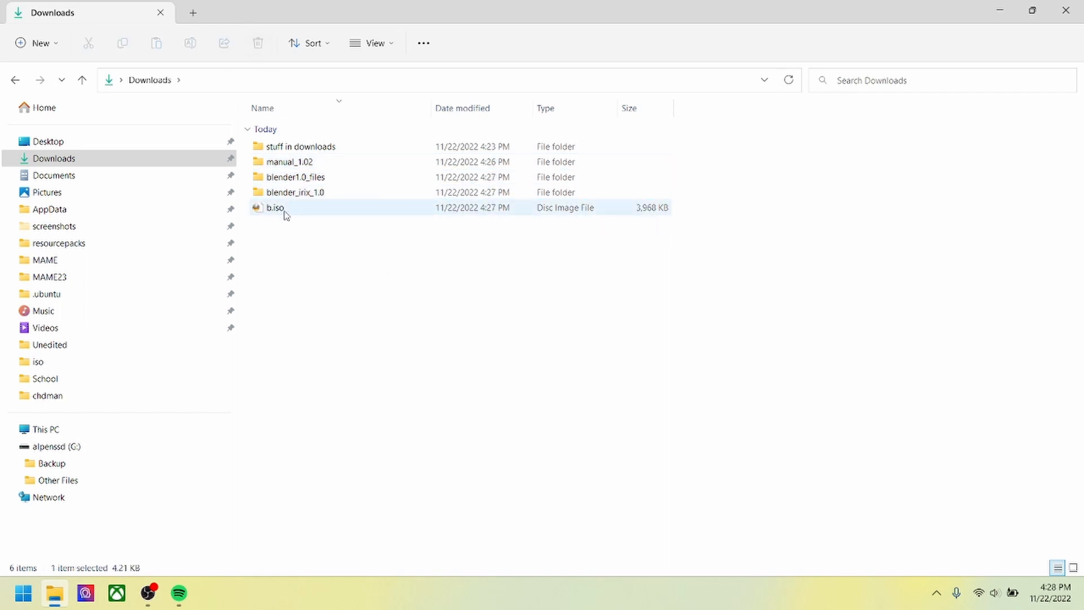
Step: Delete the manual_1.02, blender1.0_files and blender_irix_1.0 folders from Downloads
drag(285, 214, 117, 277)
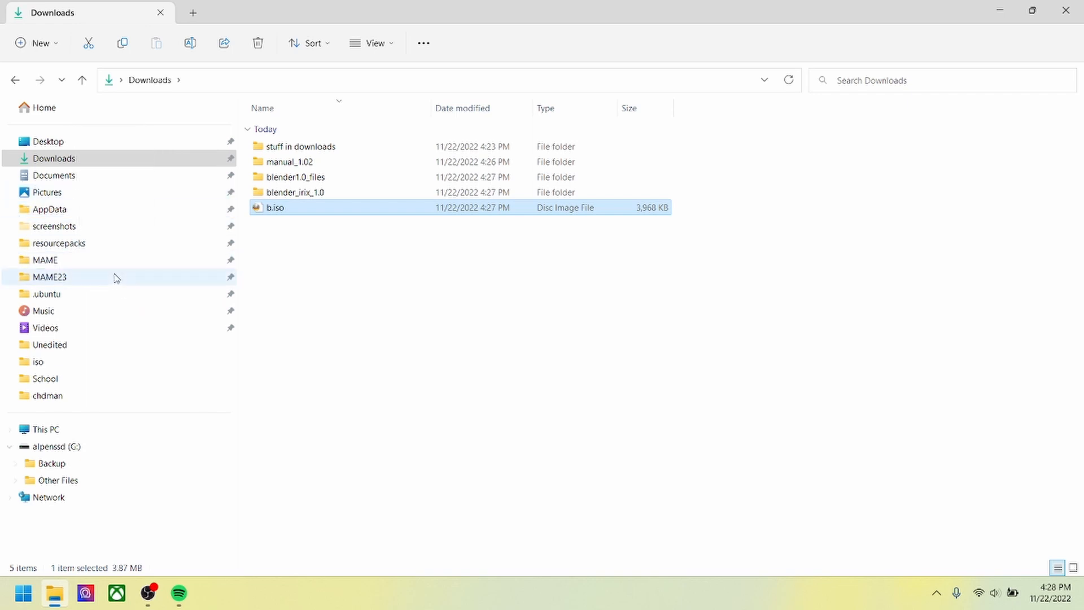
click(323, 179)
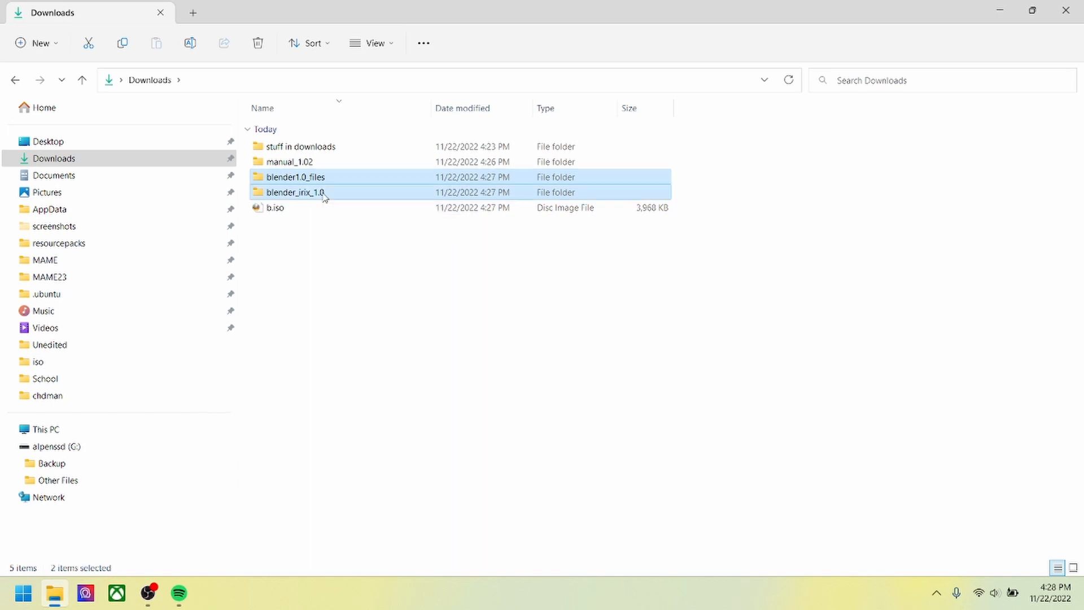
key(Up)
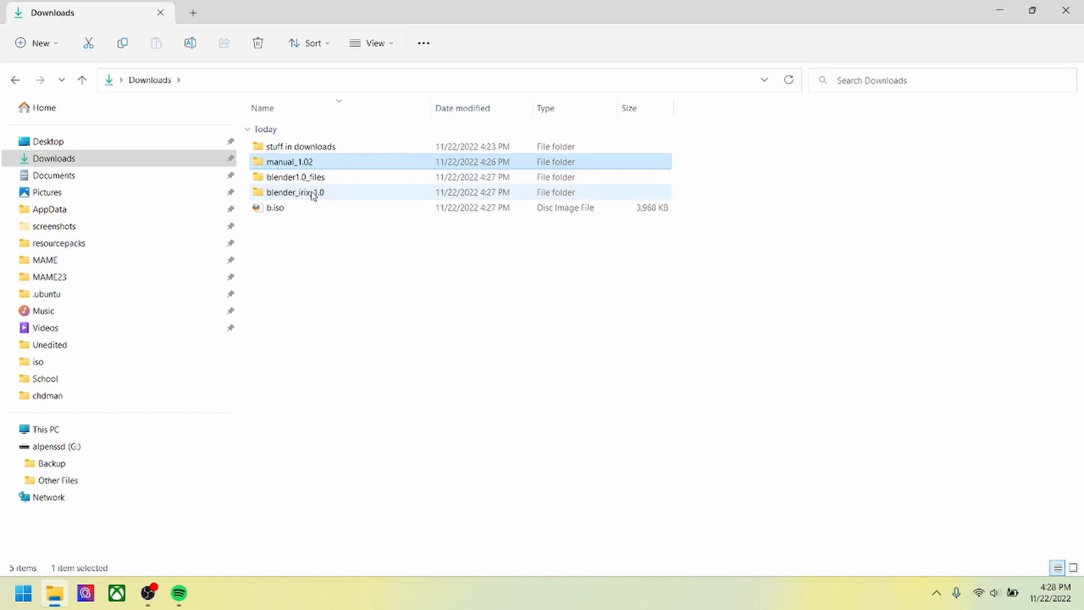
shift+click(314, 195)
click(258, 43)
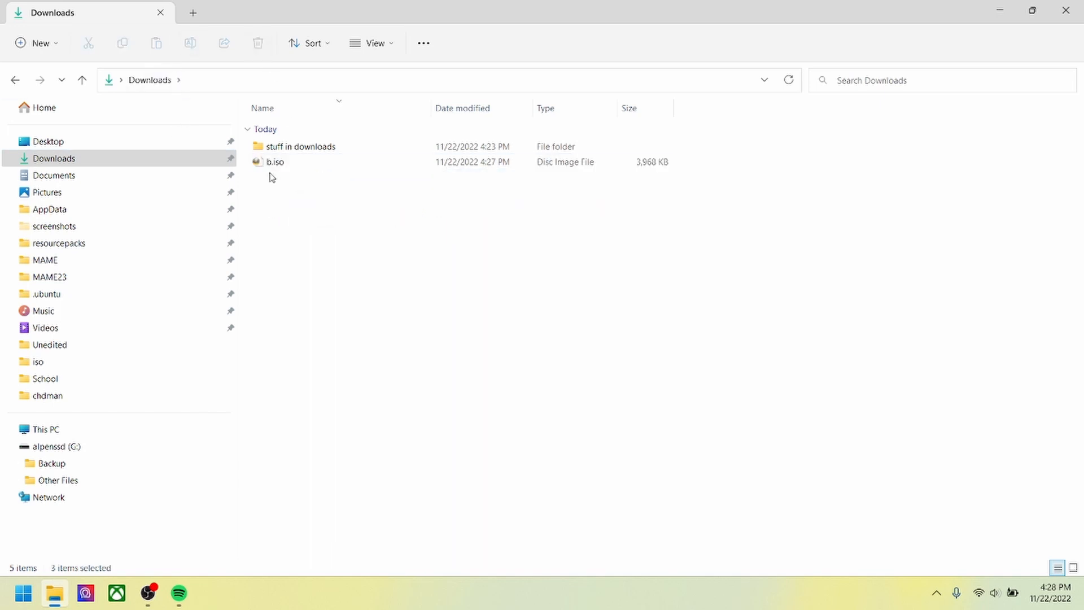
Step: Move b.iso from Downloads into the MAME23 folder and open that folder
drag(275, 163, 102, 280)
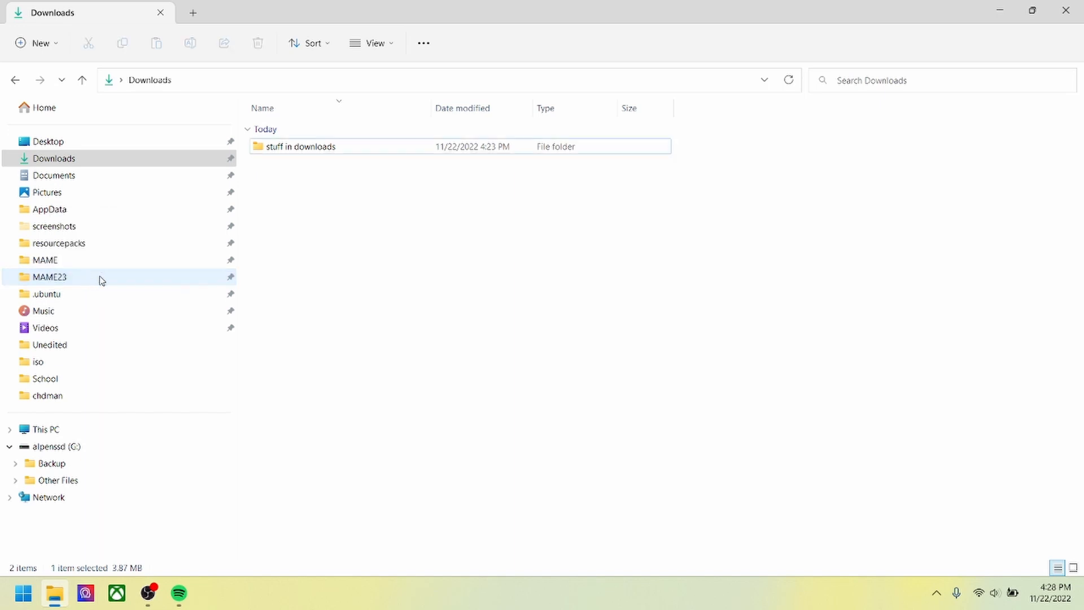
click(163, 277)
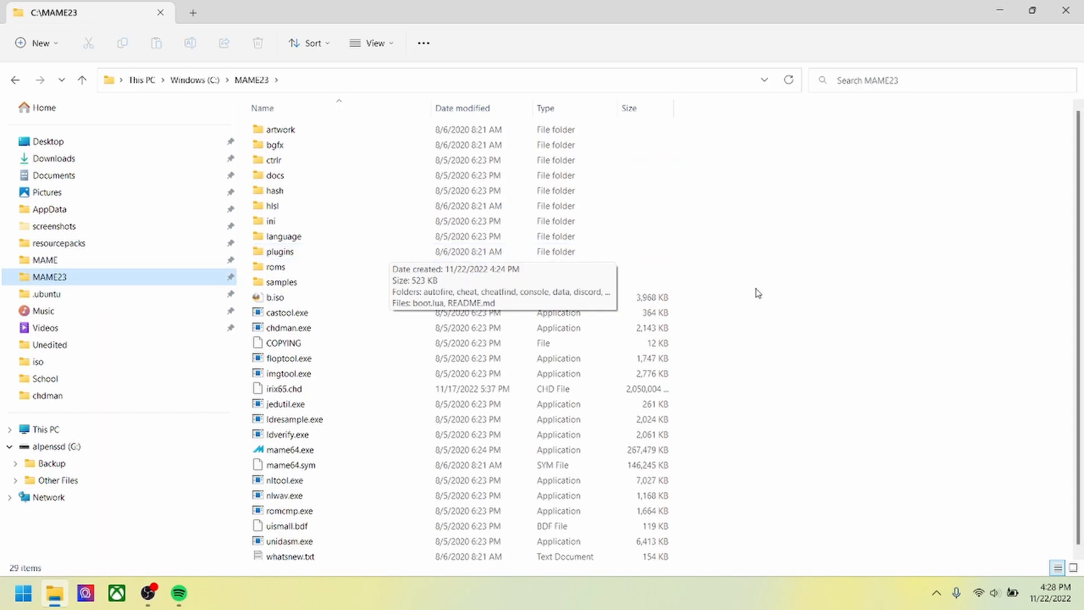
Step: Open a terminal session directly in the MAME23 folder and close it again
right_click(790, 299)
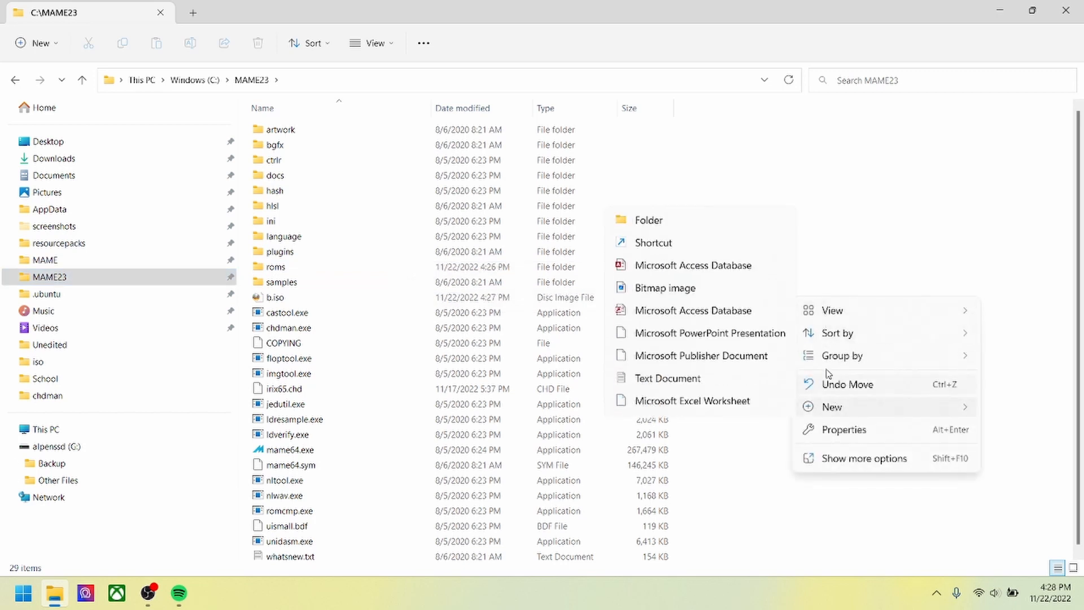
click(733, 249)
right_click(741, 229)
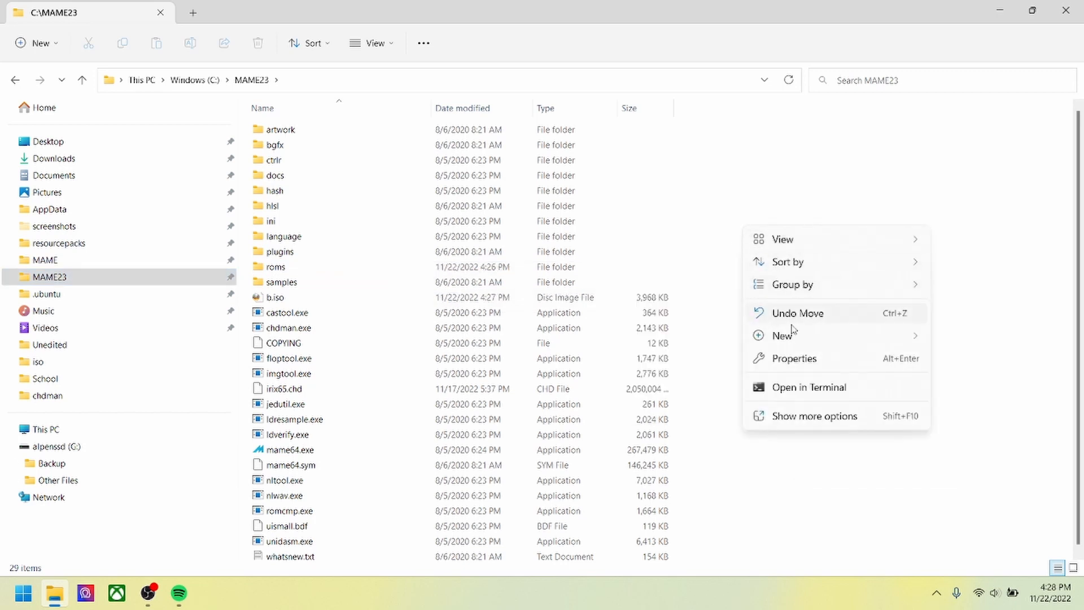
click(793, 389)
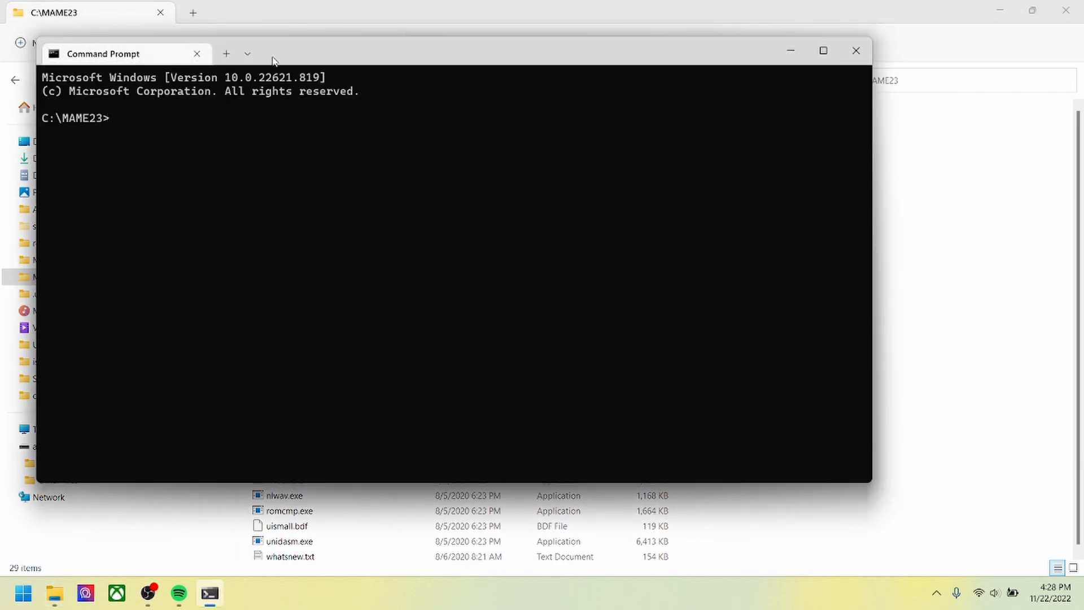
drag(273, 60, 342, 75)
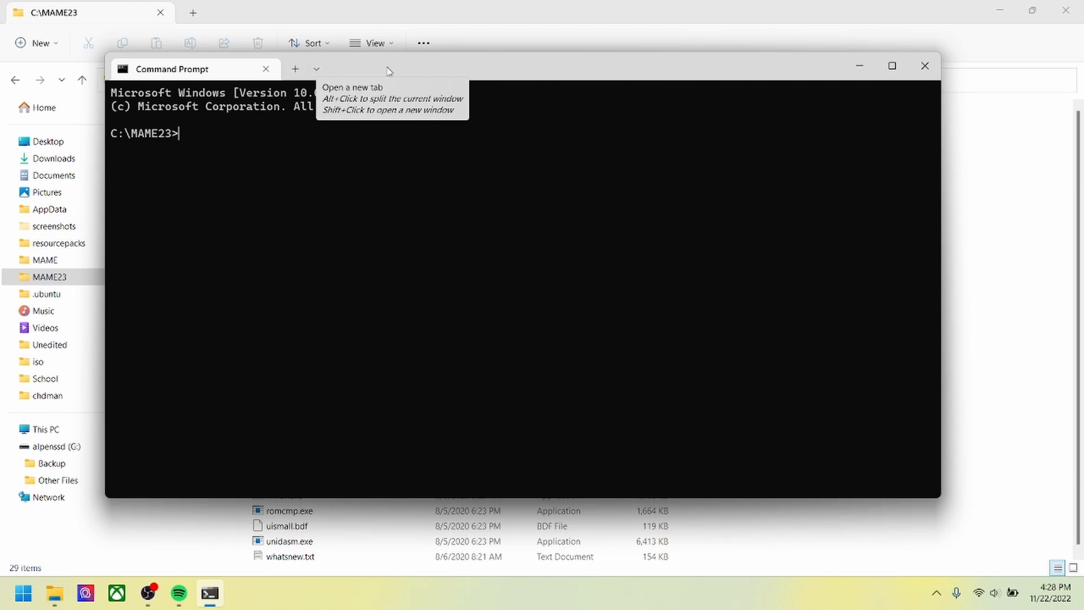
click(925, 66)
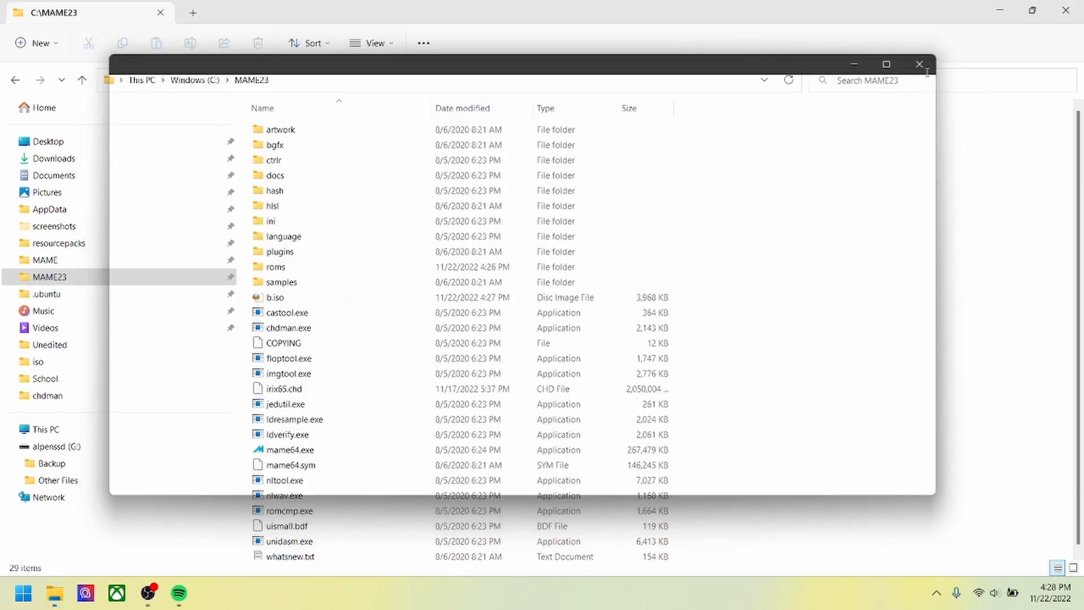
Step: Search the system for "command" and launch Command Prompt
key(super)
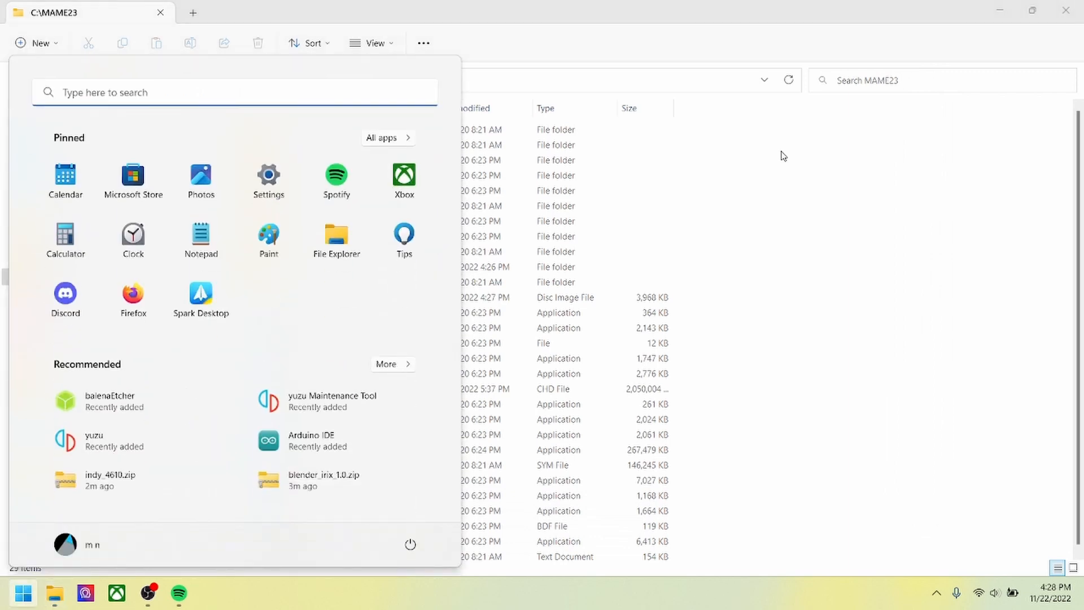
text(vo)
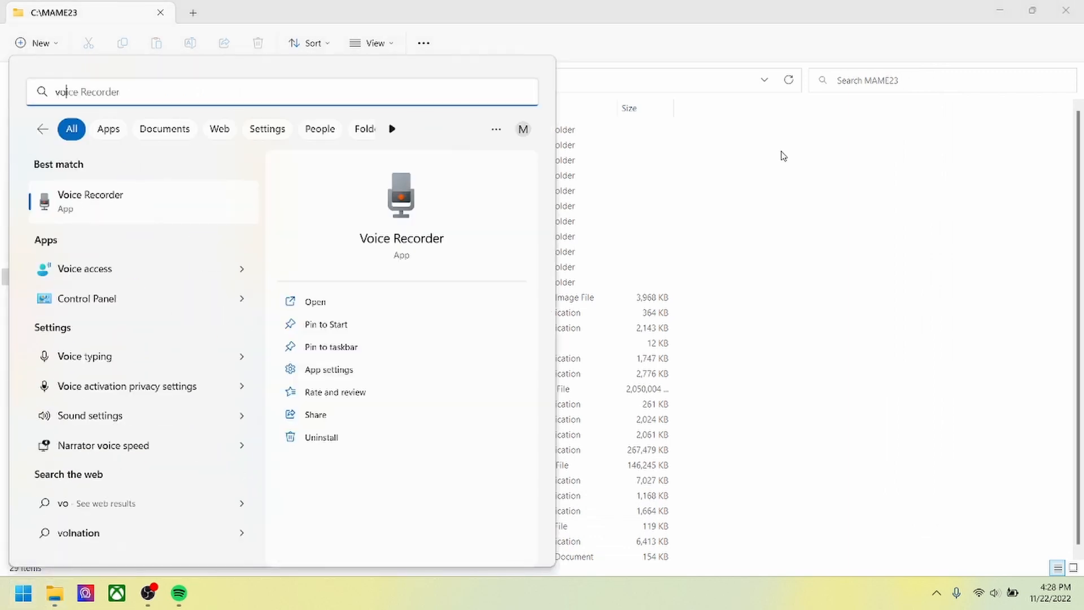
key(BackSpace)
key(BackSpace)
text(command)
key(BackSpace)
key(BackSpace)
key(BackSpace)
key(BackSpace)
key(BackSpace)
key(BackSpace)
key(BackSpace)
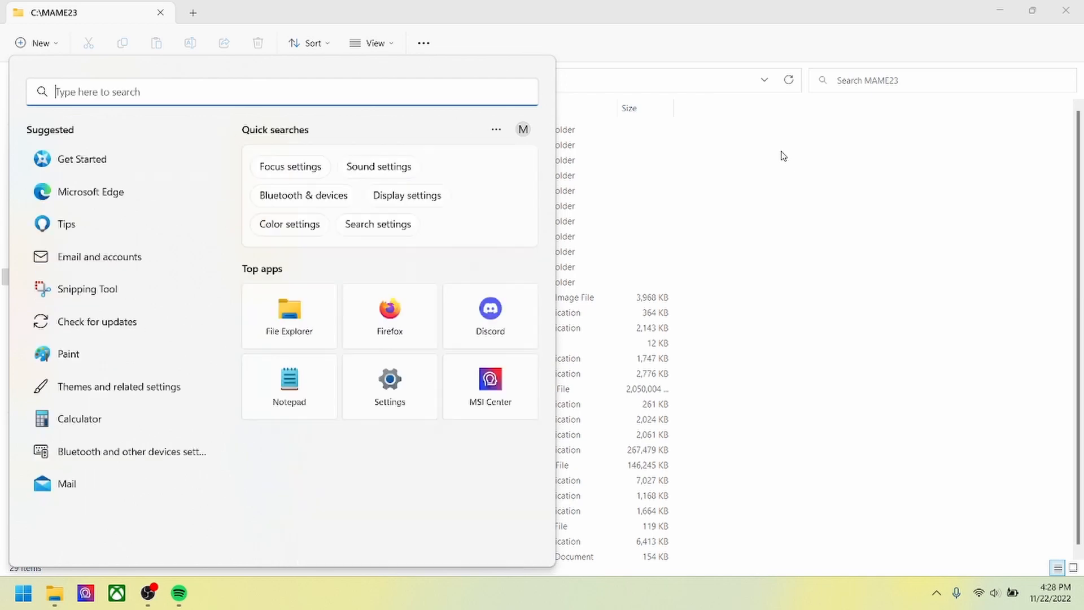
text(command)
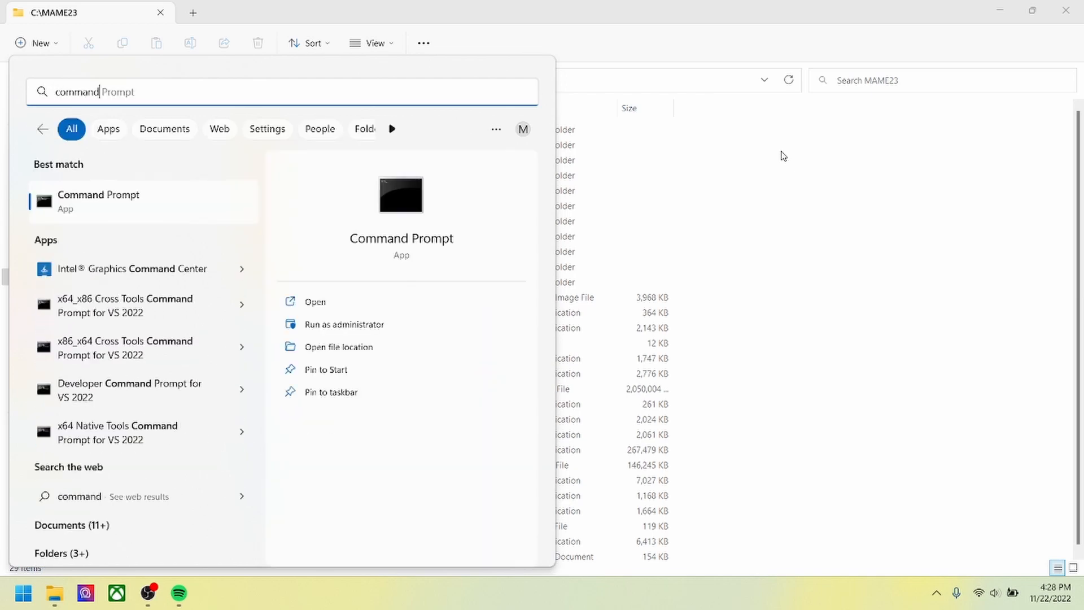
key(Return)
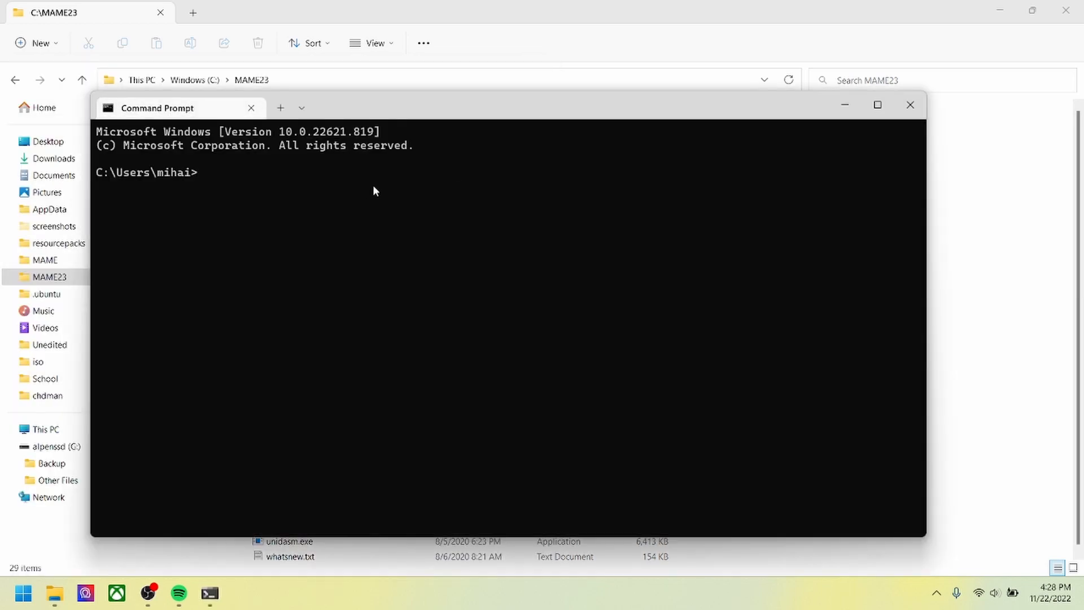
Step: Change to the drive root with cd\ and into the MAME23 folder with cd mame23, and close the Command Prompt window
text(cd\)
key(Return)
text(cdmame23)
key(Return)
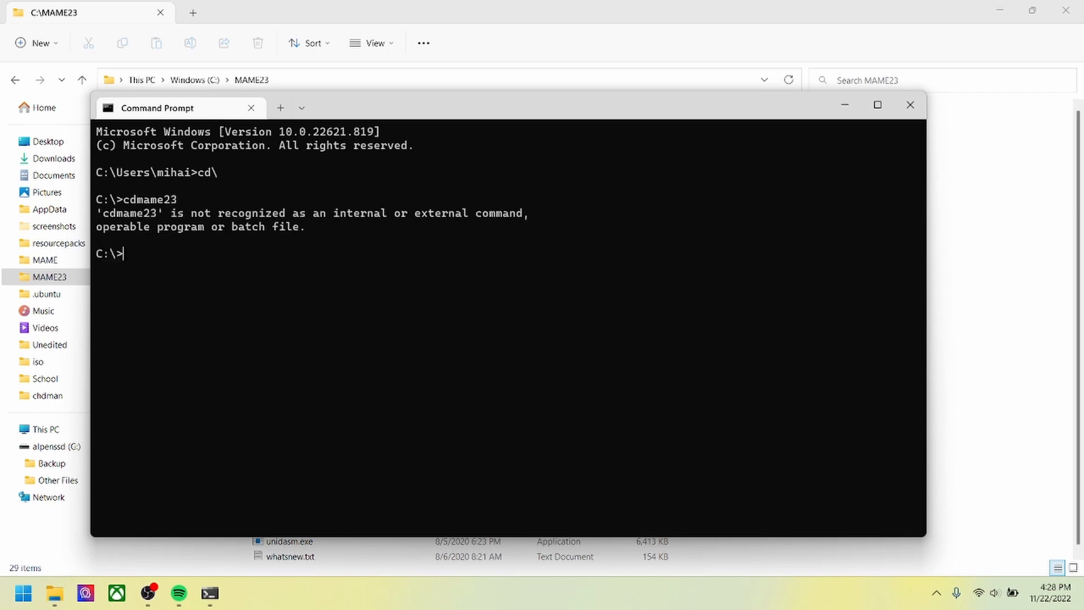
text(cd mame23)
key(Return)
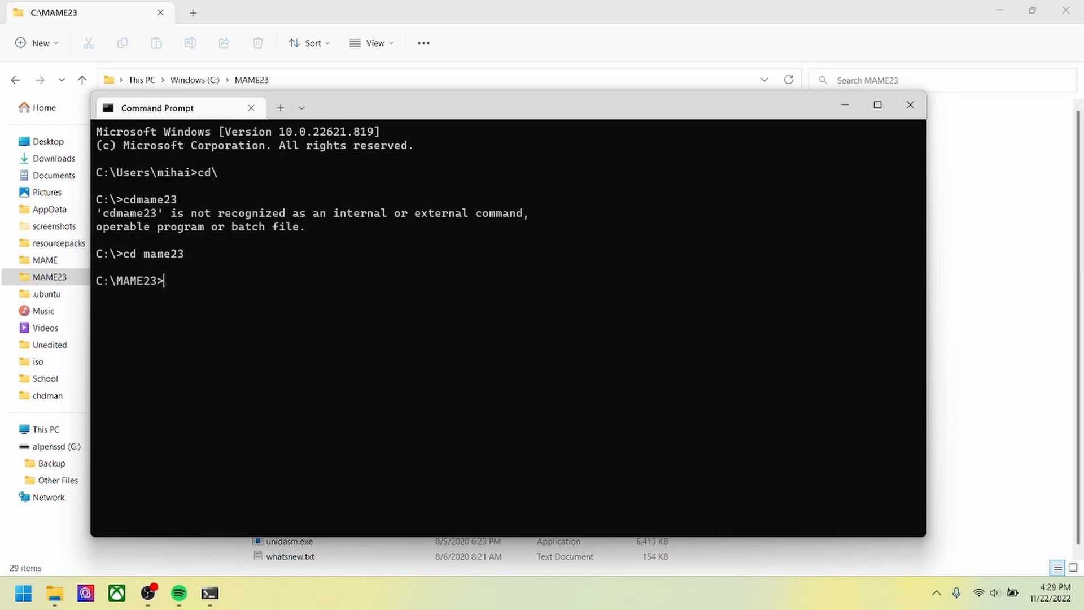
mouse_move(447, 106)
mouse_down()
mouse_move(411, 108)
mouse_move(460, 98)
mouse_up()
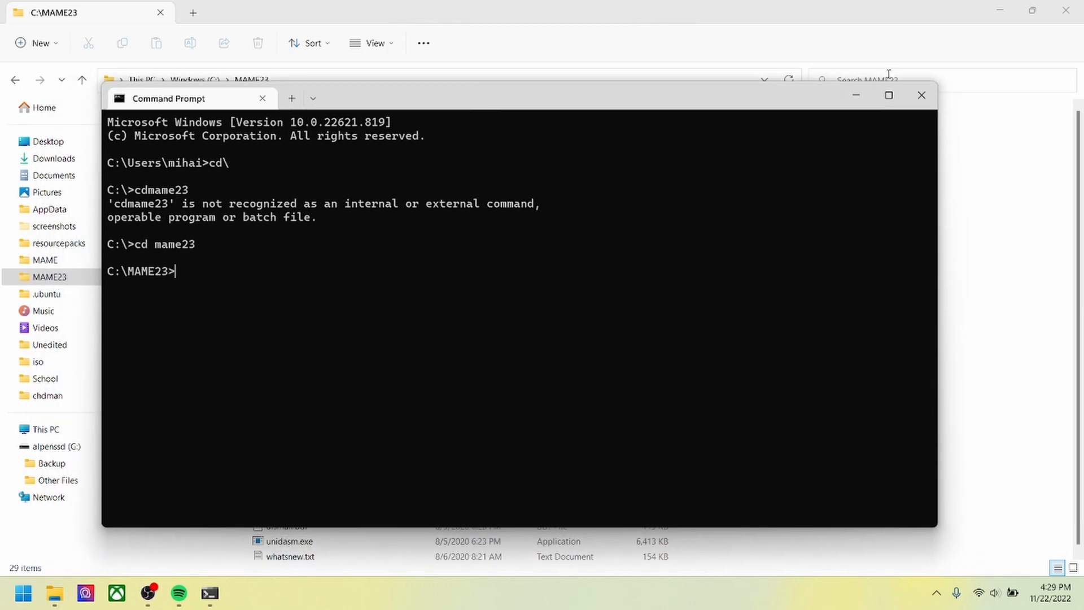
click(922, 99)
Step: Open a terminal in C:\MAME23 from the folder view
right_click(921, 229)
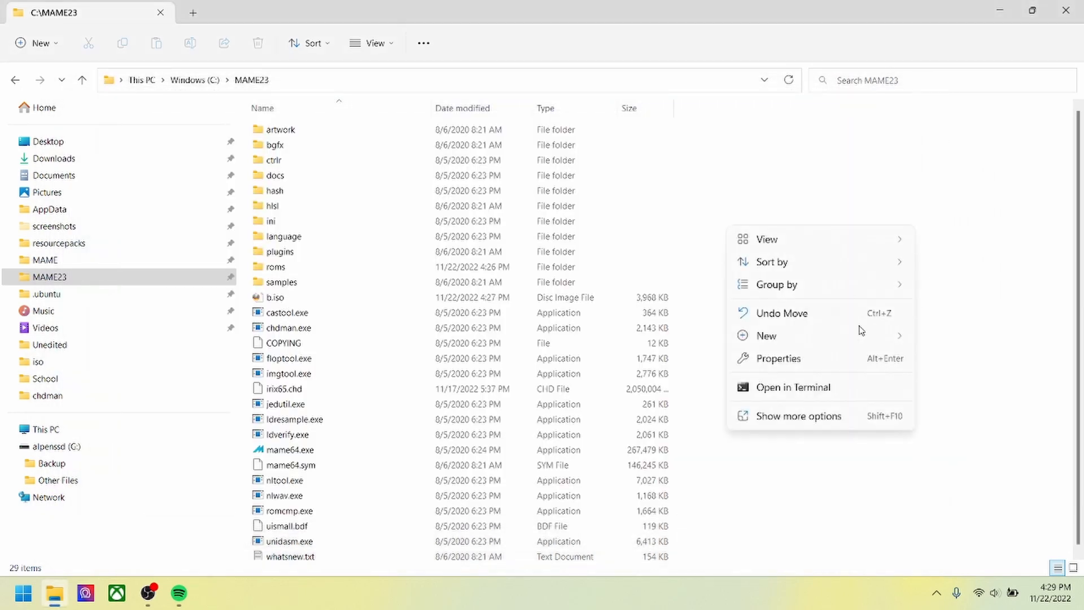
click(786, 387)
drag(305, 35, 380, 56)
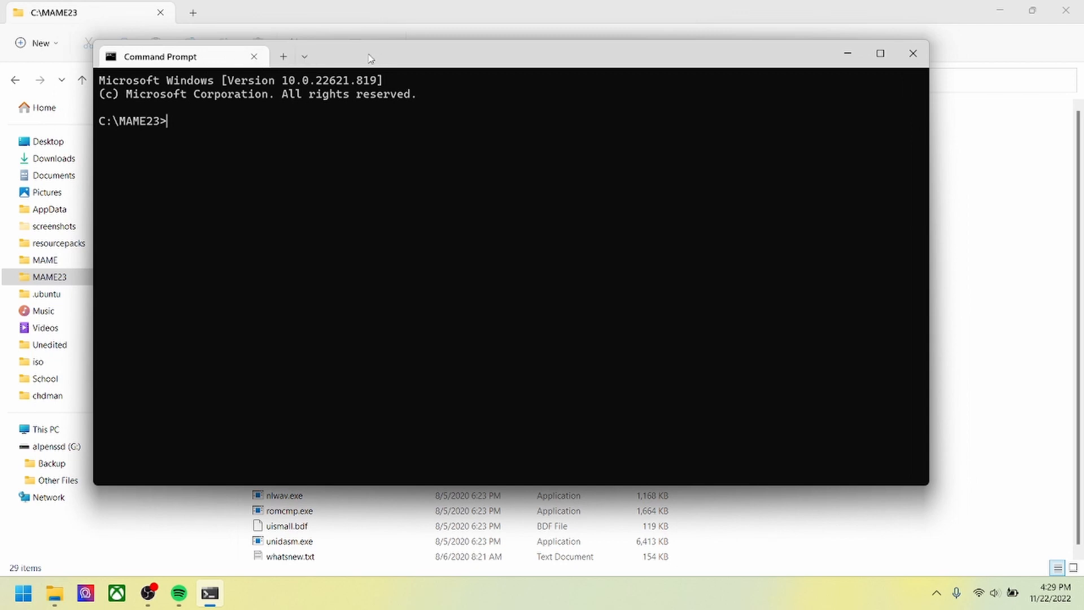
Step: Check the default profile options in the terminal's startup settings and close the settings
click(305, 56)
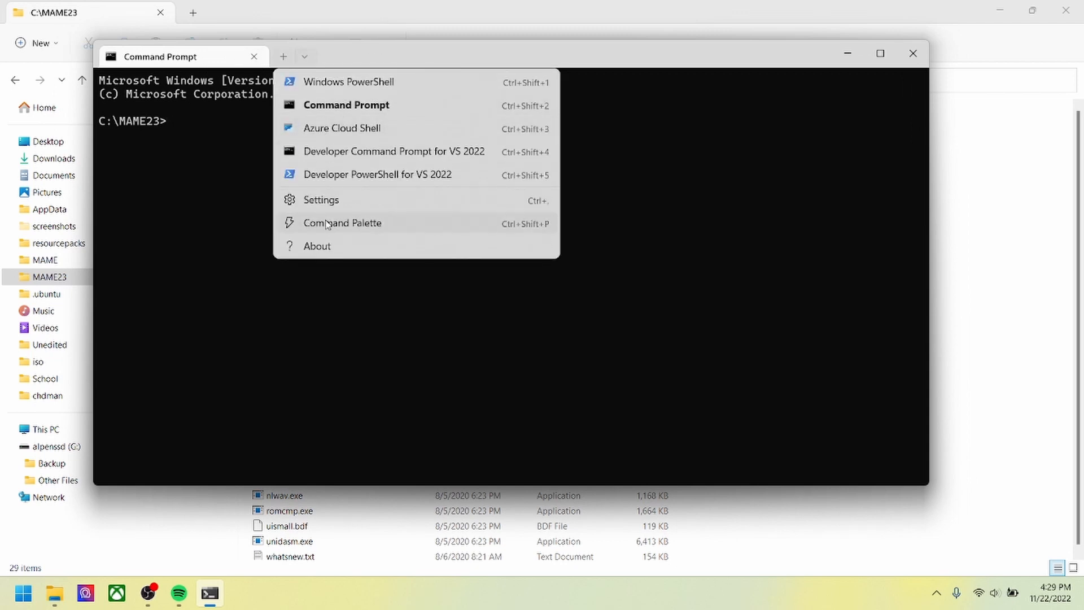
click(318, 202)
click(755, 126)
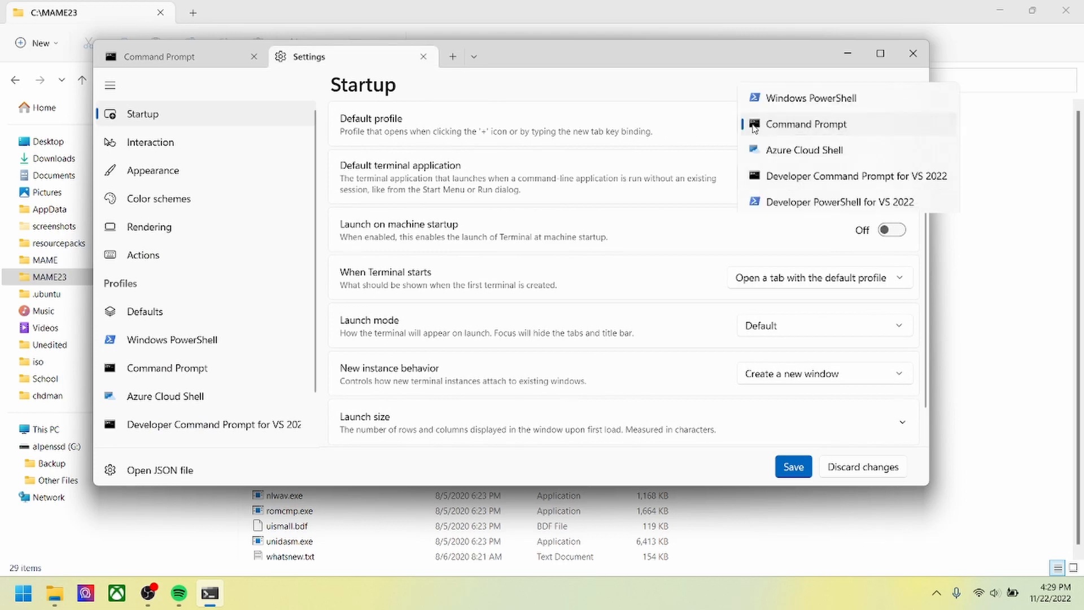
click(655, 93)
click(424, 57)
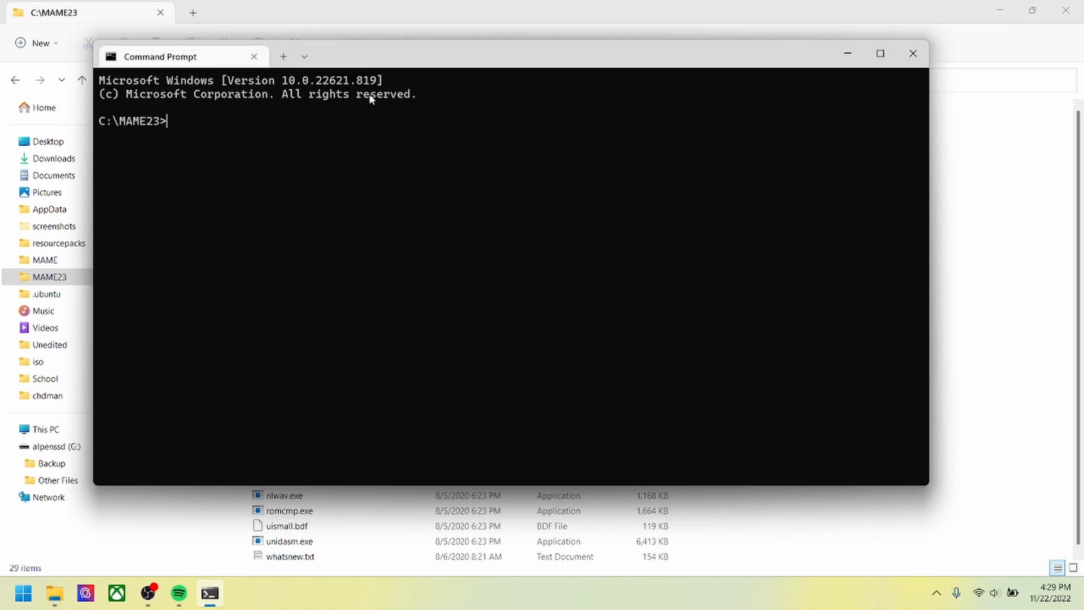
drag(364, 60, 416, 69)
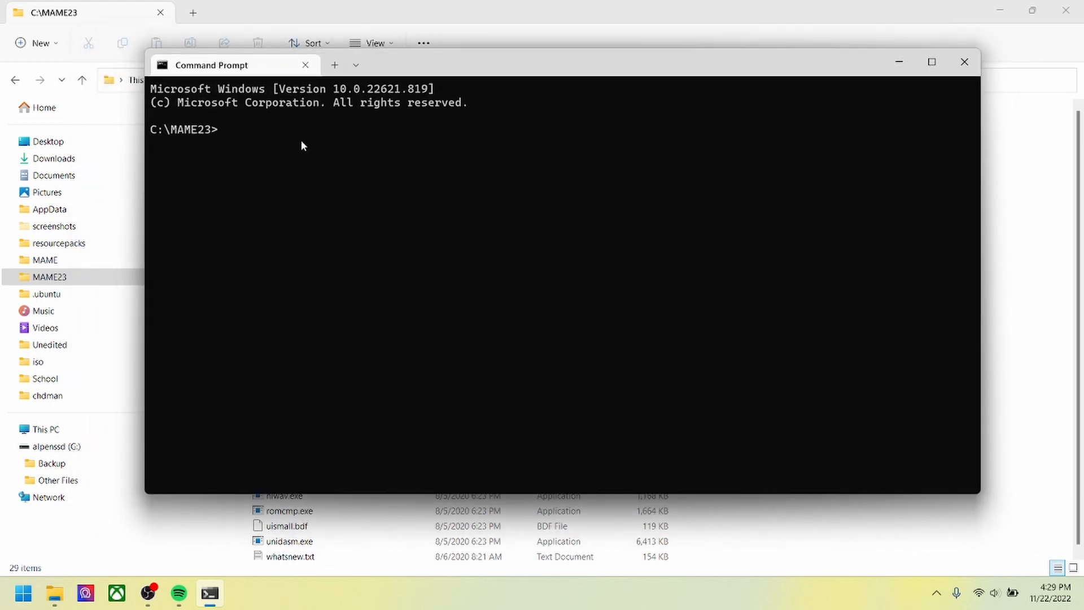
Step: Run mame64 from the C:\MAME23 prompt to start MAME
text(mam)
text(e634)
key(Return)
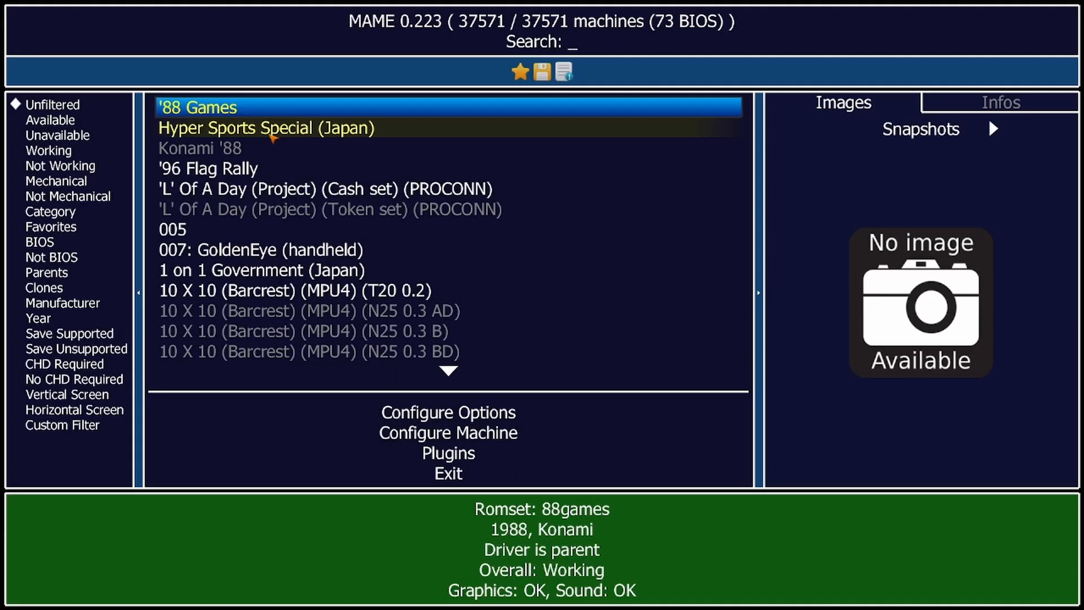
Step: Filter the machine list to available ones, try to start Indy (R4600, 100MHz), and exit MAME
click(50, 119)
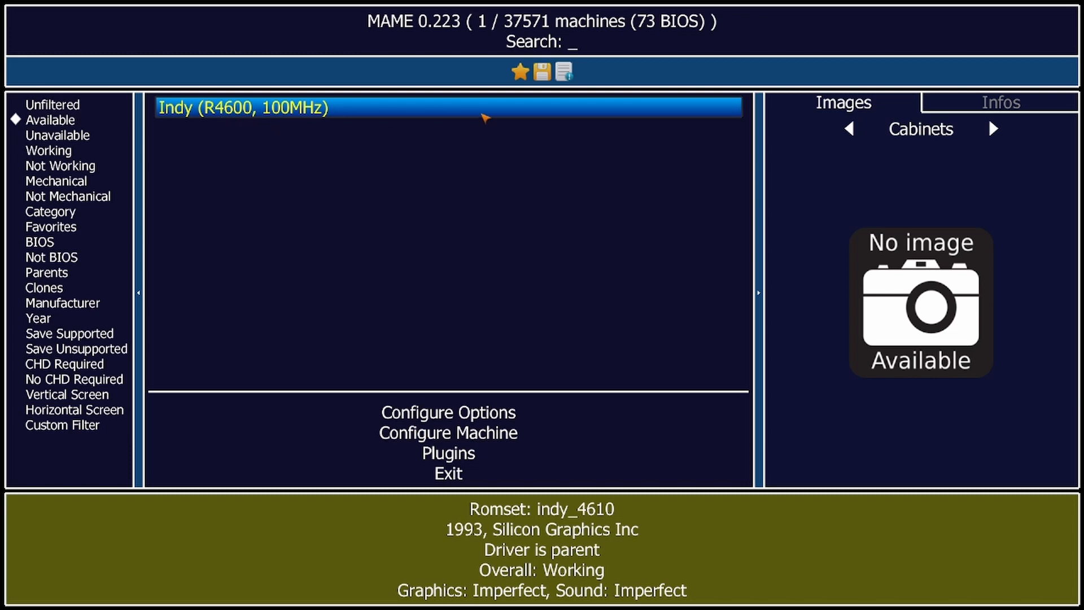
double_click(484, 116)
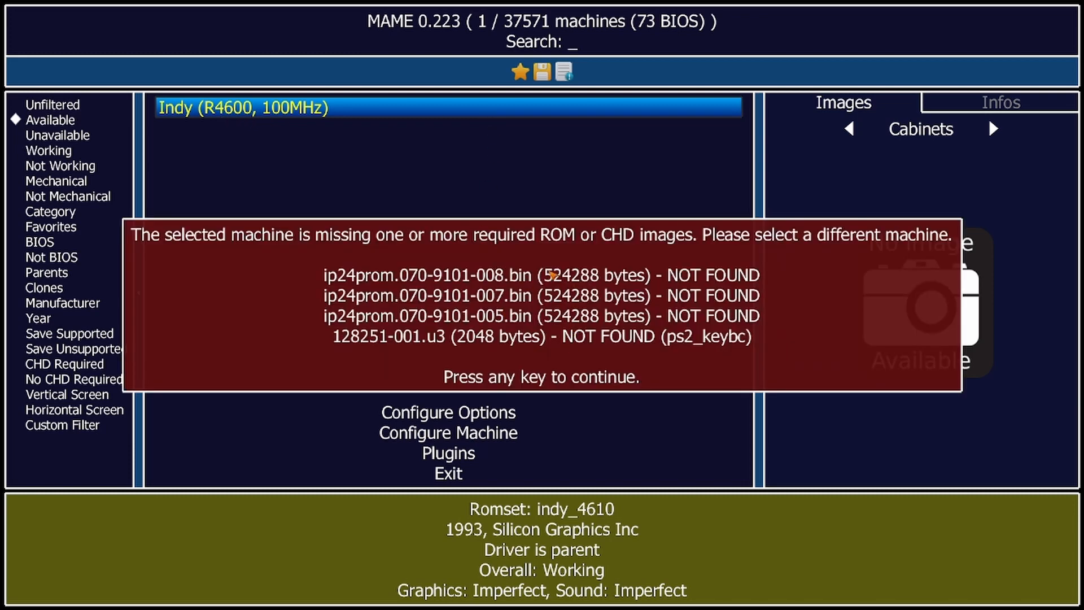
click(553, 293)
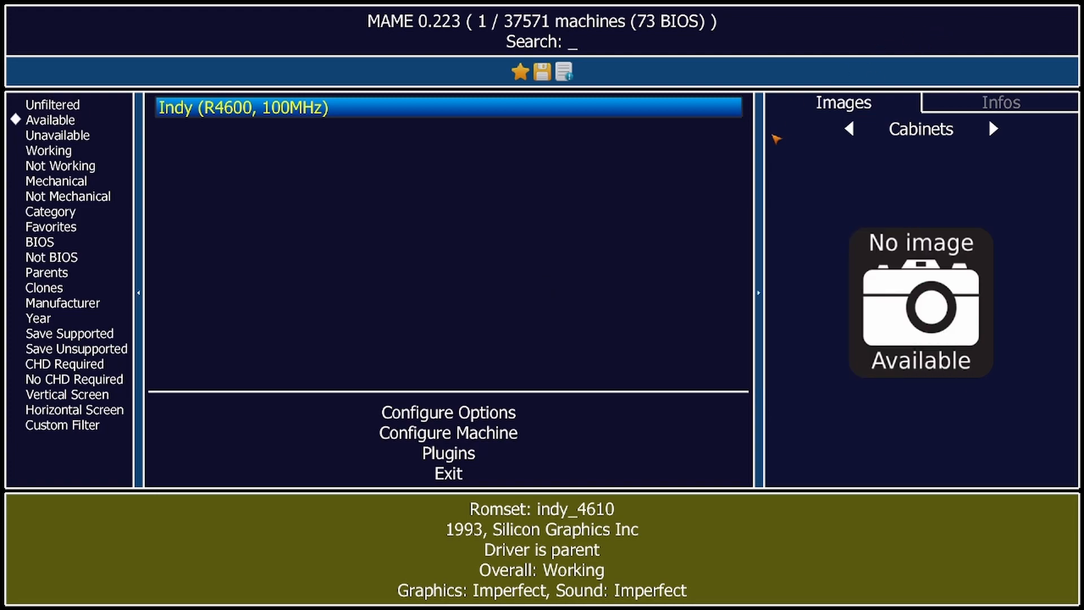
key(Escape)
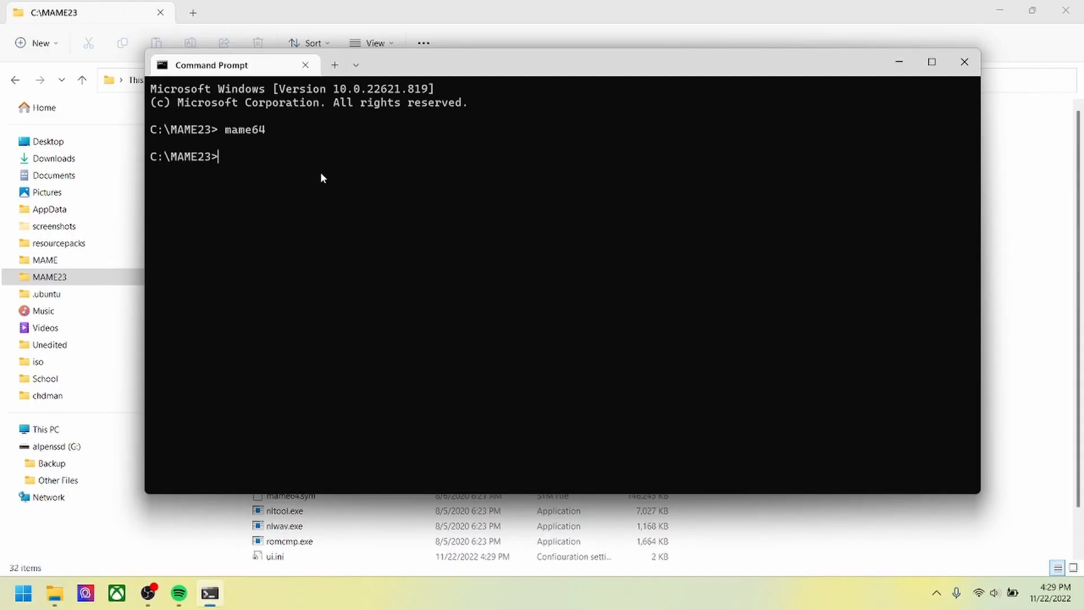
Step: Run mame64 indy_4610 -hard1 irix65.chd -cdrom b.iso from the C:\MAME23 prompt and let the machine boot
text(mame64 indy_4612)
text(hard1)
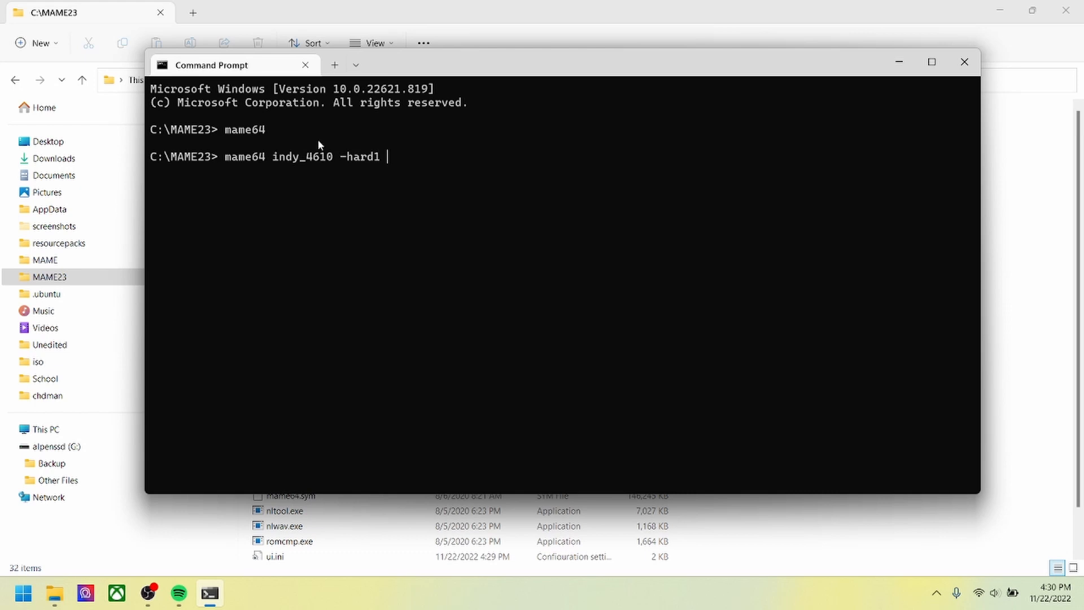
drag(382, 56, 410, 312)
drag(354, 465, 356, 507)
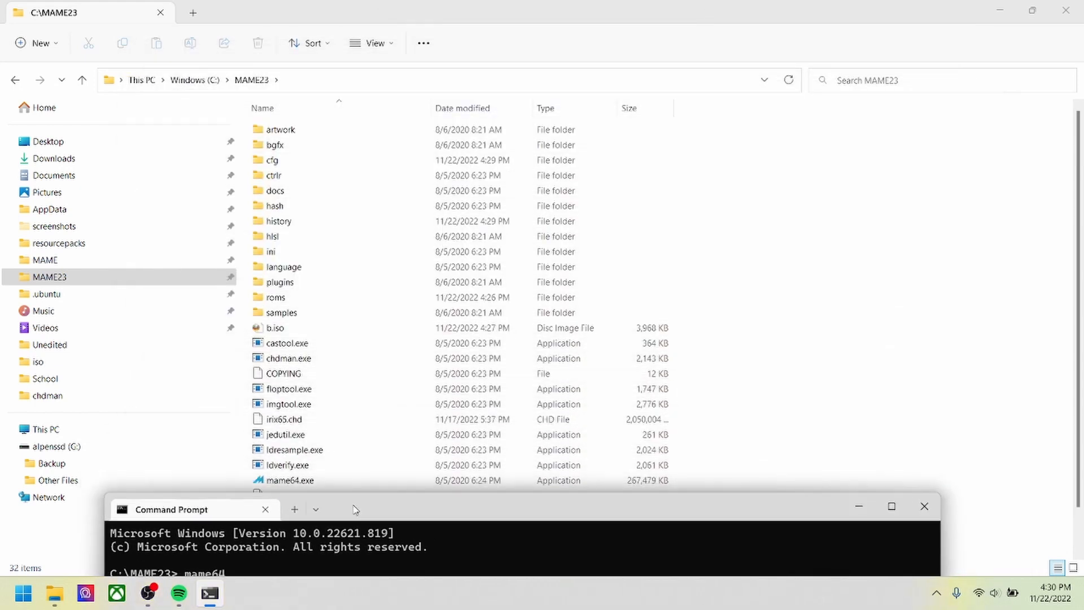
scroll(358, 344, down, 1)
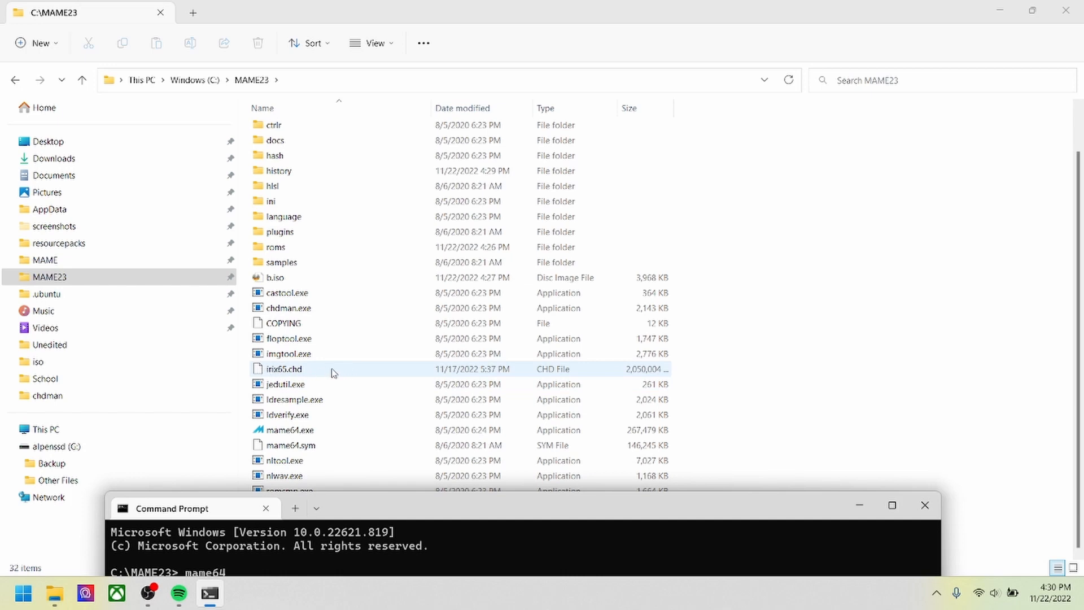
drag(396, 515, 362, 223)
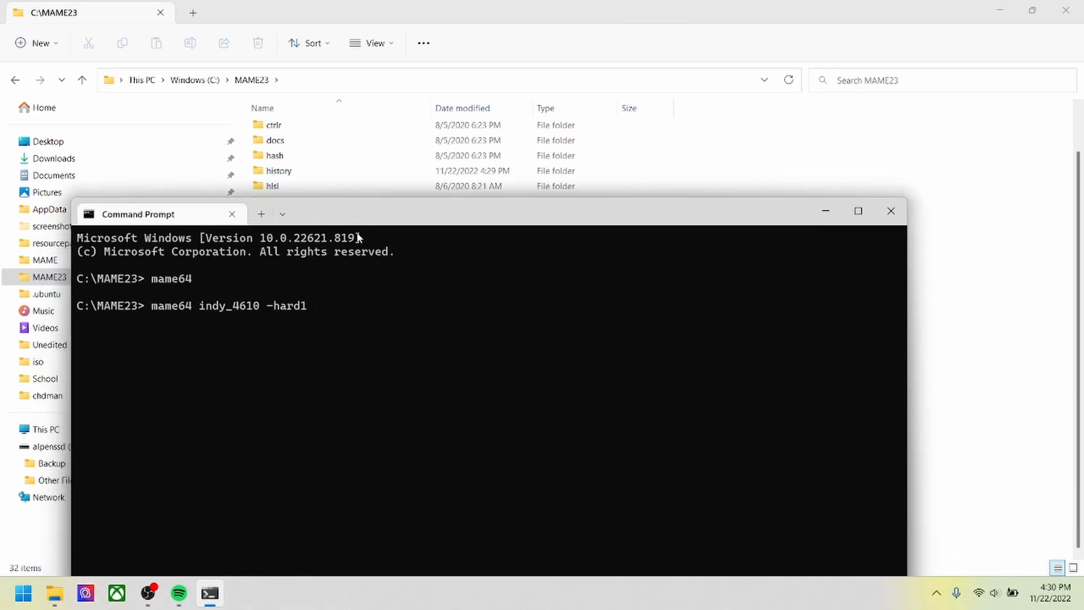
text(ir)
key(Tab)
drag(346, 218, 354, 99)
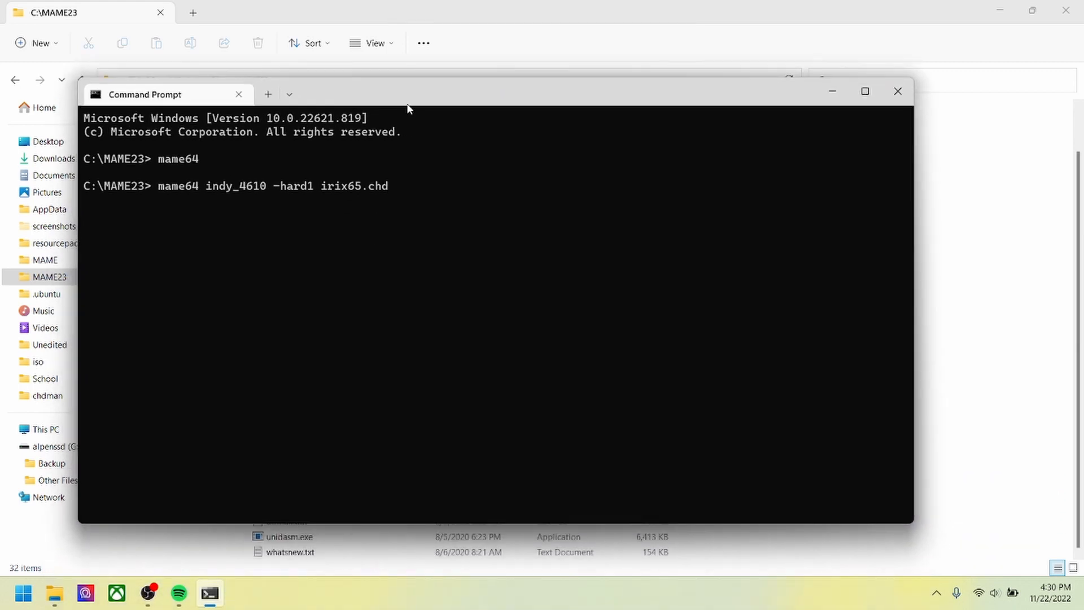
text(-cdrom b.iso)
key(Return)
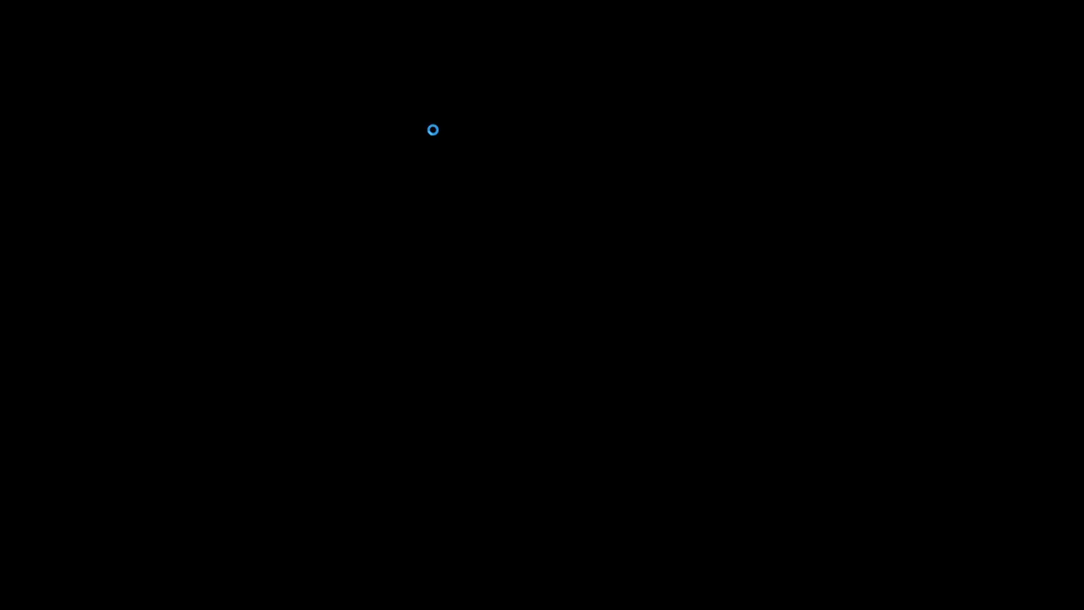
key(Return)
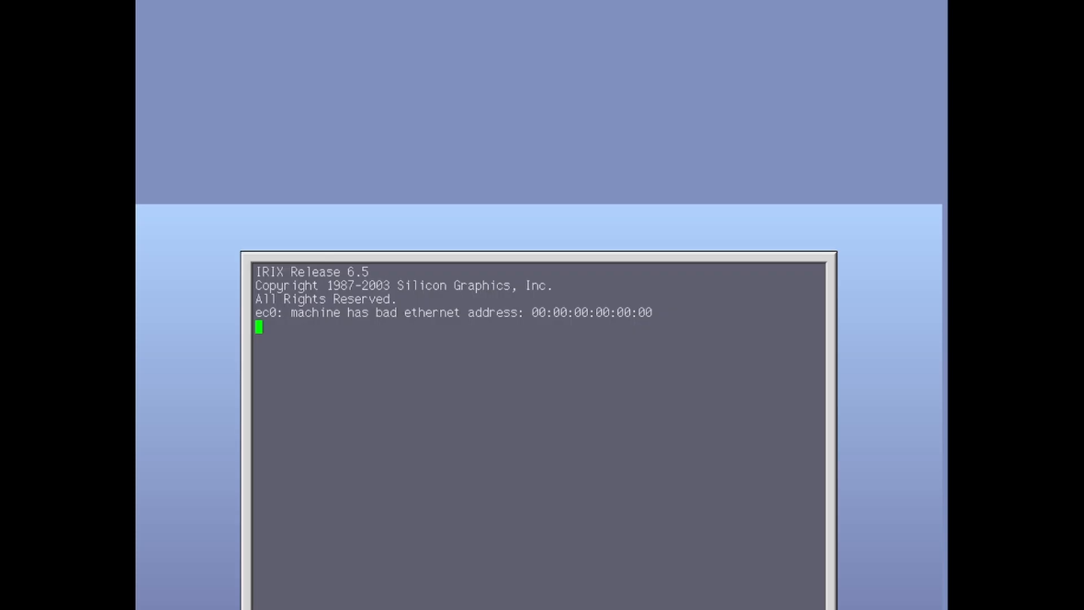
Step: Close the running MAME session from outside its full-screen view and return to the Command Prompt
key(super)
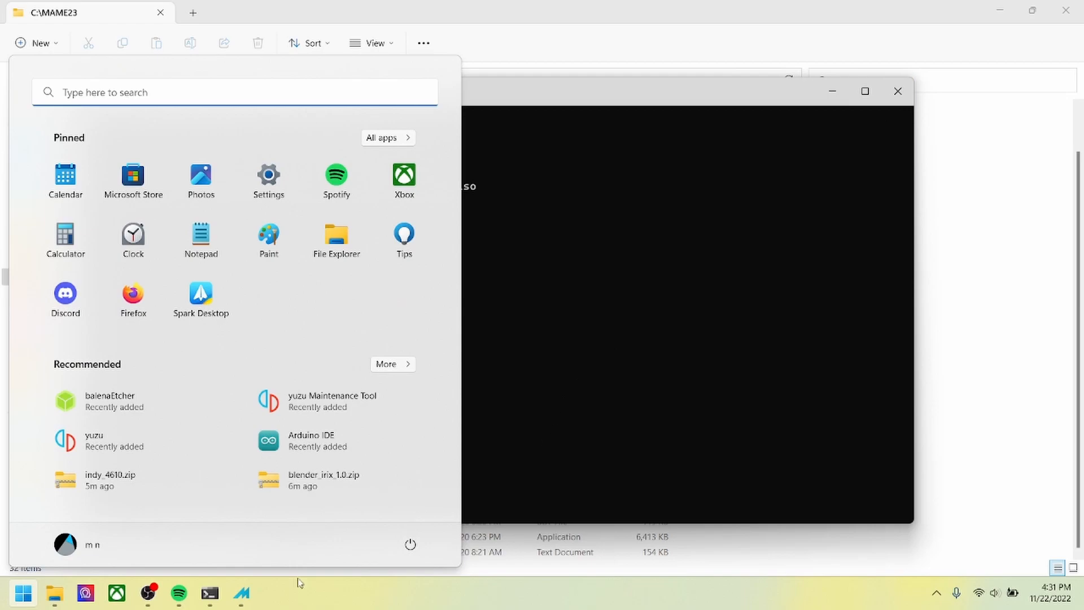
click(241, 593)
key(super)
right_click(241, 593)
click(189, 556)
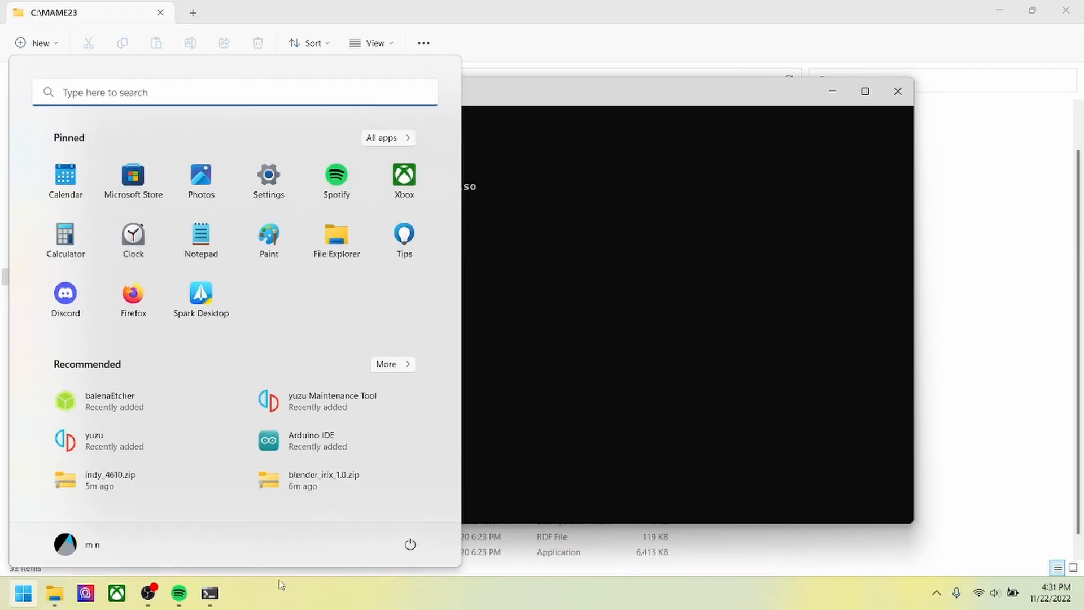
click(525, 375)
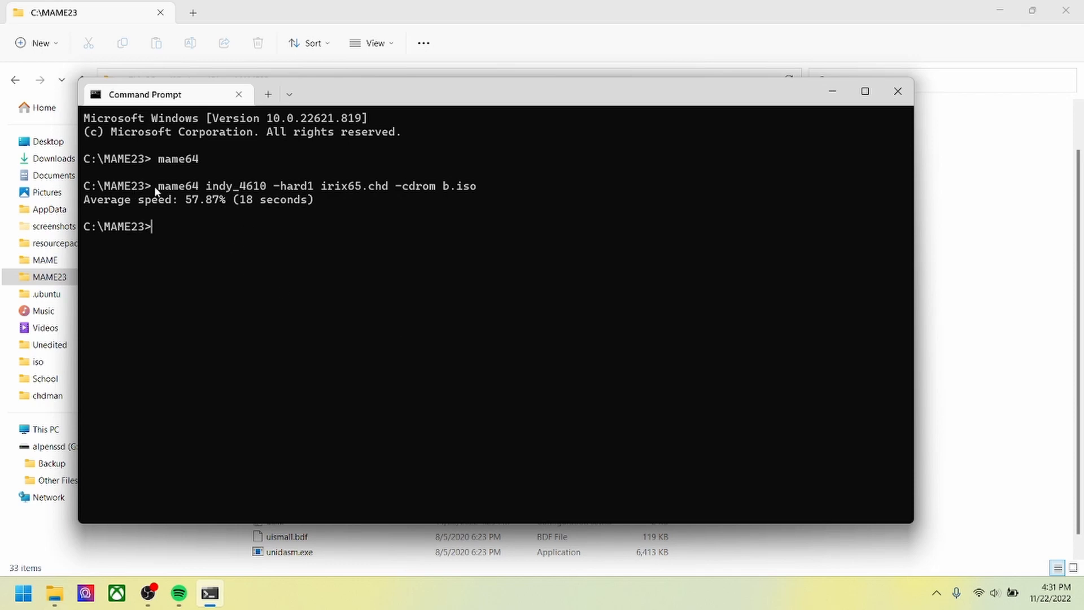
Step: Copy the previous indy_4610 launch command and paste it at the new C:\MAME23 prompt
drag(157, 188, 476, 186)
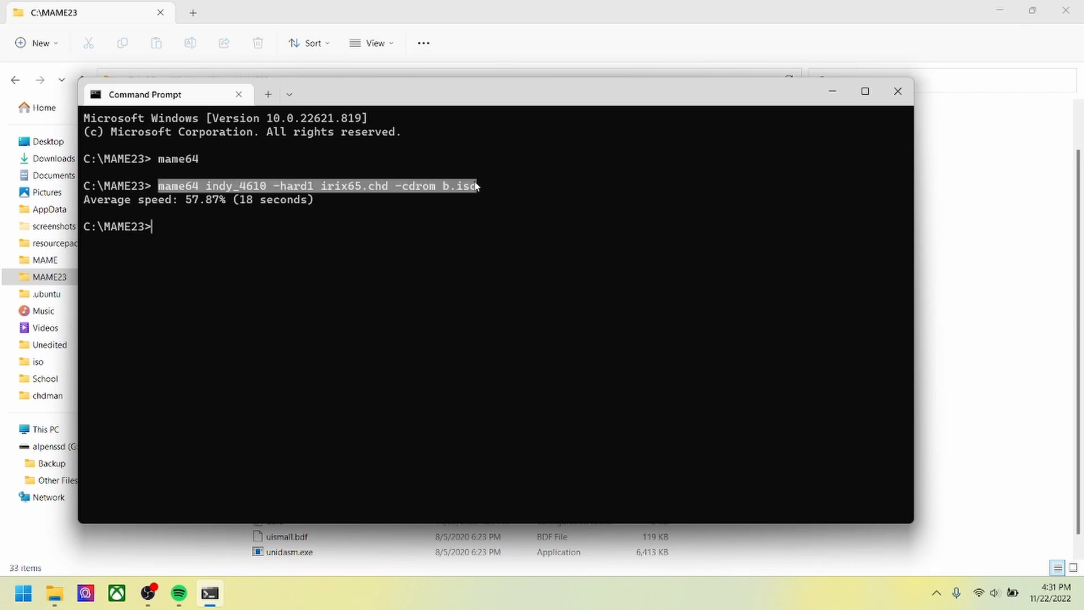
key(ctrl+c)
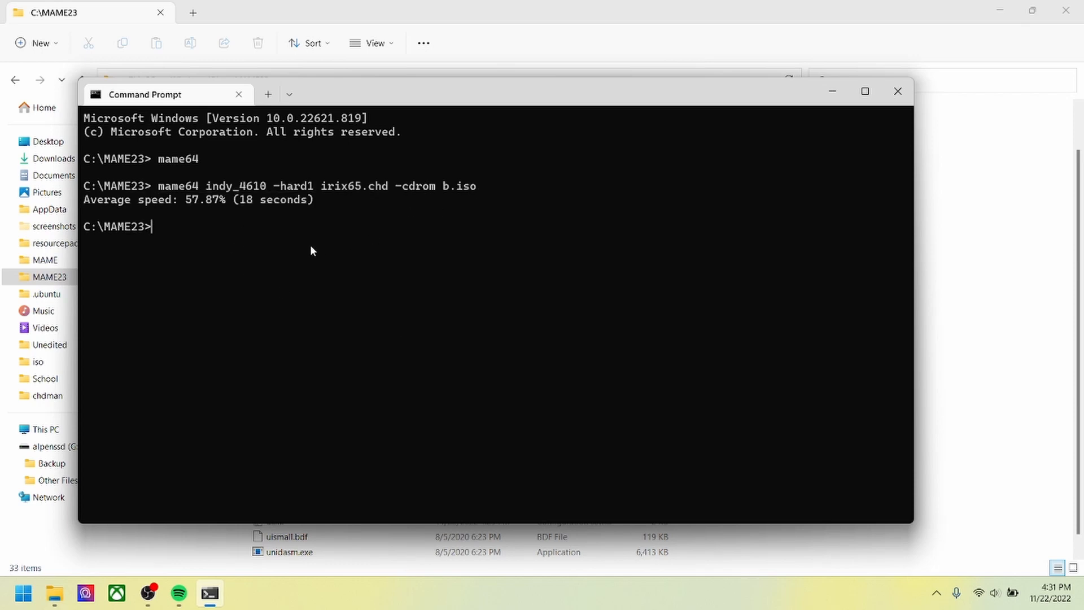
key(ctrl+v)
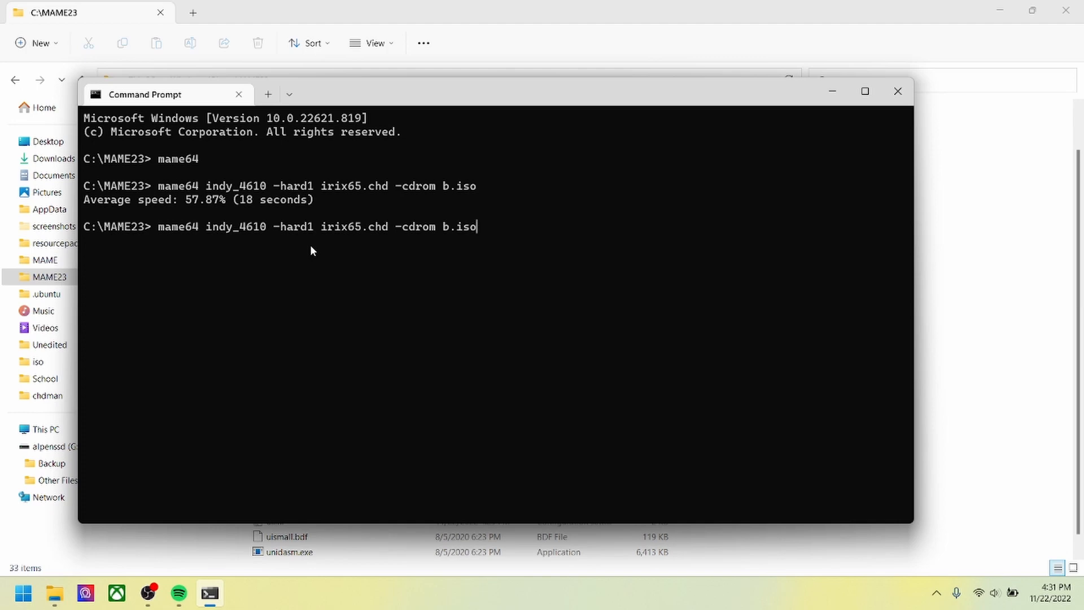
text(-window)
key(BackSpace)
key(BackSpace)
key(BackSpace)
key(BackSpace)
key(BackSpace)
key(BackSpace)
key(BackSpace)
Step: Run the pasted indy_4610 launch command and restart the emulated Indy from its panic screen
key(Return)
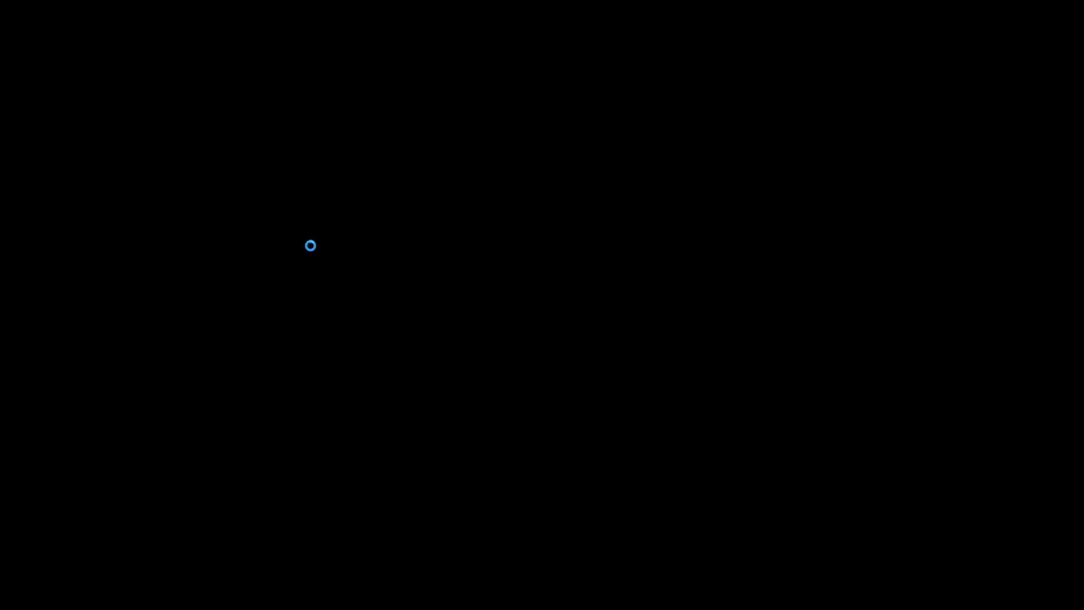
key(Return)
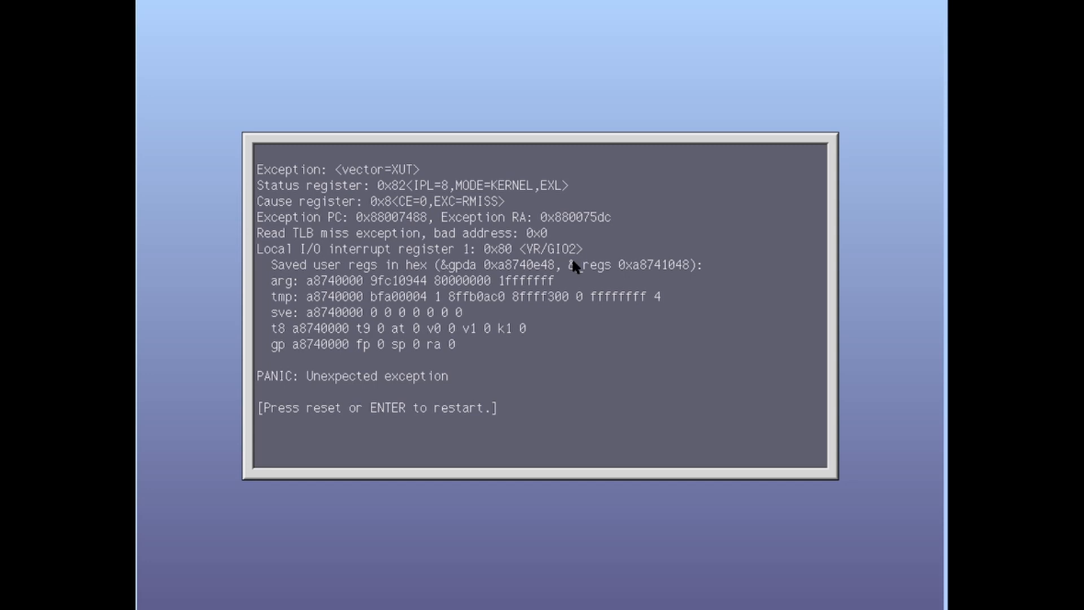
key(Return)
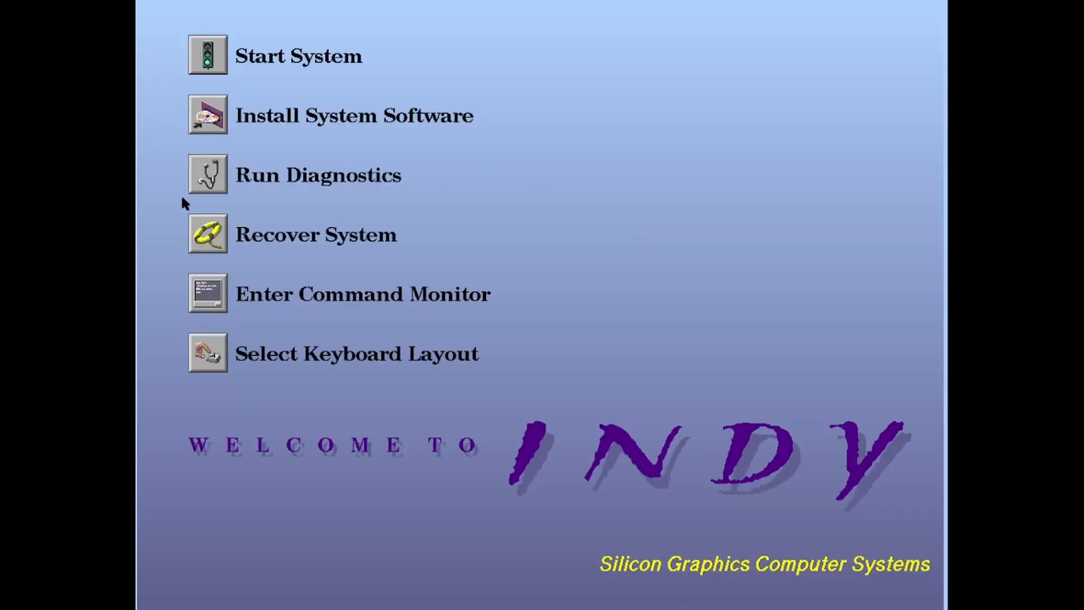
Step: In the Command Monitor, force eaddr to 08:00:69:12:34:56 with setenv -f and set monitor to h
click(208, 293)
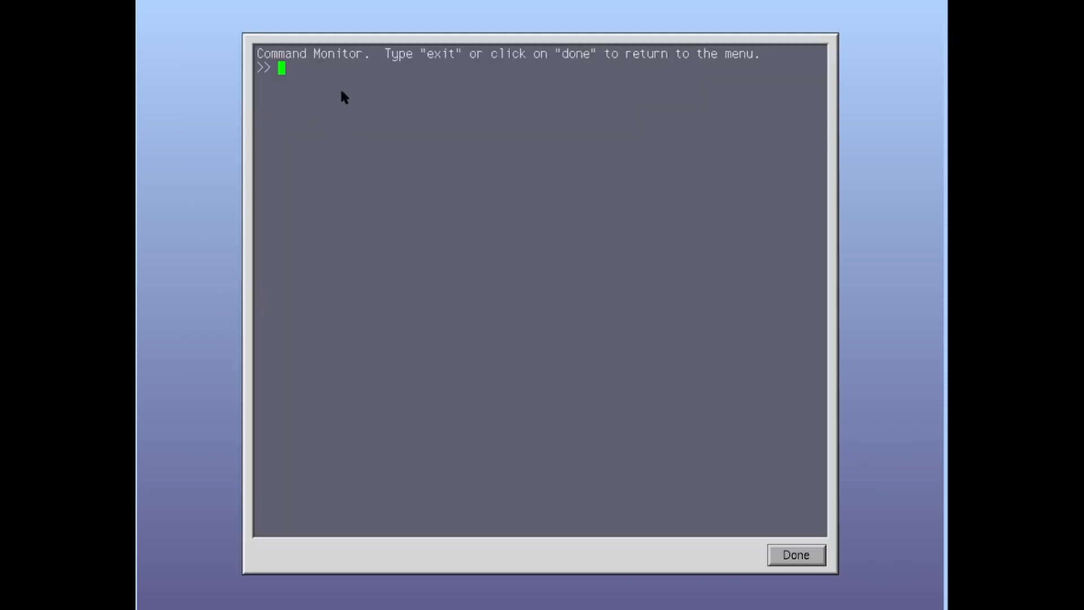
text(sete)
text(nv -f eaddr)
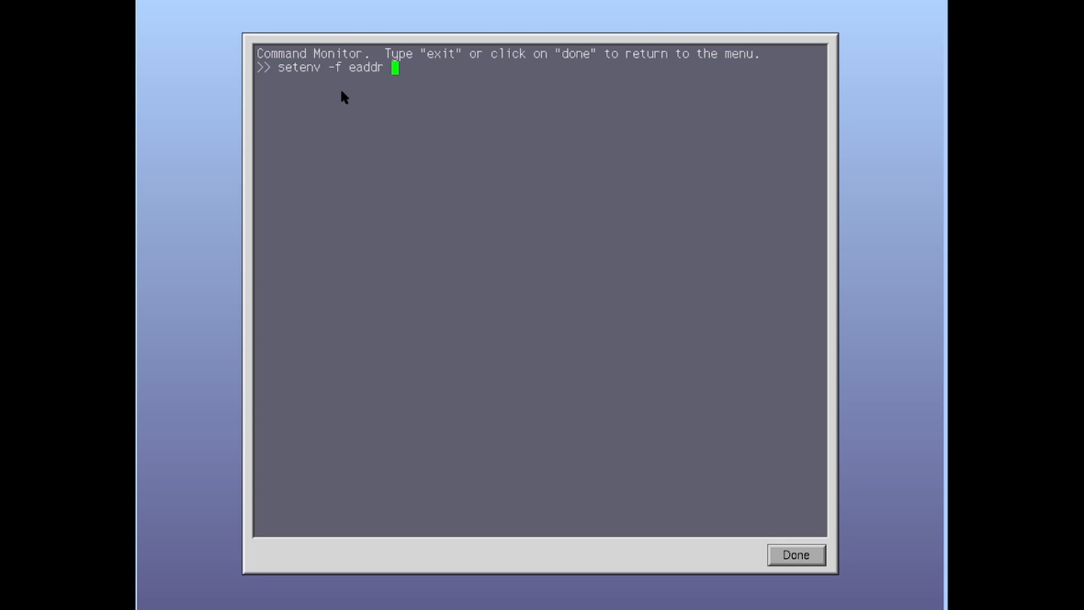
text(:)
key(BackSpace)
text(08:00:69)
text(:12:34:56)
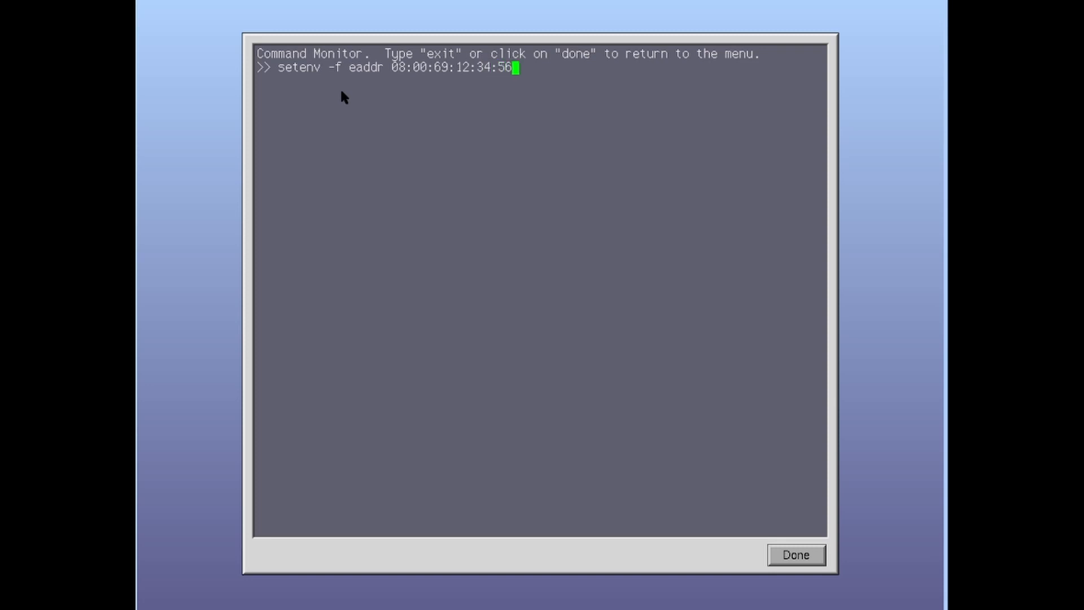
key(Return)
text(setenv monitor h)
key(Return)
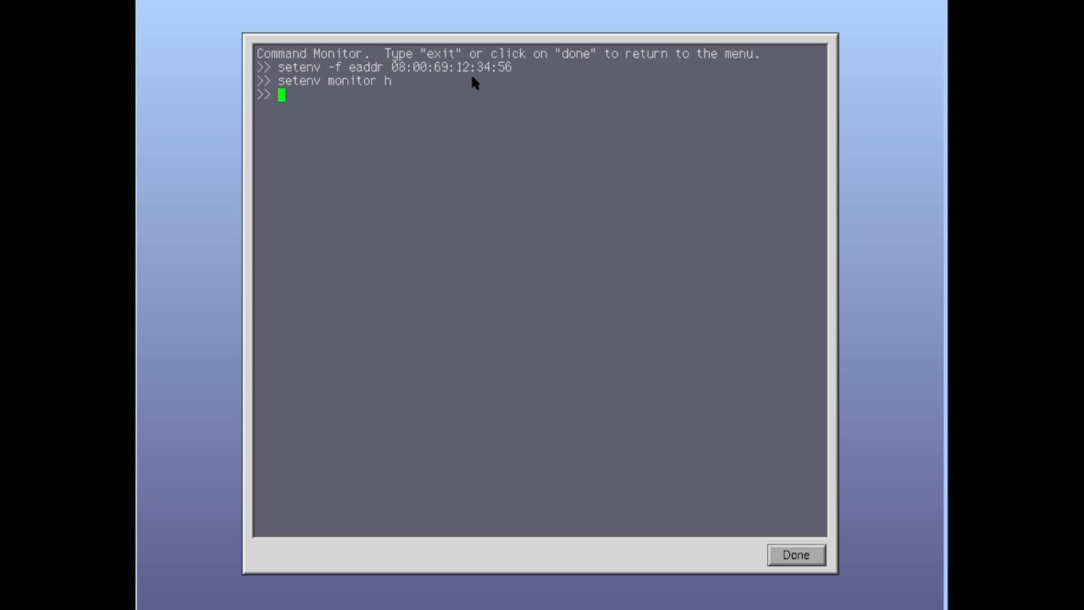
Step: Boot IRIX with the auto command and enter chkconfig webface_apache off on the startup console
text(auto)
key(Return)
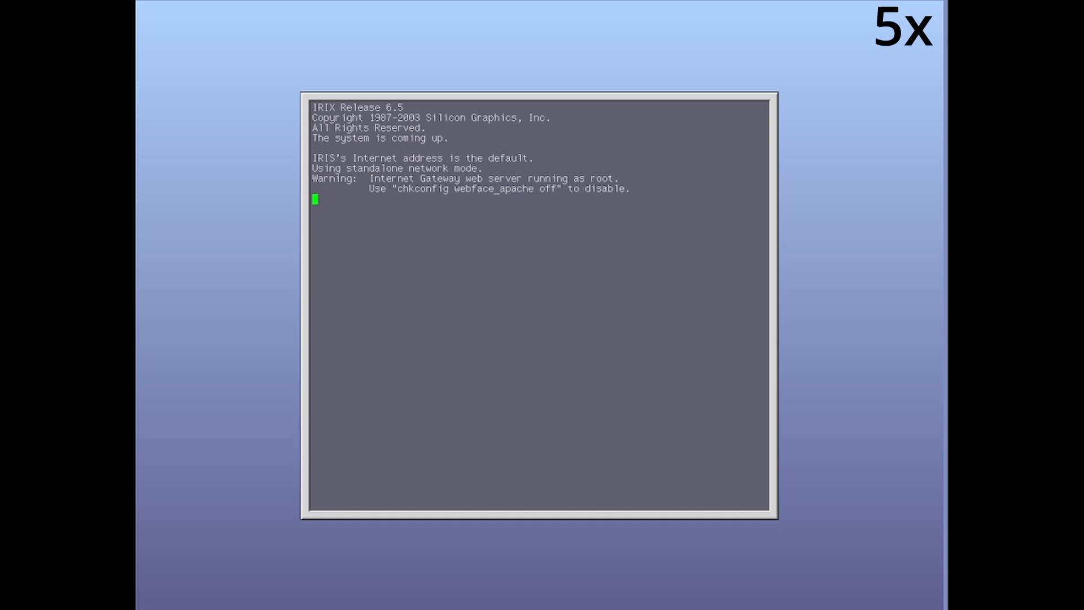
text(chkconfig webface_apache off)
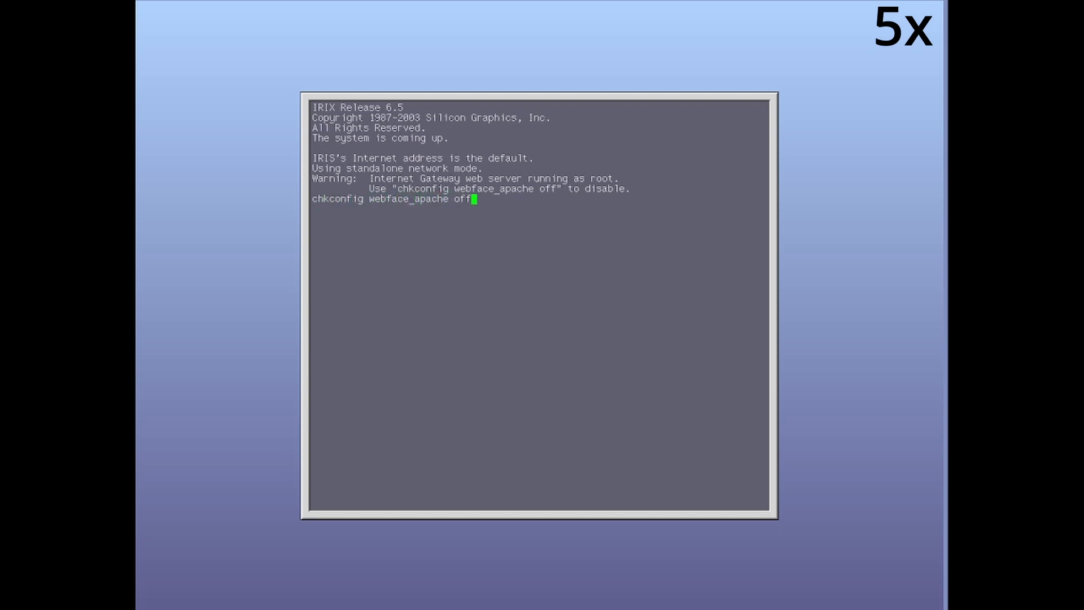
key(Return)
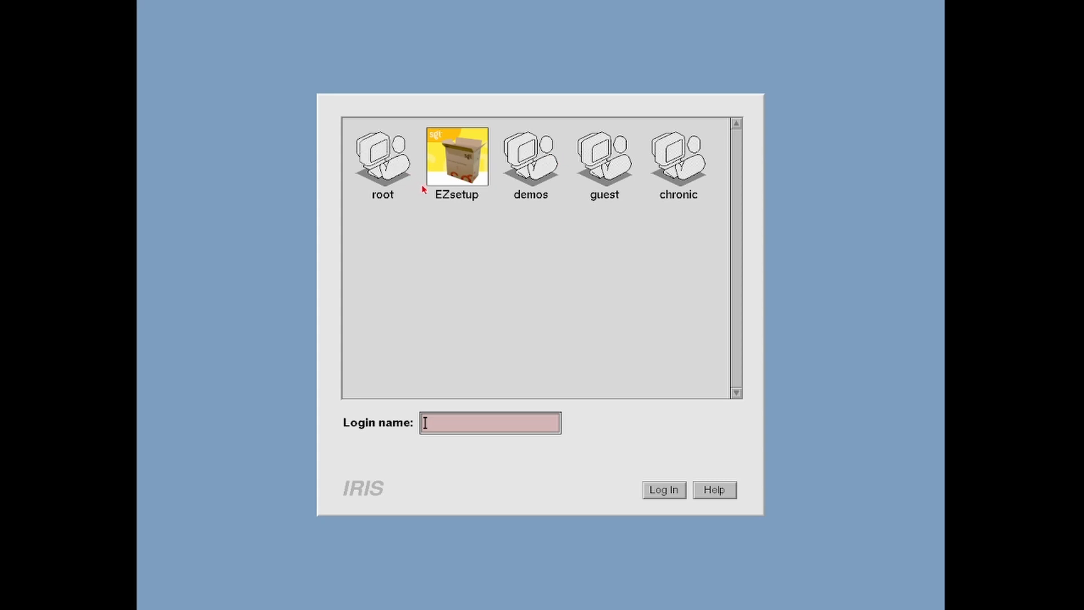
Step: Log in as EZsetup and advance to the user account step, skipping the security and network tasks
click(438, 169)
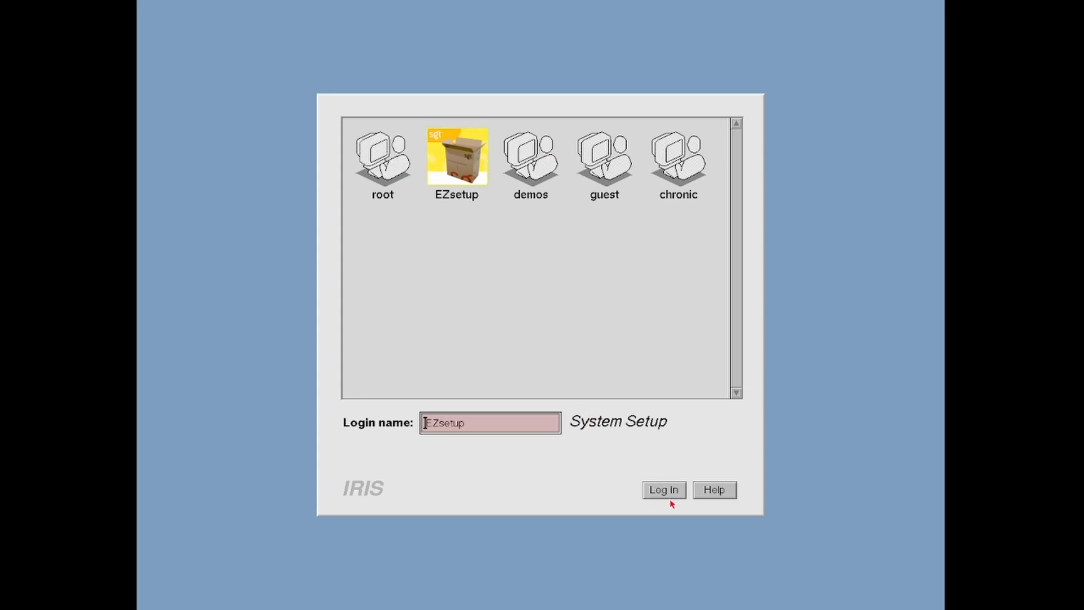
click(654, 487)
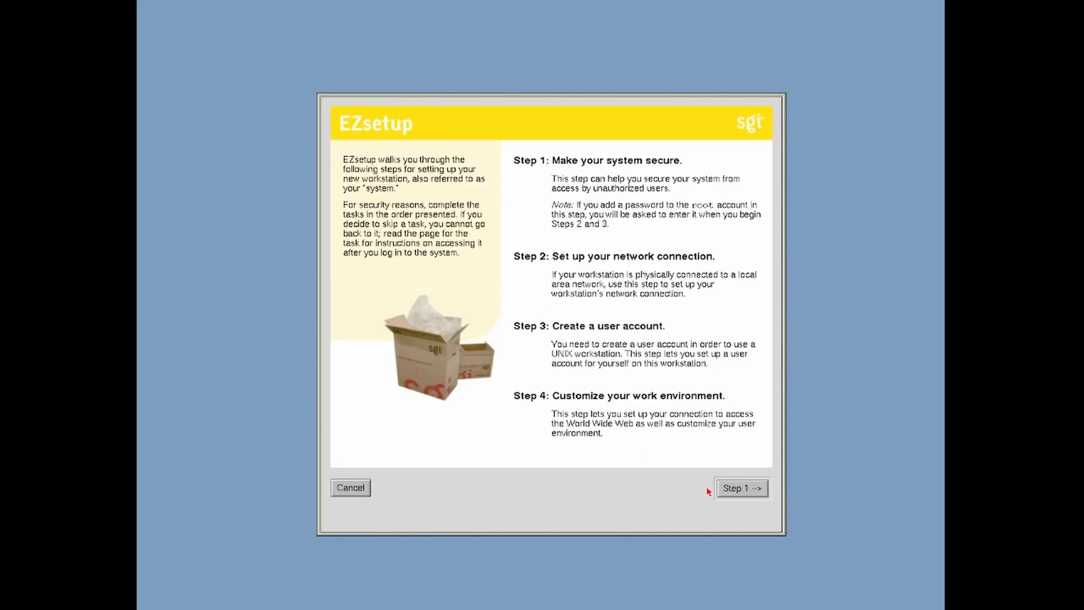
click(739, 492)
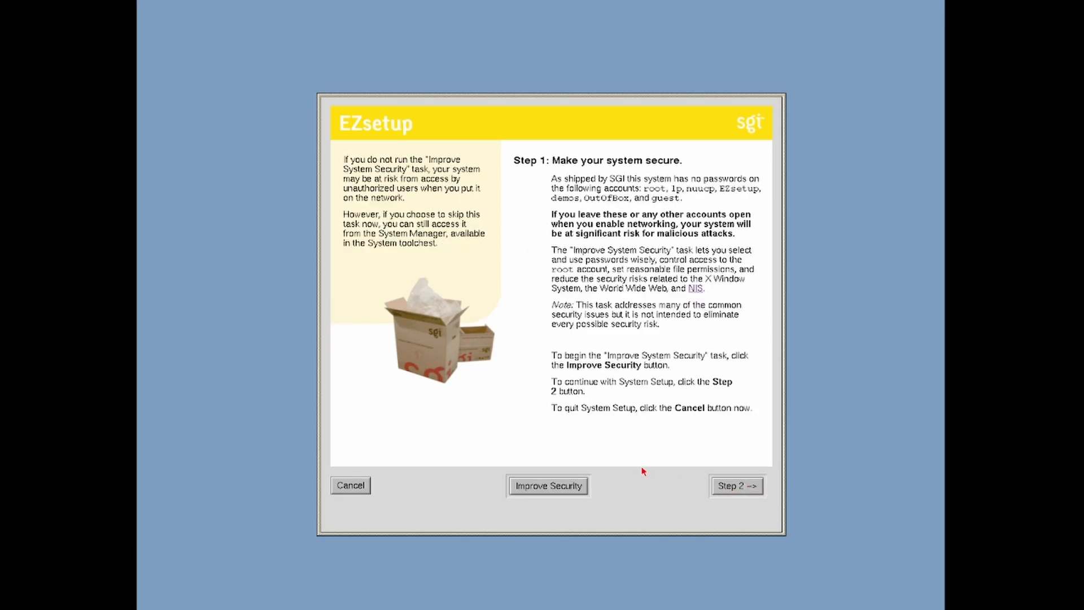
click(750, 487)
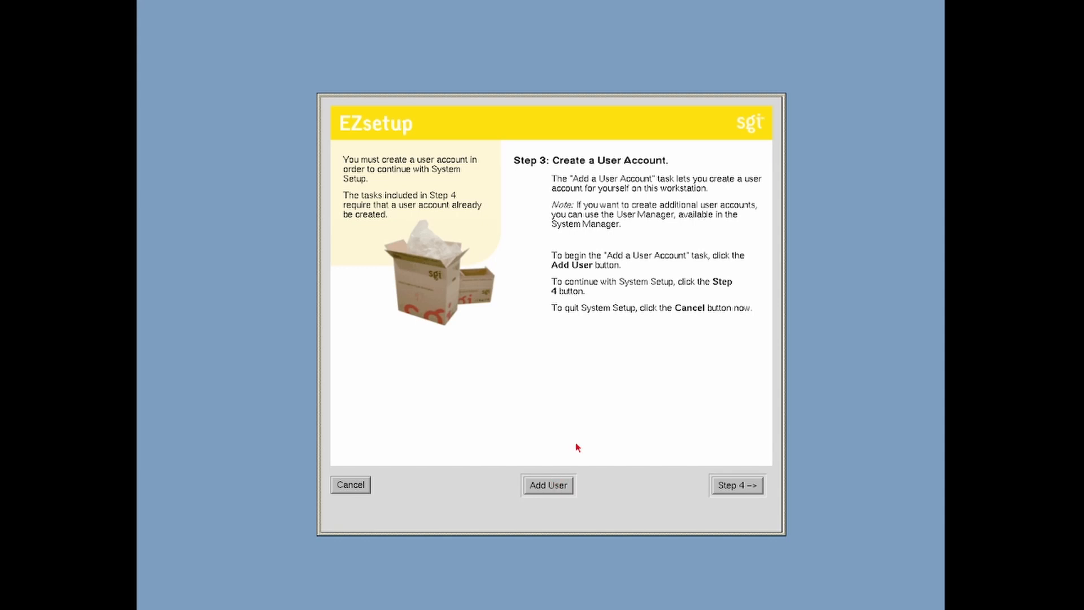
Step: Start the Add a User Account task and enter the new user's login name
click(564, 485)
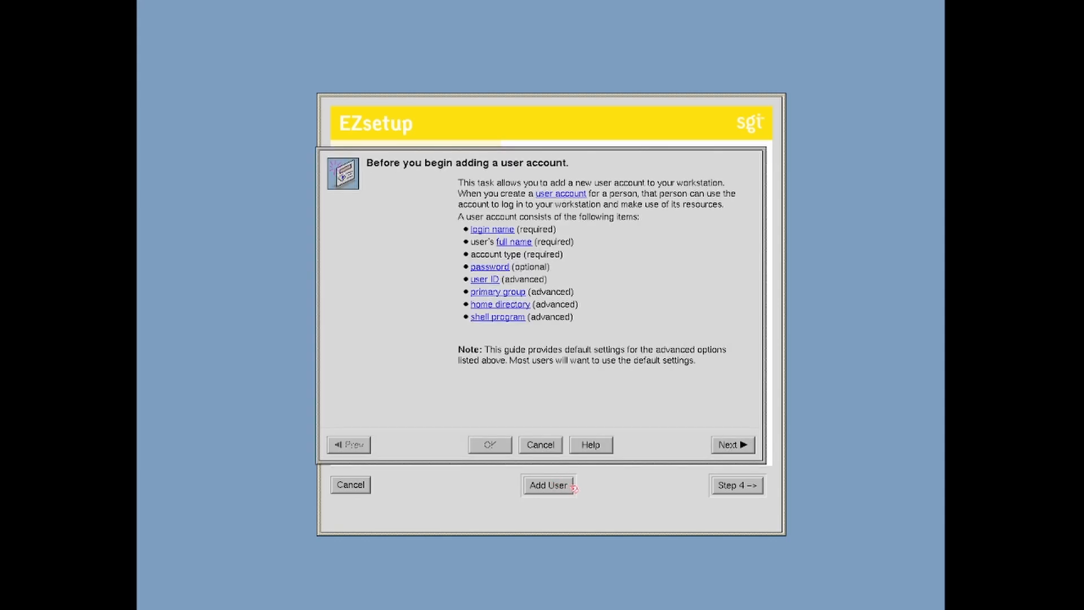
click(732, 444)
click(709, 330)
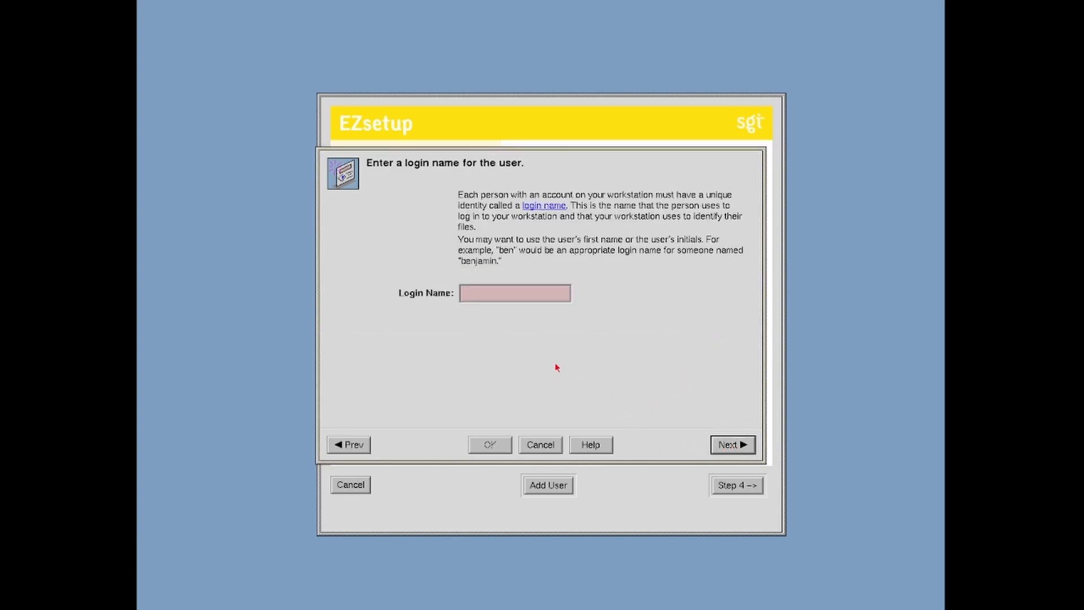
click(510, 295)
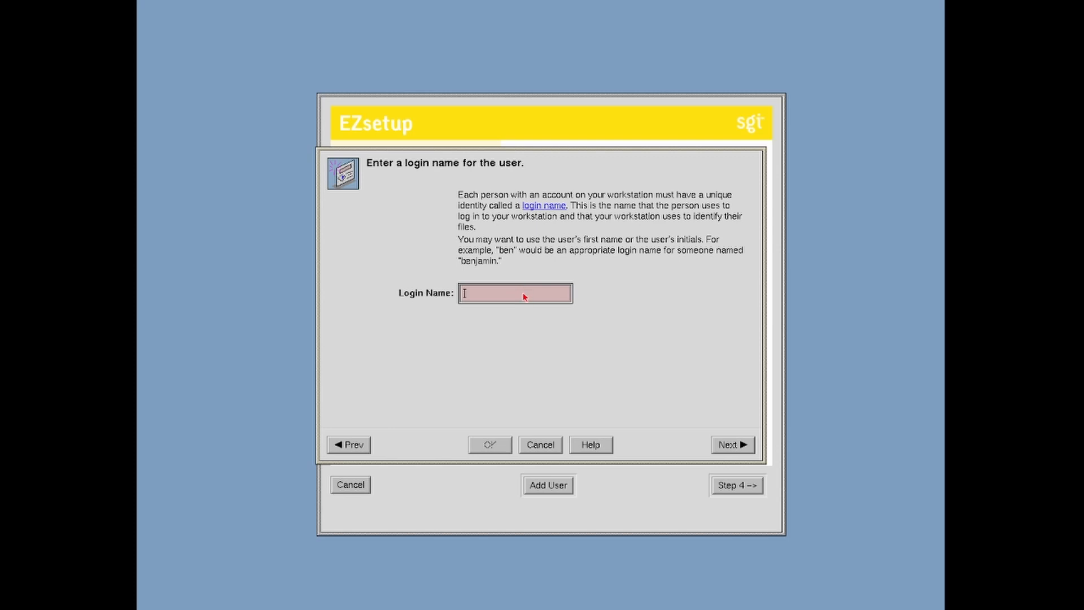
text(sa)
text(a1pen)
click(734, 445)
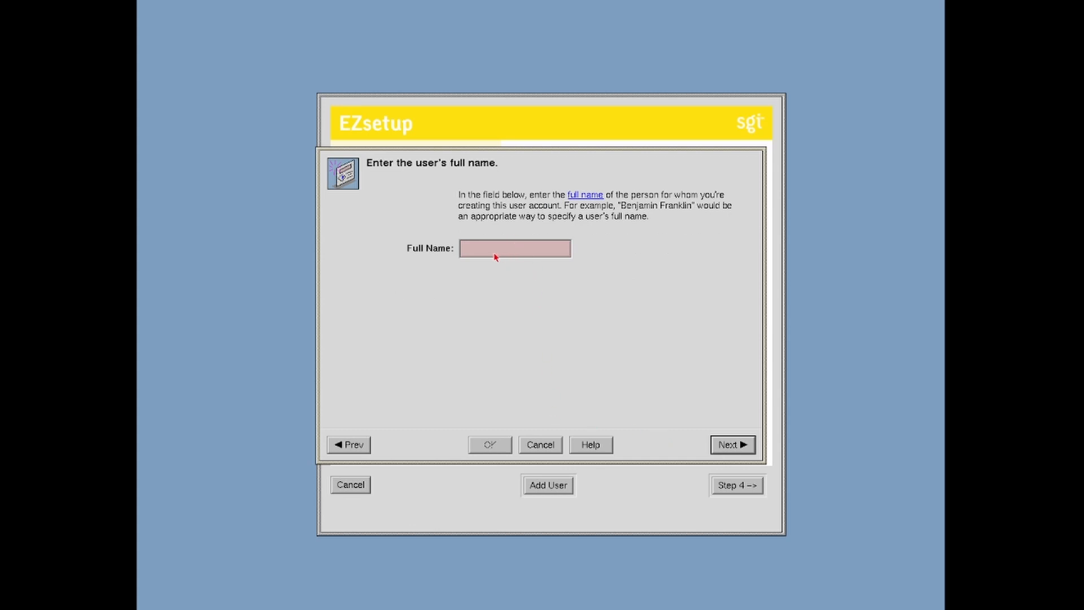
Step: Enter the user's full name, accept the local account type and leave the new account unprotected
click(556, 251)
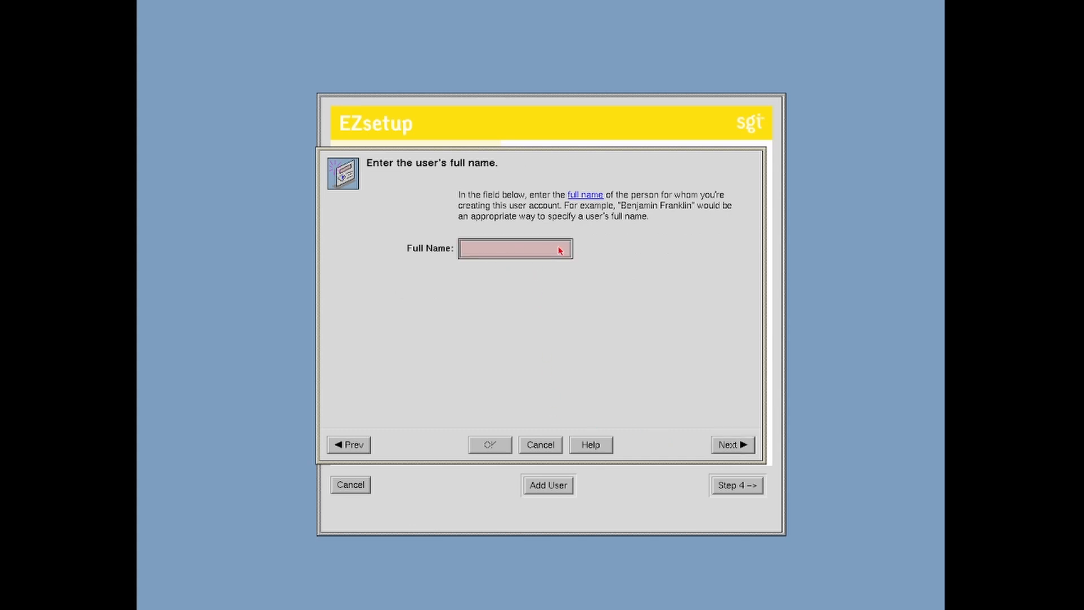
text(classified)
click(737, 444)
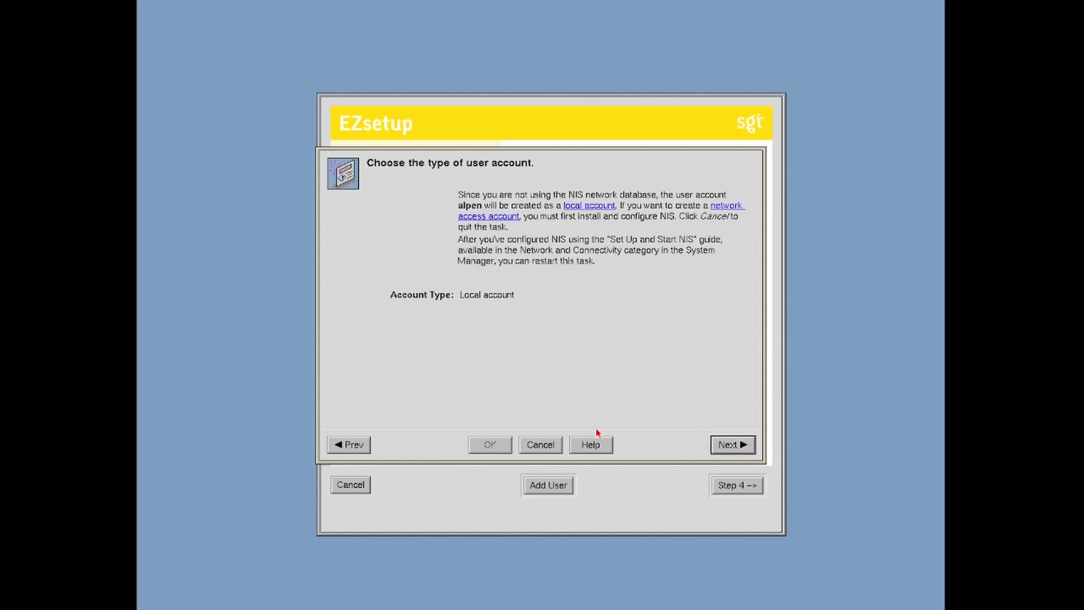
click(737, 445)
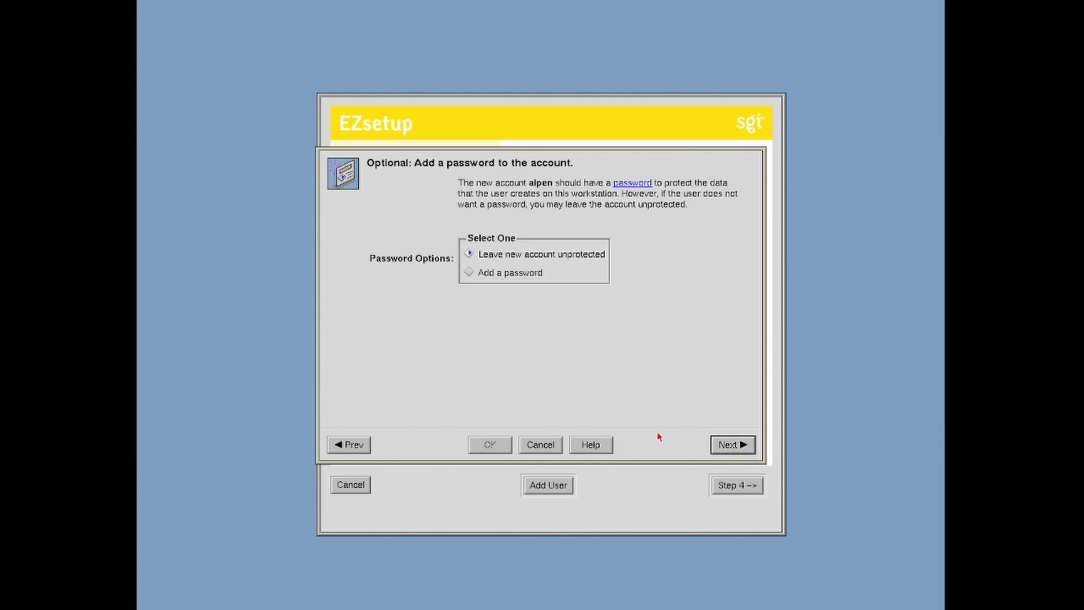
click(731, 447)
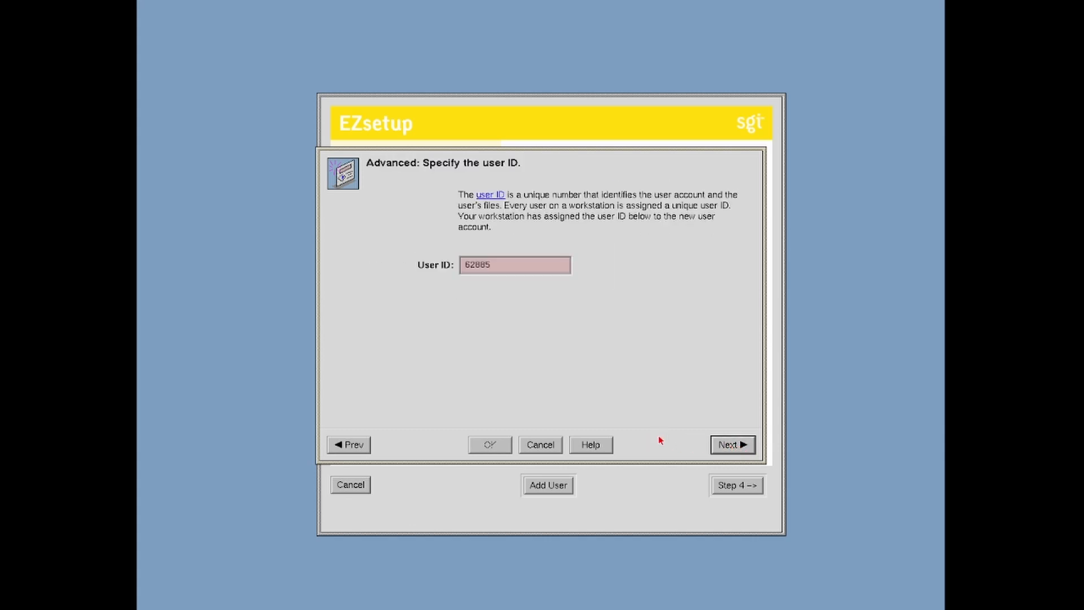
Step: Keep the assigned user ID and set the new account's primary group to sys
click(730, 446)
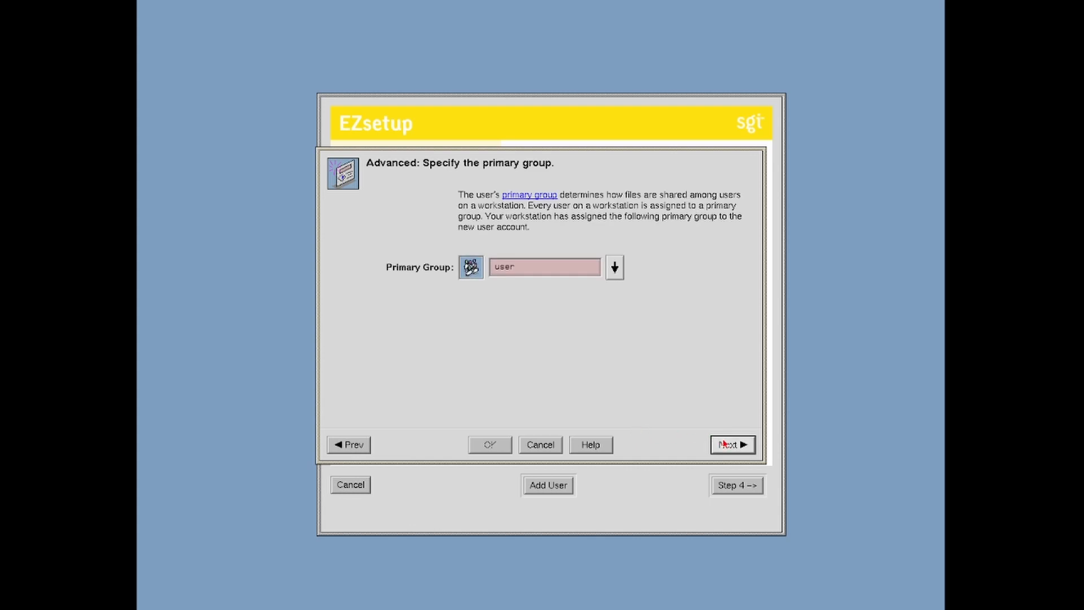
click(615, 268)
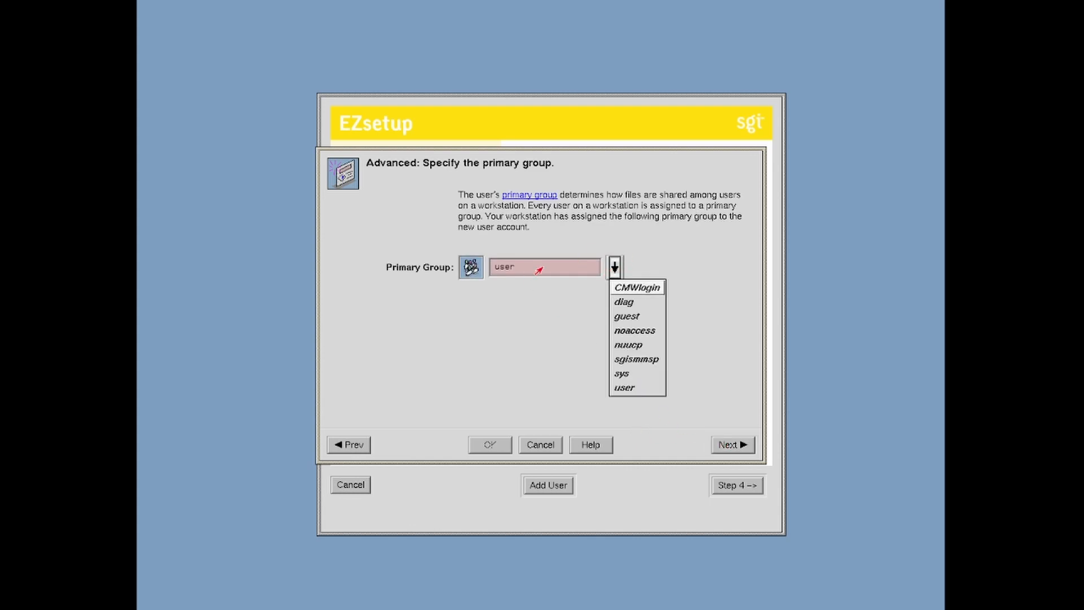
click(618, 374)
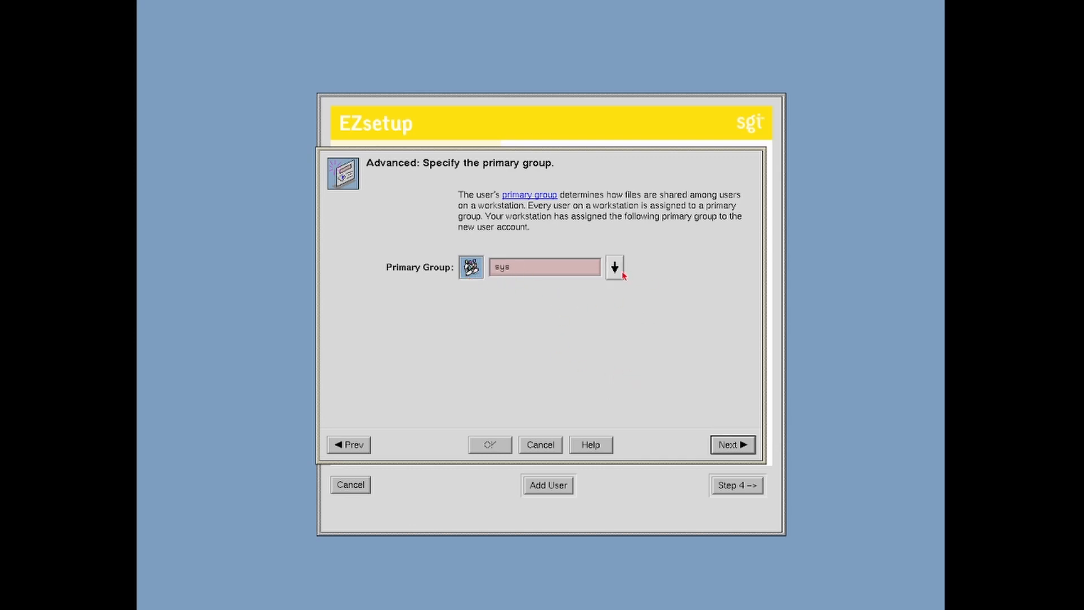
click(618, 270)
click(675, 274)
click(720, 444)
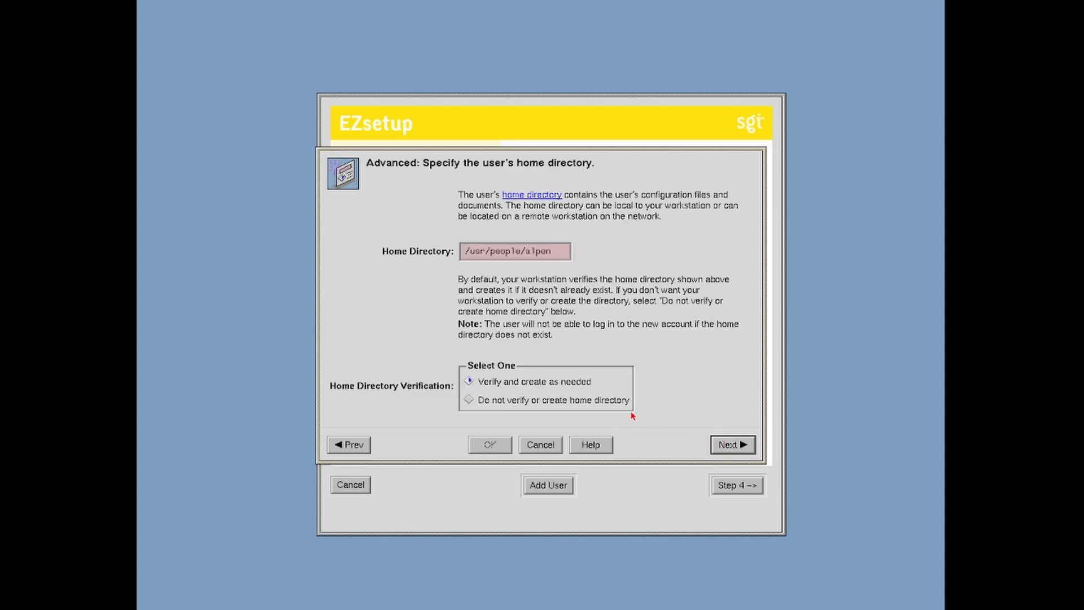
Step: Accept the default home directory with verification and set the account's shell program to sh
click(726, 445)
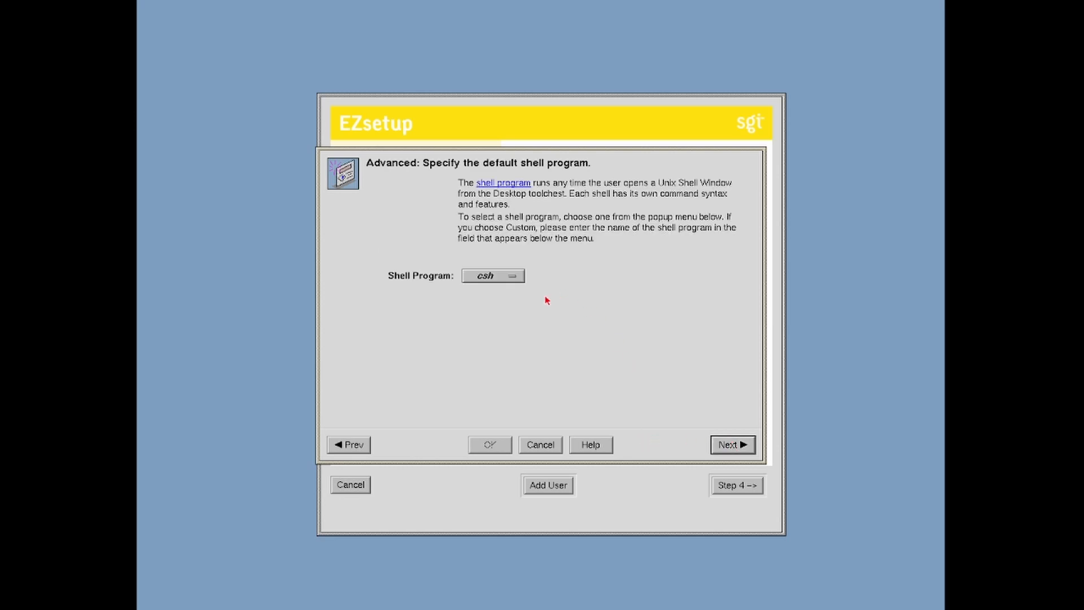
click(513, 278)
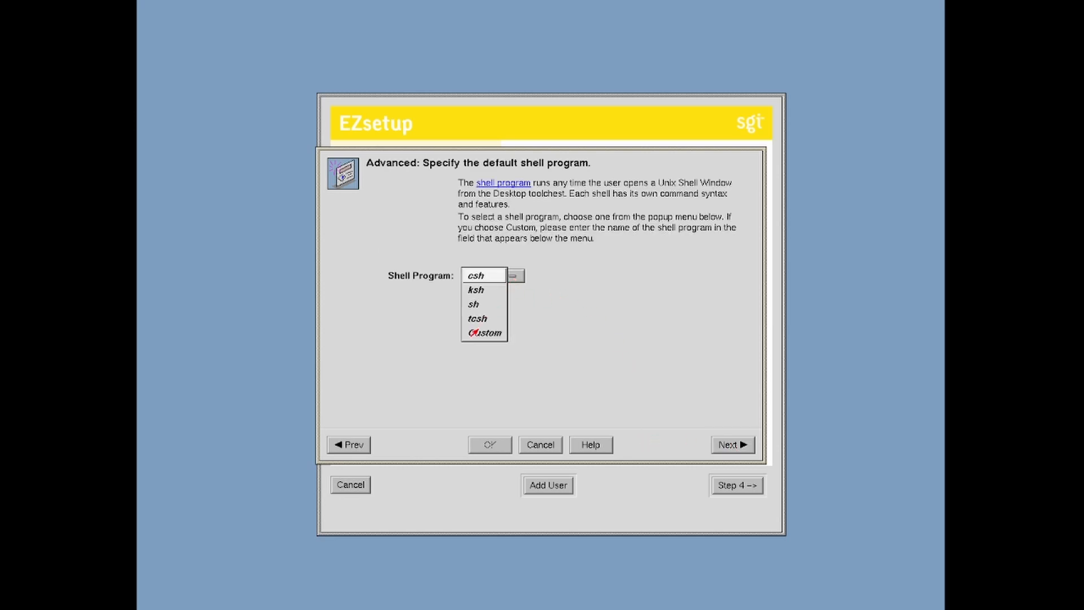
click(474, 305)
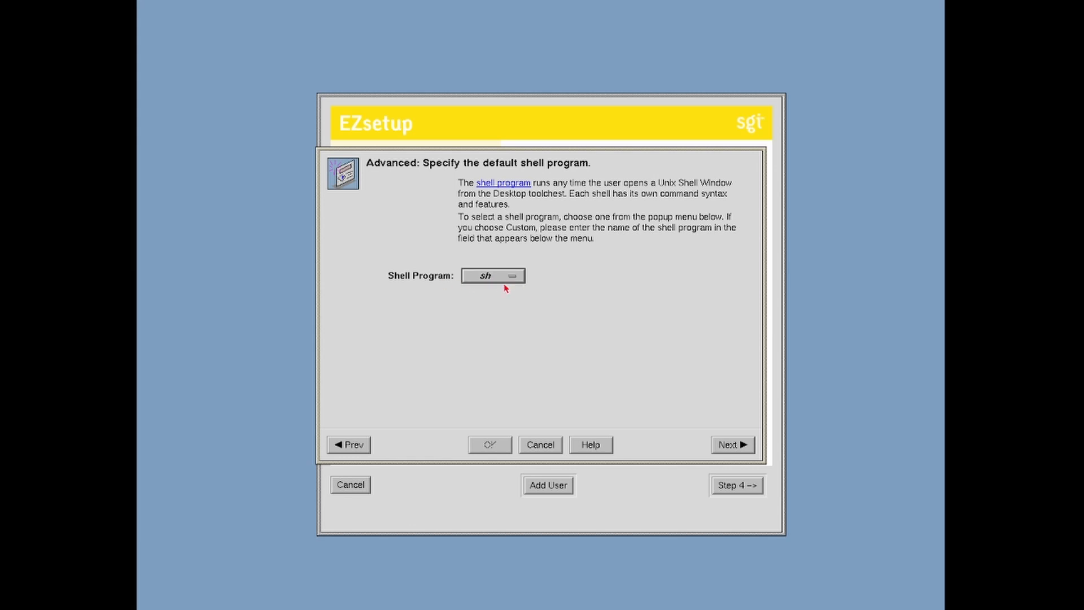
click(466, 281)
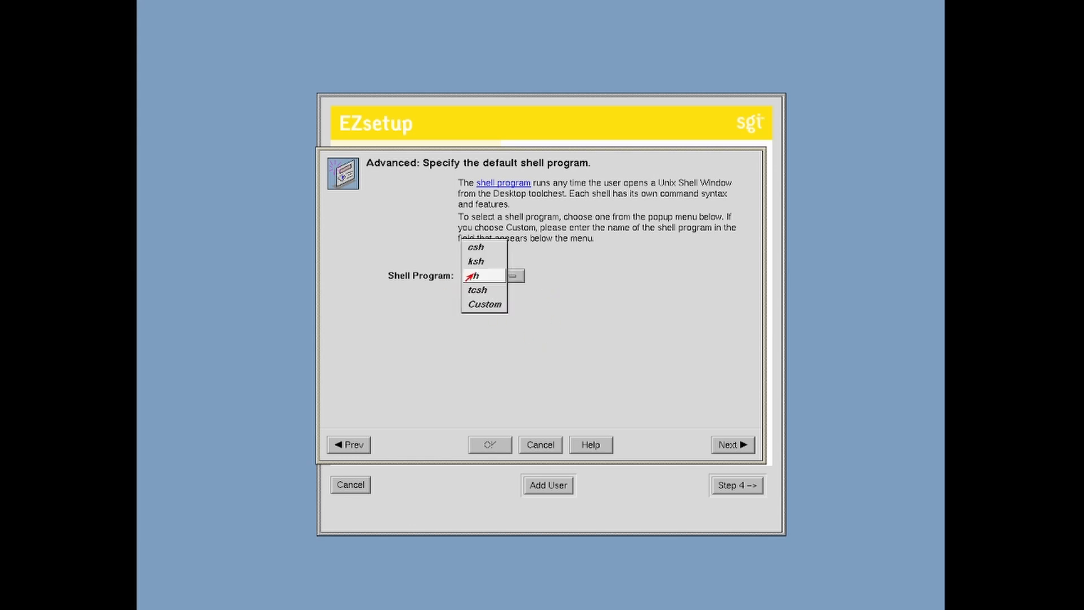
click(434, 277)
click(741, 441)
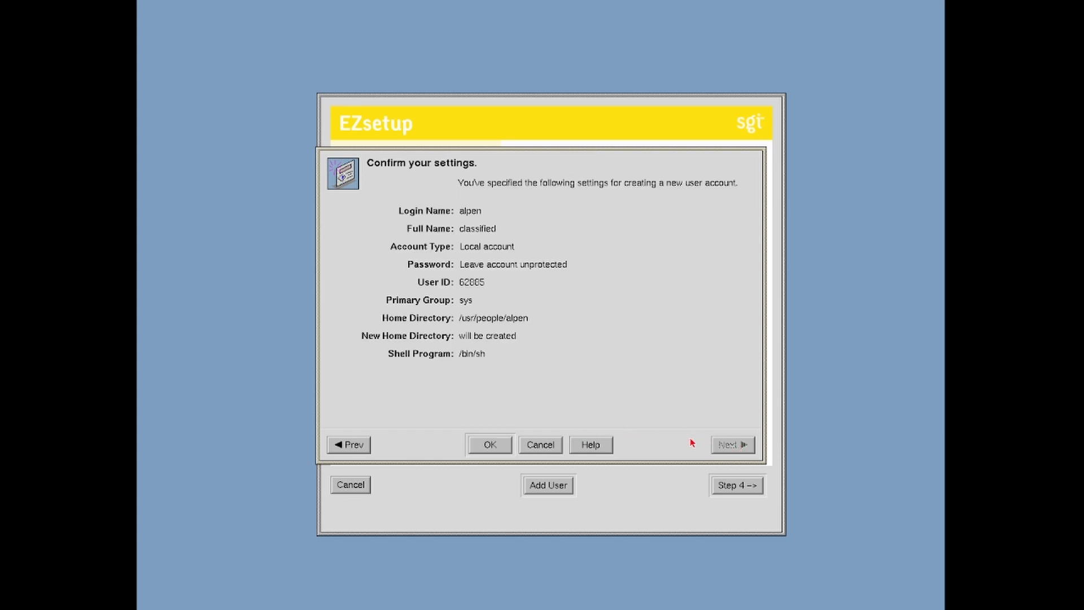
Step: Create the user account with the confirmed settings and quit System Setup
click(490, 444)
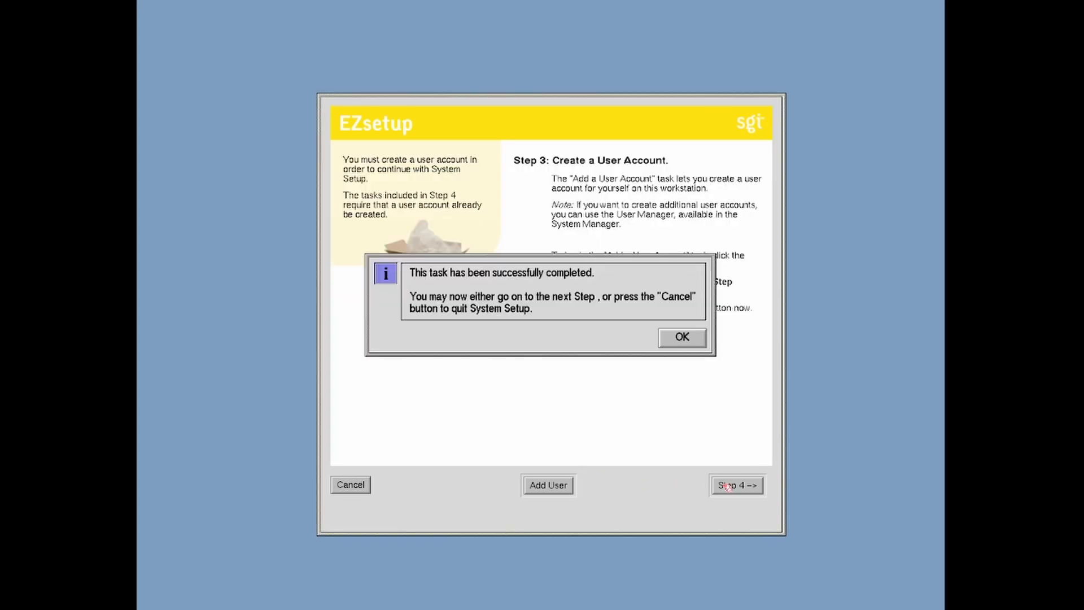
click(687, 337)
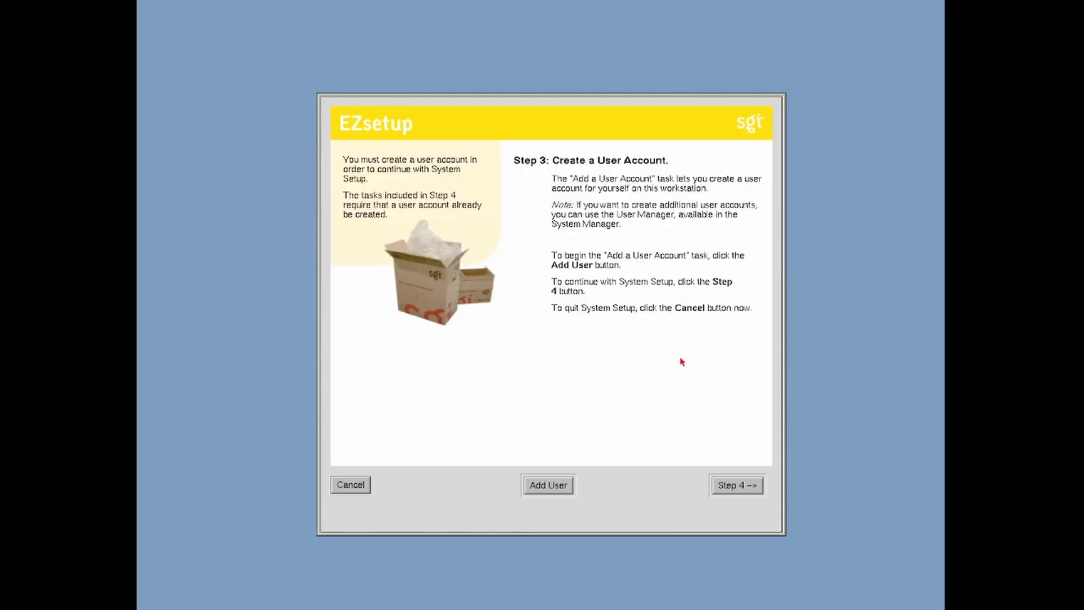
click(350, 490)
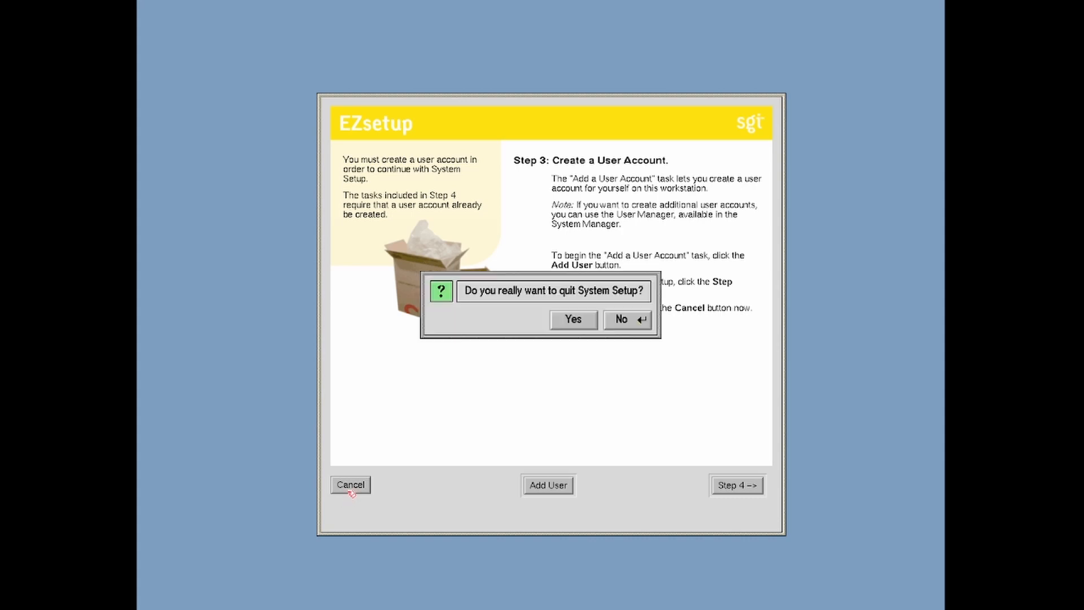
click(585, 321)
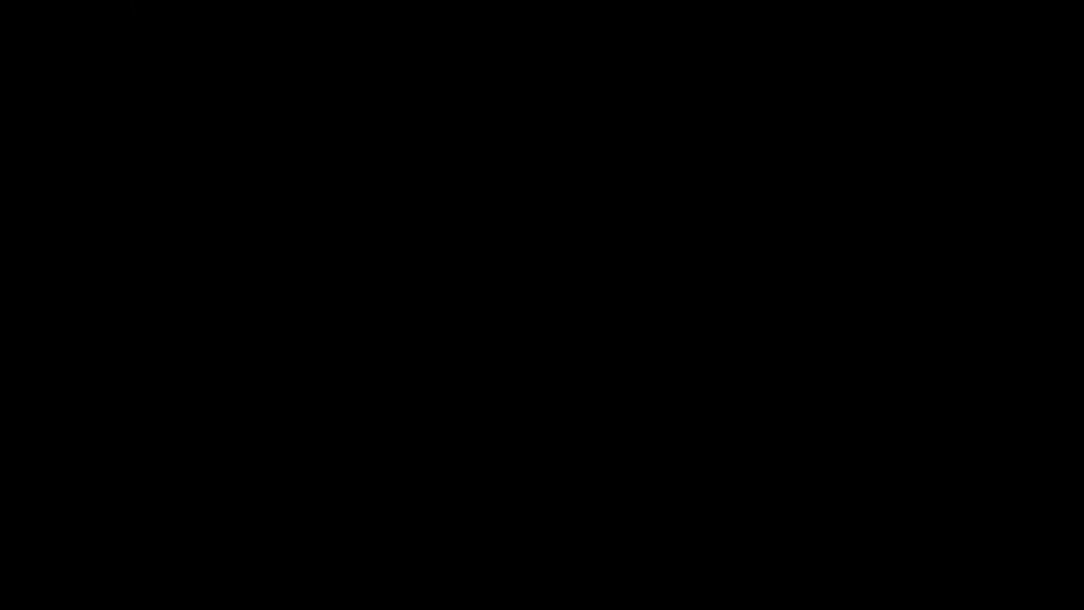
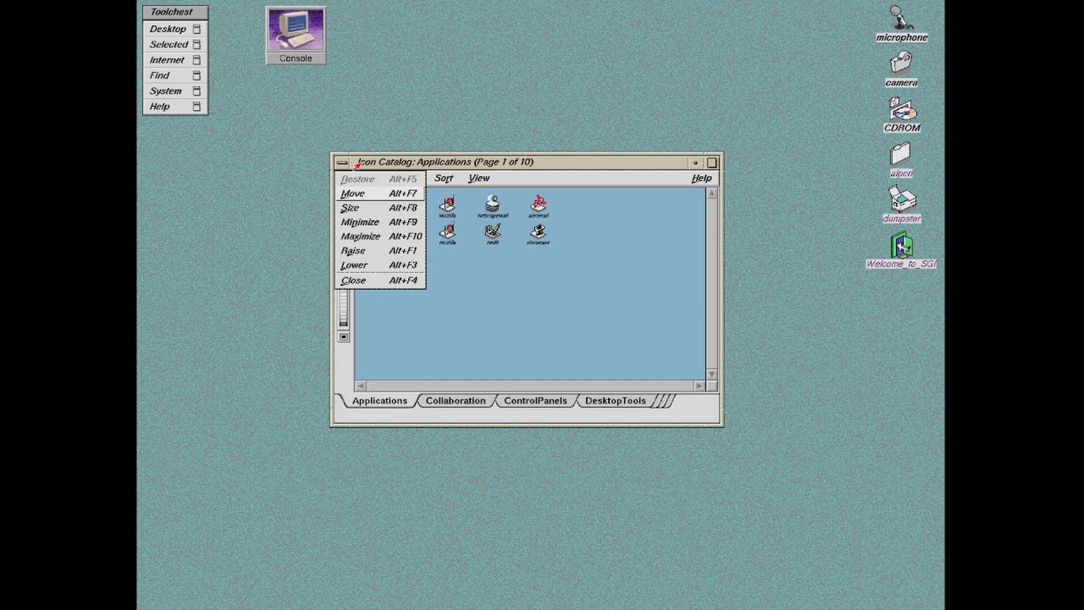
Step: Close the Icon Catalog, open the CDROM directory and move its window clear of the Toolchest and Console
double_click(341, 163)
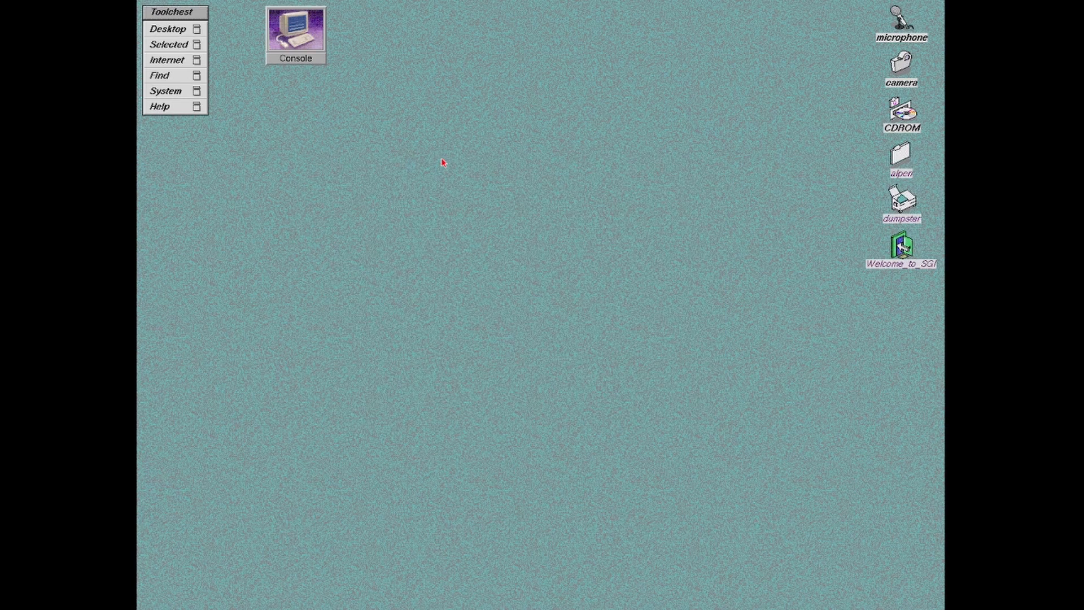
click(904, 114)
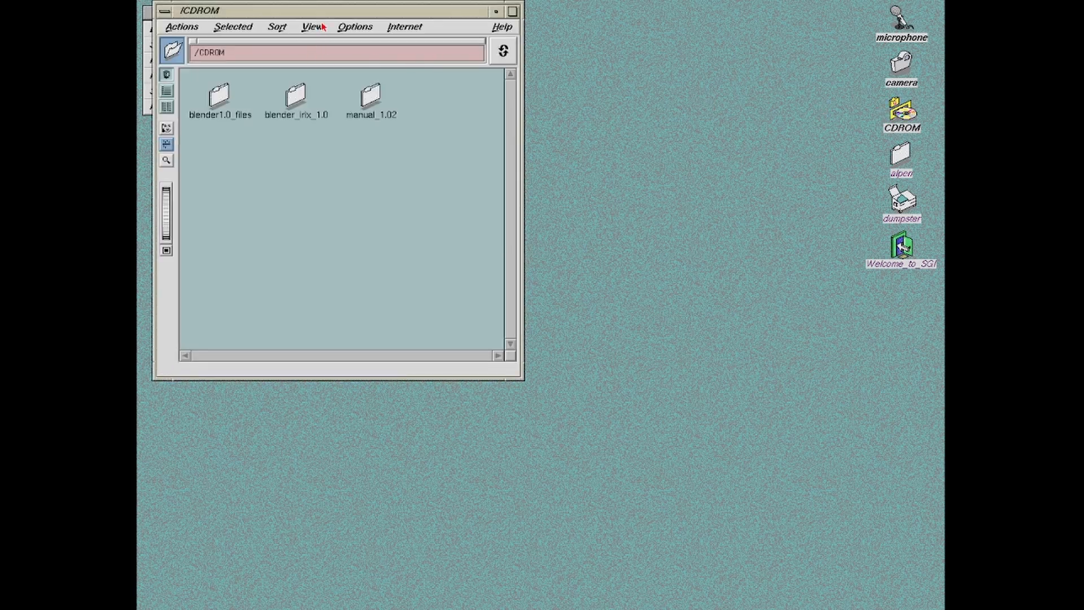
drag(326, 17, 596, 44)
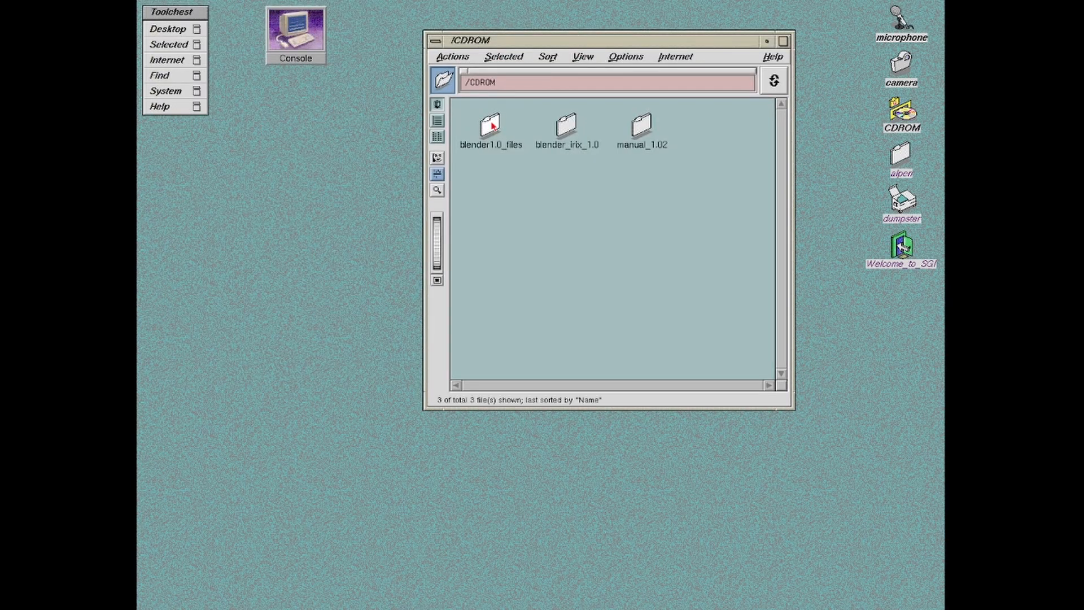
Step: Create a new directory named blendertmp on the desktop and place it below the Toolchest
right_click(176, 162)
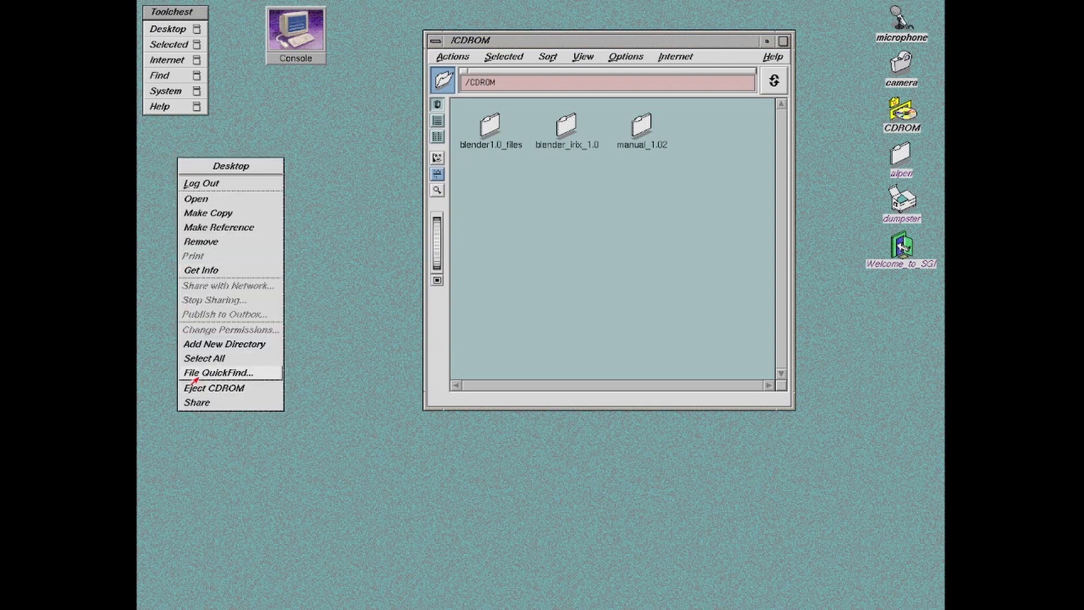
click(198, 348)
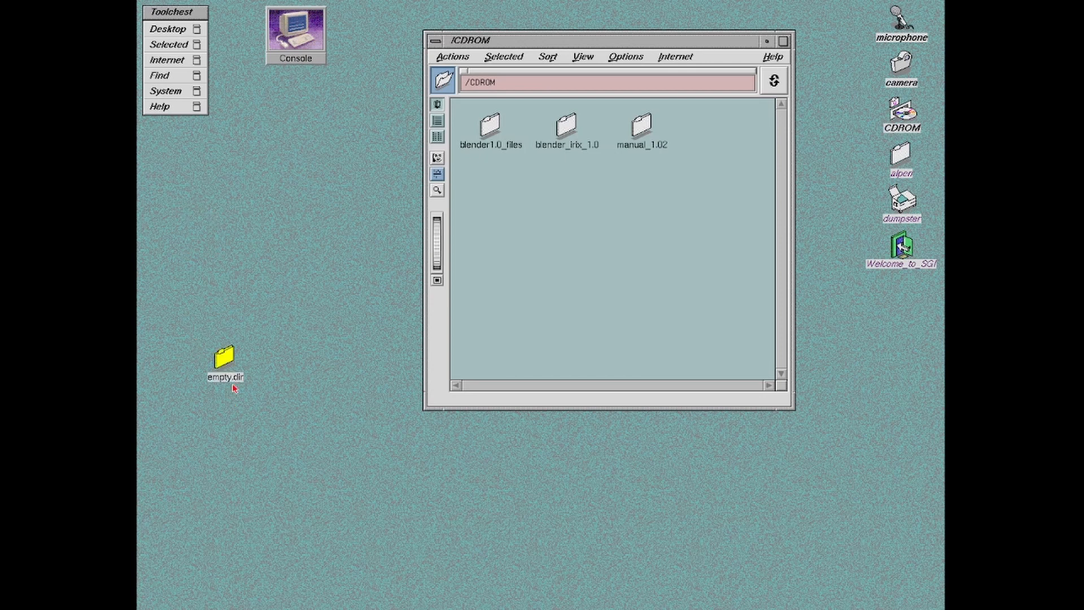
click(235, 378)
key(BackSpace)
text(blendertmp)
key(Return)
drag(224, 349, 167, 140)
Step: Copy the blender1.0_files, blender_irix_1.0 and manual_1.02 folders from the CDROM into blendertmp
drag(692, 153, 522, 169)
drag(704, 176, 181, 150)
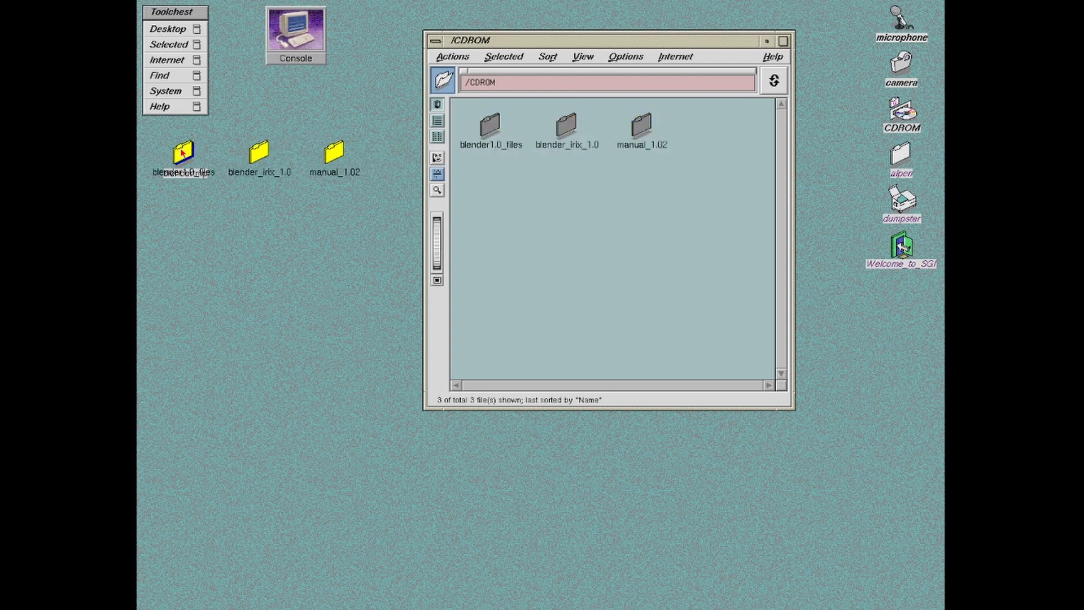
click(444, 324)
click(443, 323)
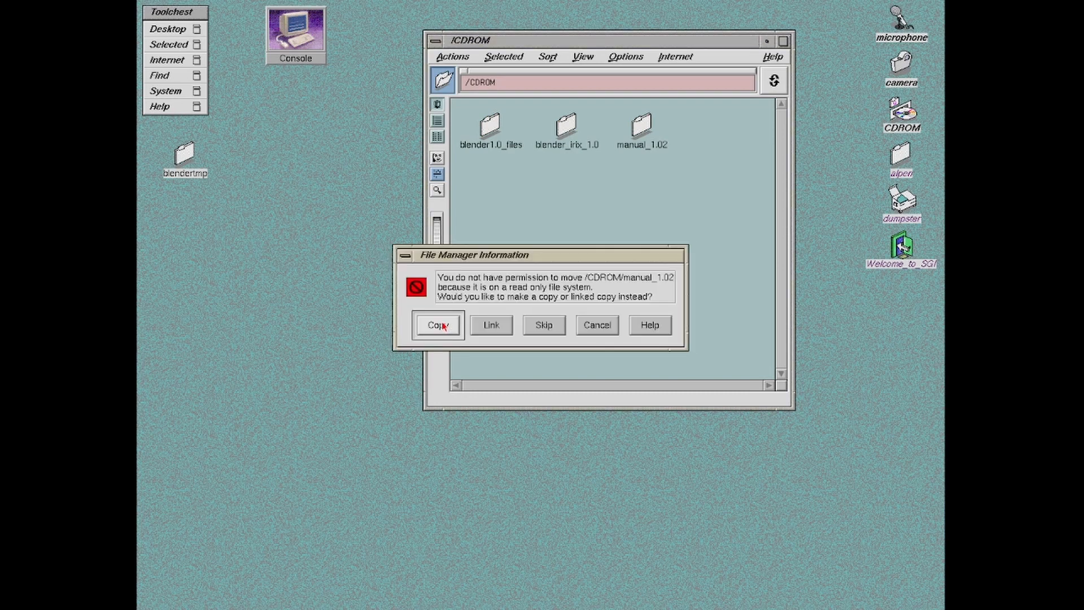
click(443, 324)
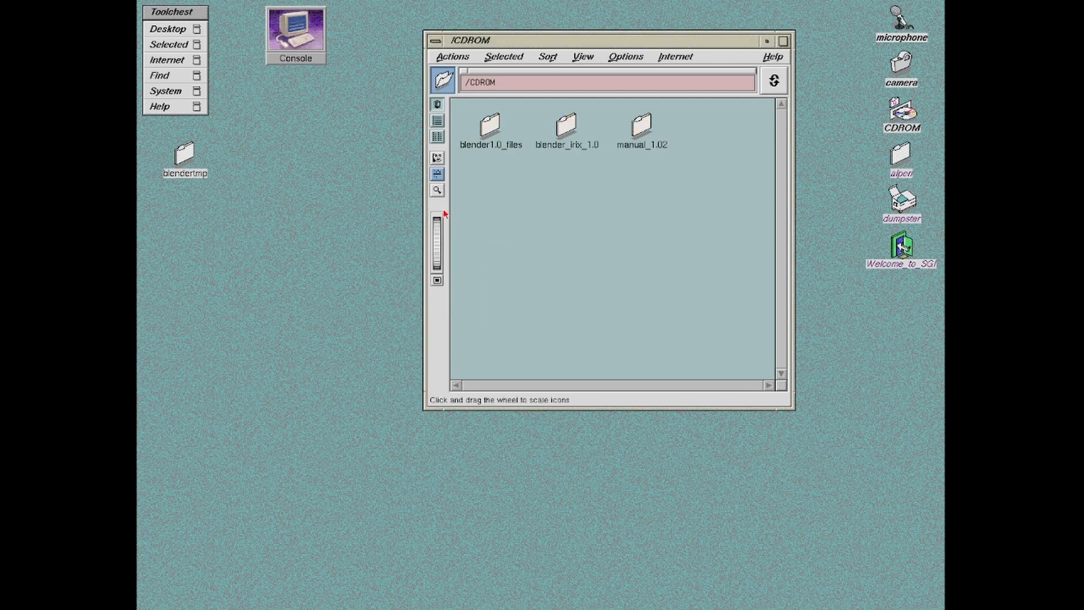
Step: Close the CDROM window, open the user's home directory and navigate up to /usr/people/
double_click(437, 41)
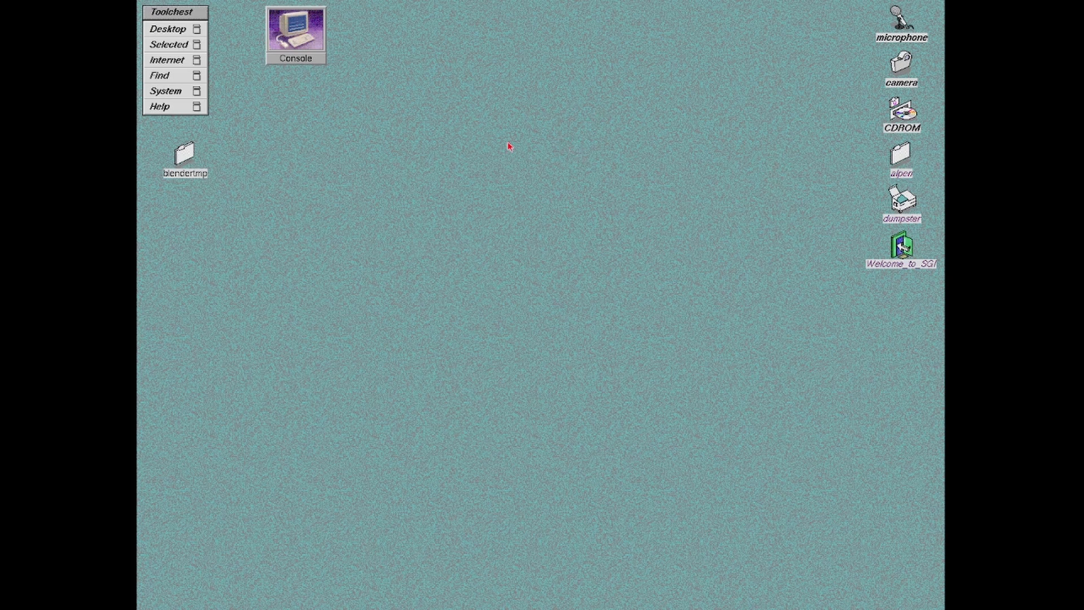
double_click(901, 153)
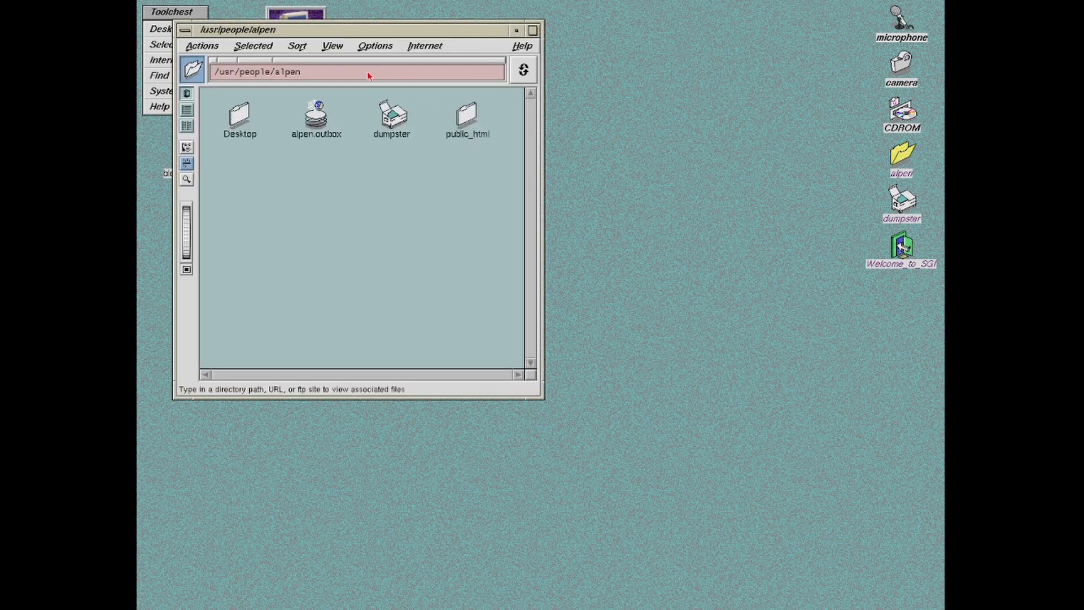
key(Return)
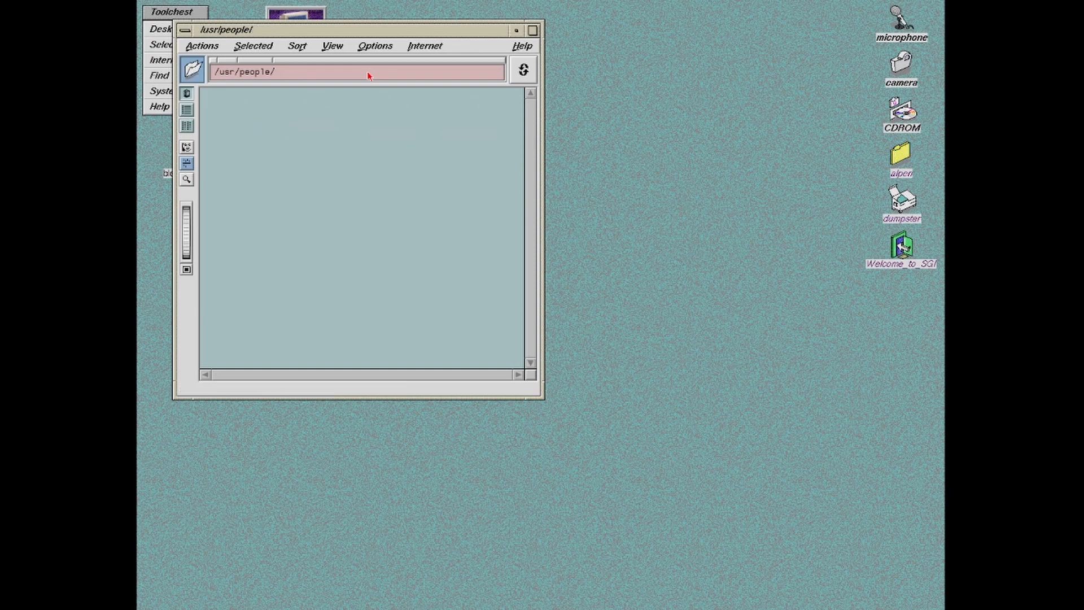
Step: Try to move the blend folder from /usr/people to the dumpster
click(391, 115)
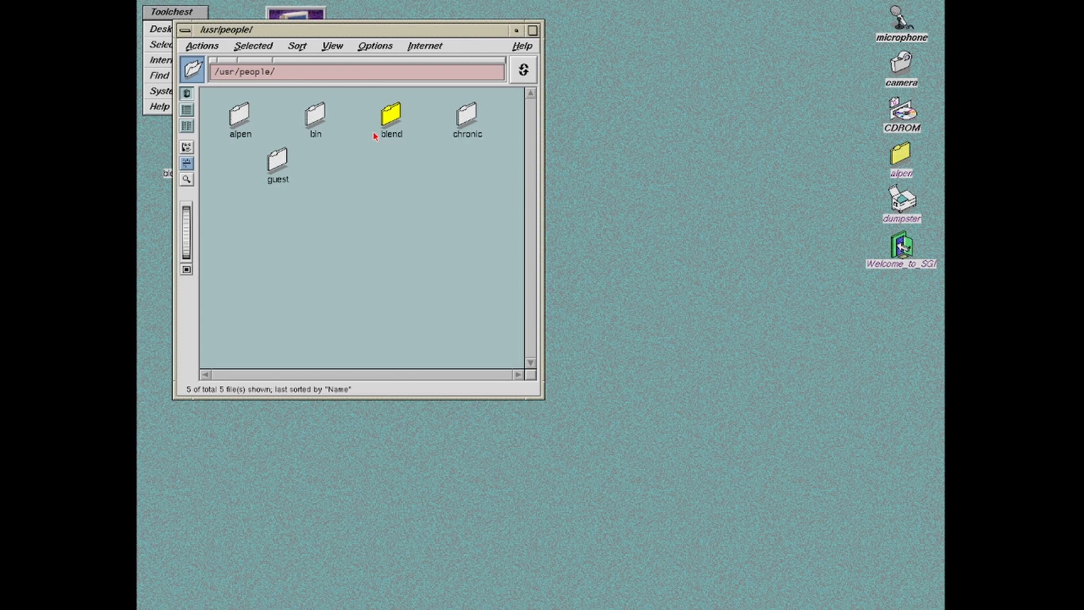
click(386, 118)
drag(386, 119, 902, 199)
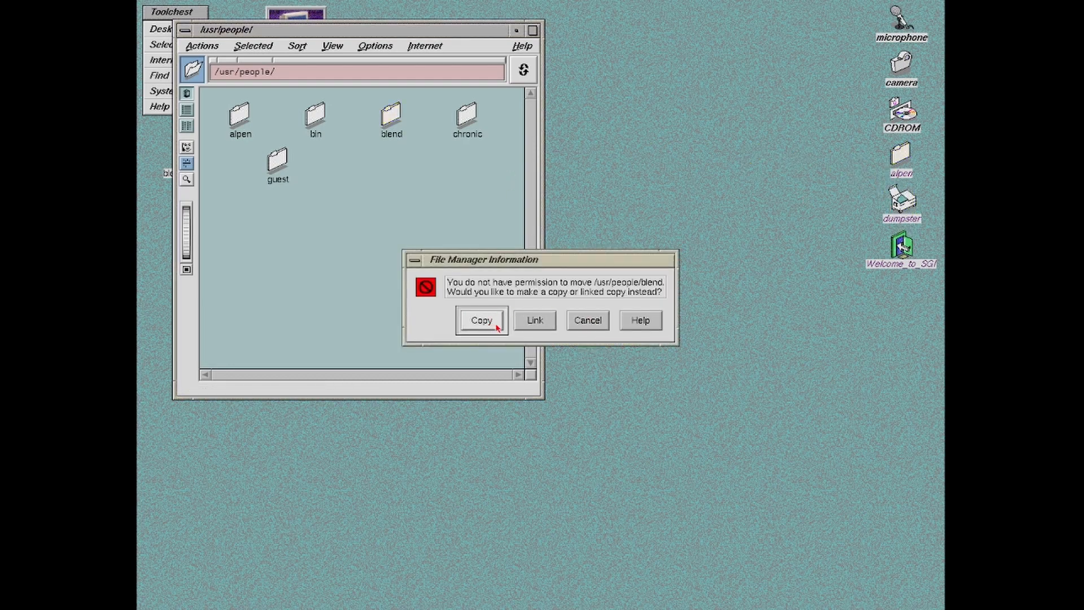
click(588, 320)
Step: Open the permissions settings for the /usr/people directory and accept the administrative privileges warning, turning off its future display
right_click(399, 244)
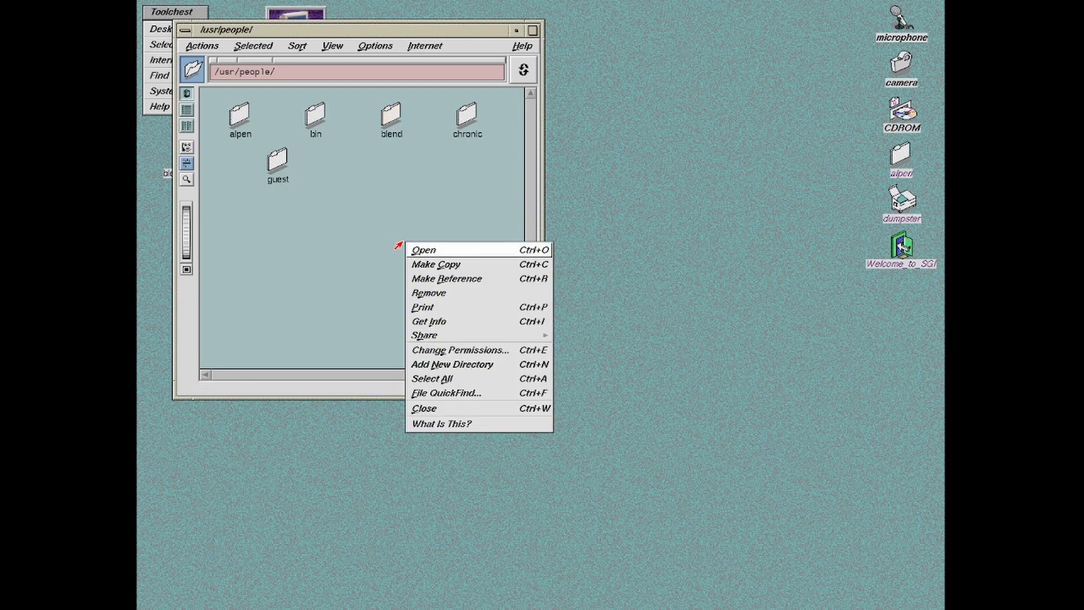
click(428, 350)
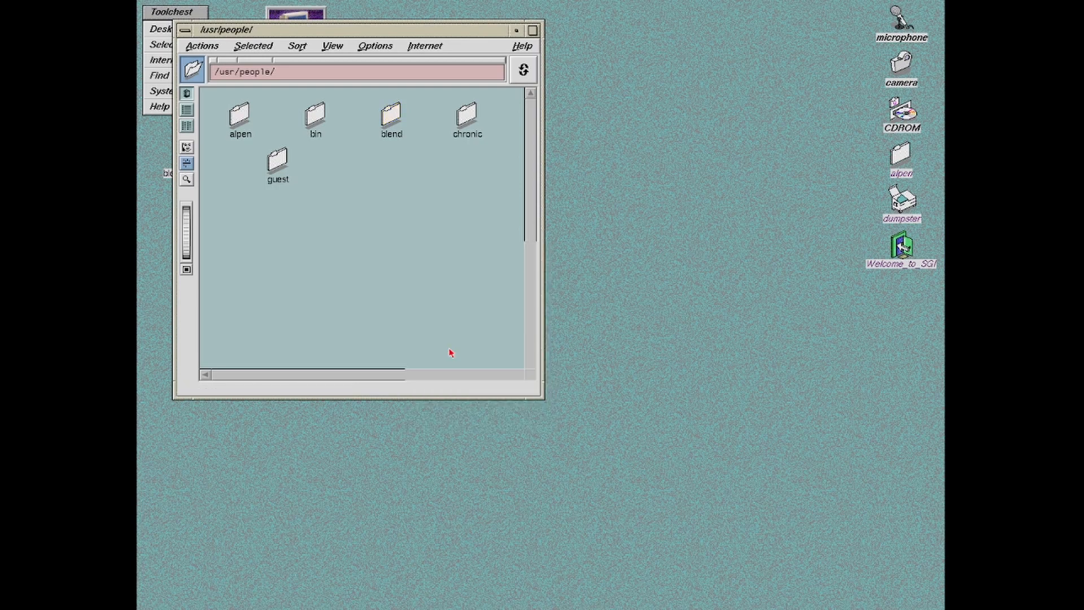
right_click(388, 191)
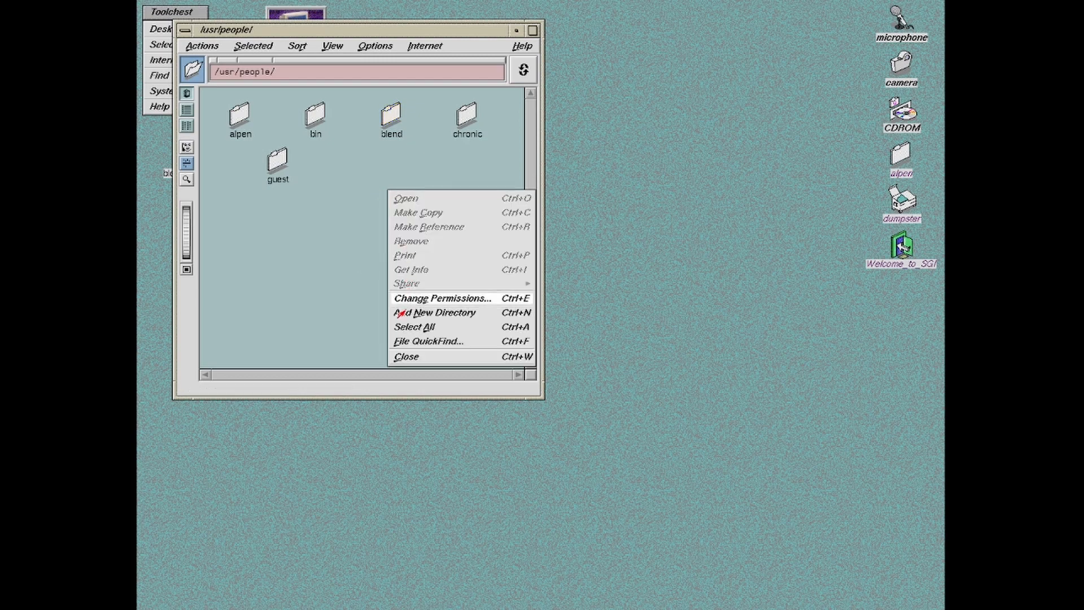
click(407, 301)
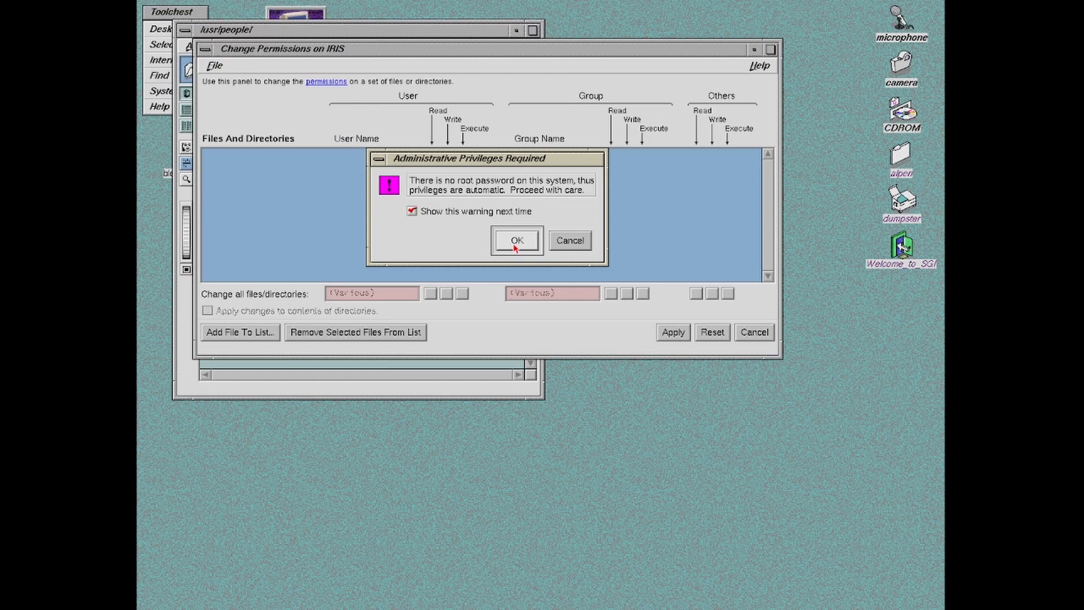
key(Return)
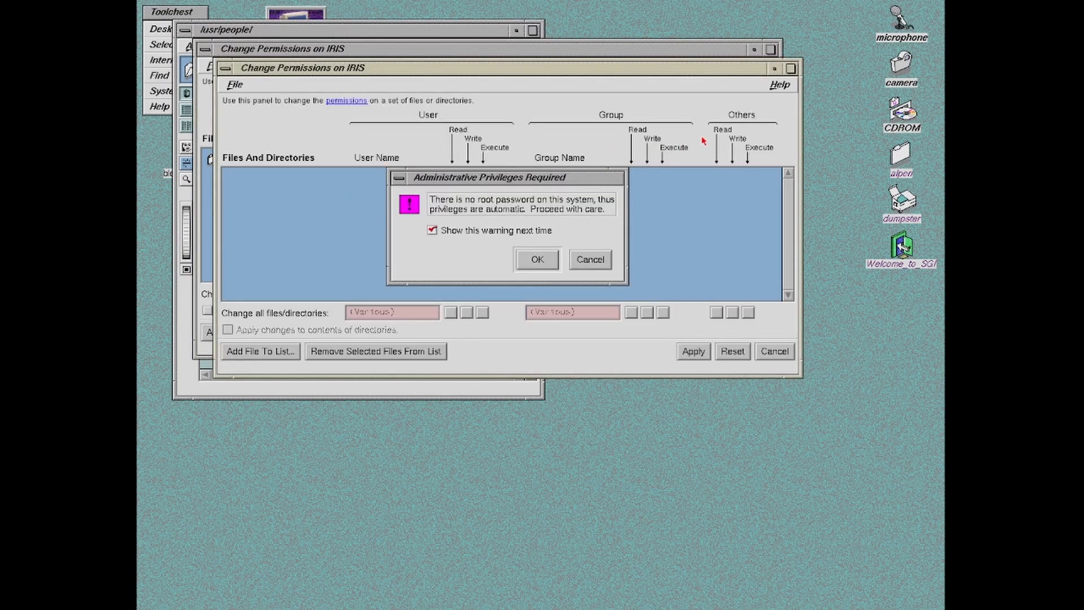
click(432, 230)
click(536, 258)
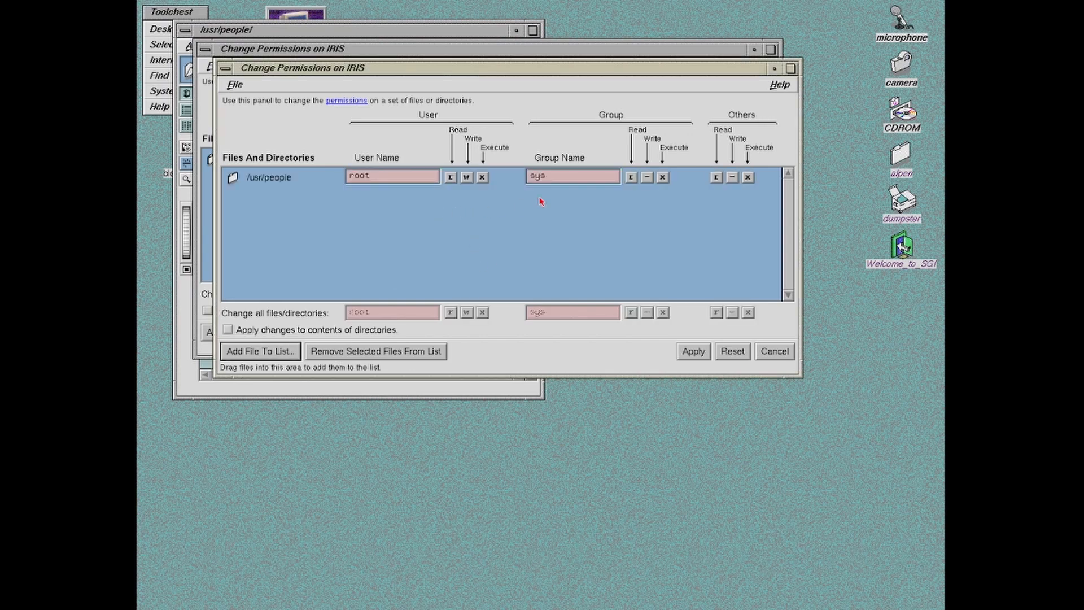
Step: Enable group write permission on /usr/people, apply it with the directory warning turned off, and close both Change Permissions windows
click(647, 178)
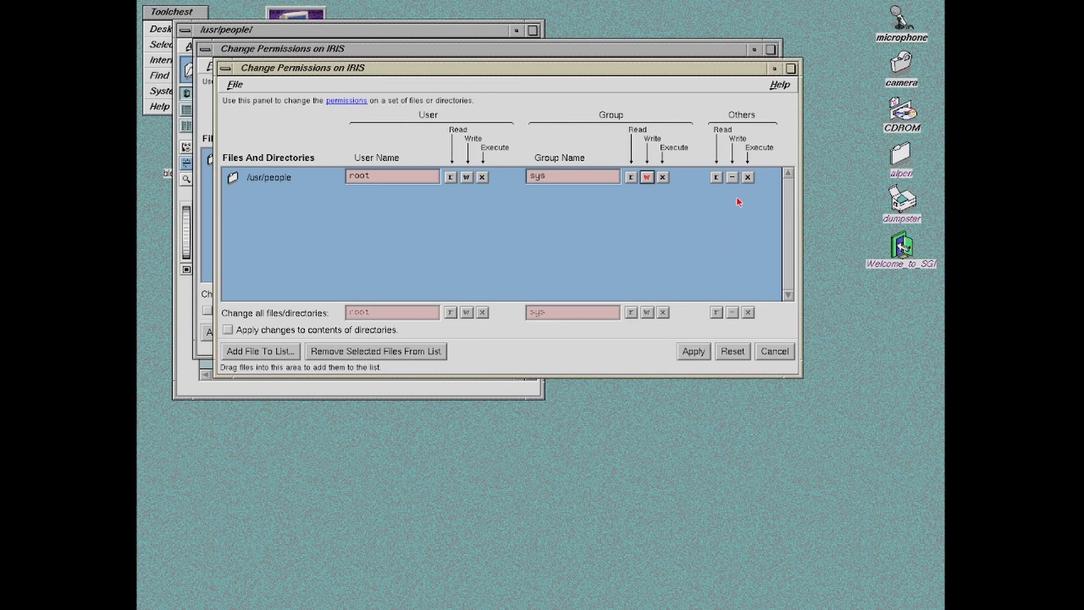
click(694, 351)
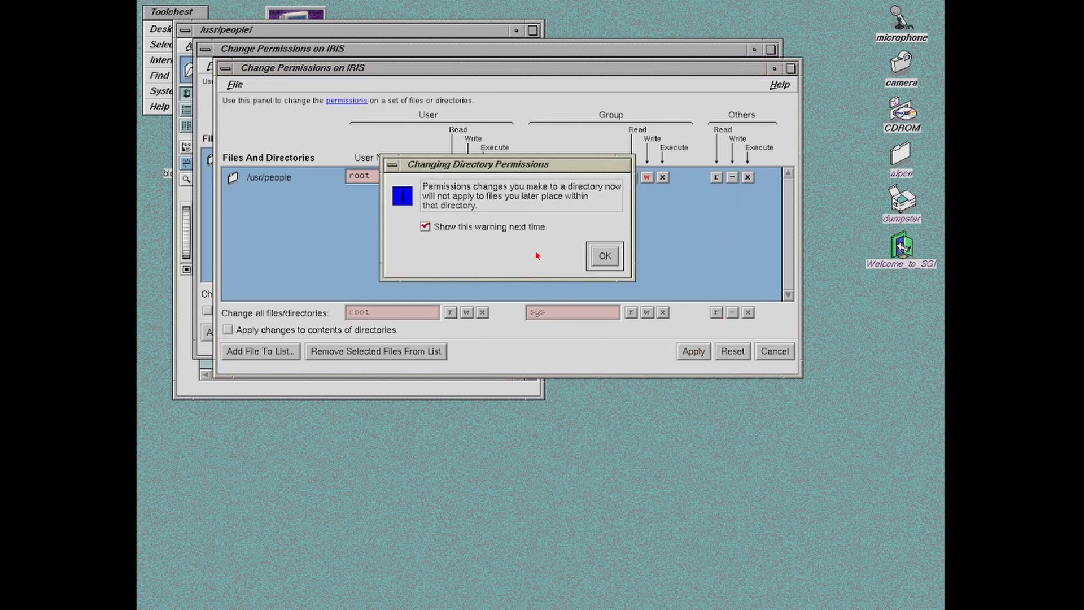
click(427, 226)
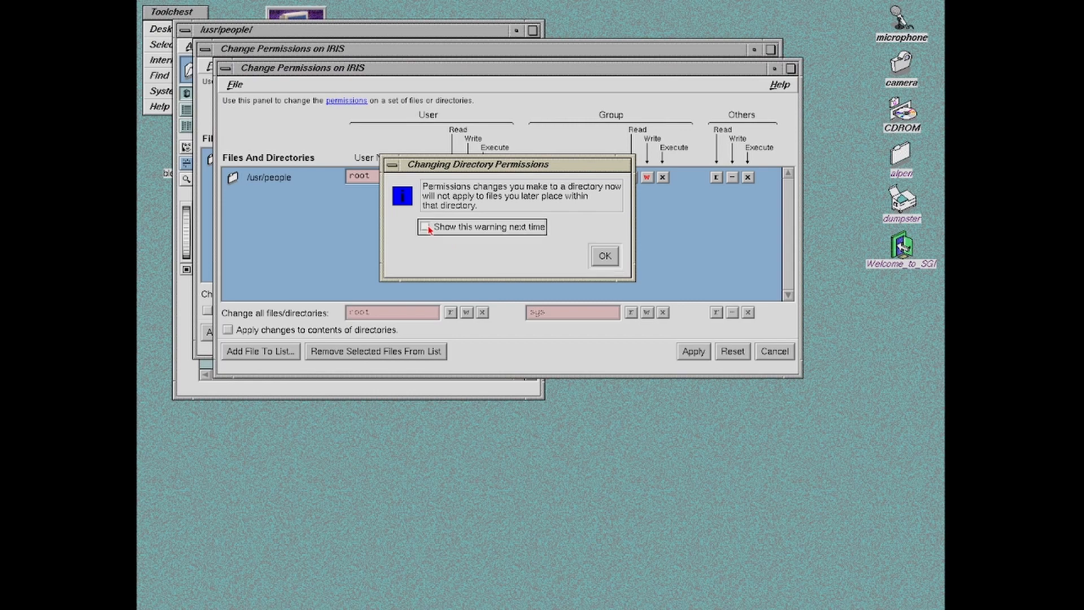
click(605, 255)
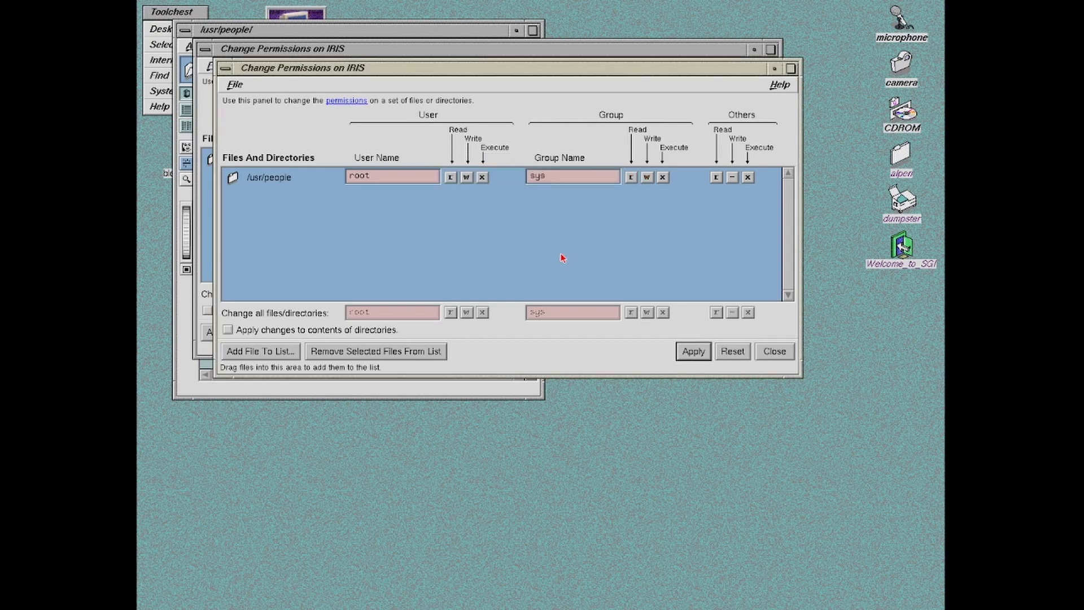
click(436, 50)
double_click(205, 50)
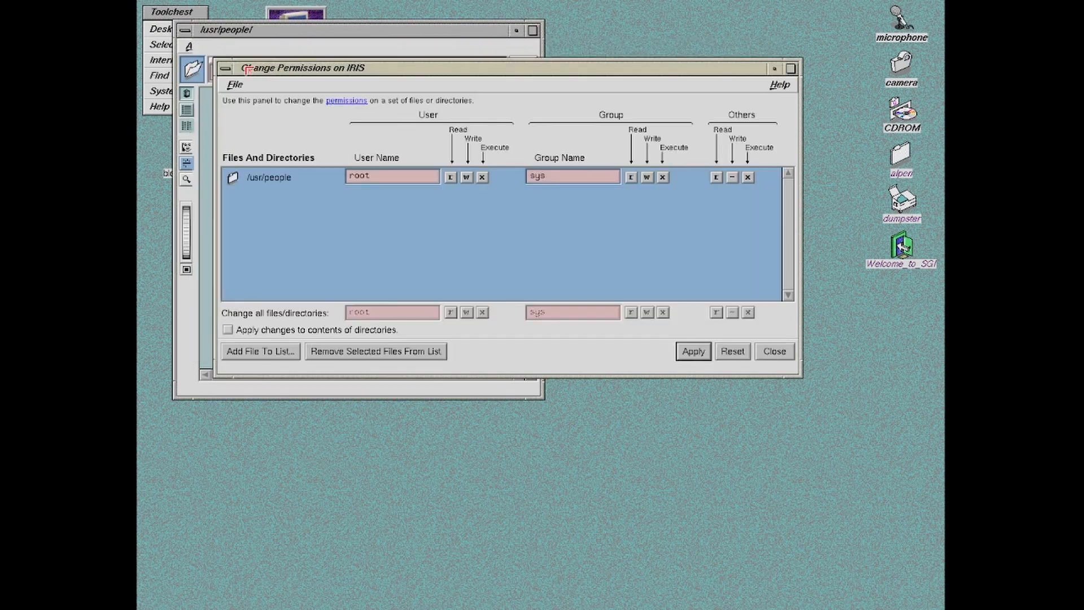
click(703, 355)
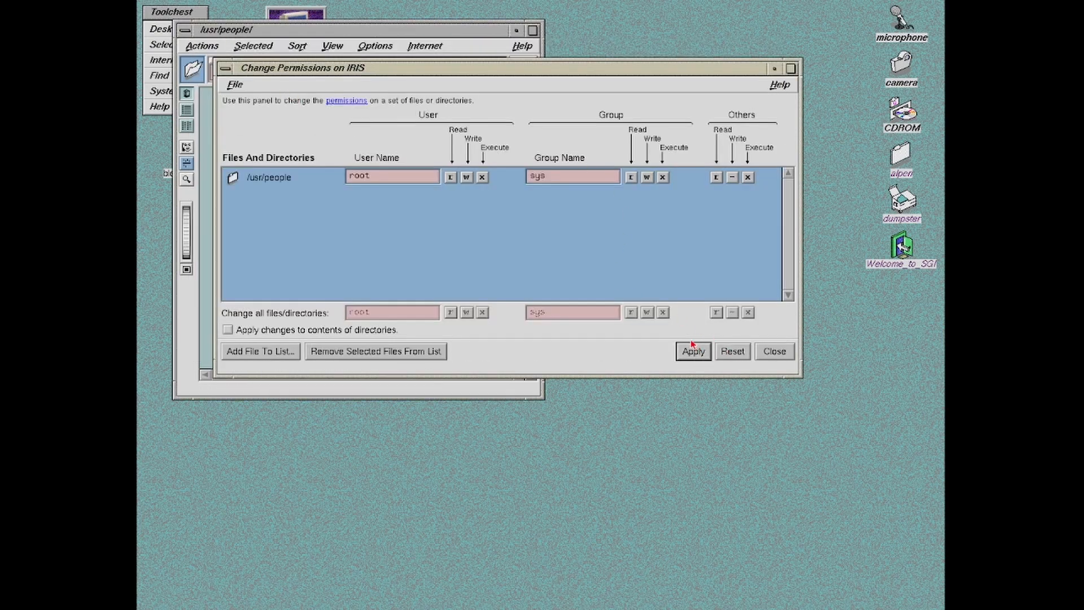
click(767, 357)
Step: Move the blend and bin folders to the dumpster, place guest in the first row, and close the /usr/people window
click(384, 113)
drag(389, 117, 901, 201)
drag(316, 120, 903, 202)
drag(277, 163, 284, 116)
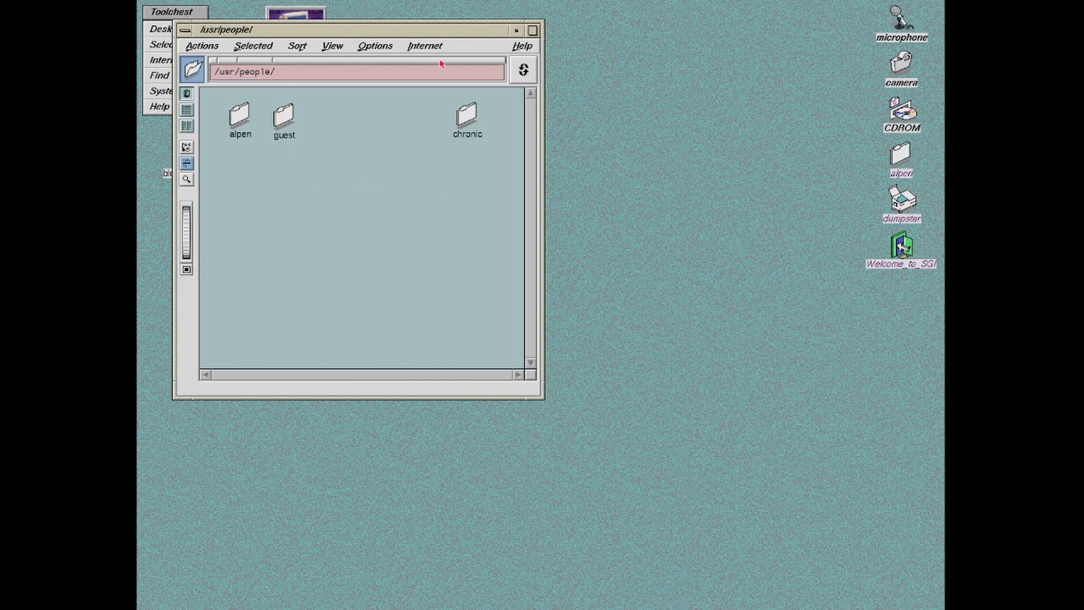
double_click(185, 30)
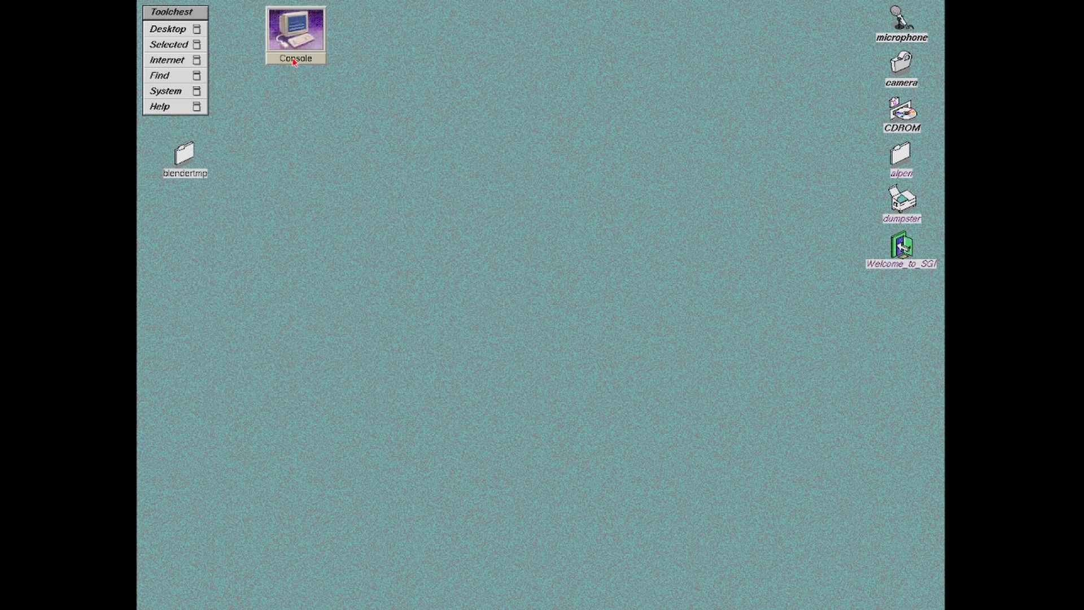
Step: Restore the minimized Console window and close it
double_click(287, 59)
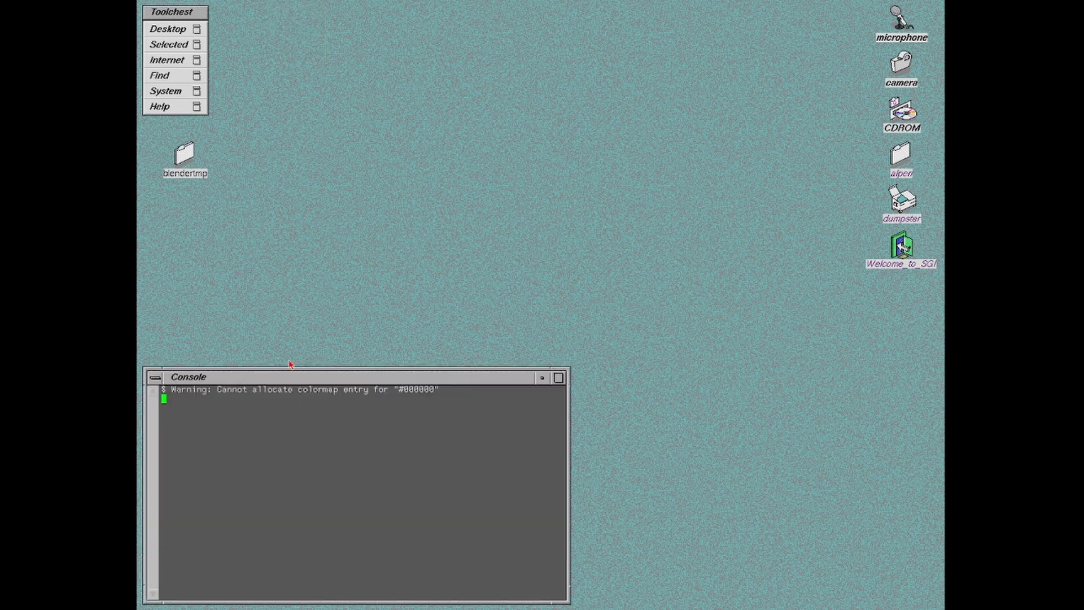
drag(215, 378, 351, 176)
click(289, 169)
click(289, 169)
Step: Open blendertmp on the desktop, go into blender1.0_files and open the nested blender1.0_files folder
double_click(186, 157)
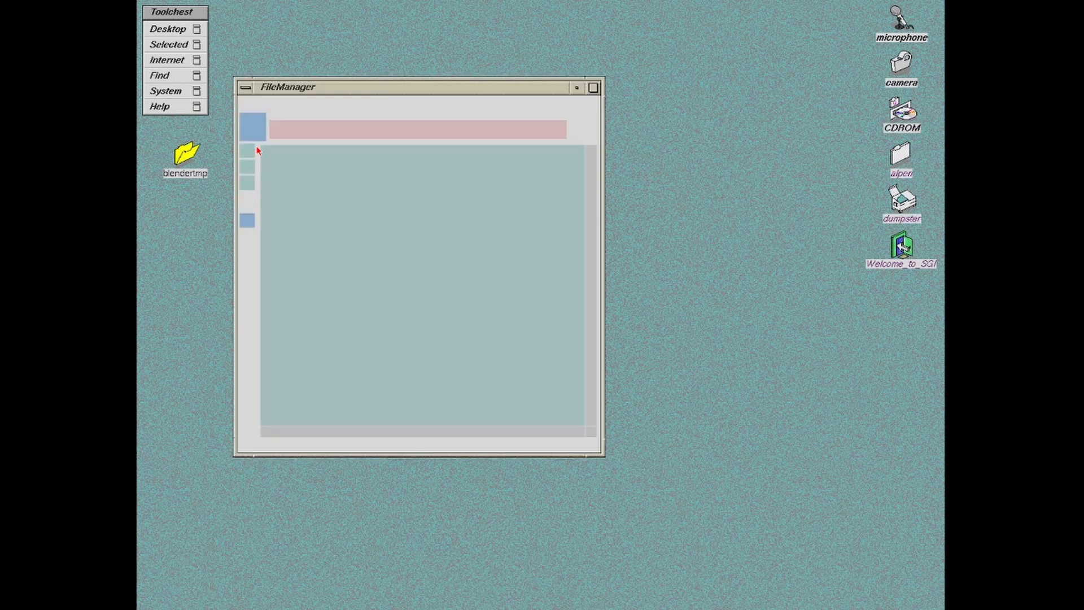
drag(315, 90, 400, 91)
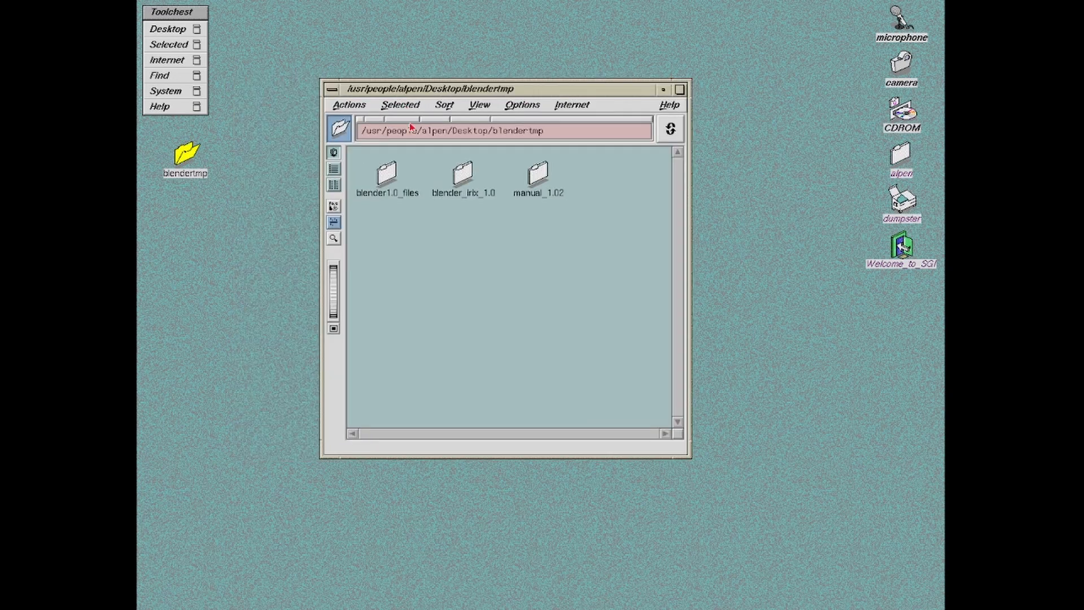
double_click(388, 178)
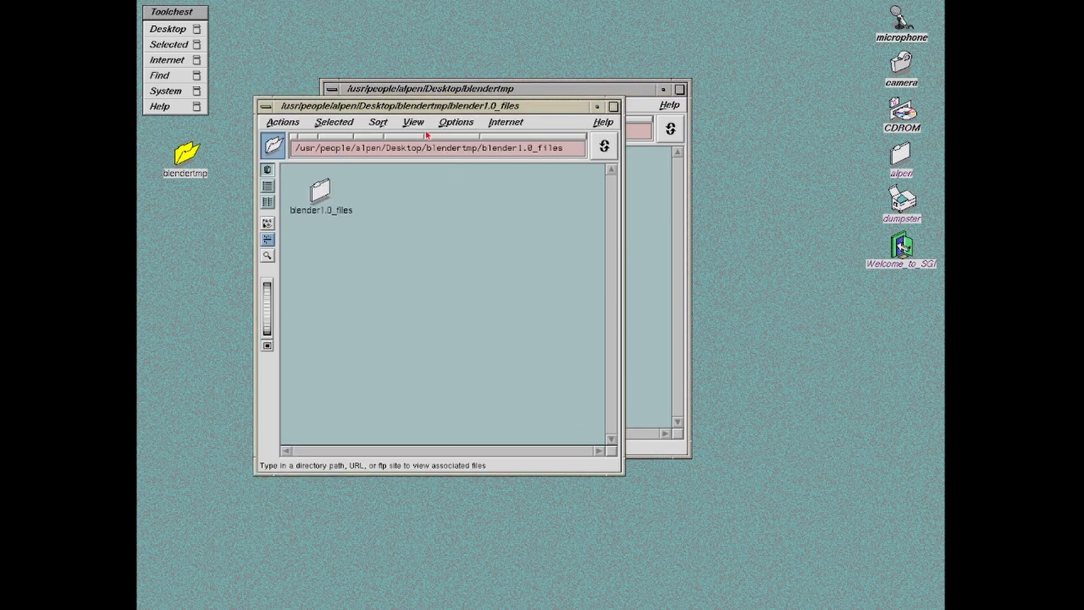
double_click(321, 194)
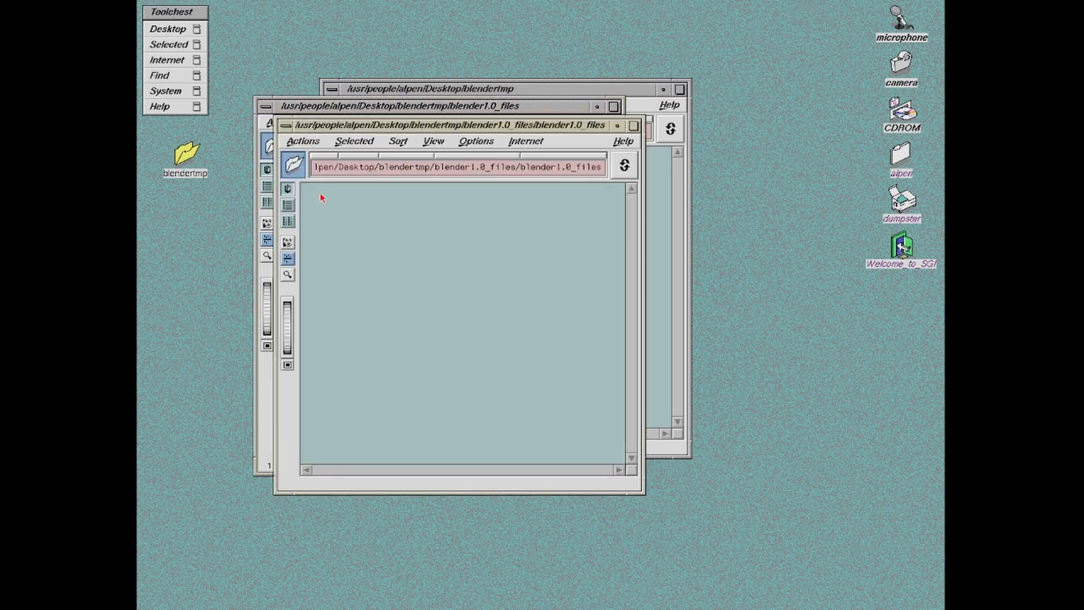
drag(377, 127, 475, 148)
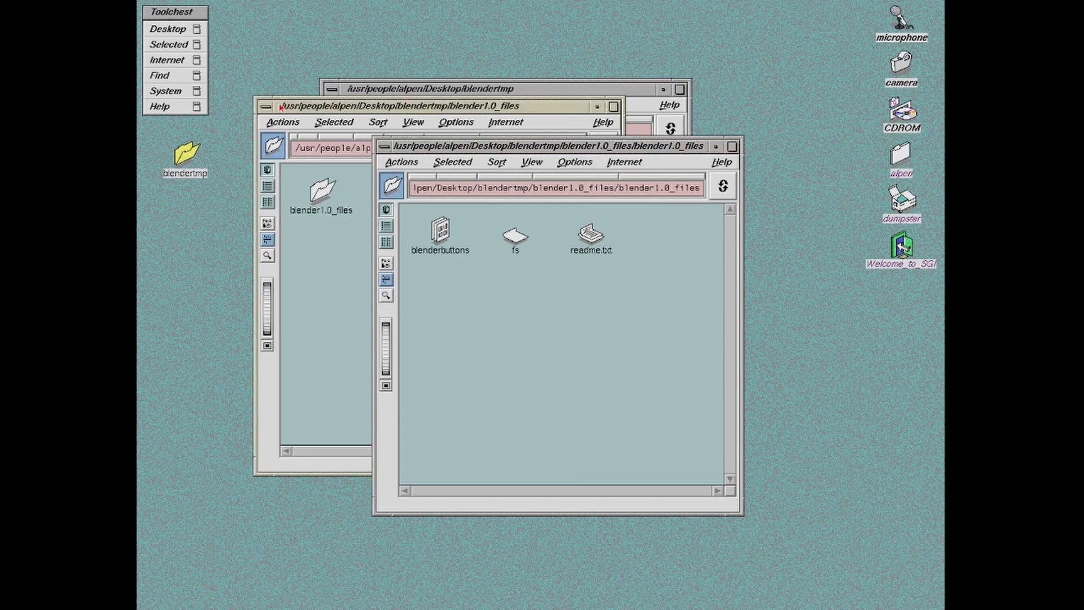
Step: Close the two parent folder windows, leaving only the nested blender1.0_files window open near the desktop's centre
double_click(263, 108)
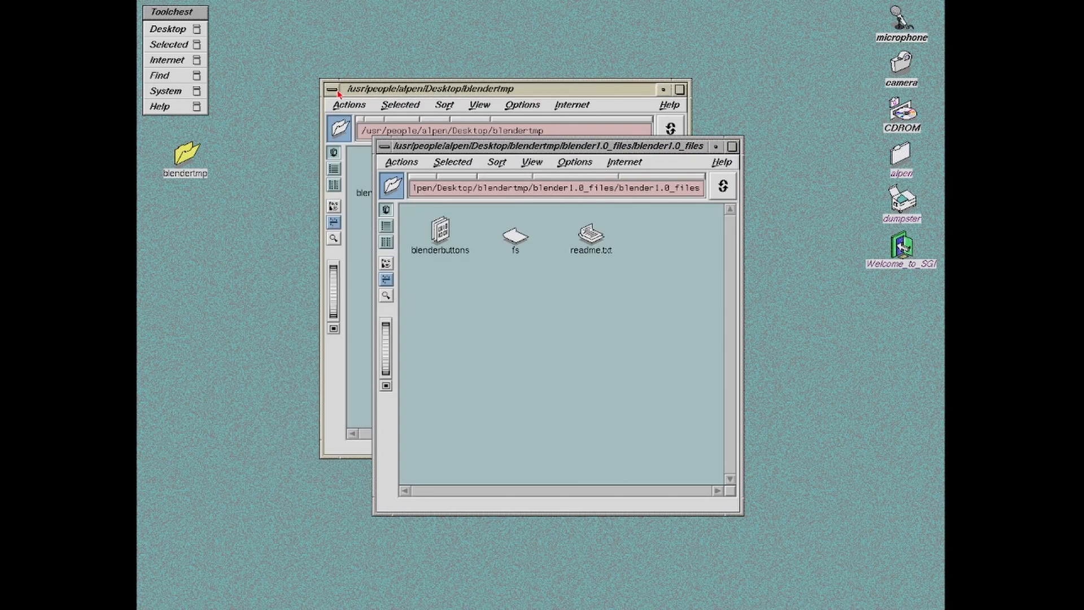
click(379, 134)
double_click(332, 89)
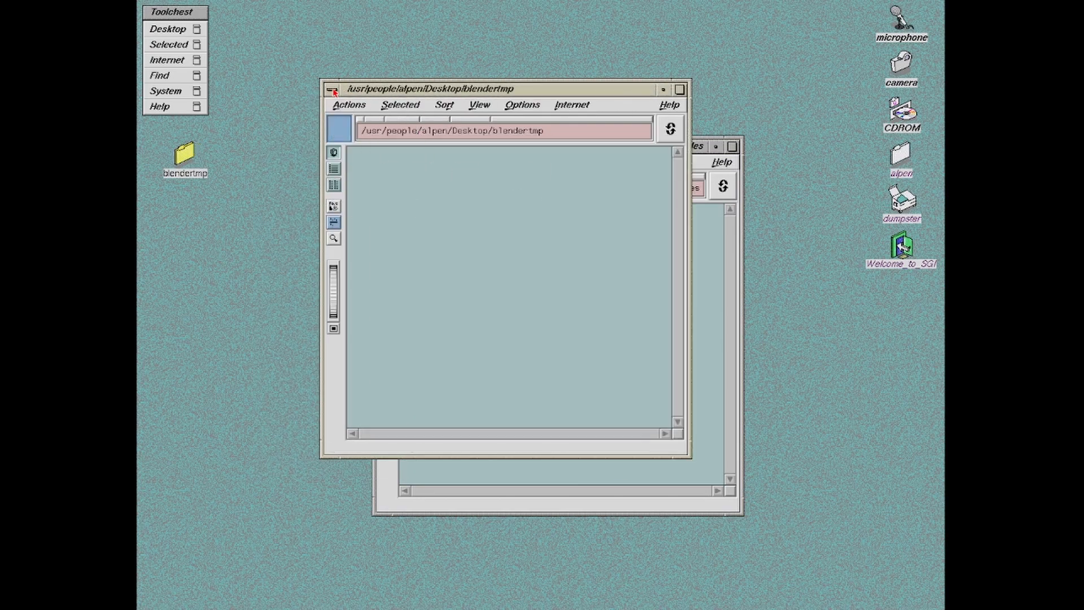
drag(491, 148, 409, 121)
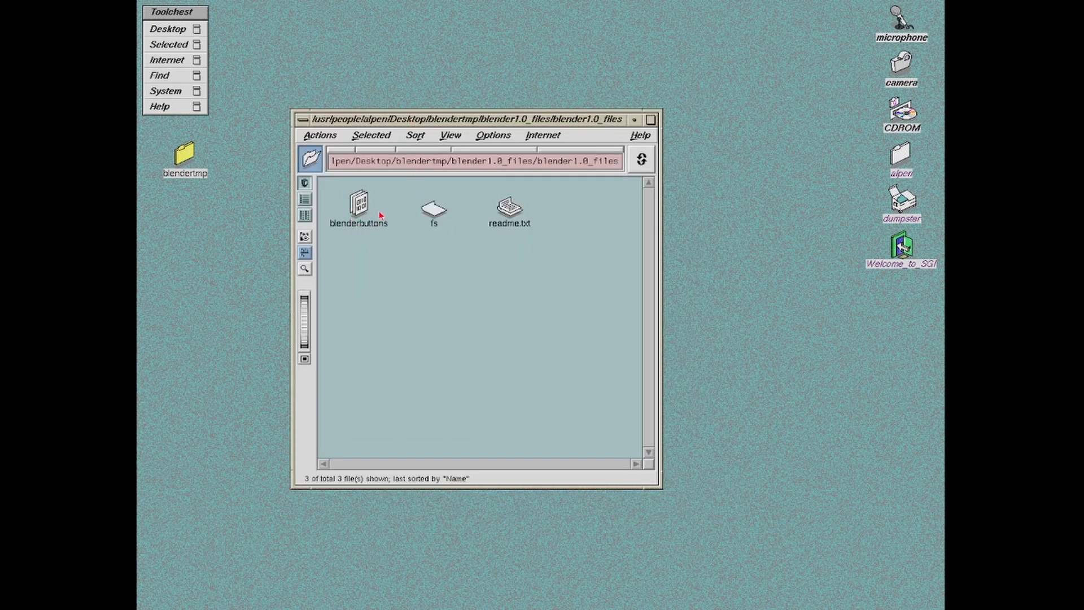
Step: Try to open blenderbuttons and readme.txt, dismiss the error, and minimize the blender1.0_files window
double_click(360, 206)
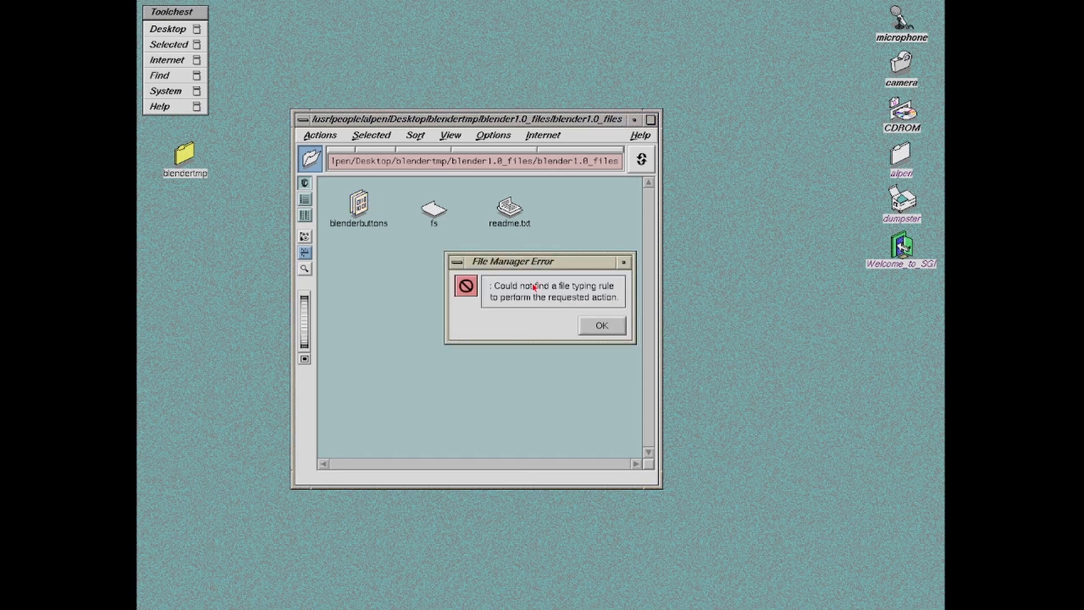
click(602, 326)
double_click(506, 223)
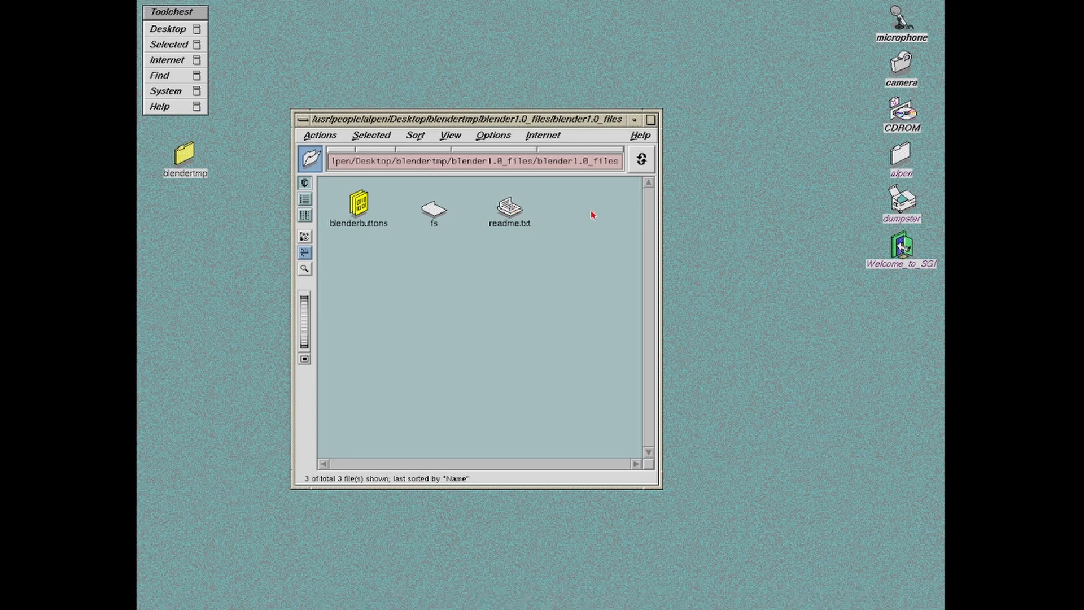
click(296, 120)
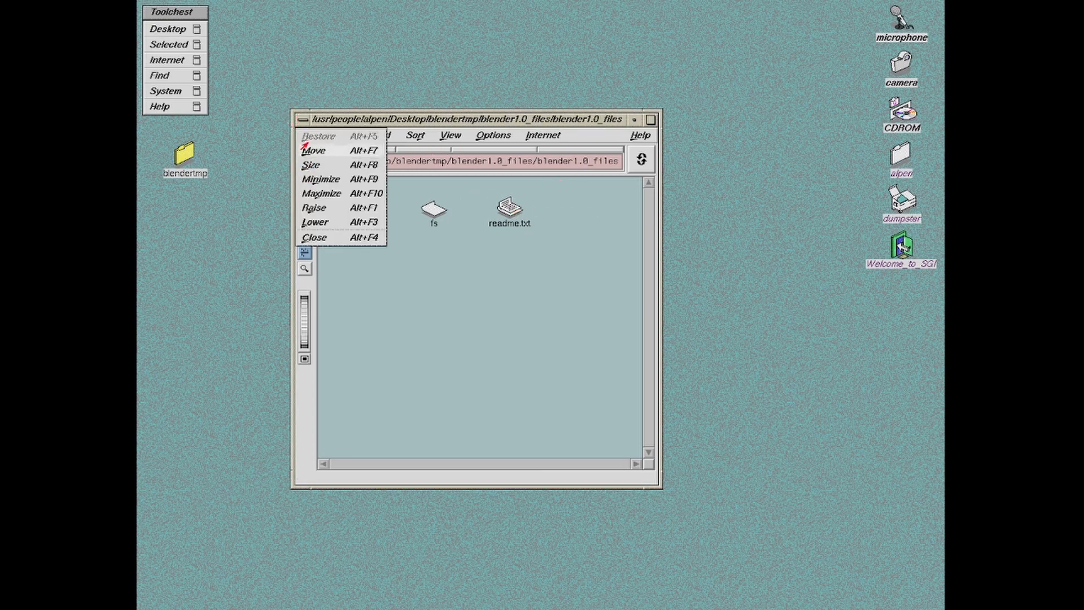
click(313, 180)
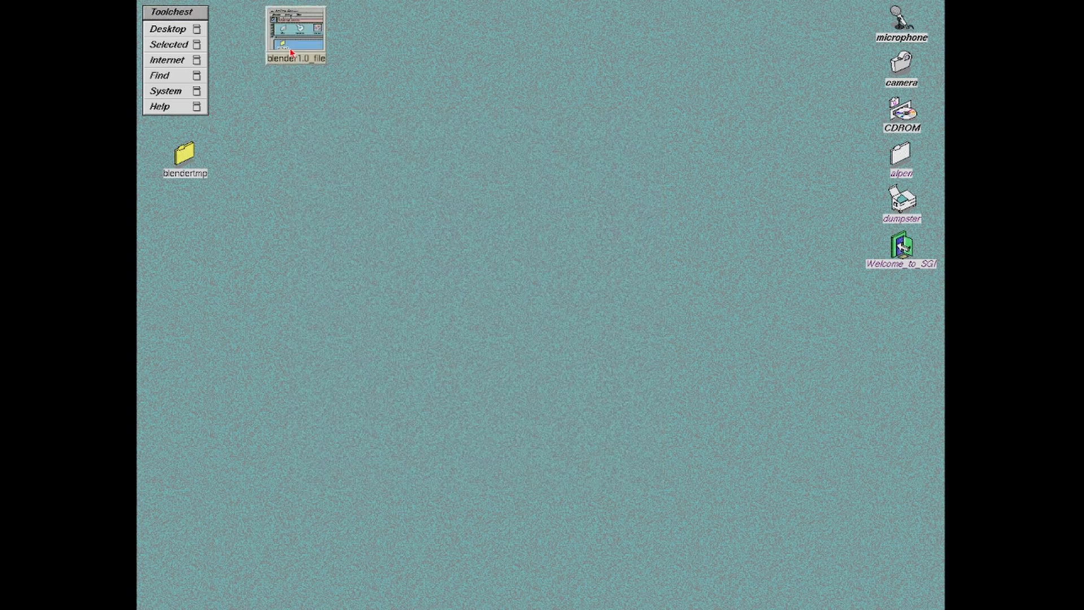
Step: Open the Applications page of the Icon Catalog and adjust the size of its icons
click(175, 92)
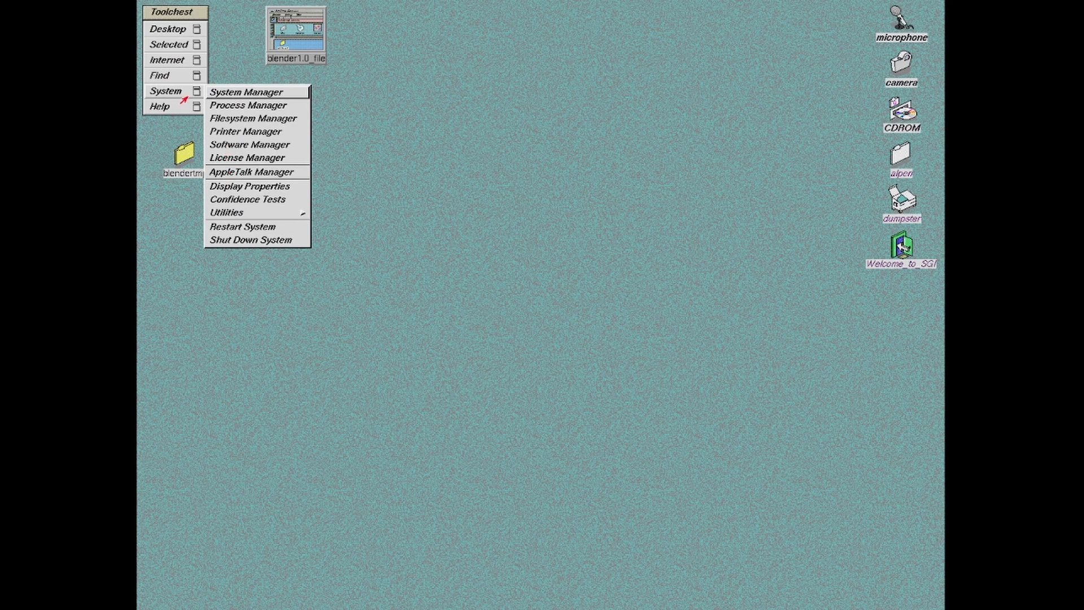
click(169, 78)
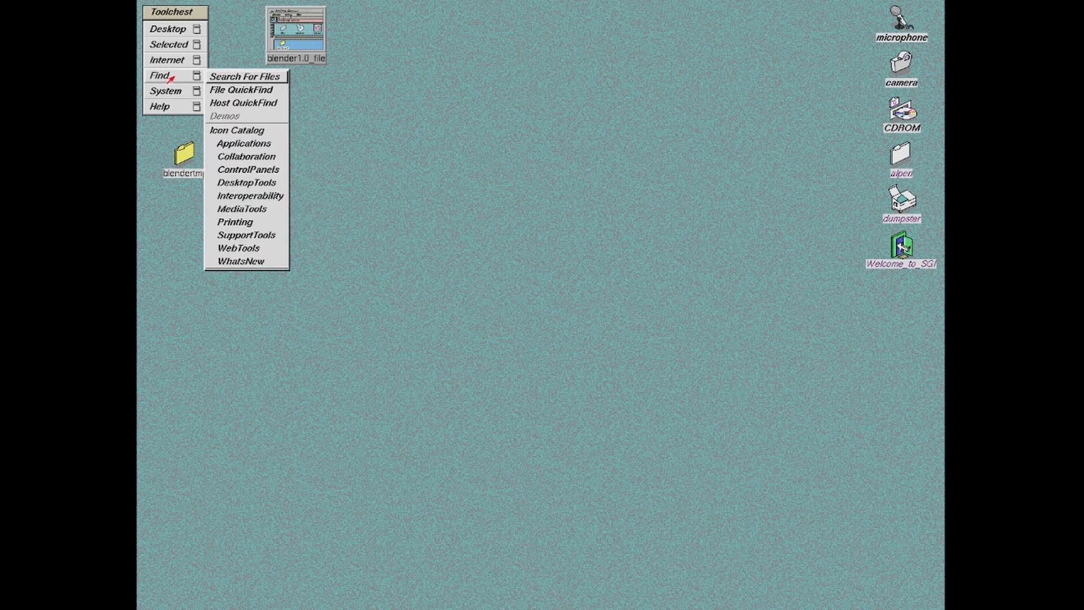
click(222, 148)
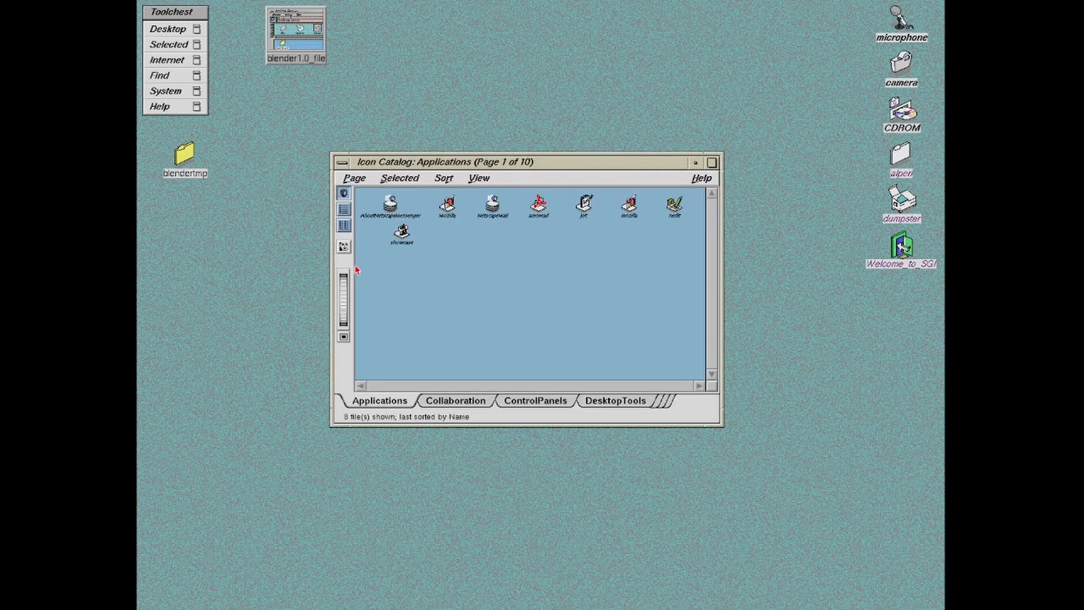
drag(343, 282, 347, 243)
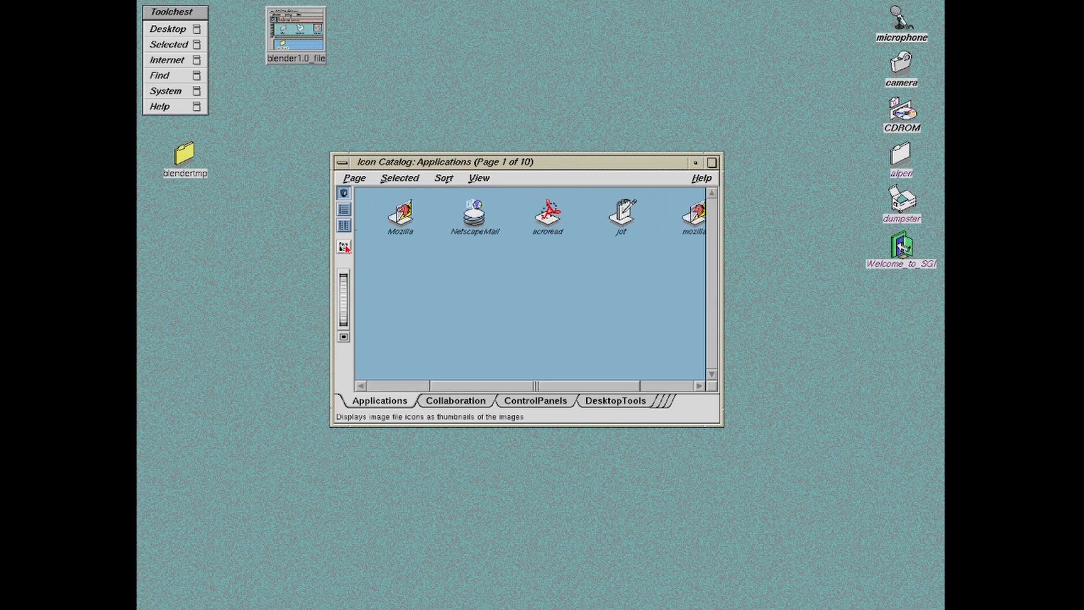
click(344, 247)
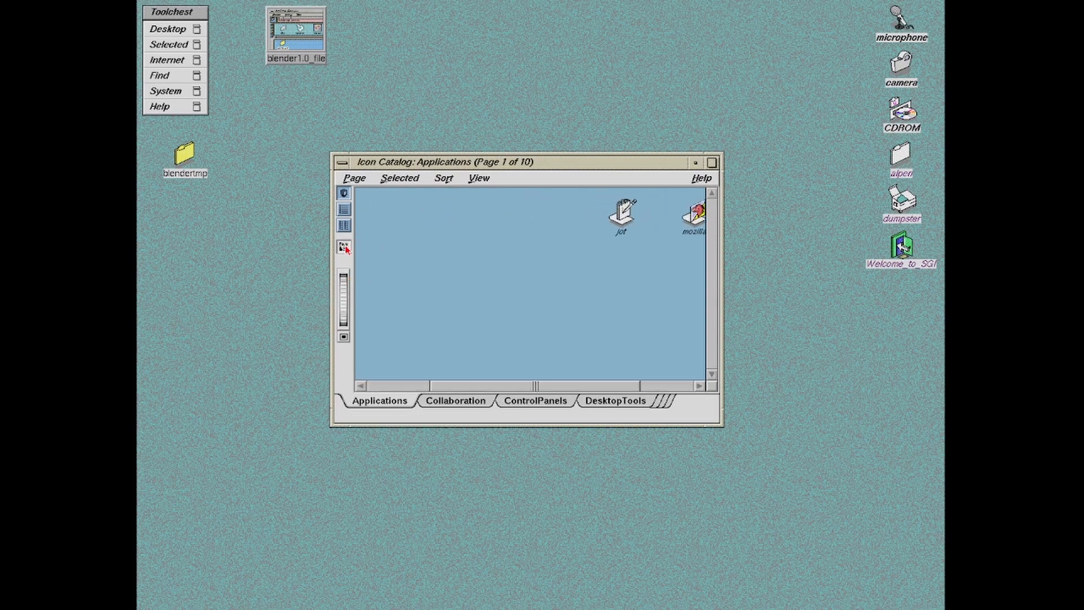
mouse_move(346, 299)
mouse_down()
mouse_move(339, 279)
mouse_move(341, 324)
mouse_move(348, 303)
mouse_up()
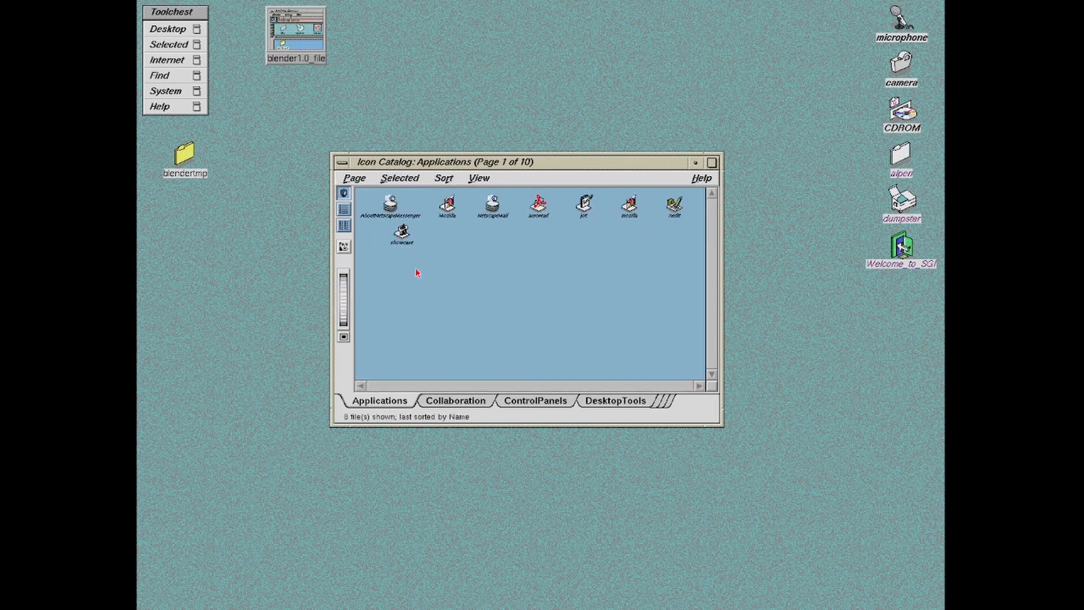
Step: Launch the jot text editor, close the Icon Catalog and move the Untitled editor window clear of the blendertmp folder
click(587, 206)
double_click(590, 204)
double_click(341, 164)
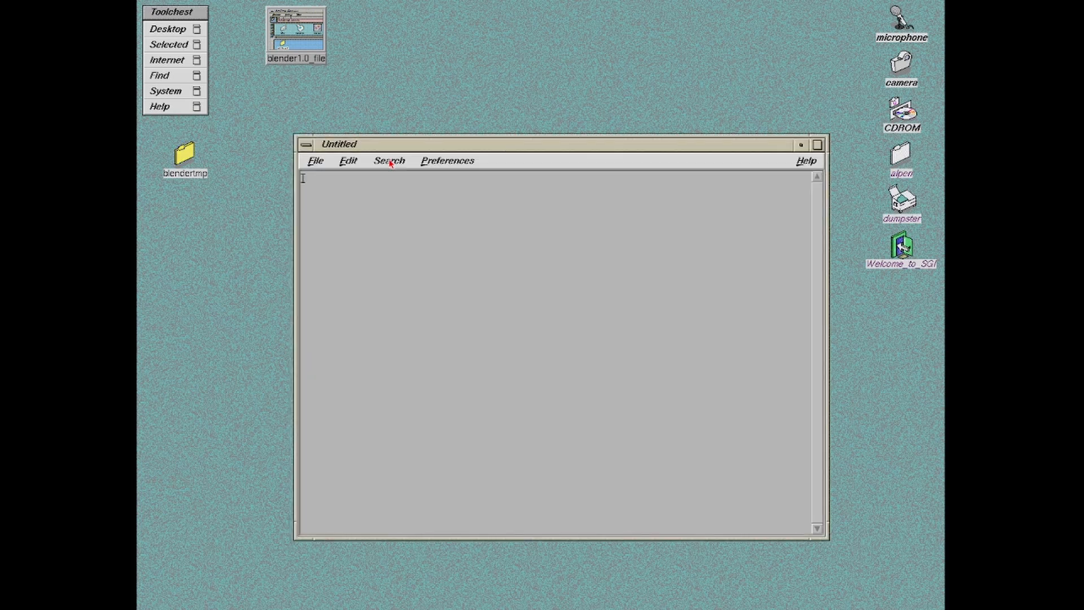
drag(445, 145, 519, 120)
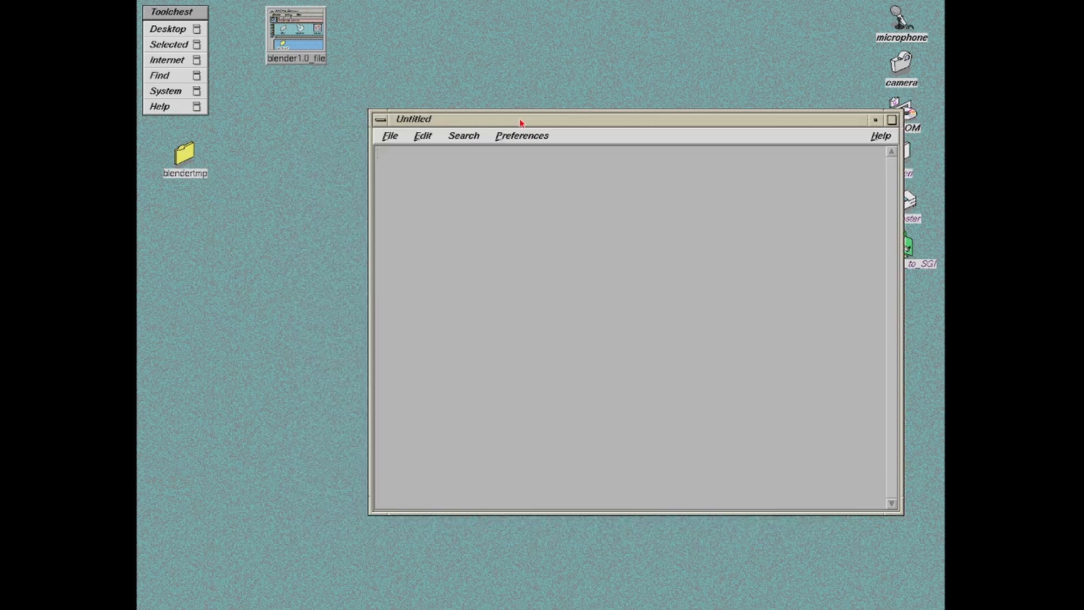
Step: Open readme.txt in the editor from the nested blender1.0_files folder inside blendertmp on the Desktop
click(390, 140)
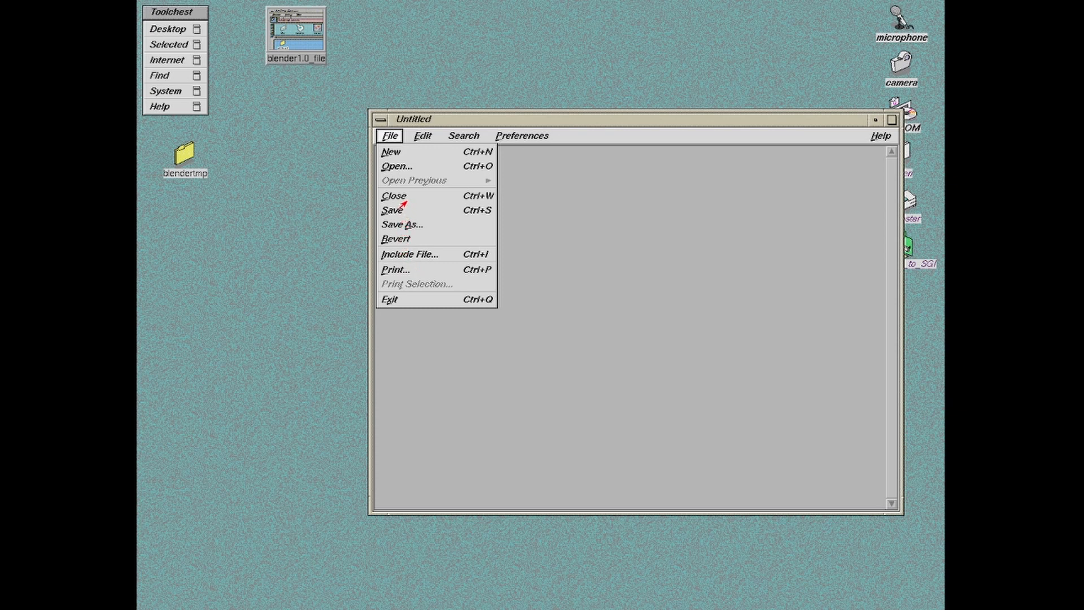
click(387, 168)
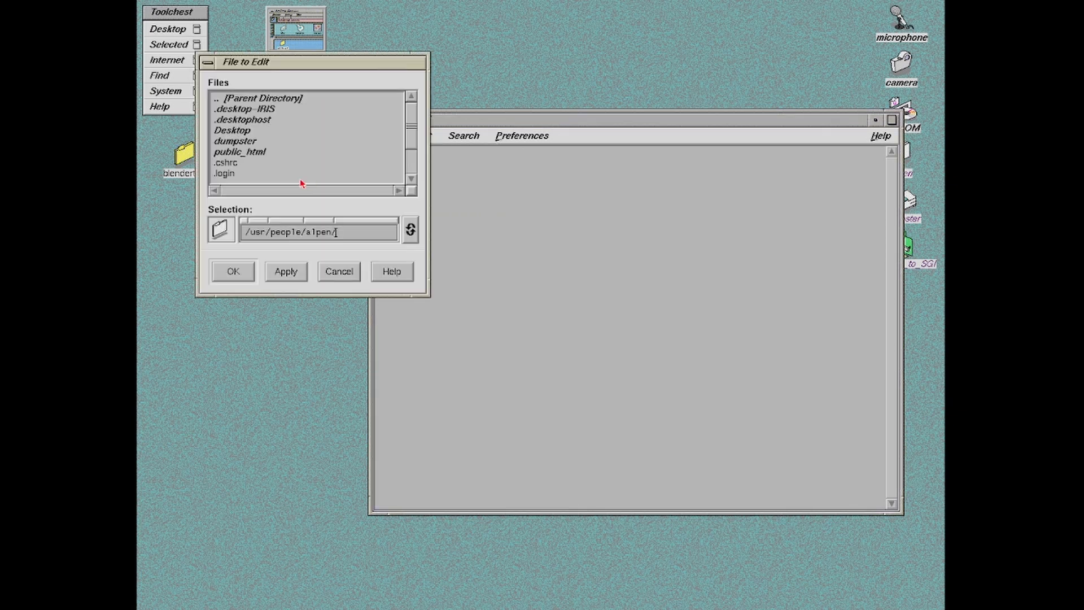
click(238, 131)
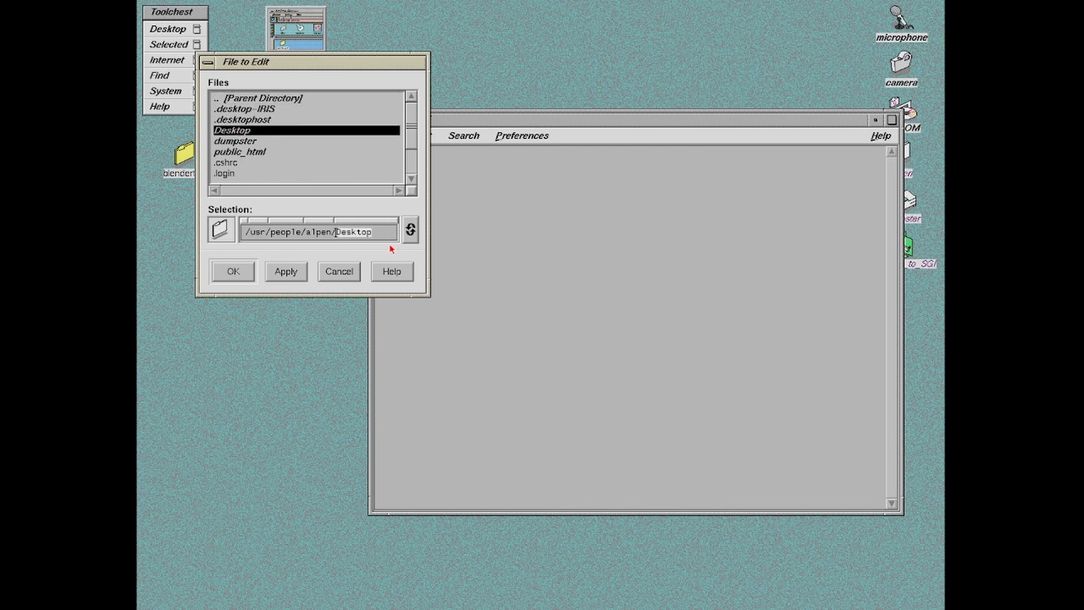
double_click(236, 132)
double_click(260, 121)
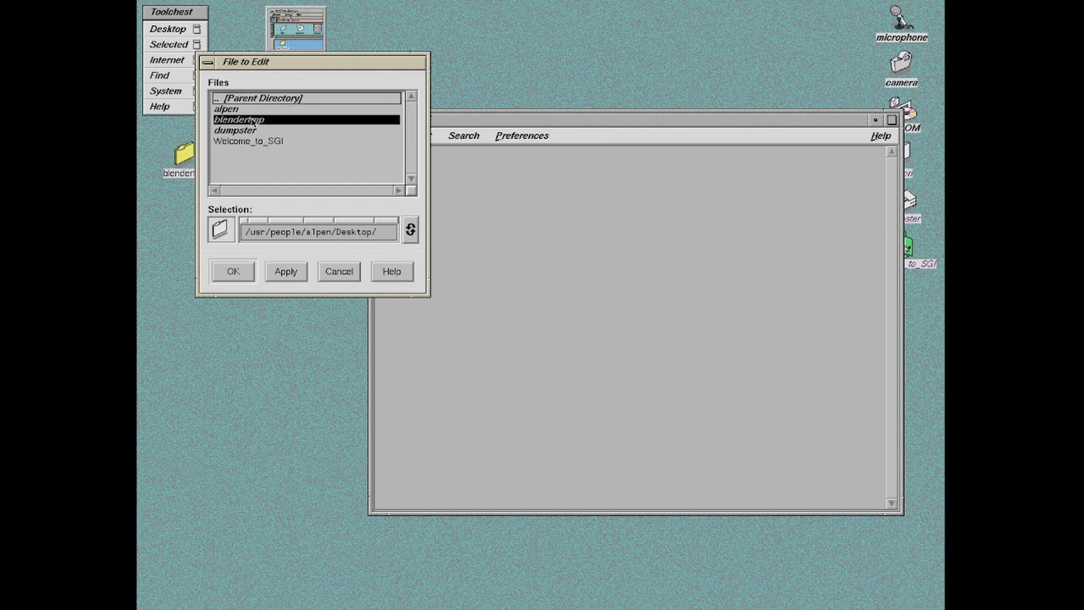
double_click(255, 110)
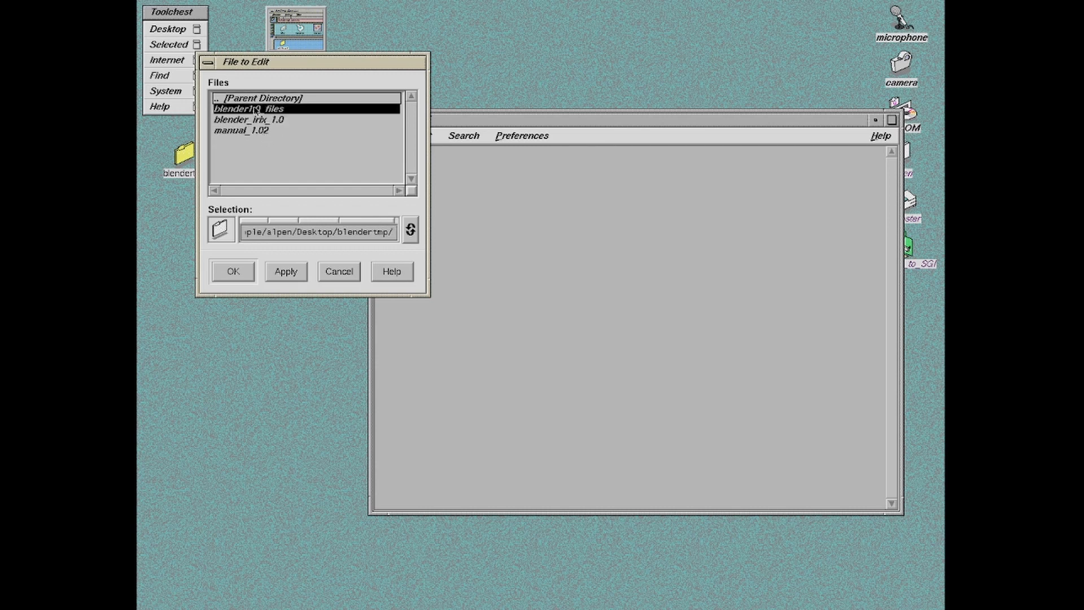
double_click(255, 110)
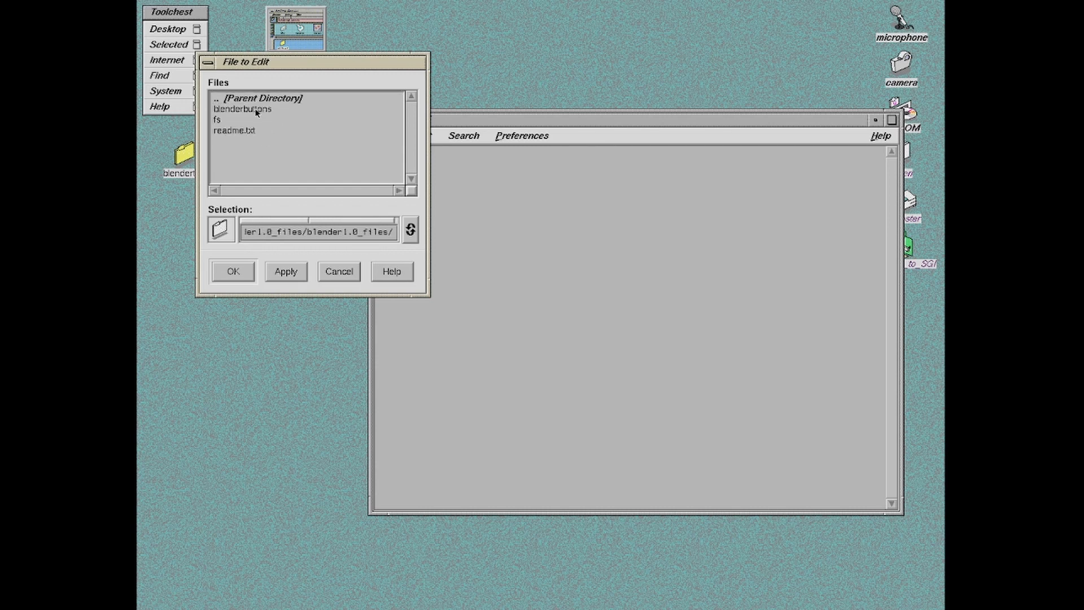
click(219, 133)
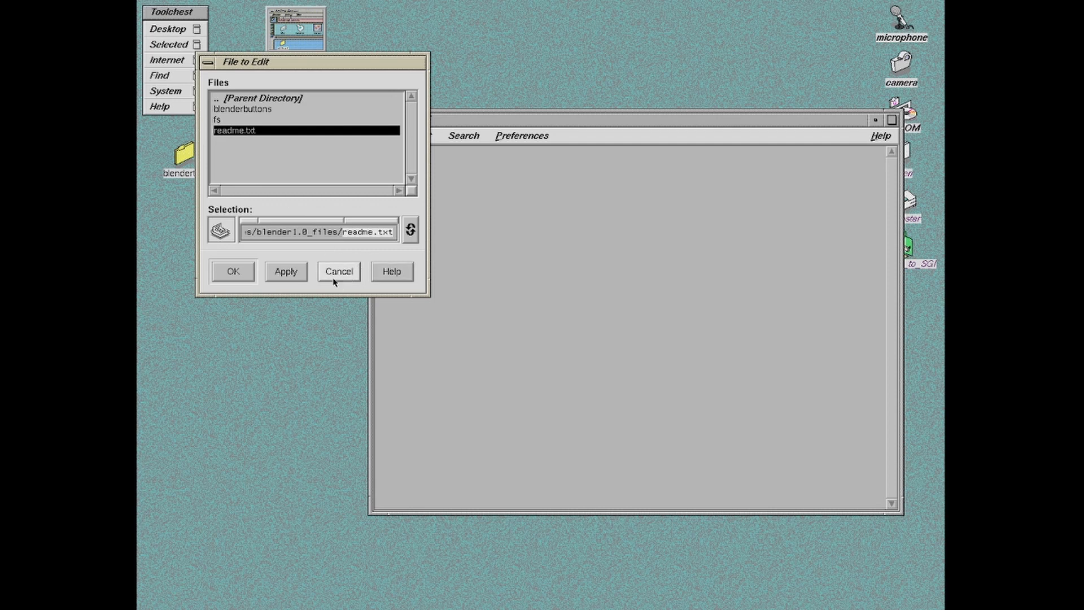
click(284, 273)
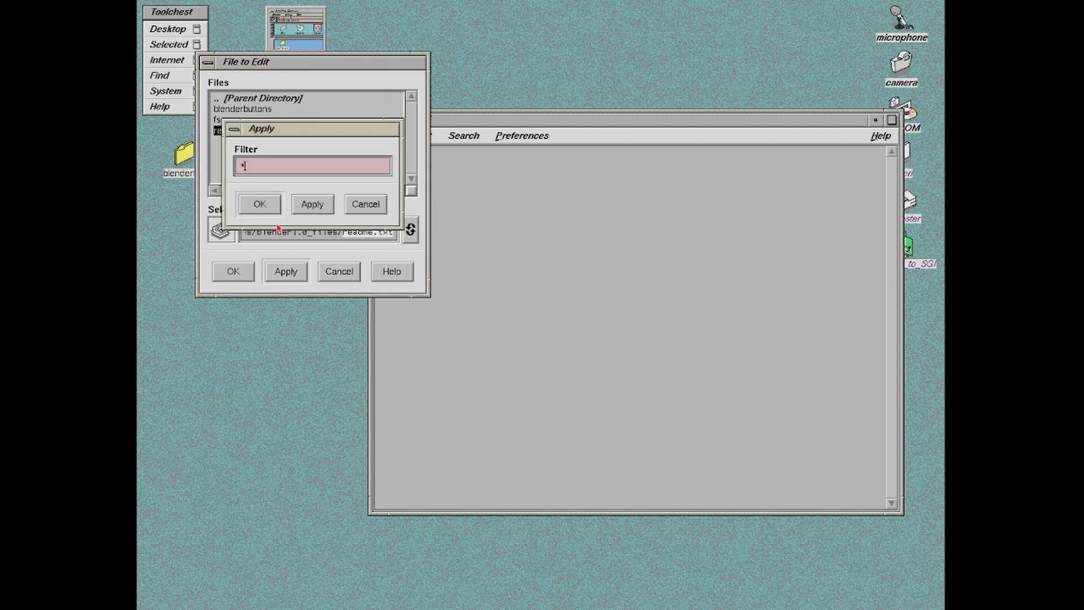
click(364, 205)
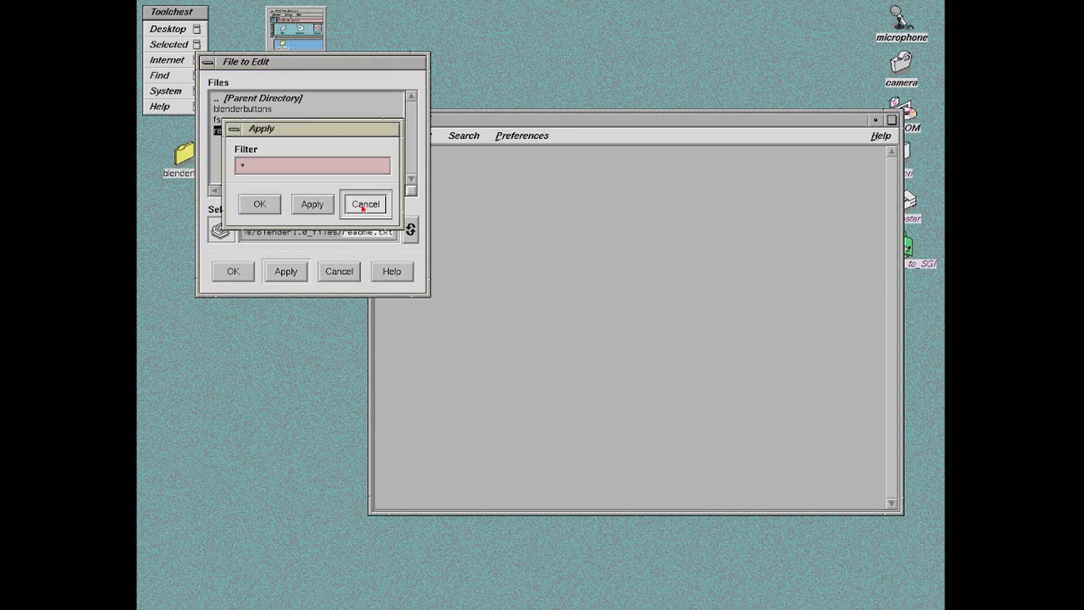
click(216, 272)
Step: Move the readme.txt window higher on the desktop and shrink it to fit closely around its few lines of text
drag(461, 120, 451, 59)
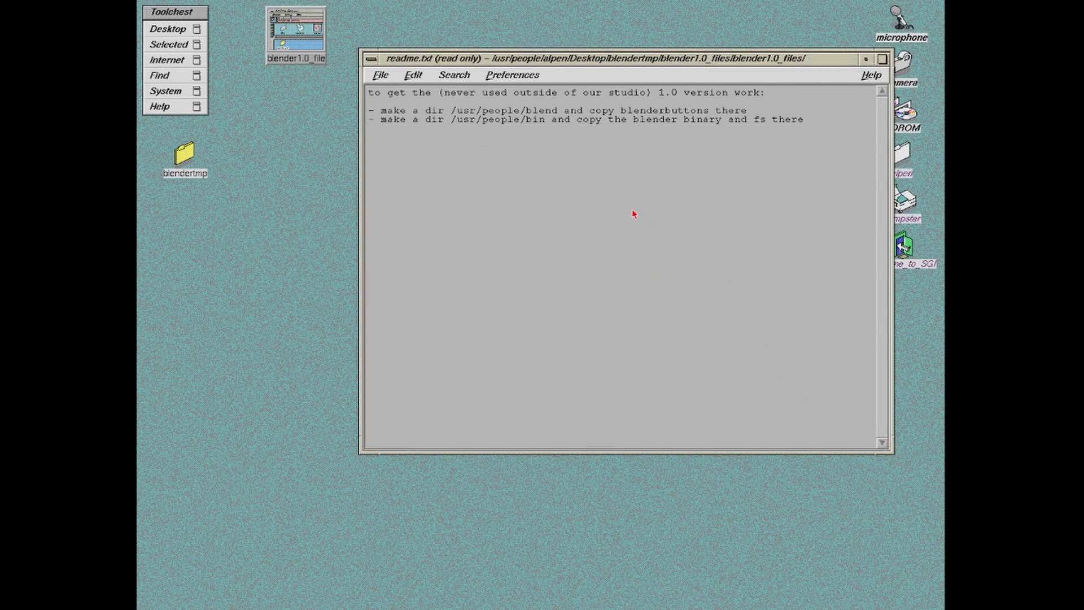
drag(886, 447, 811, 147)
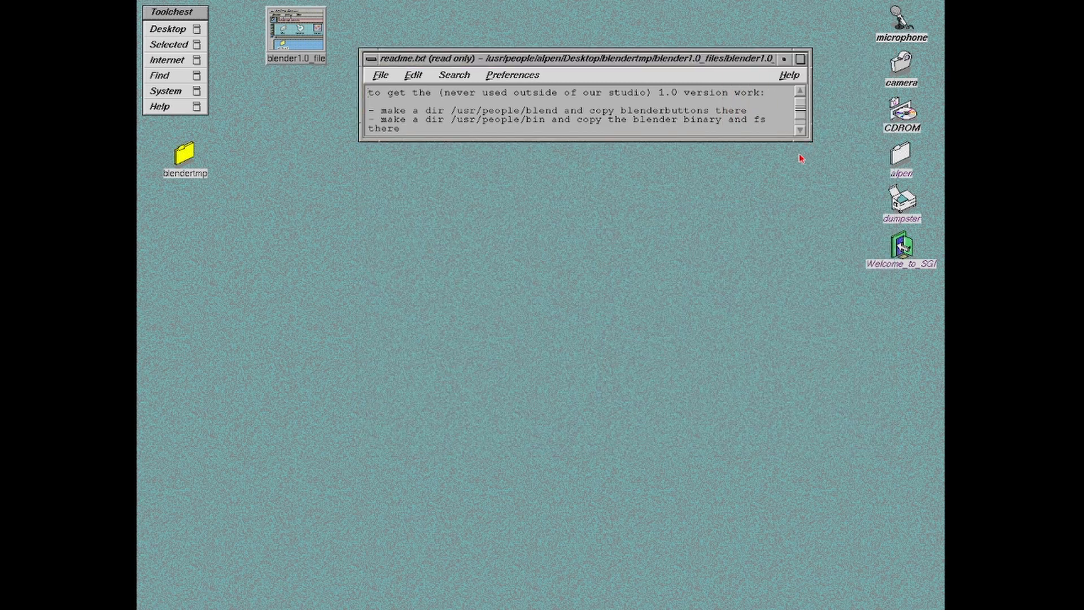
drag(804, 136, 823, 159)
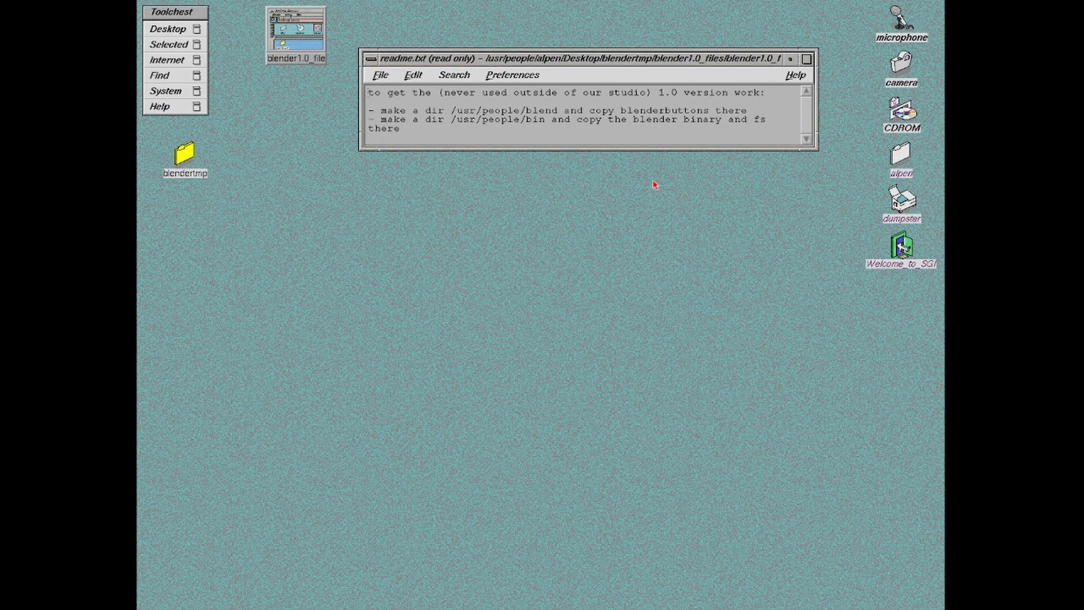
Step: Copy the usr/people/blend path from the first readme instruction and minimize the readme.txt window
click(452, 111)
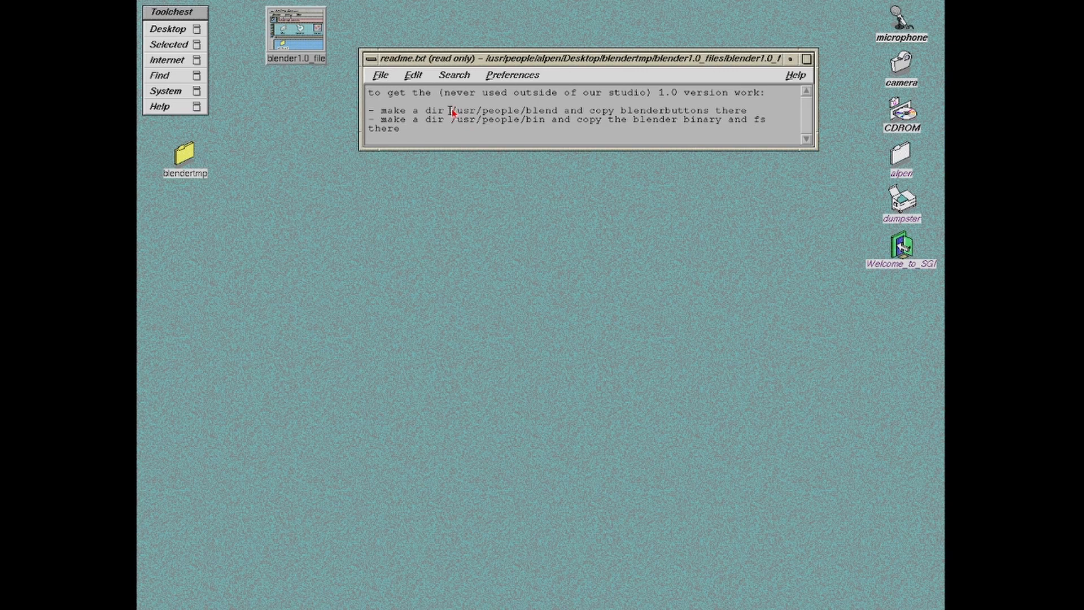
drag(453, 111, 556, 112)
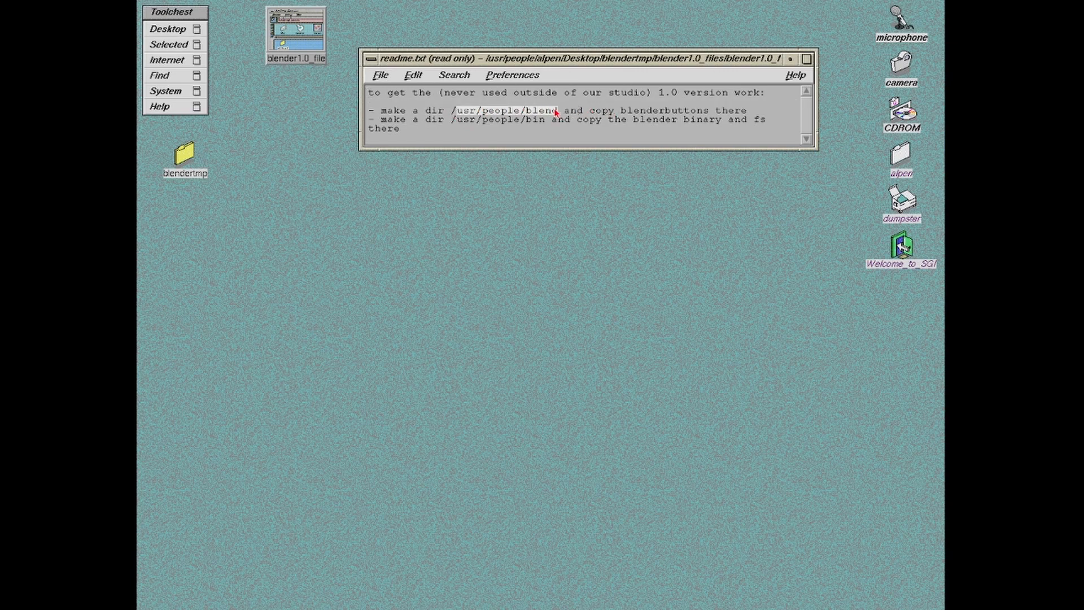
right_click(556, 113)
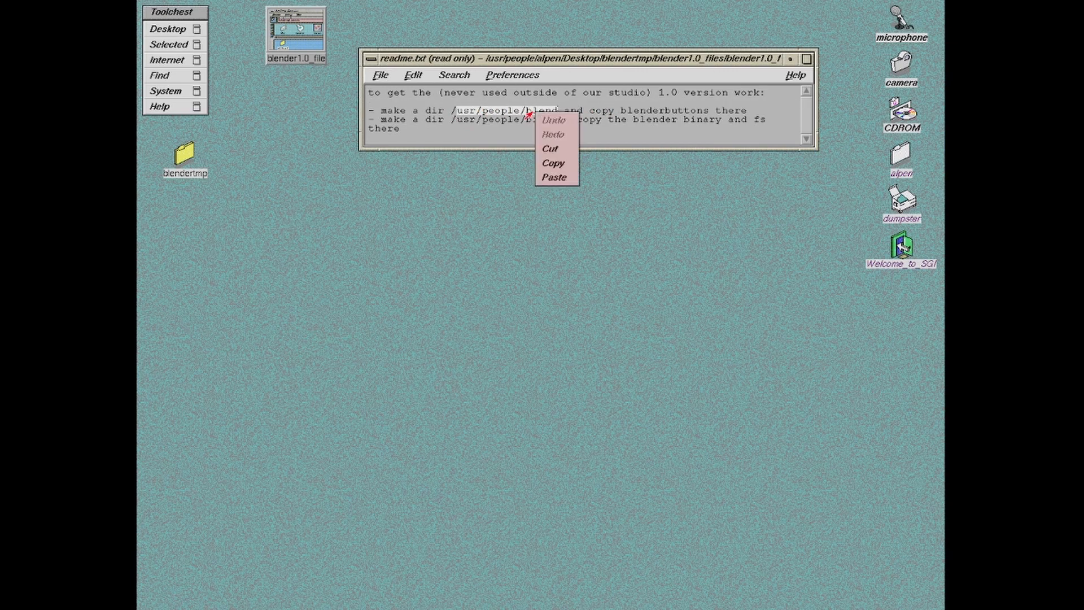
click(549, 165)
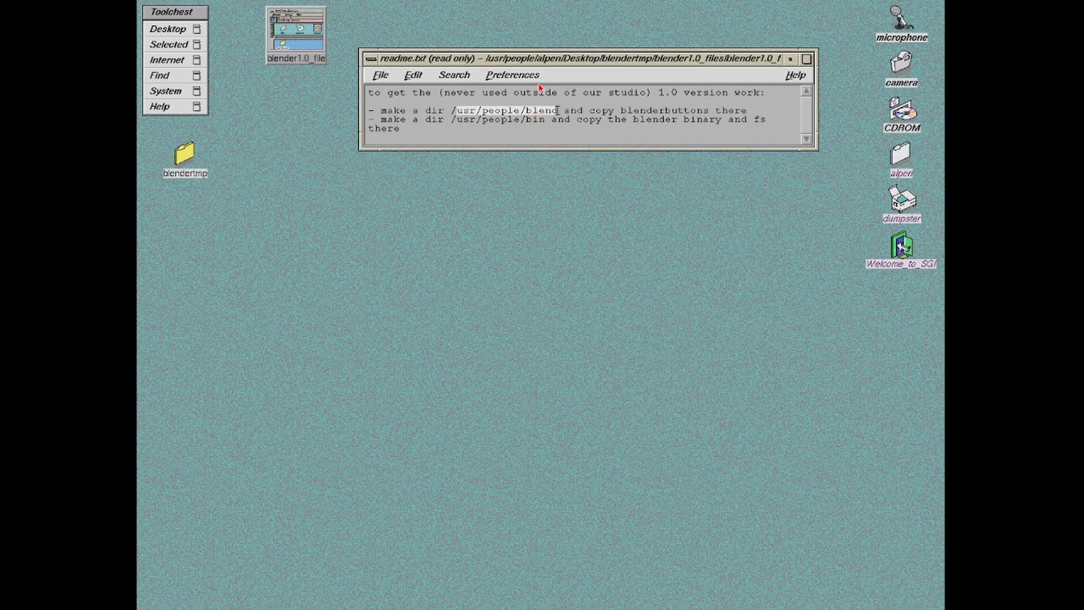
click(371, 58)
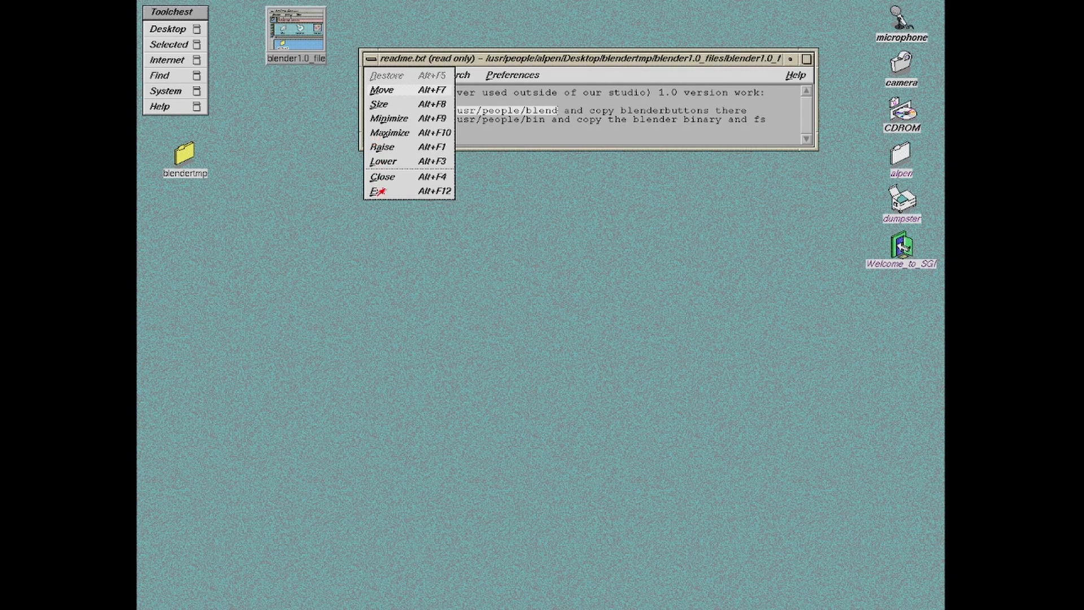
click(377, 118)
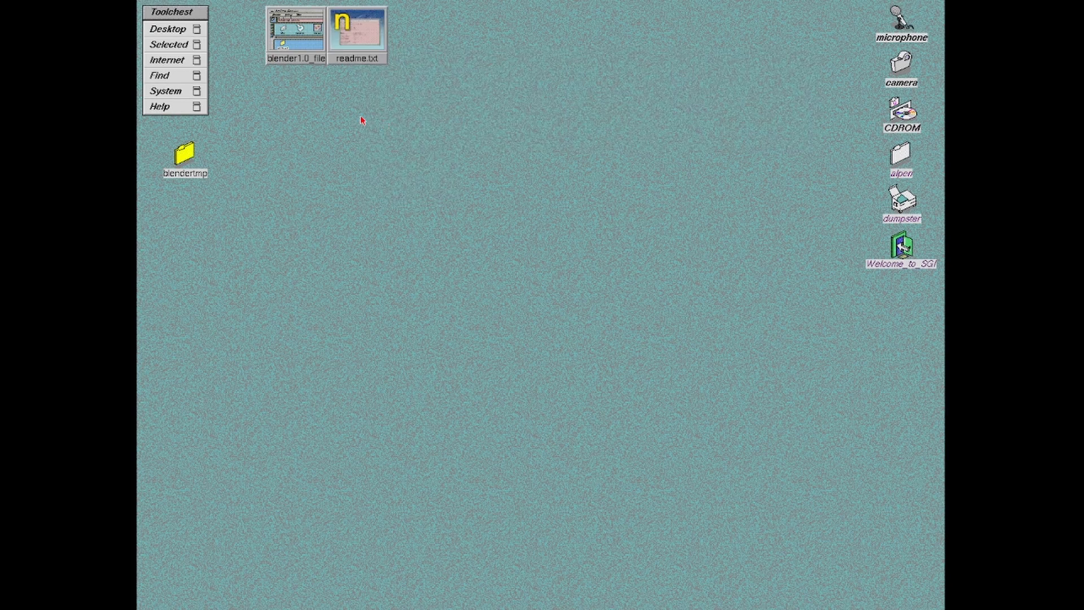
double_click(283, 44)
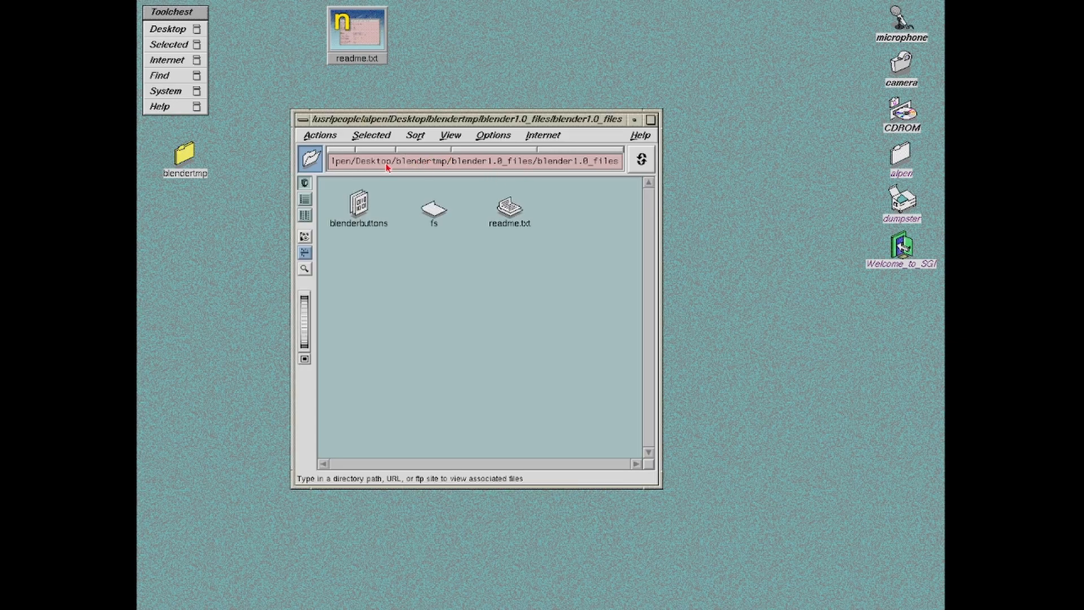
click(302, 120)
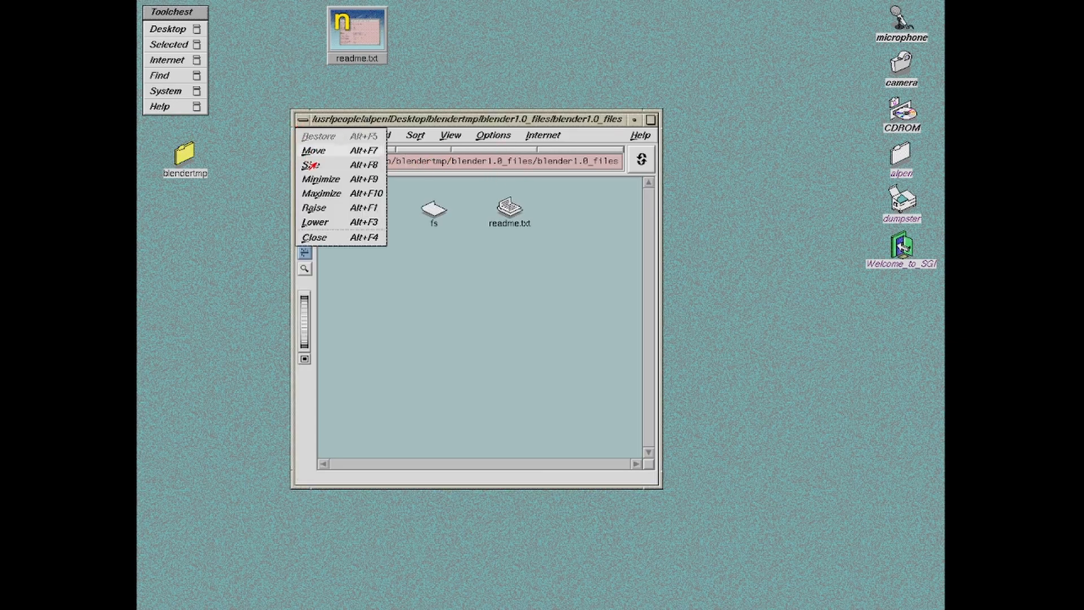
click(313, 180)
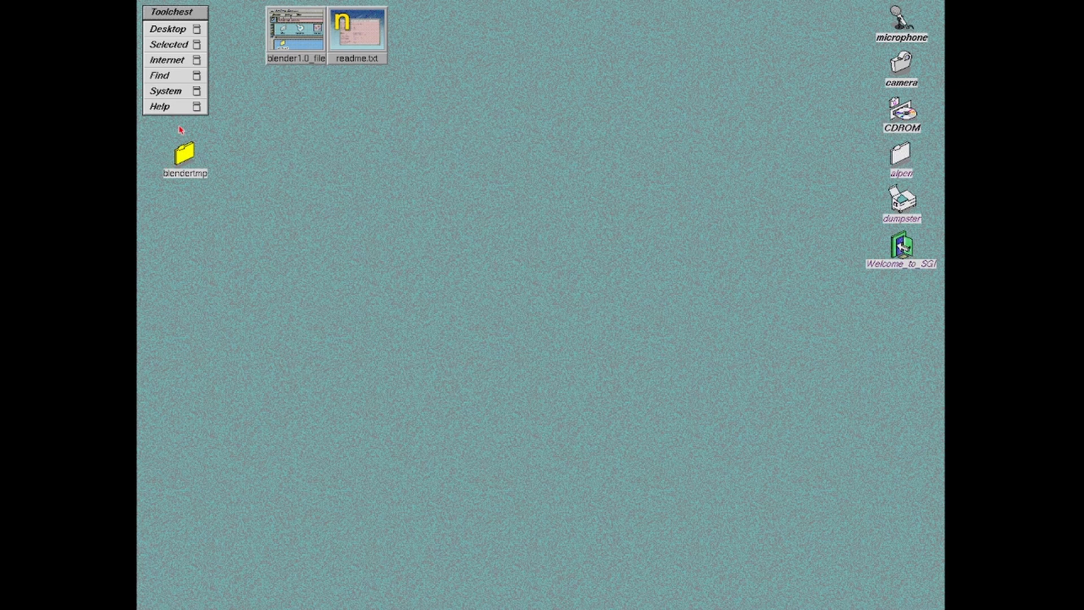
Step: Open the home folder from the desktop, go up to /usr/people and throw the chronic folder into the dumpster
click(895, 166)
double_click(898, 163)
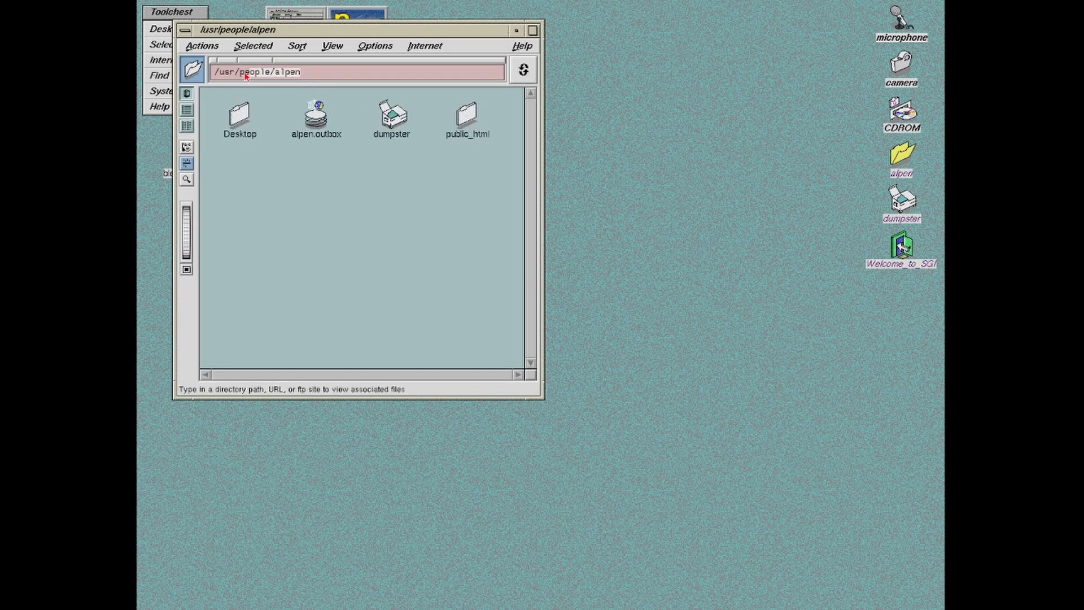
key(BackSpace)
key(Return)
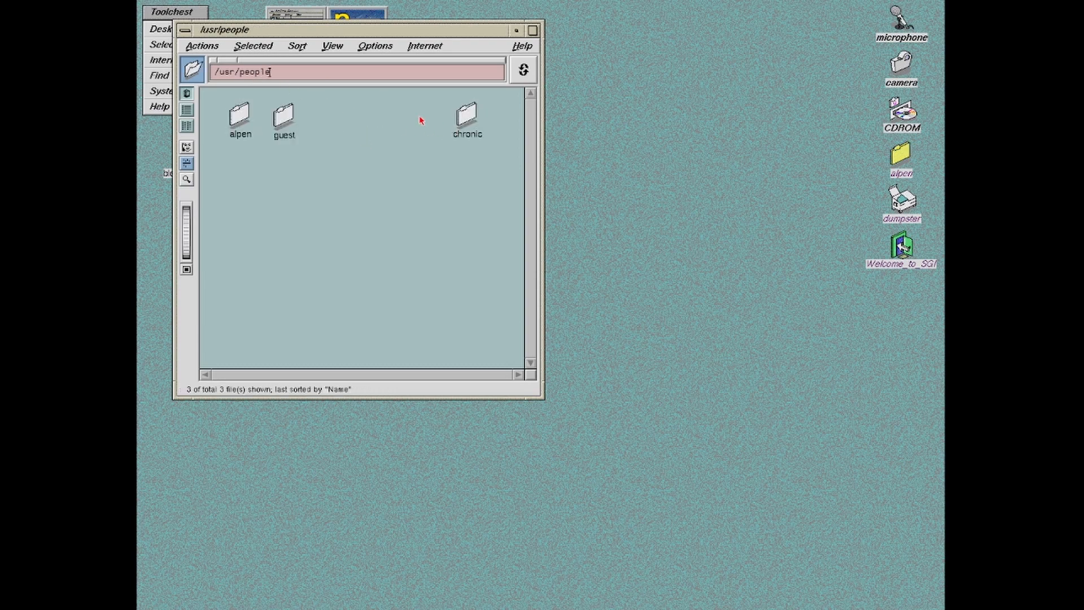
drag(468, 116, 905, 200)
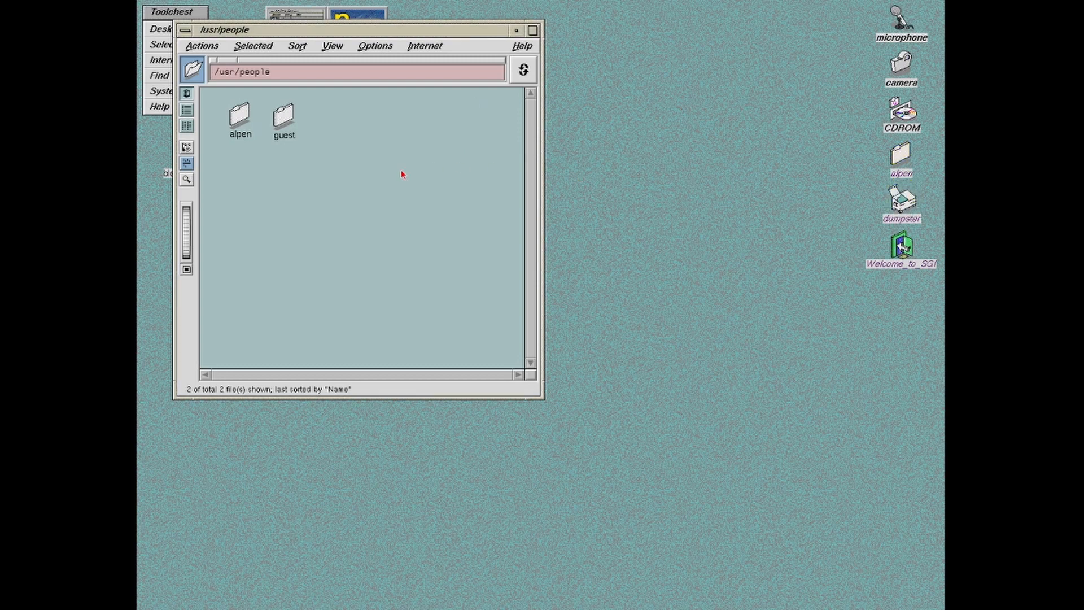
Step: Add a new directory named blend in /usr/people and place it beside the guest folder
right_click(333, 126)
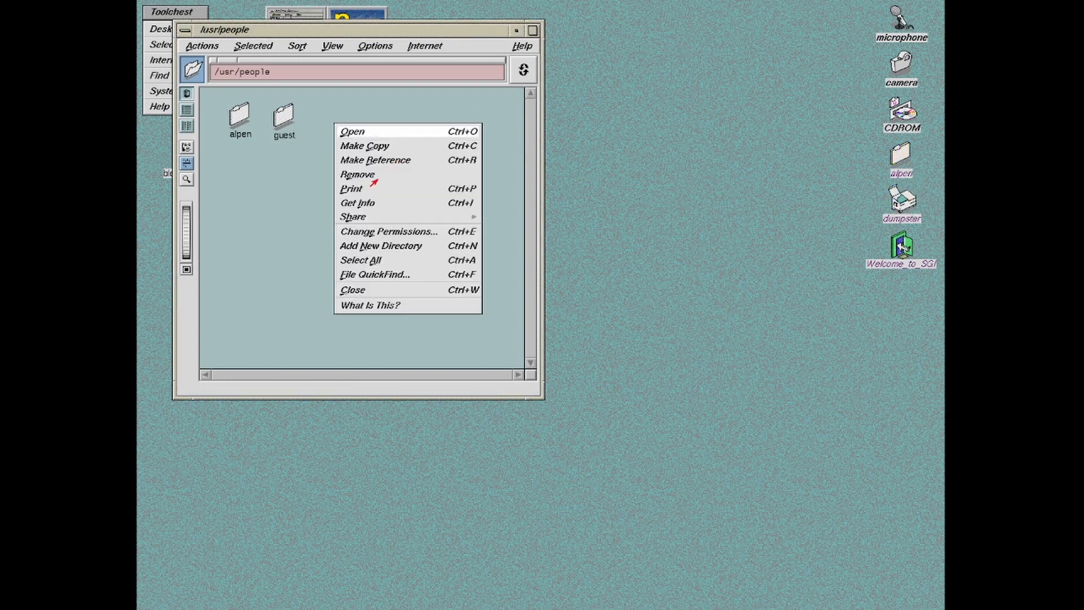
click(357, 249)
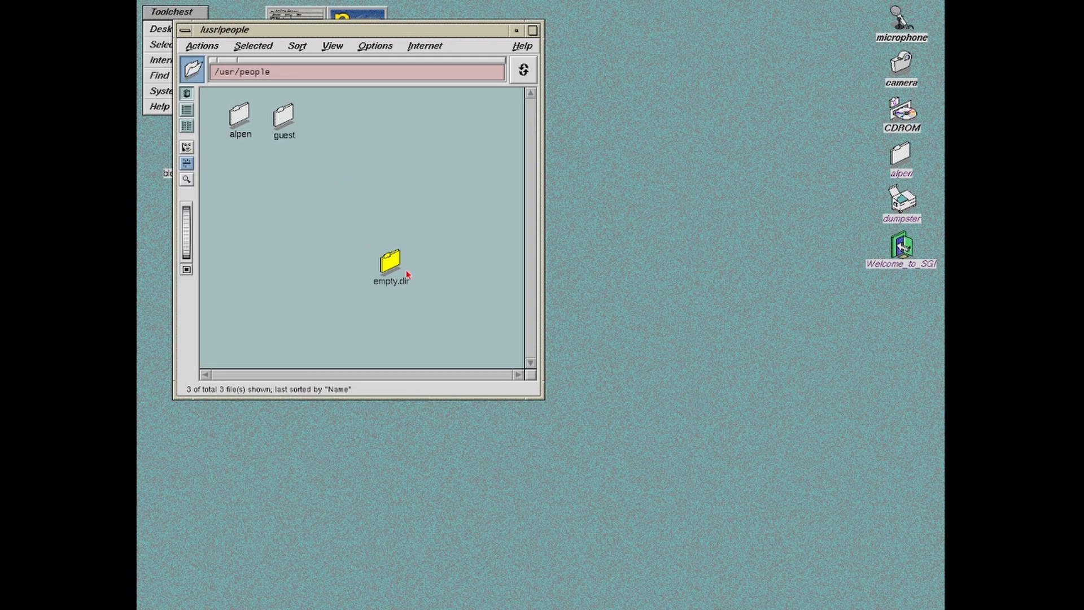
drag(392, 266, 333, 123)
click(332, 137)
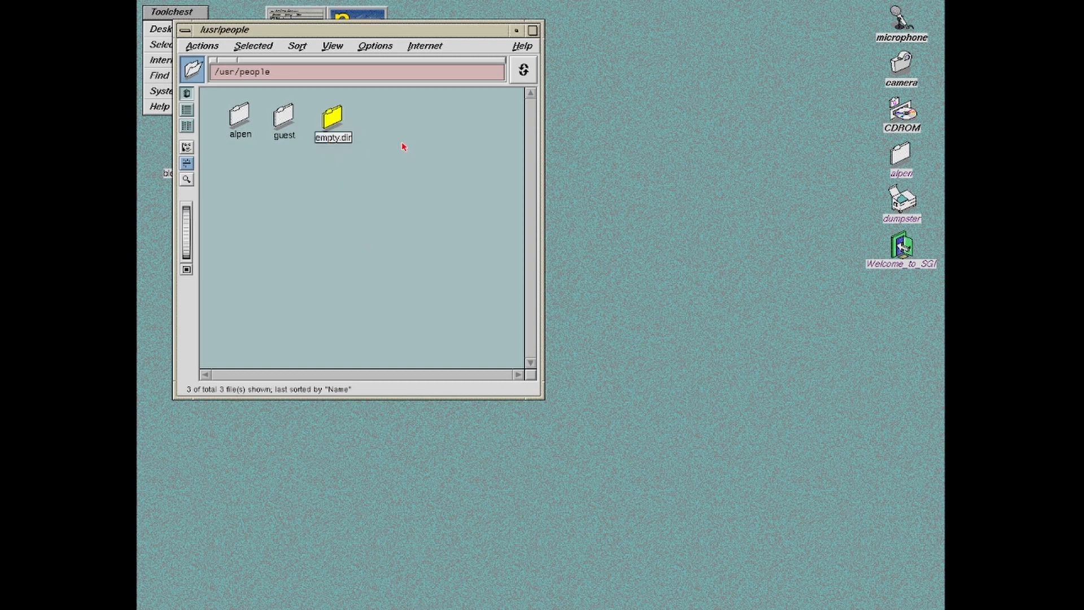
key(BackSpace)
key(BackSpace)
key(BackSpace)
key(BackSpace)
key(BackSpace)
key(BackSpace)
key(BackSpace)
key(BackSpace)
key(BackSpace)
text(blend)
key(Return)
Step: Add another directory named bin in /usr/people and place it beside the blend folder
right_click(404, 146)
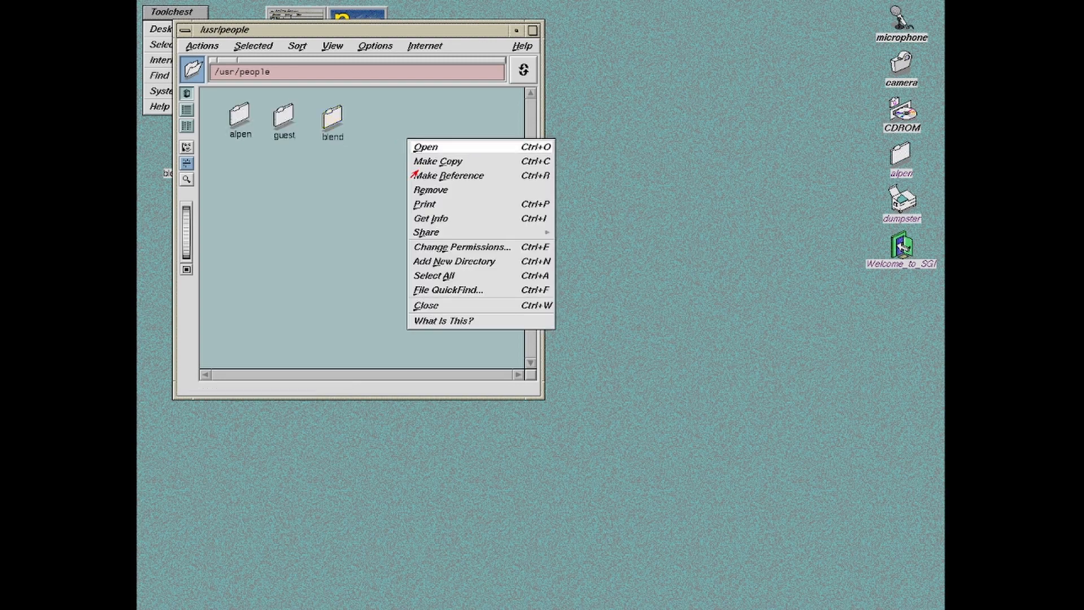
click(425, 262)
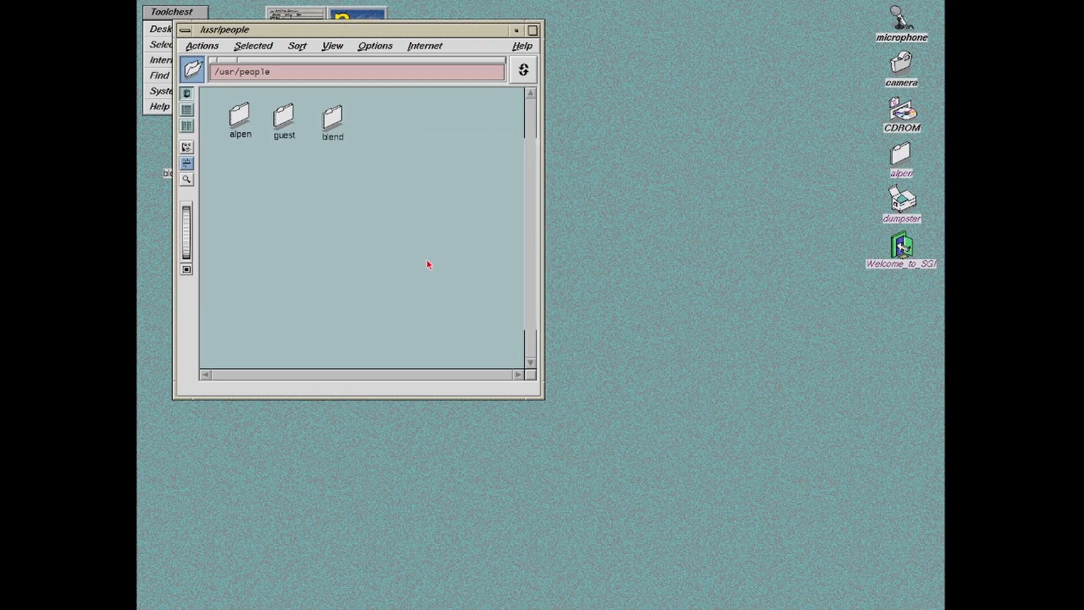
click(458, 296)
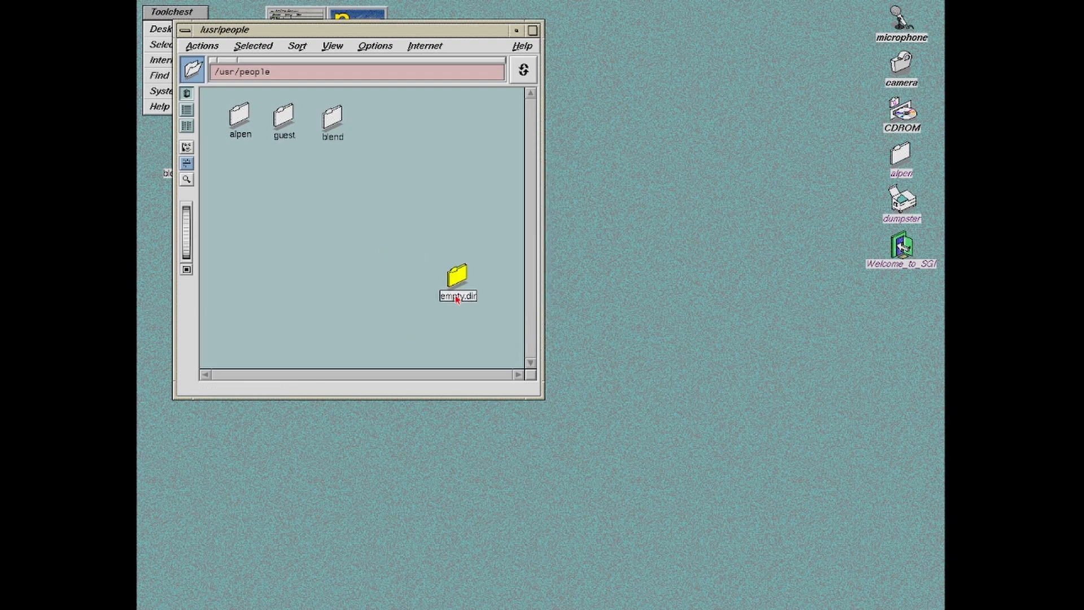
key(BackSpace)
text(bin)
key(Return)
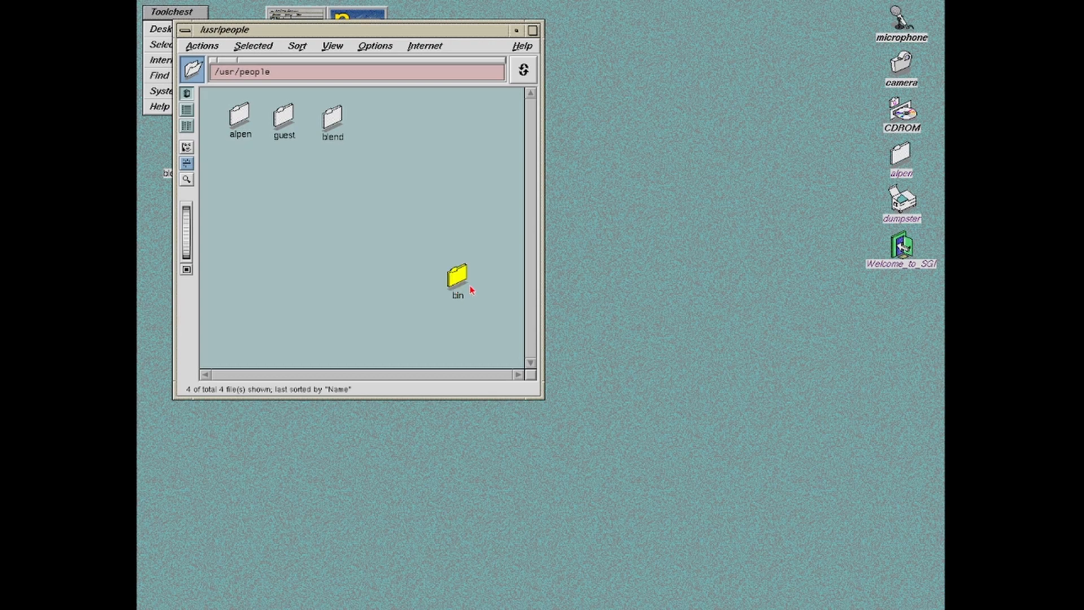
drag(445, 280, 372, 118)
Step: Restore the minimized blender1.0_files window and arrange it side by side with the /usr/people window
drag(358, 28, 635, 114)
double_click(293, 35)
drag(394, 141, 329, 121)
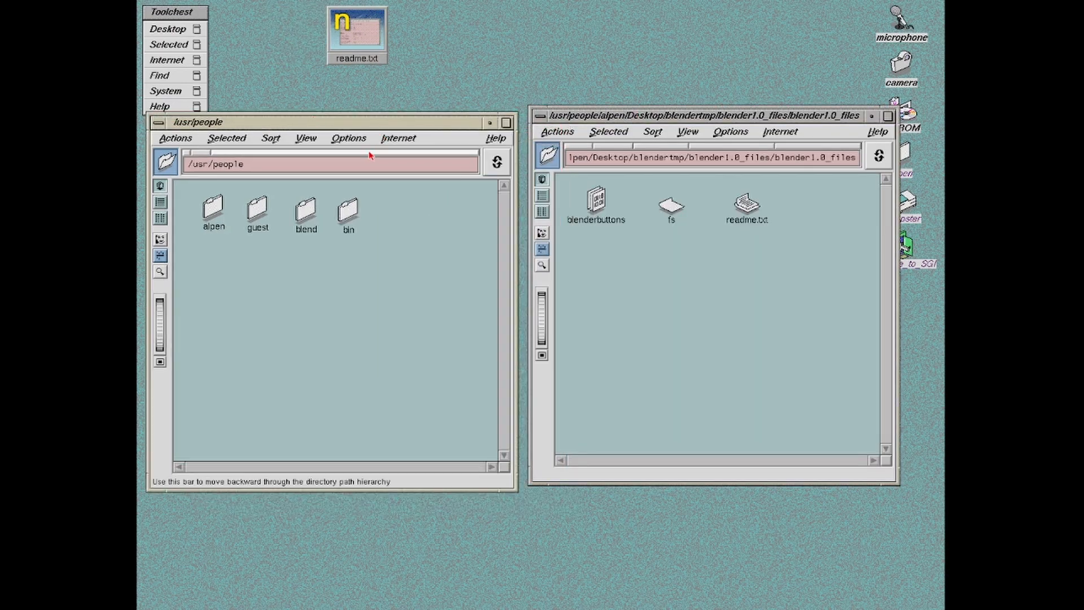
Step: Open the blend folder beside the blender1.0_files window and copy blenderbuttons into it
double_click(308, 210)
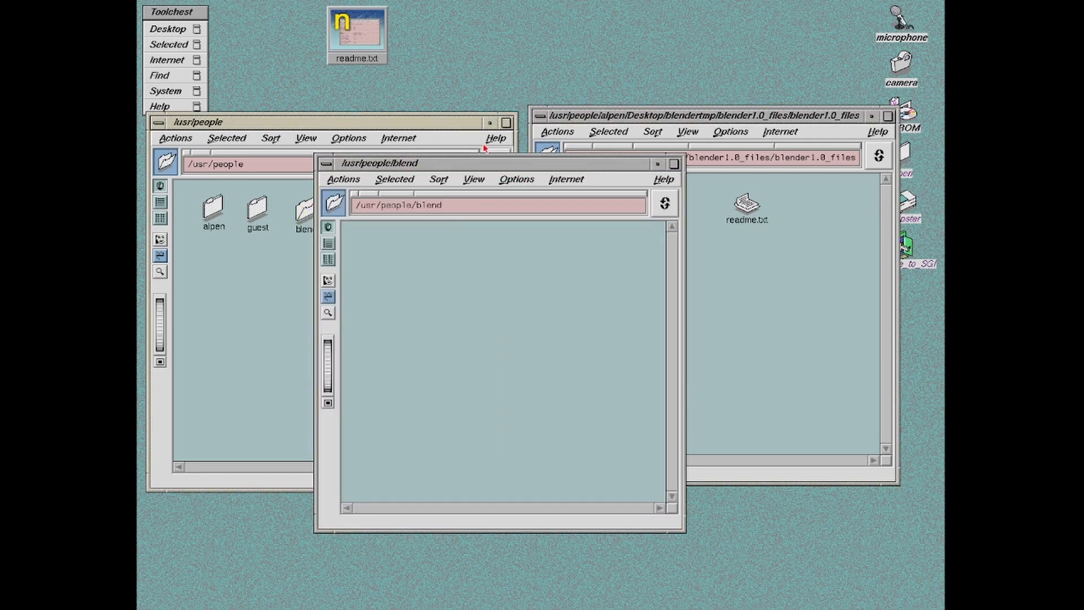
drag(413, 162, 311, 116)
drag(600, 199, 430, 203)
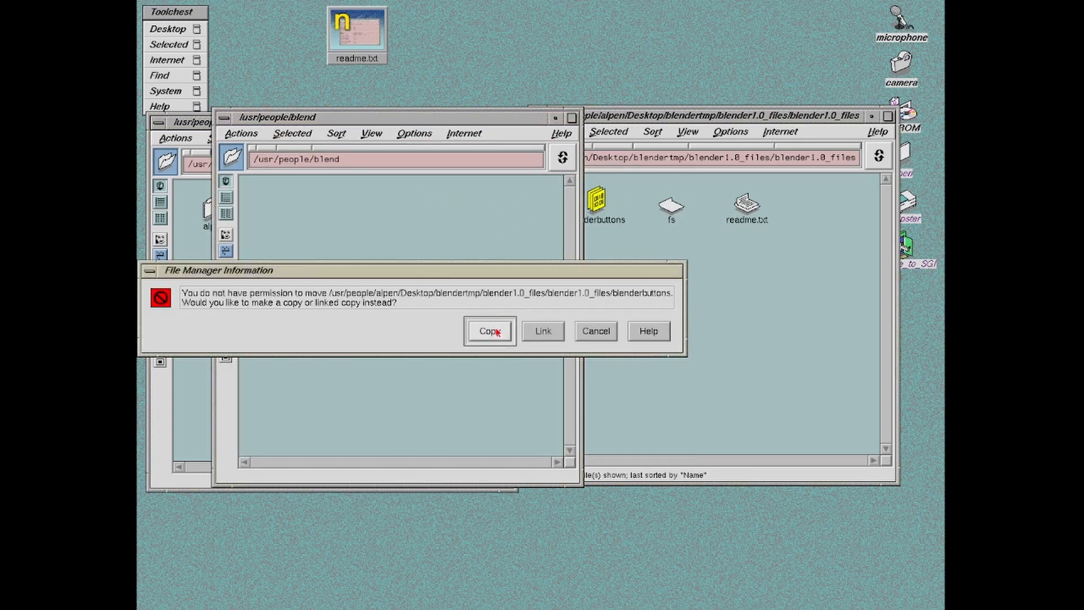
click(491, 331)
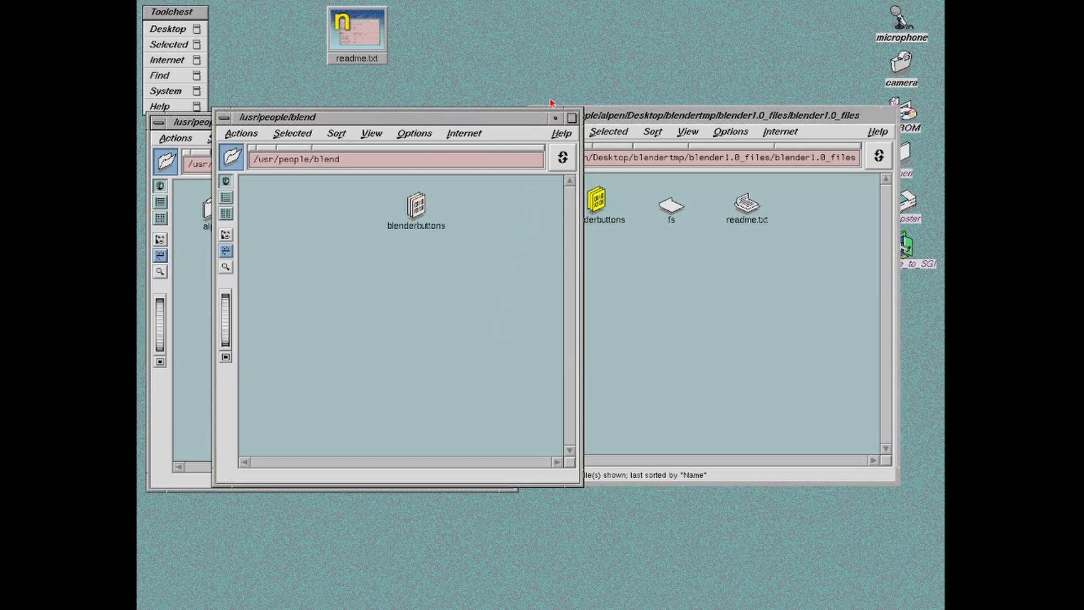
Step: Close the blend folder window and copy fs from blender1.0_files into /usr/people/bin
double_click(224, 118)
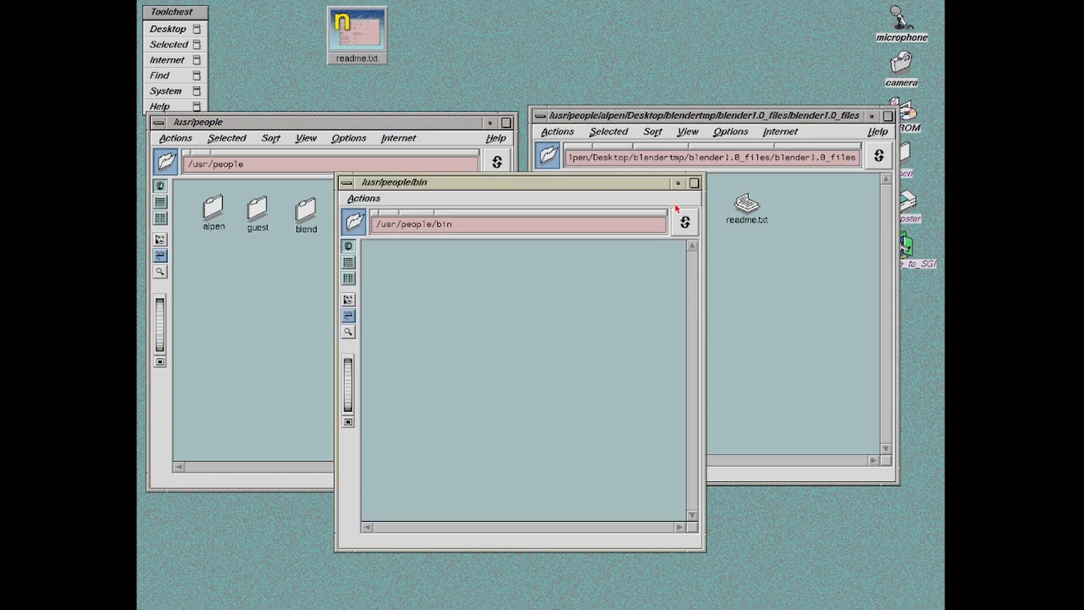
drag(538, 184, 440, 173)
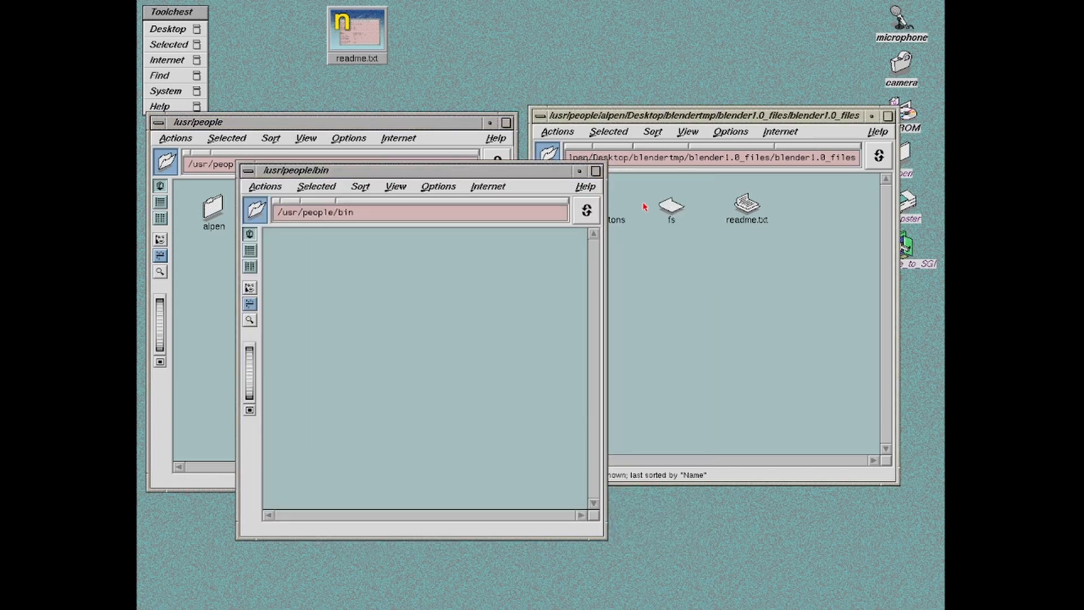
drag(628, 209, 322, 256)
click(520, 384)
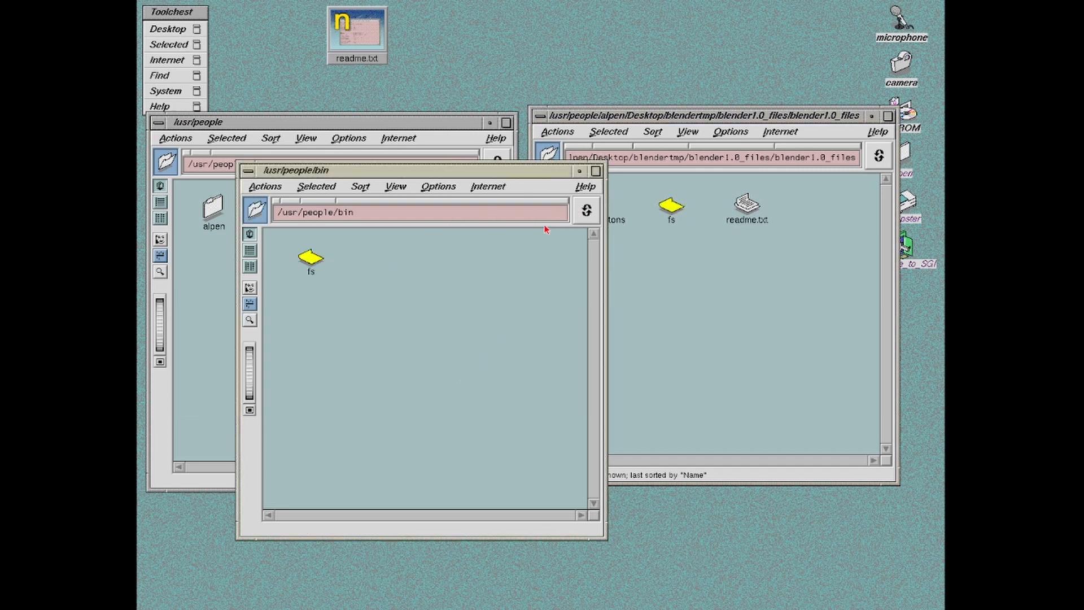
Step: Go back up to the blendertmp folder, open blender_irix_1.0 and copy blender1.0 into /usr/people/bin
drag(637, 117, 615, 32)
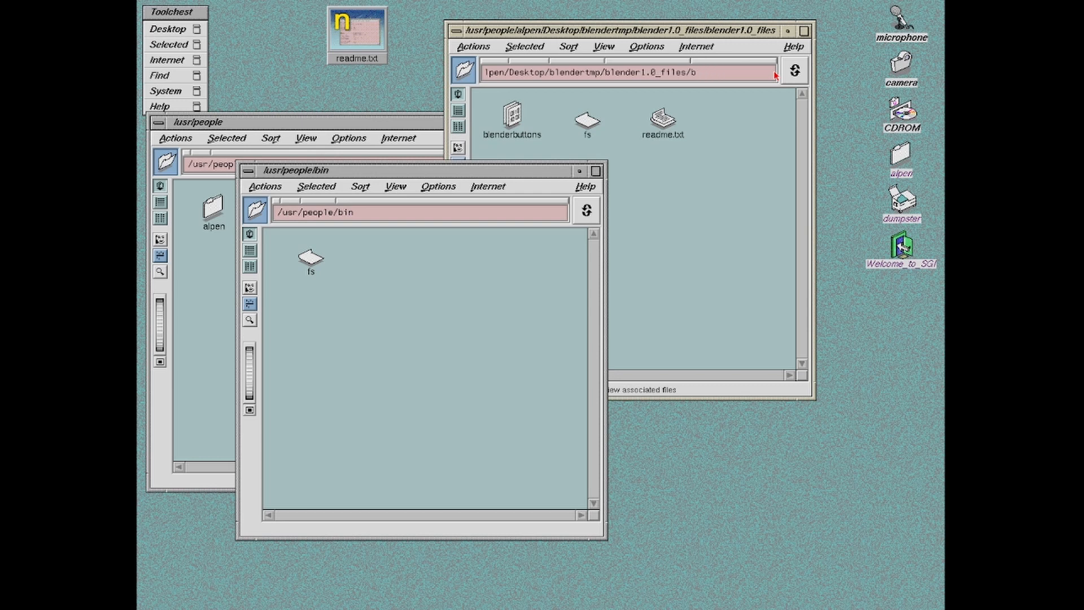
key(Return)
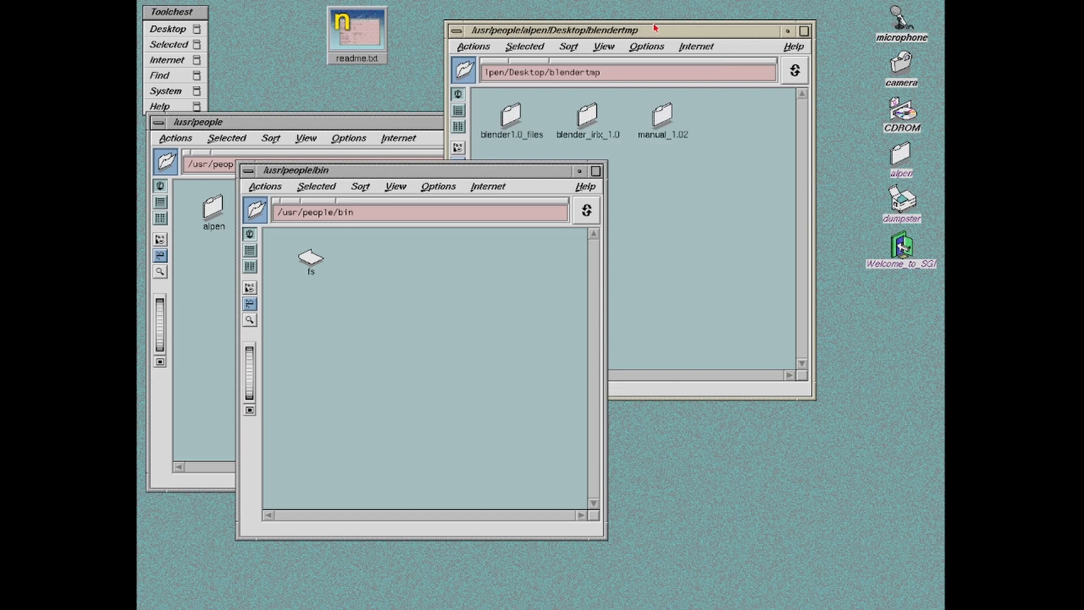
drag(657, 30, 712, 29)
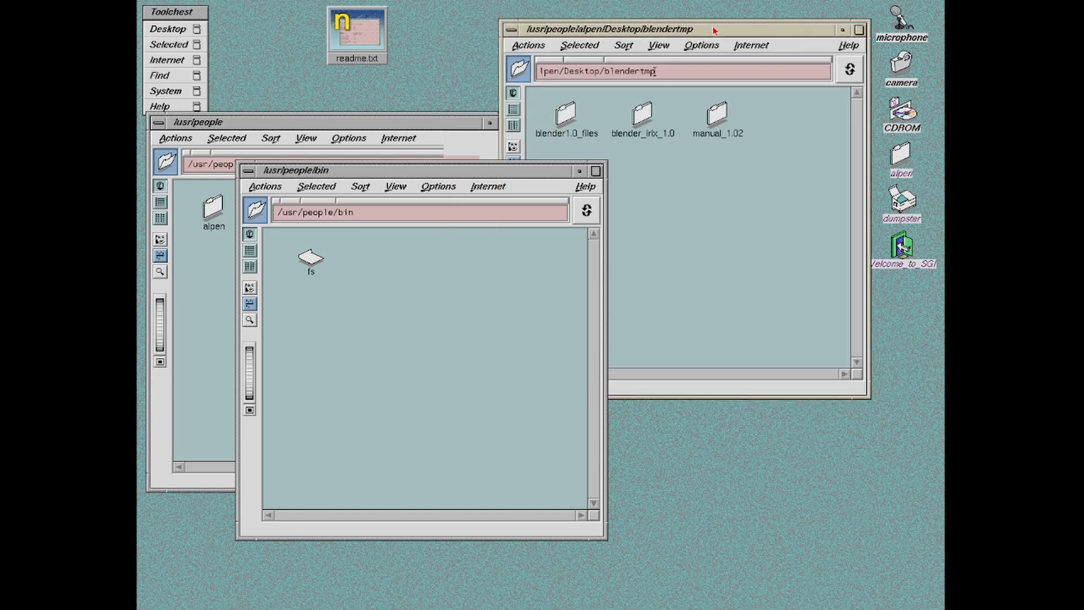
click(642, 121)
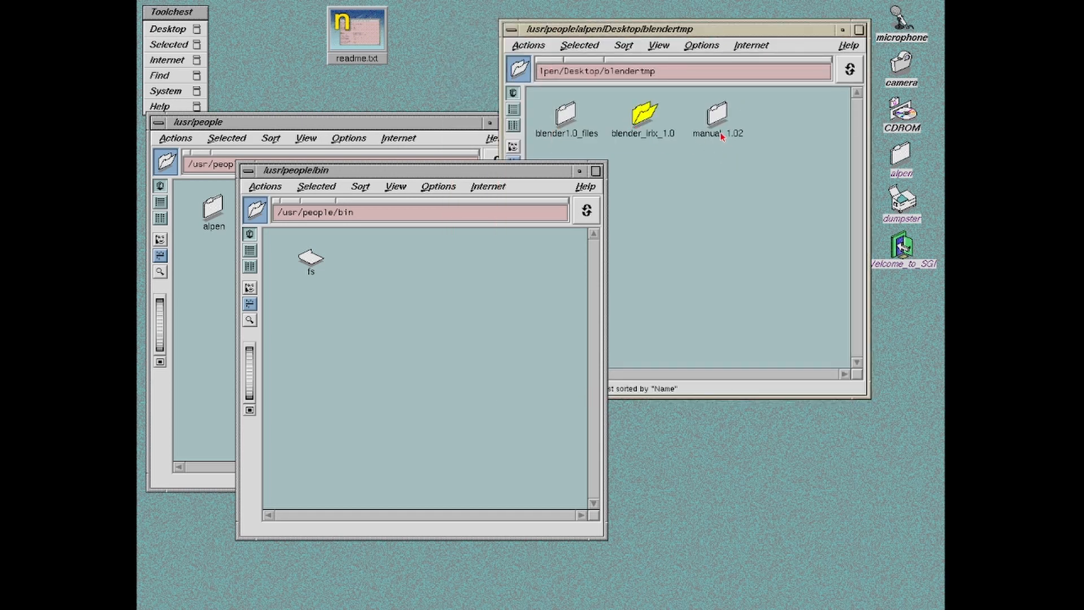
drag(421, 100, 309, 307)
click(462, 384)
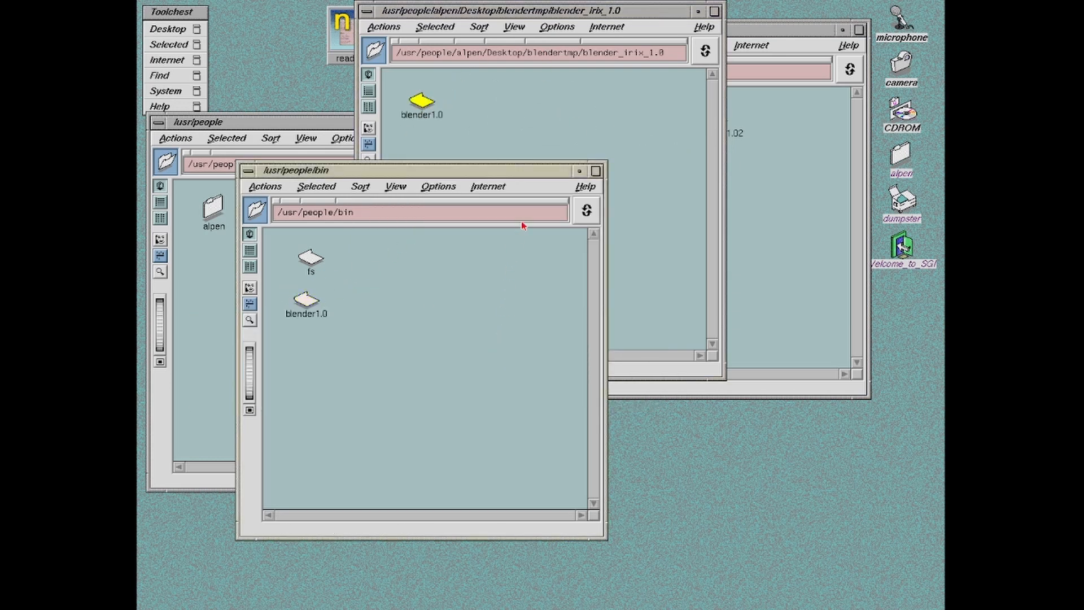
Step: Close the blender_irix_1.0 window and move the manual_1.02 folder from blendertmp into /usr/people/bin
click(393, 33)
click(384, 123)
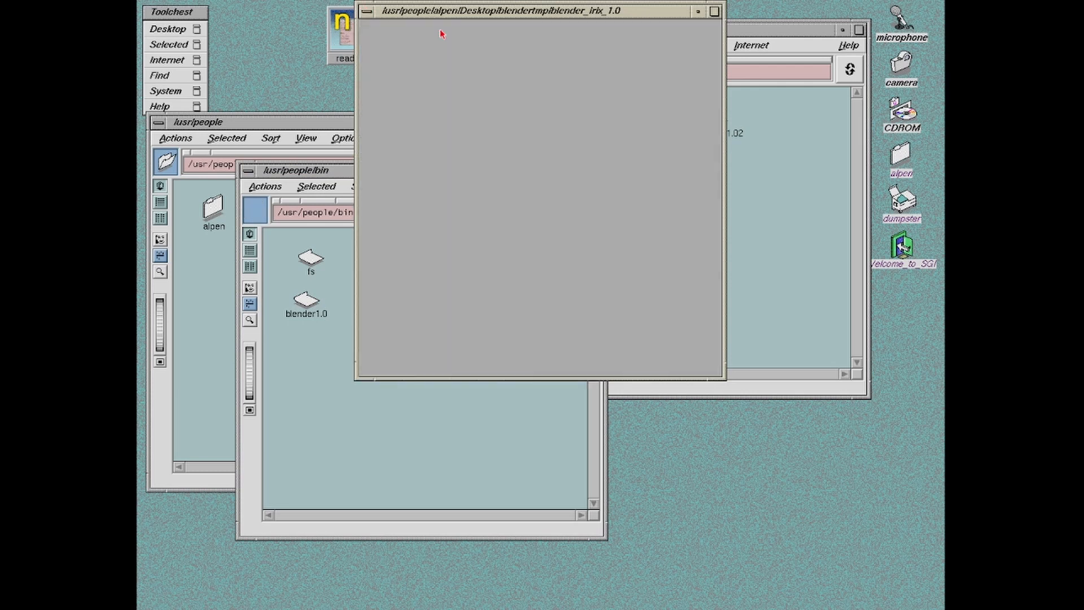
drag(723, 106, 374, 263)
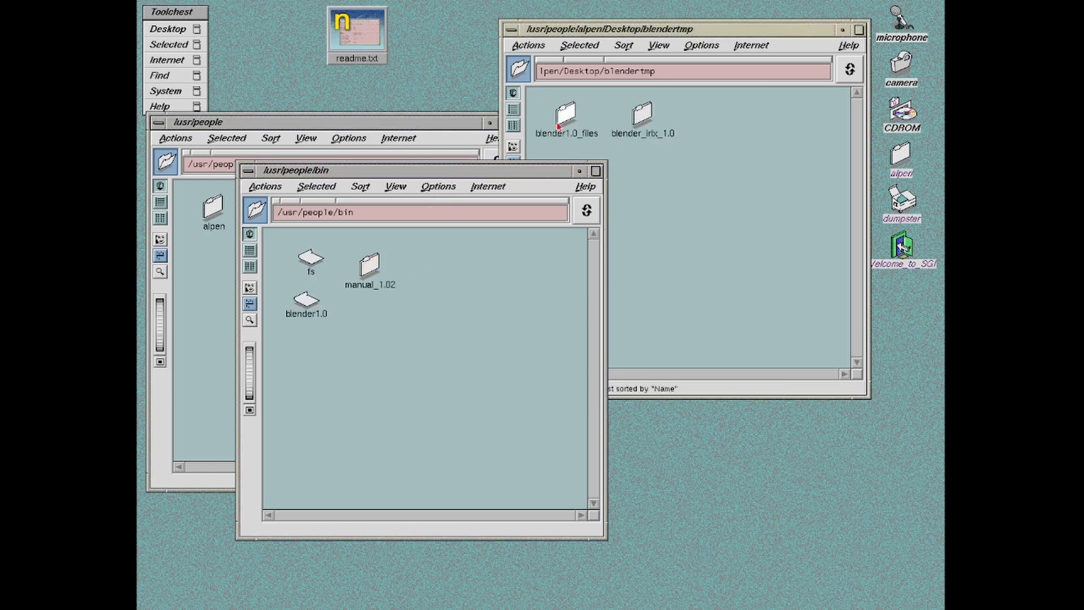
Step: Close the blendertmp and /usr/people windows, leaving only the bin folder open
click(518, 33)
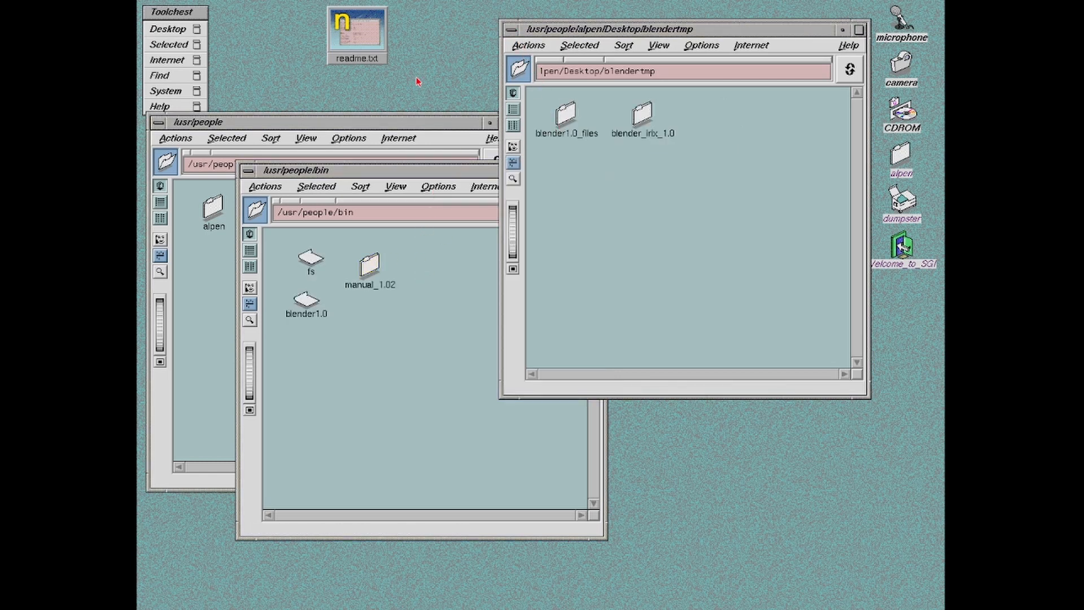
double_click(511, 29)
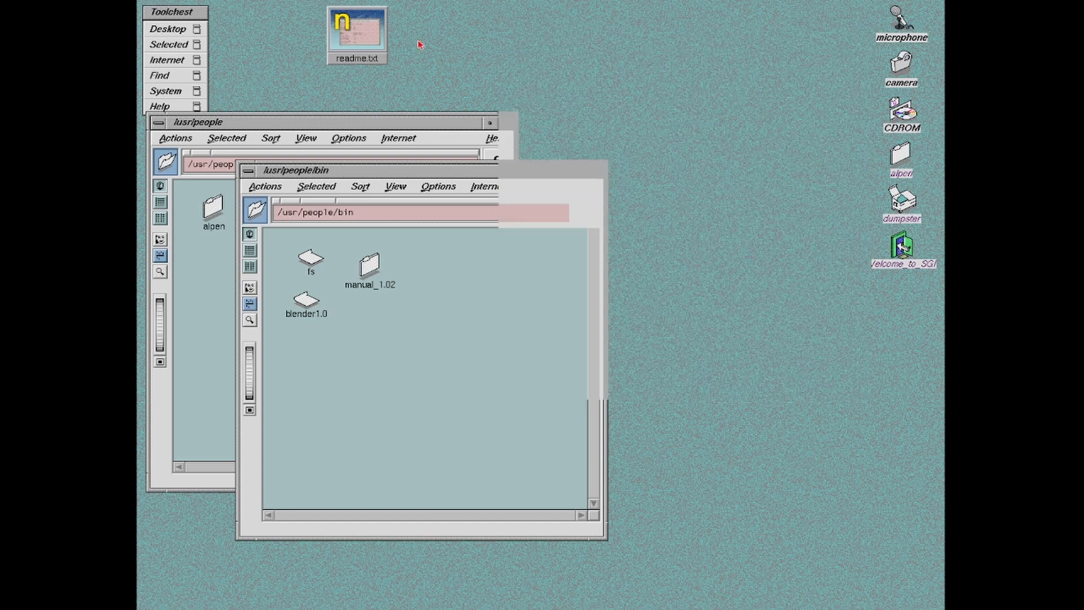
double_click(155, 121)
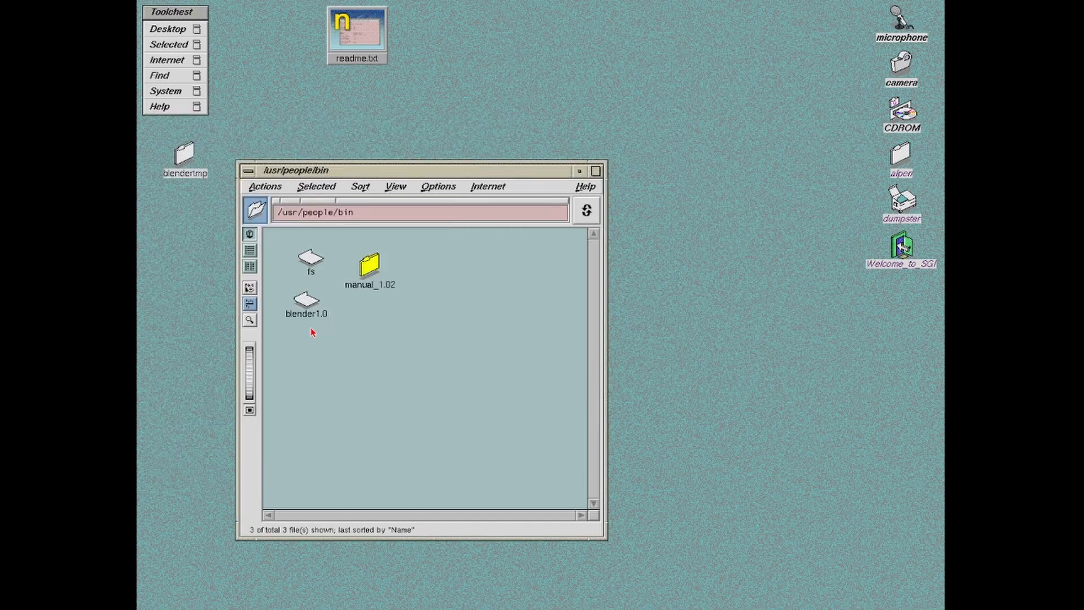
Step: Place blender1.0 and fs from the bin folder on the desktop, close the folder and discard blendertmp in the dumpster
drag(317, 311, 844, 29)
drag(309, 258, 819, 69)
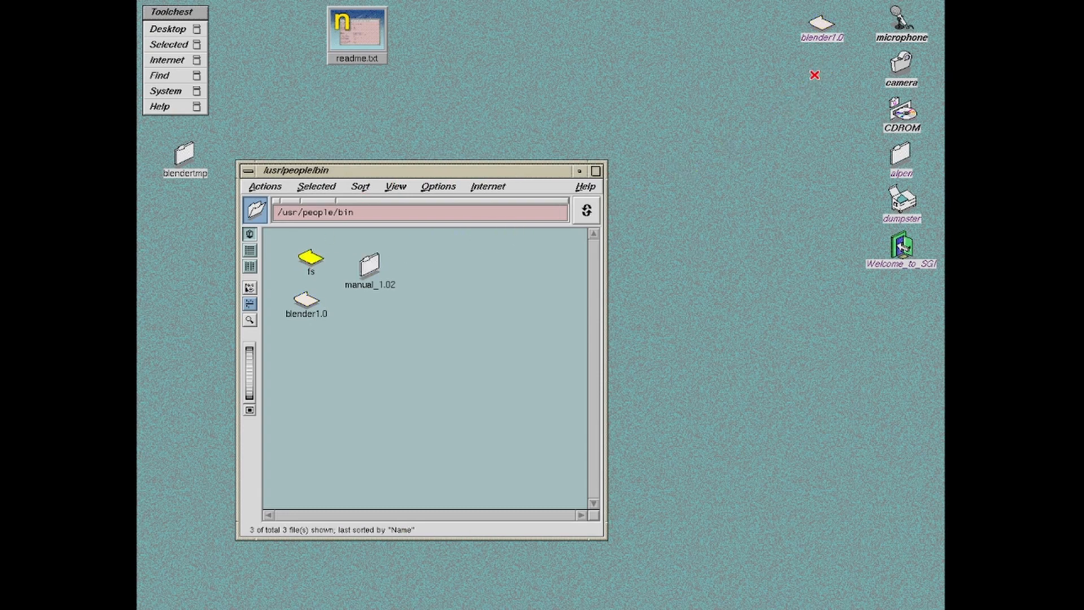
double_click(247, 171)
drag(187, 154, 900, 199)
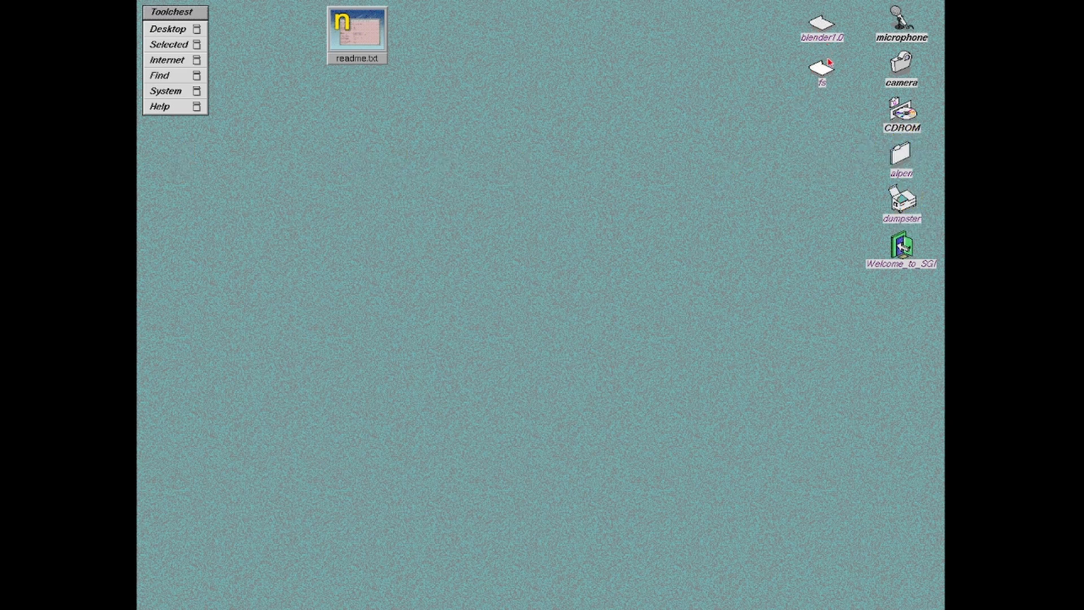
Step: Launch blender1.0 from its desktop icon
click(824, 77)
click(816, 26)
double_click(816, 26)
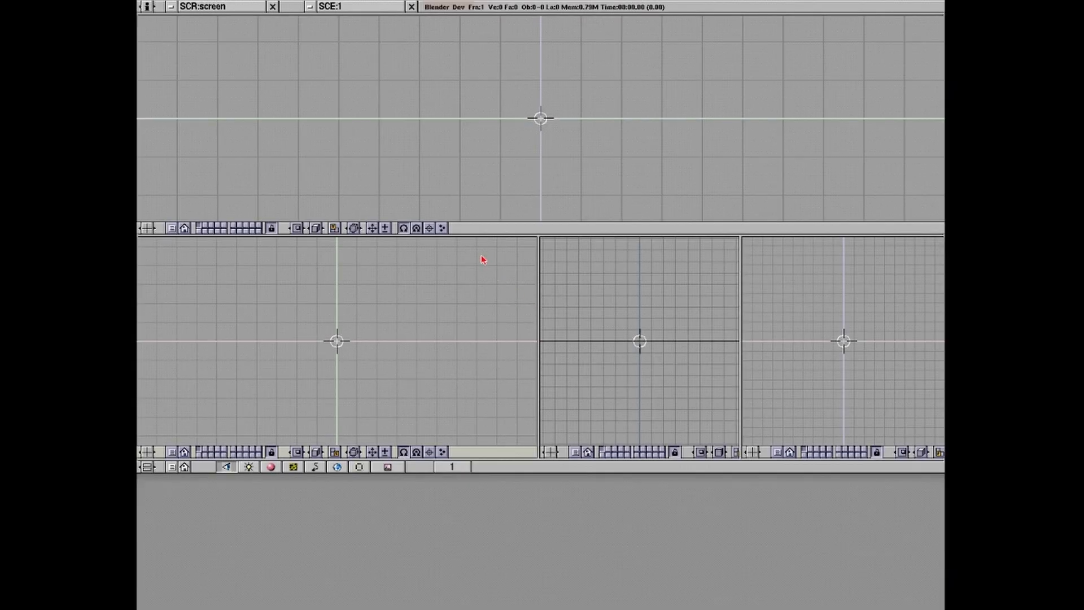
Step: Join the four 3D viewports into one large viewport by removing the borders between them
right_click(540, 264)
click(537, 258)
click(615, 274)
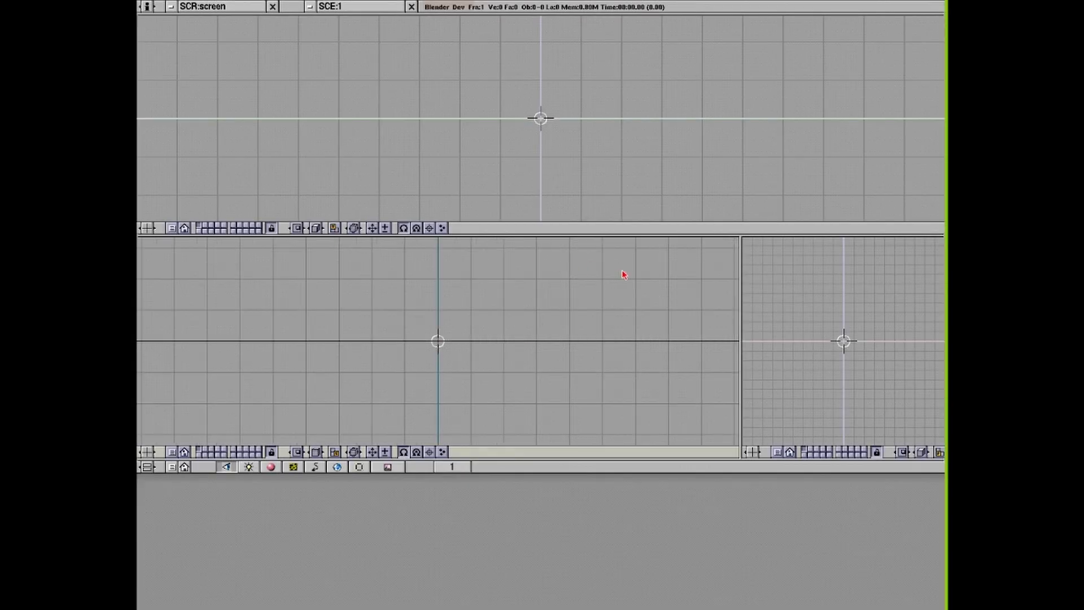
right_click(742, 281)
click(742, 276)
right_click(553, 242)
click(555, 238)
Step: Extend the info header above the 3D viewport downward to reveal the auto-save and duplication settings
drag(537, 212, 474, 140)
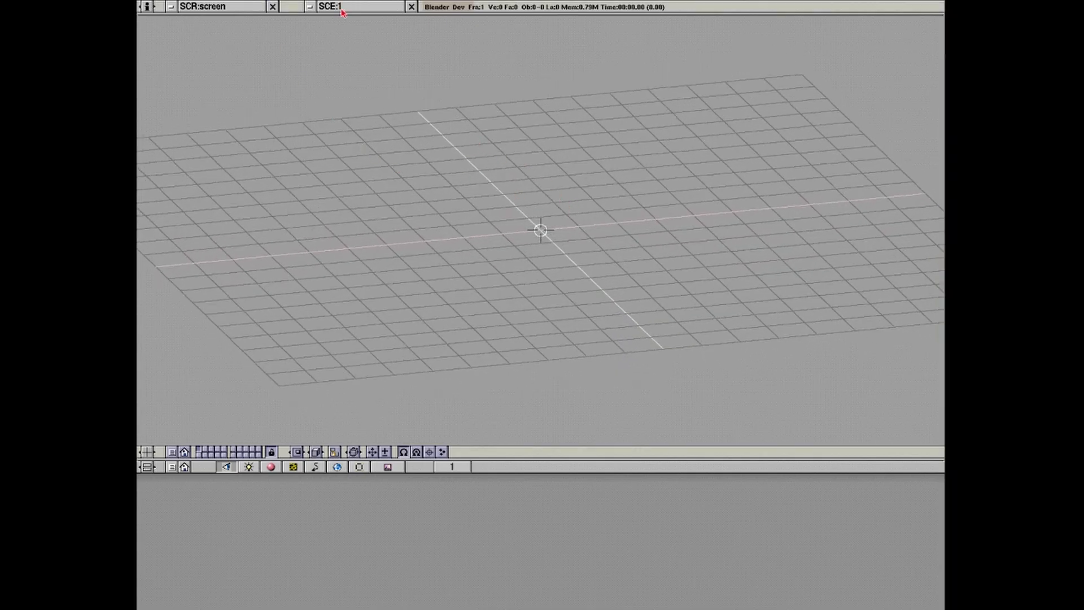
drag(341, 12, 340, 56)
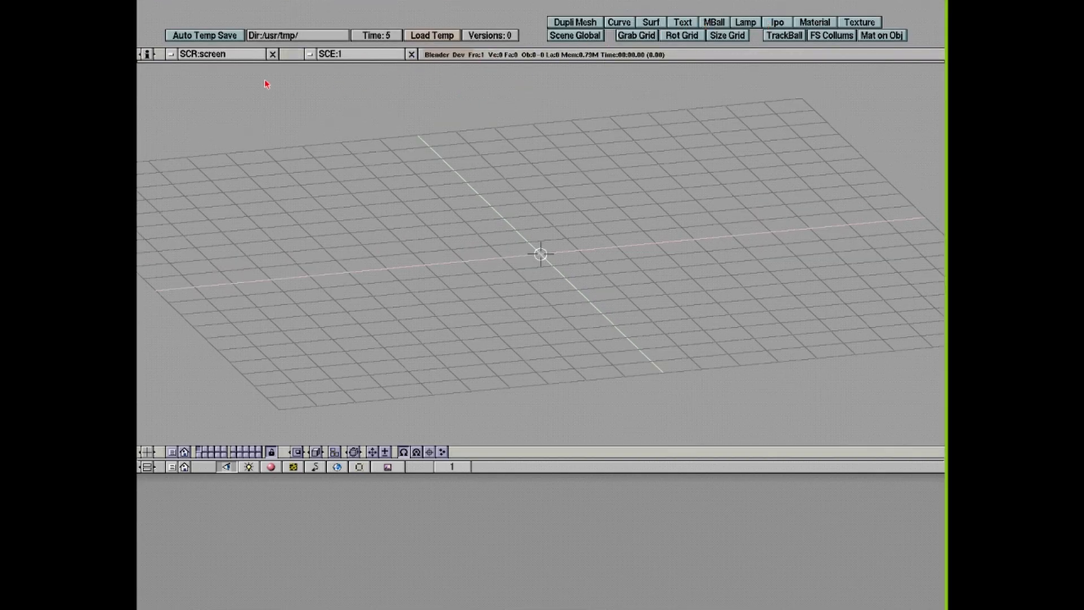
drag(278, 61, 279, 48)
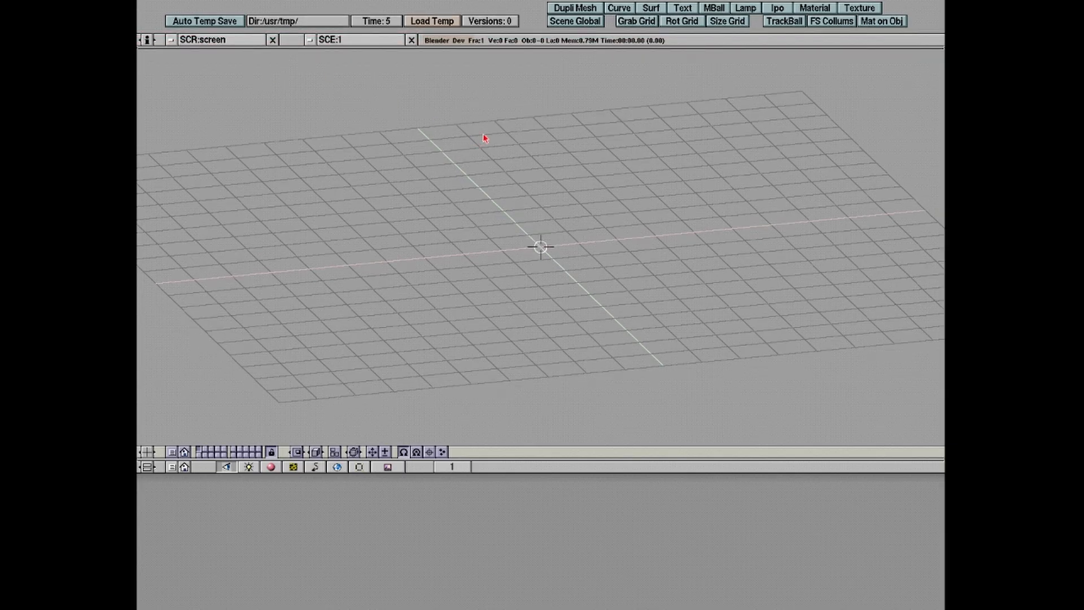
Step: Add a mesh cube at the 3D cursor in the grid's centre
key(space)
key(space)
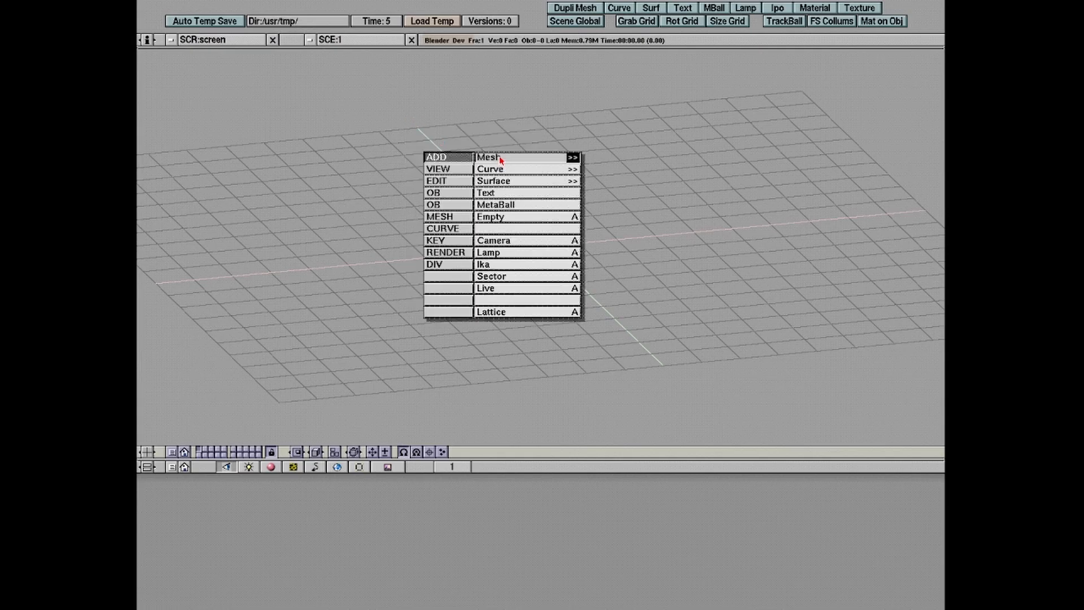
click(529, 161)
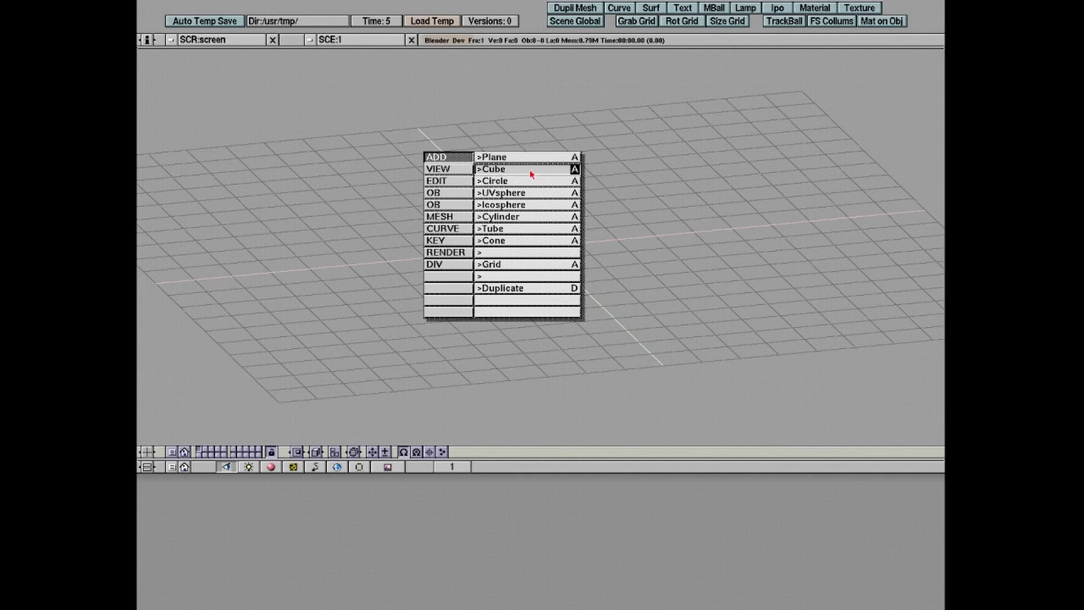
click(524, 171)
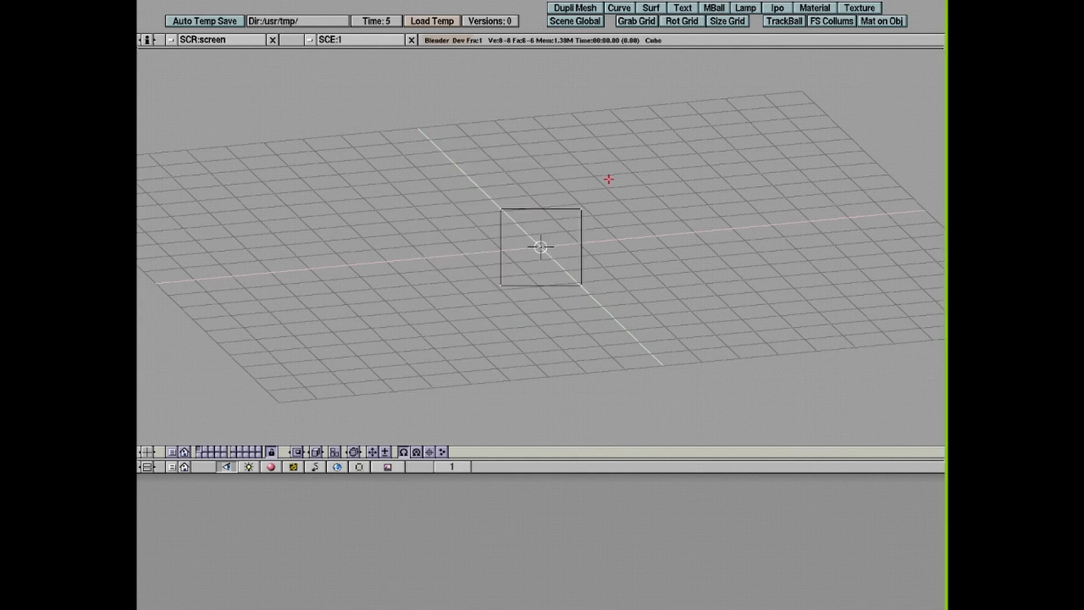
drag(622, 175, 520, 157)
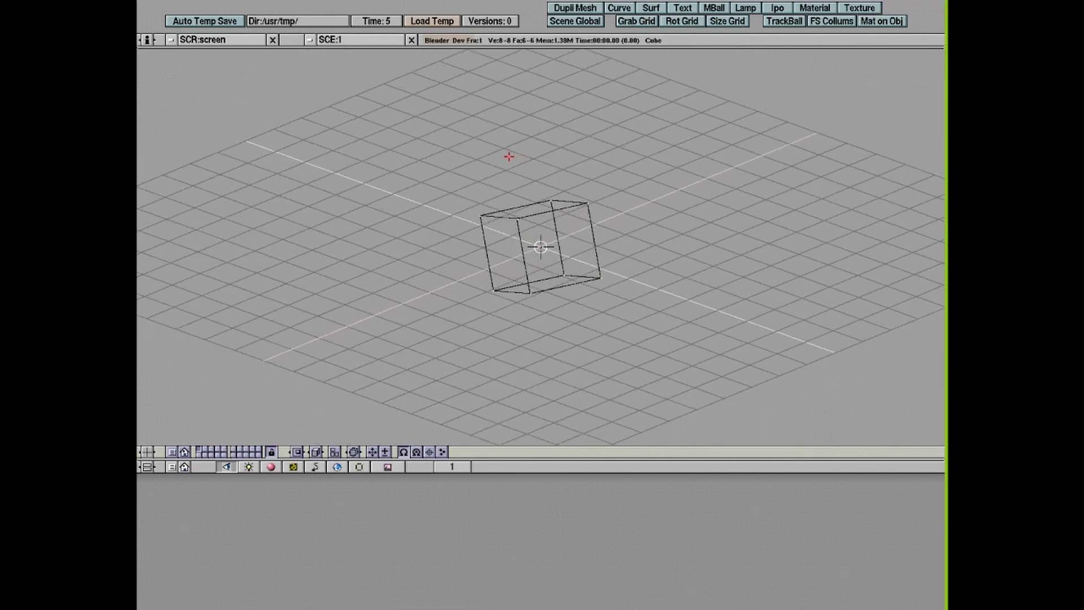
key(g)
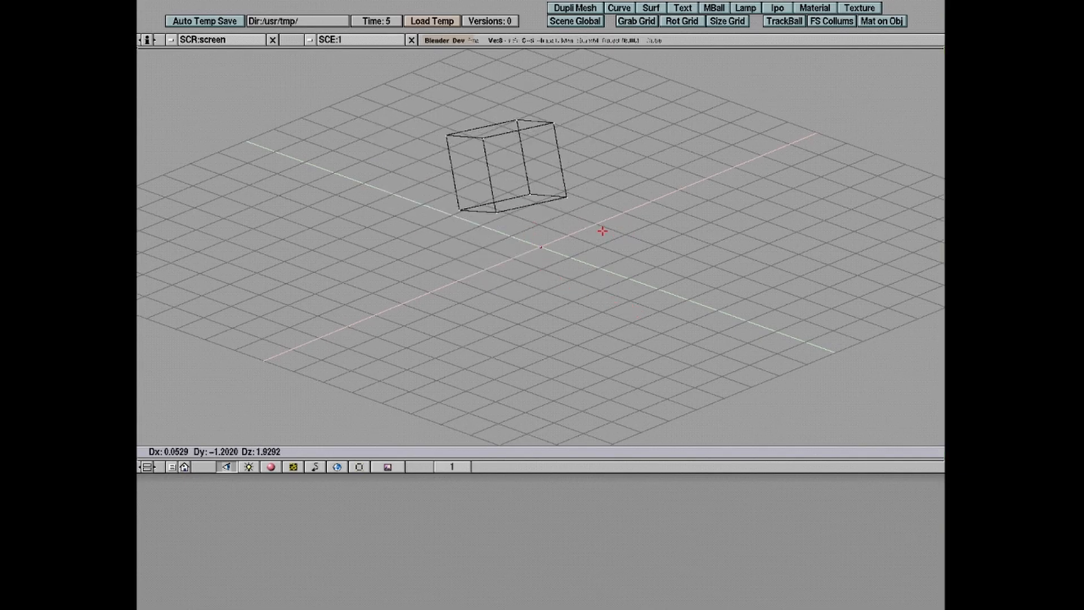
key(Escape)
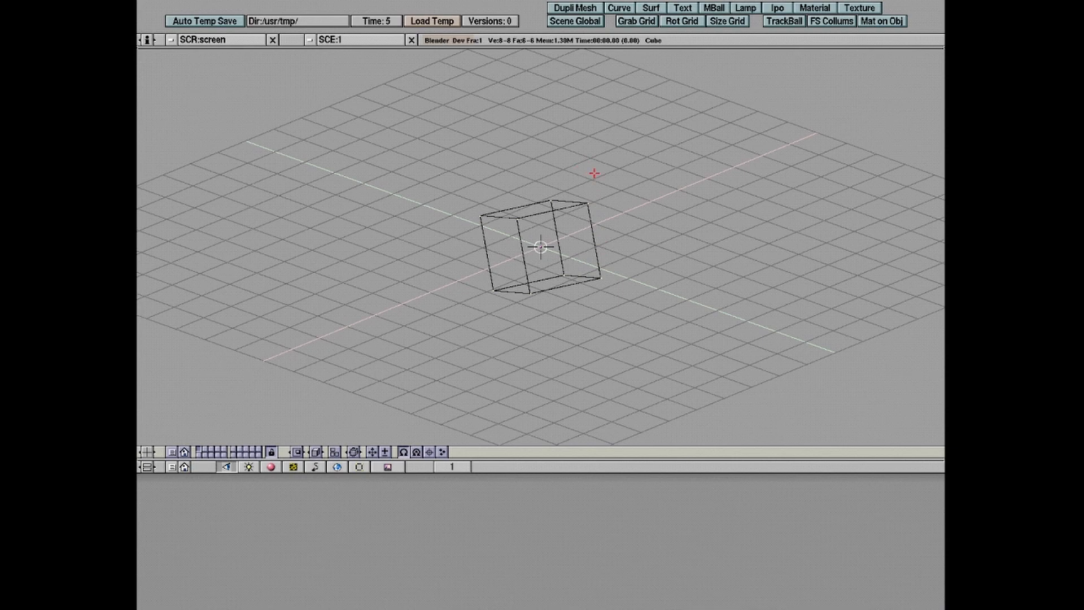
Step: Grab the cube several times from different viewing angles and reposition it freely above the grid
drag(593, 150, 398, 161)
key(g)
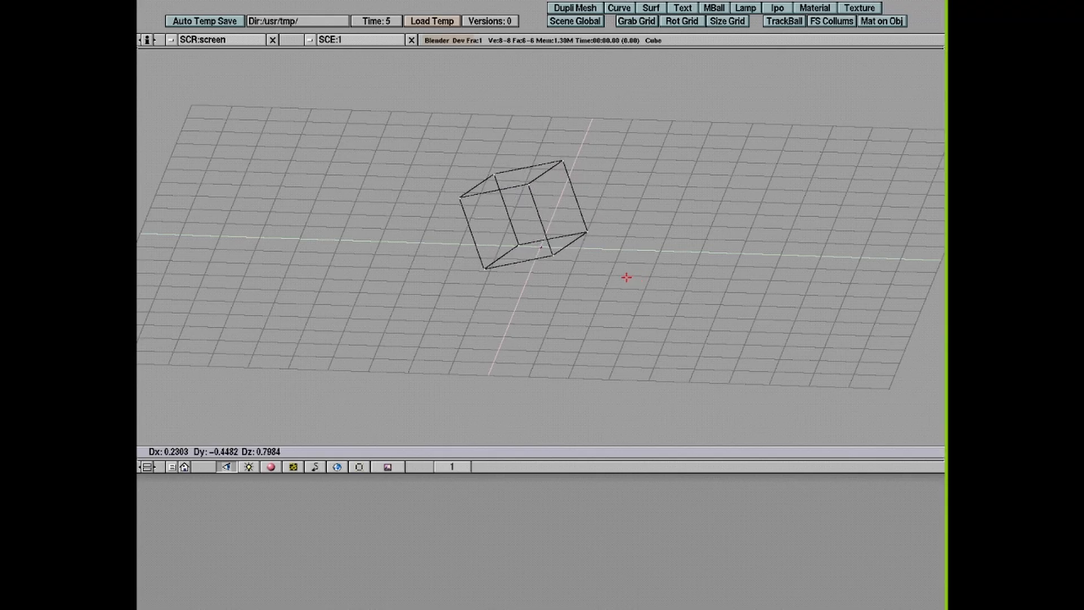
click(580, 267)
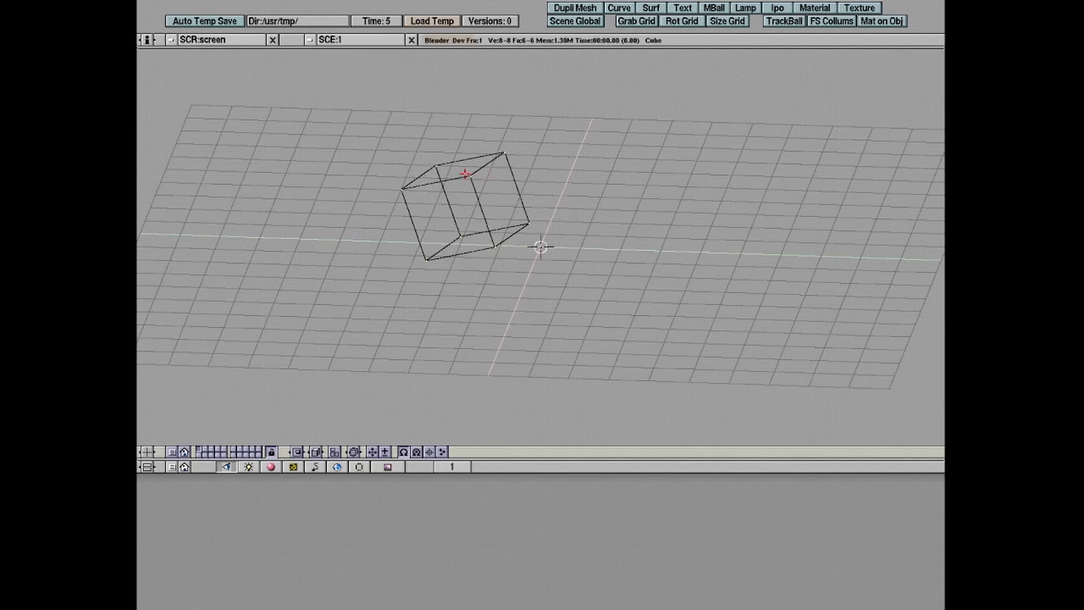
drag(478, 171, 387, 198)
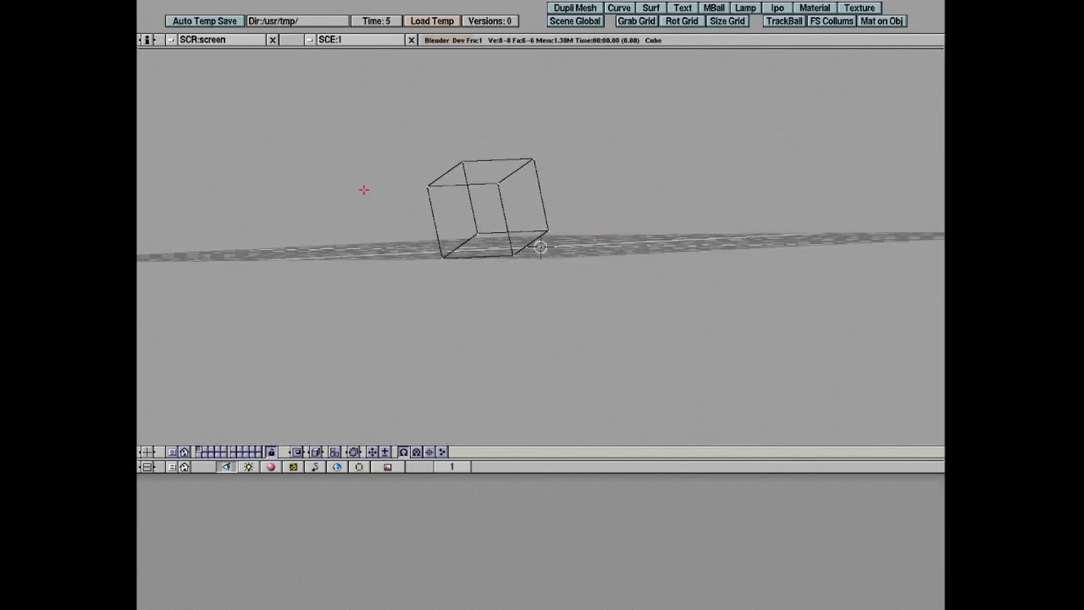
key(g)
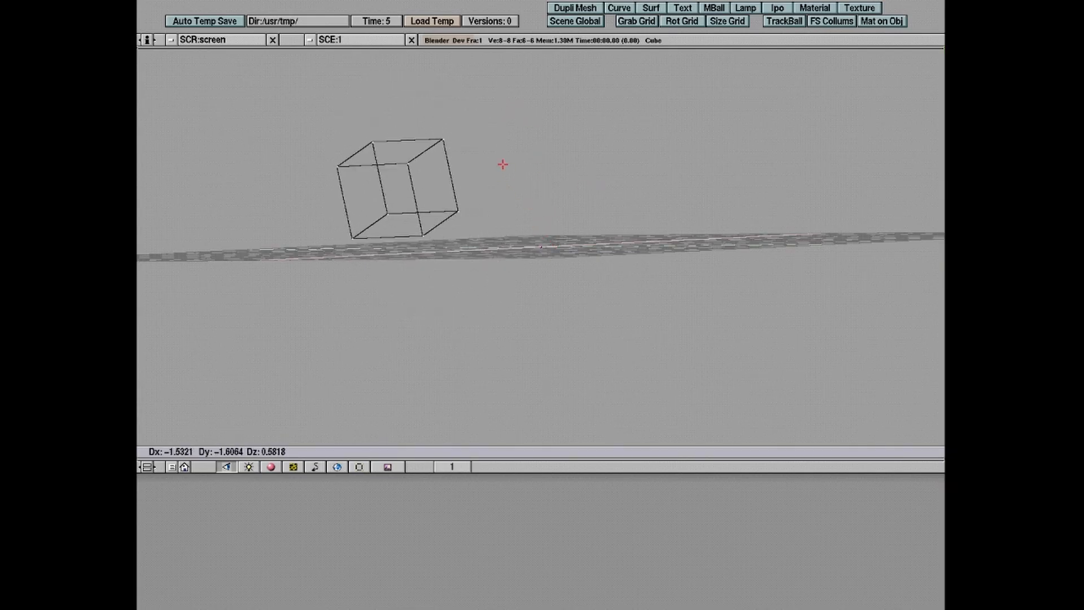
click(450, 144)
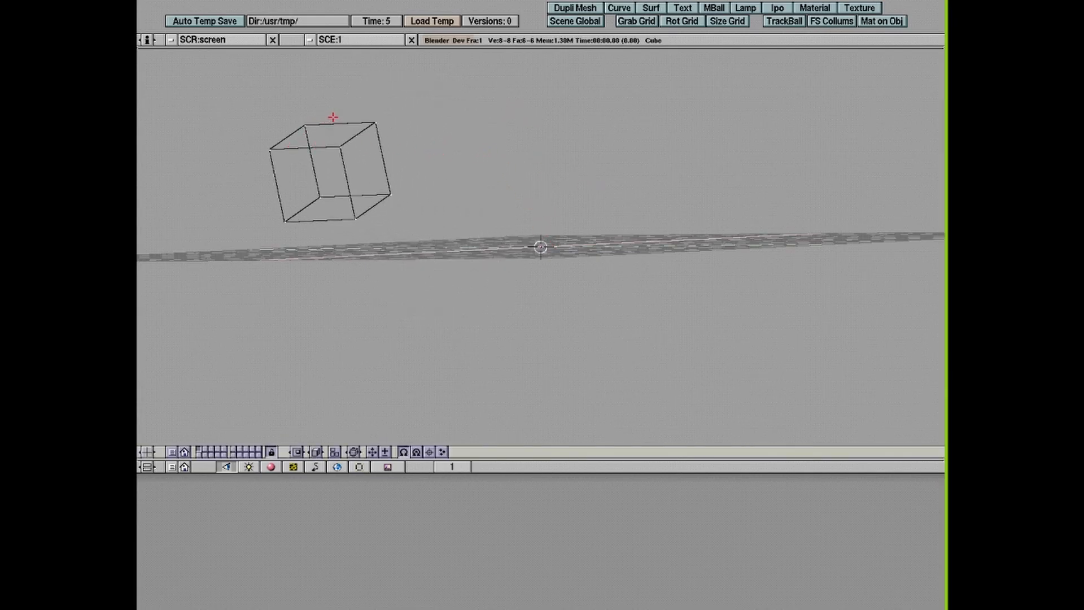
key(g)
click(328, 133)
key(g)
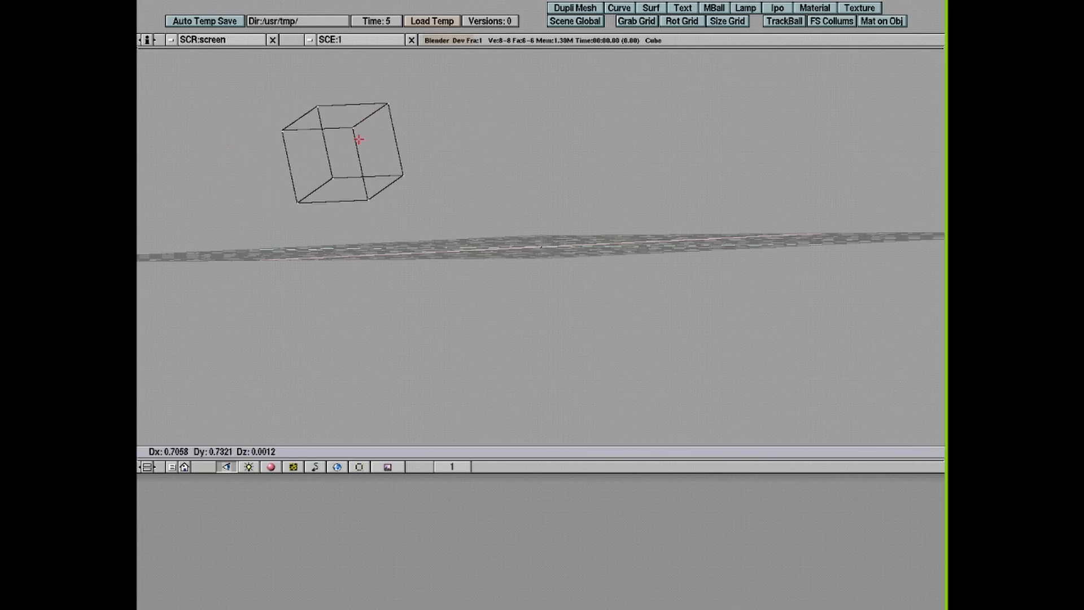
click(423, 150)
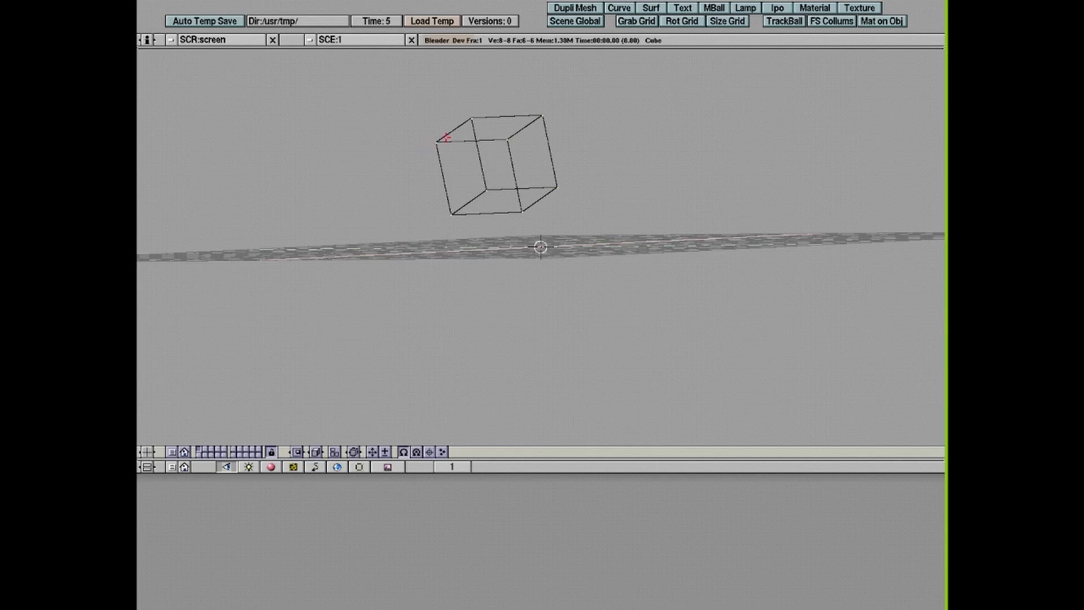
Step: Erase the whole cube mesh with the All option
key(x)
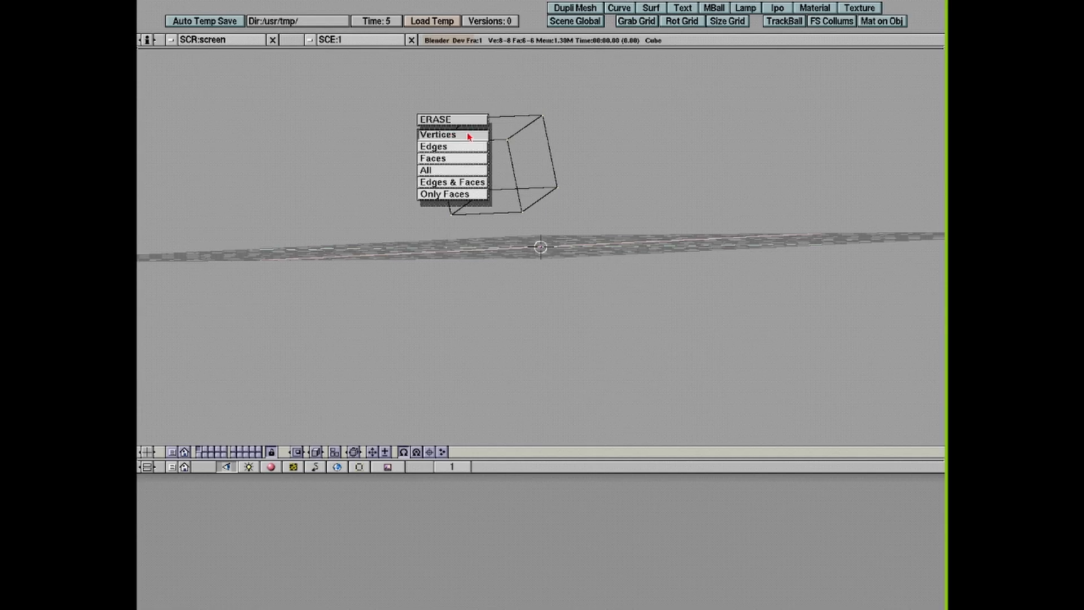
click(450, 175)
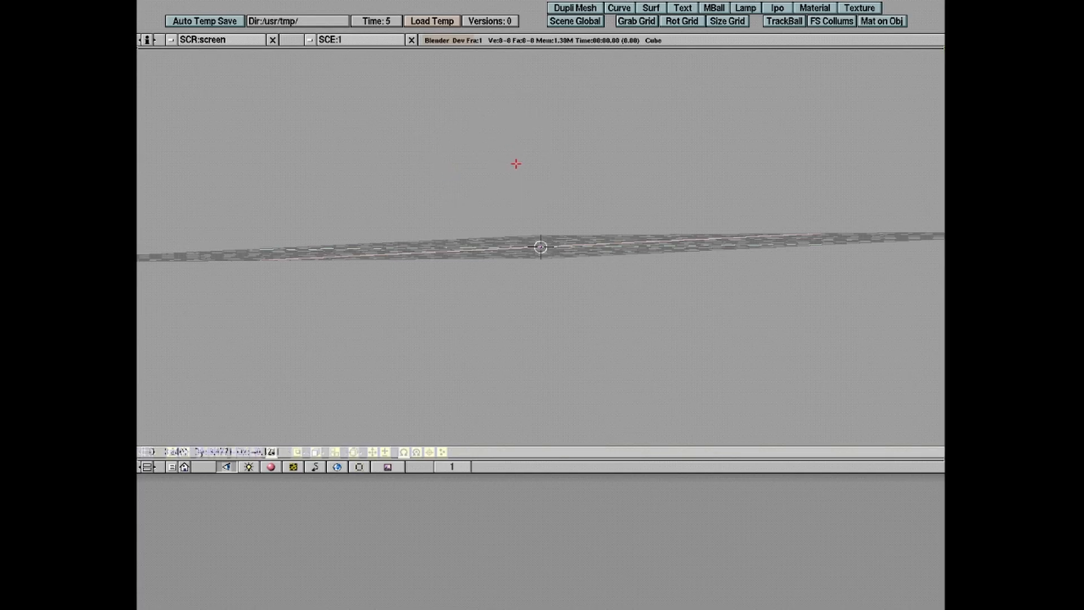
Step: Examine the empty grid from above and from various tilted angles, ending in a view facing the grid
key(KP_8)
key(KP_7)
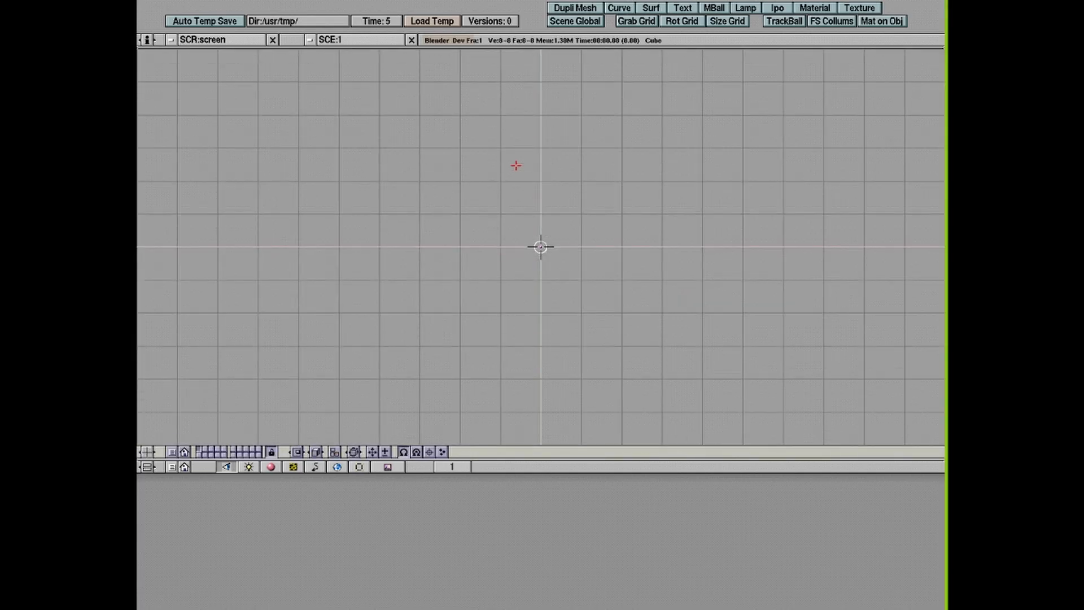
key(KP_2)
key(KP_2)
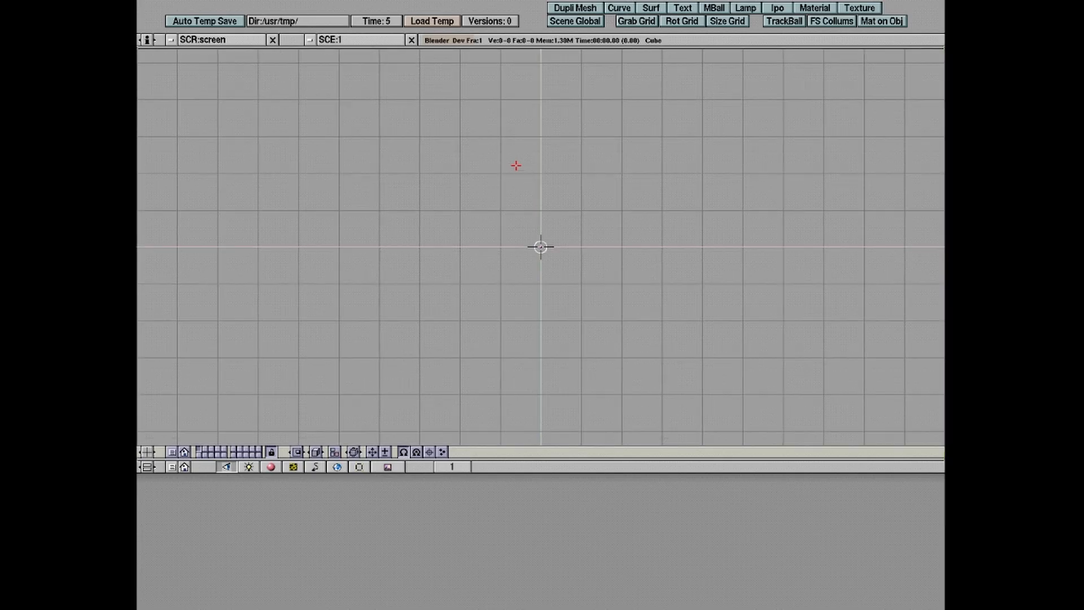
key(KP_2)
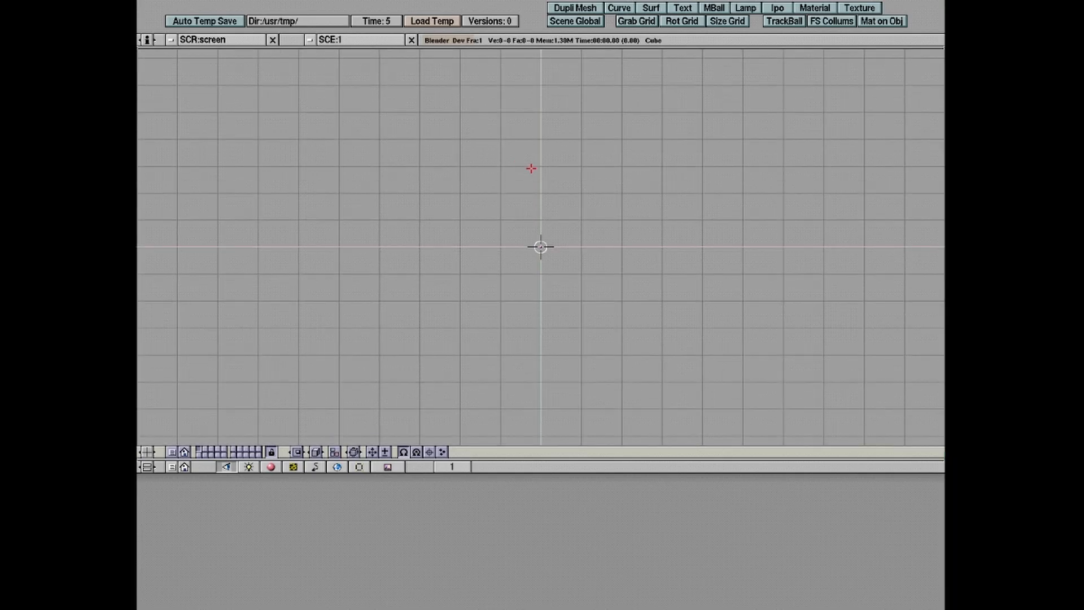
key(KP_2)
key(KP_2)
key(KP_2)
key(KP_2)
key(KP_2)
key(KP_8)
key(KP_8)
key(KP_8)
key(KP_8)
key(KP_8)
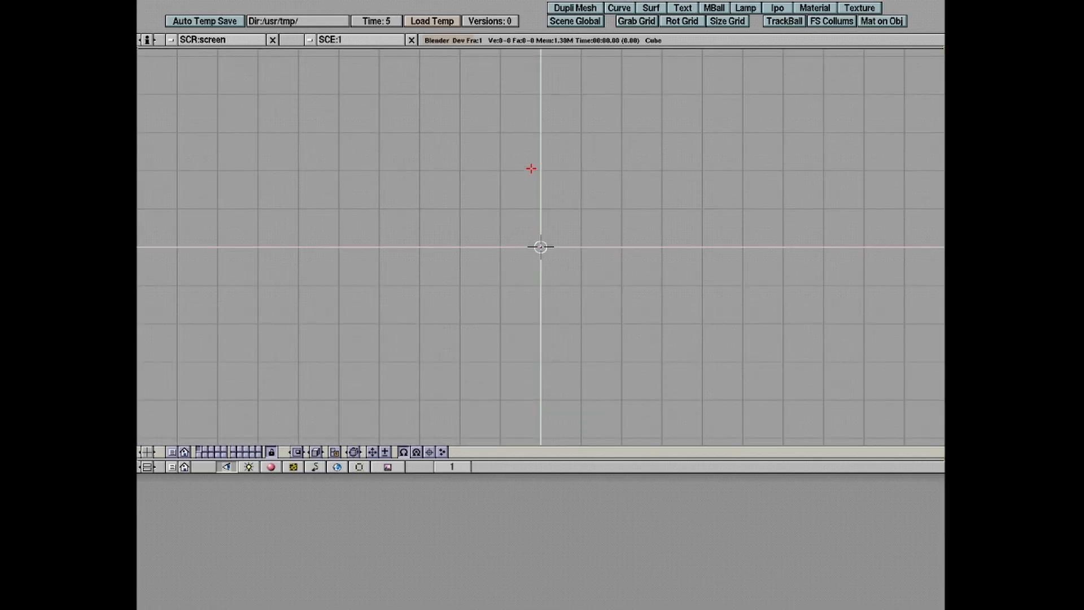
key(KP_8)
key(KP_1)
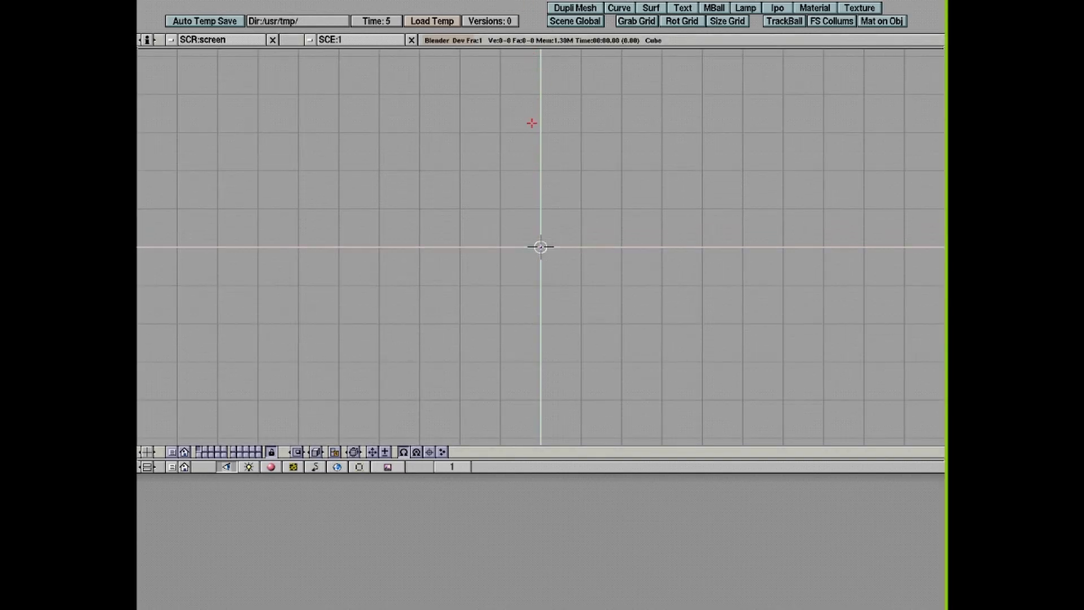
Step: Add a mesh plane at the 3D cursor in the grid's centre
key(space)
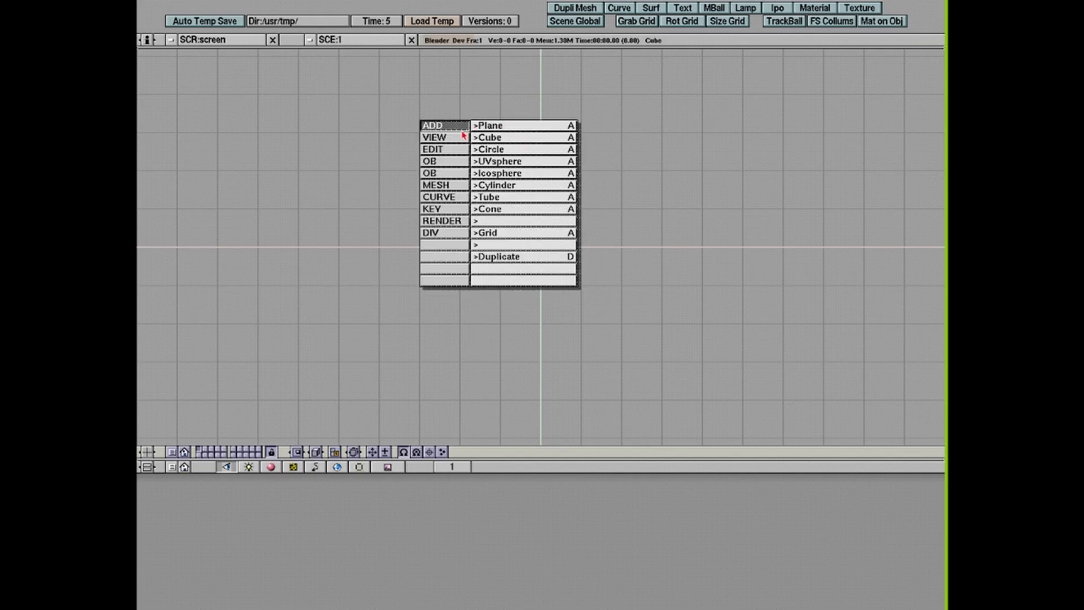
mouse_move(439, 138)
click(490, 126)
Step: Grab the plane in an angled view and reposition it freely above the far side of the grid
drag(511, 151, 638, 89)
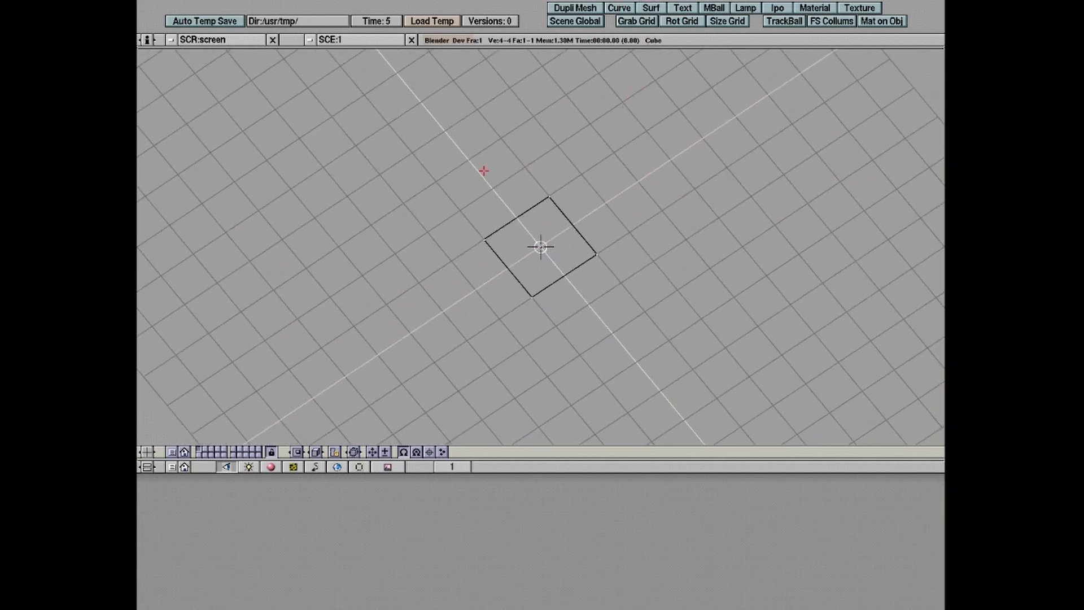
drag(464, 270, 474, 72)
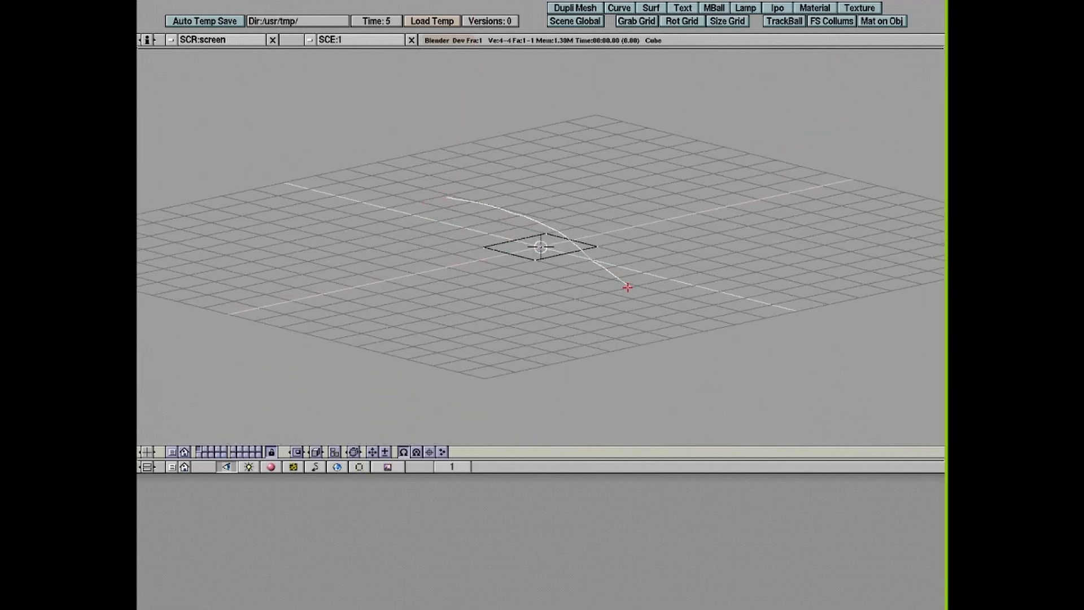
key(g)
click(602, 149)
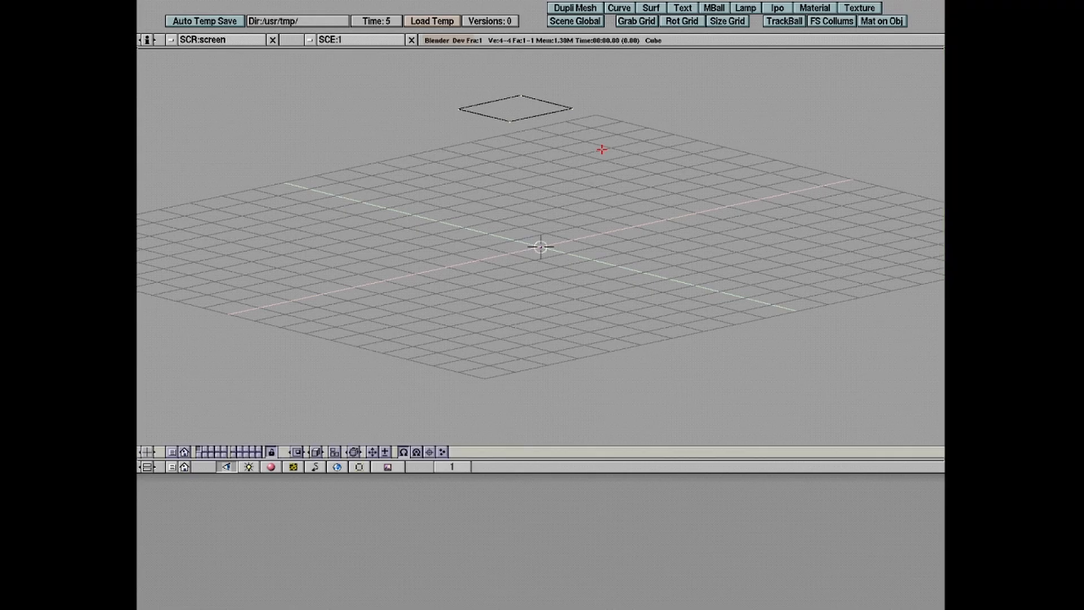
Step: Switch the 3D viewport to solid shading and scale the plane down to about half its size
key(z)
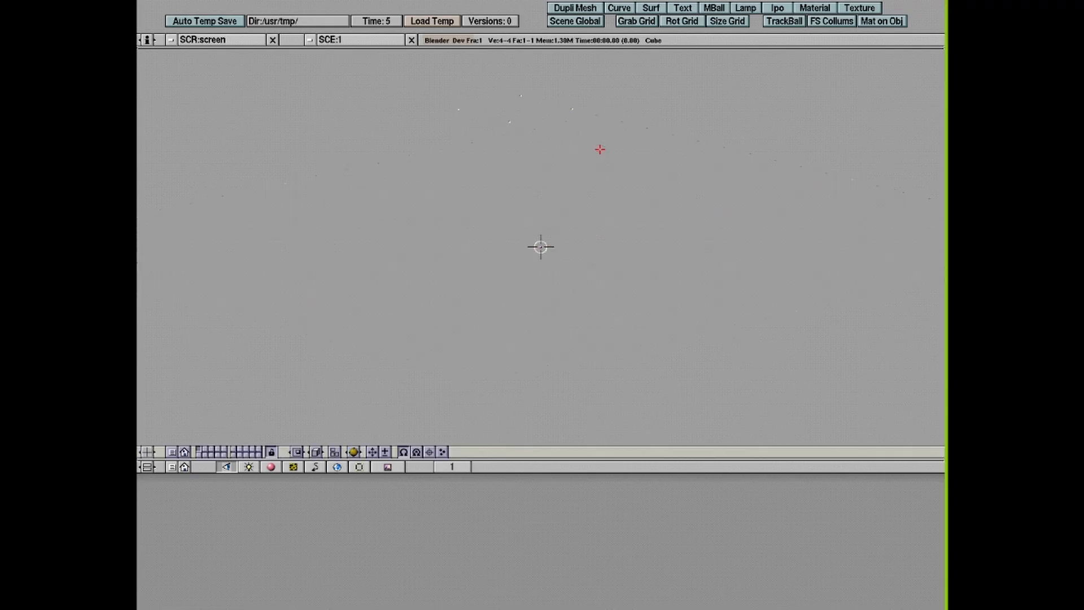
key(s)
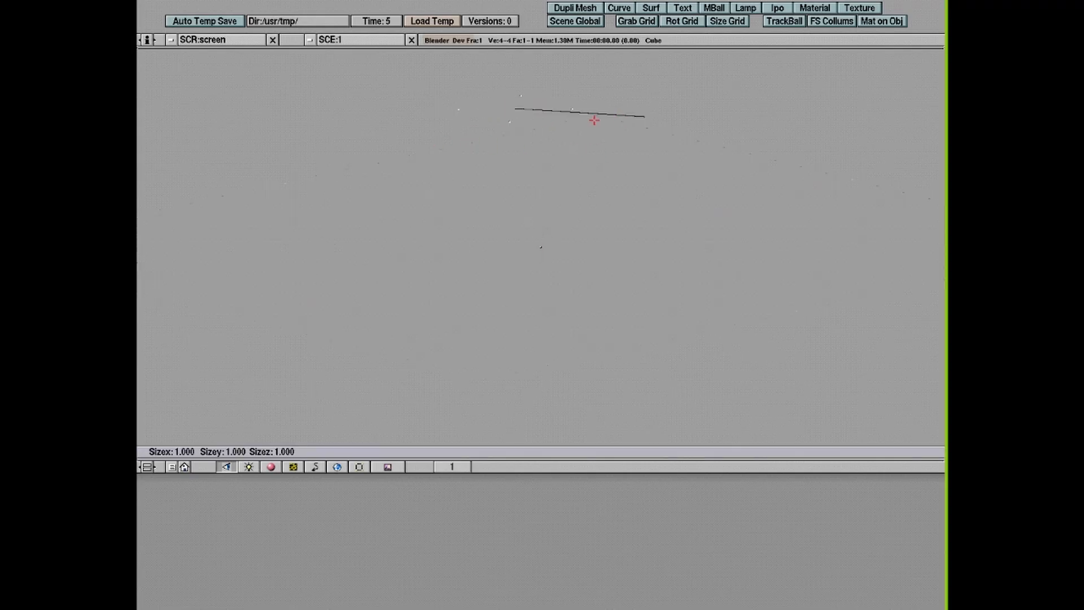
click(450, 112)
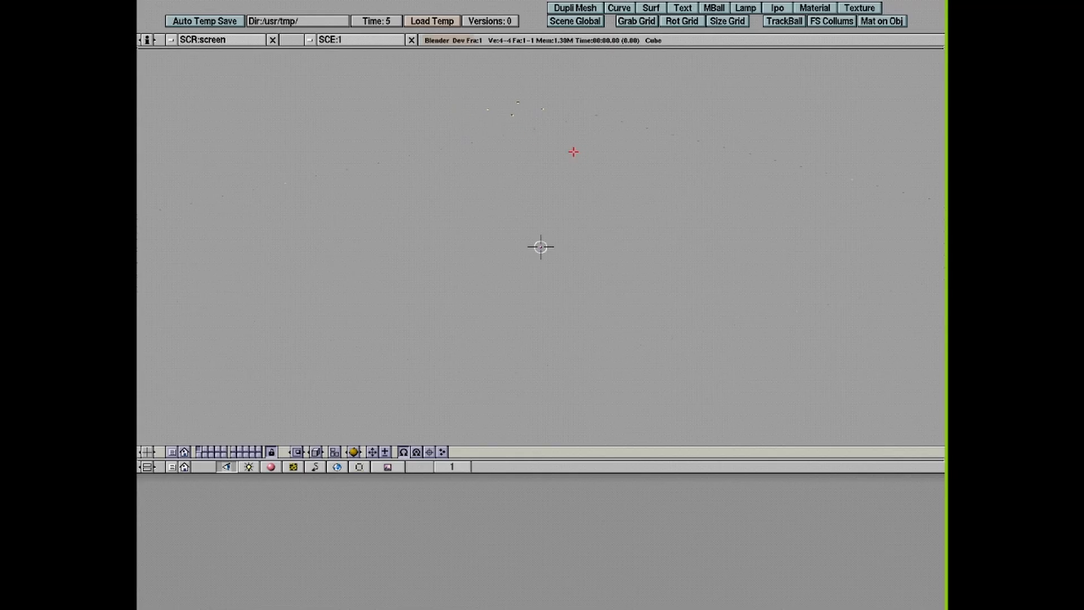
Step: Quit Blender and return to the IRIX desktop
key(q)
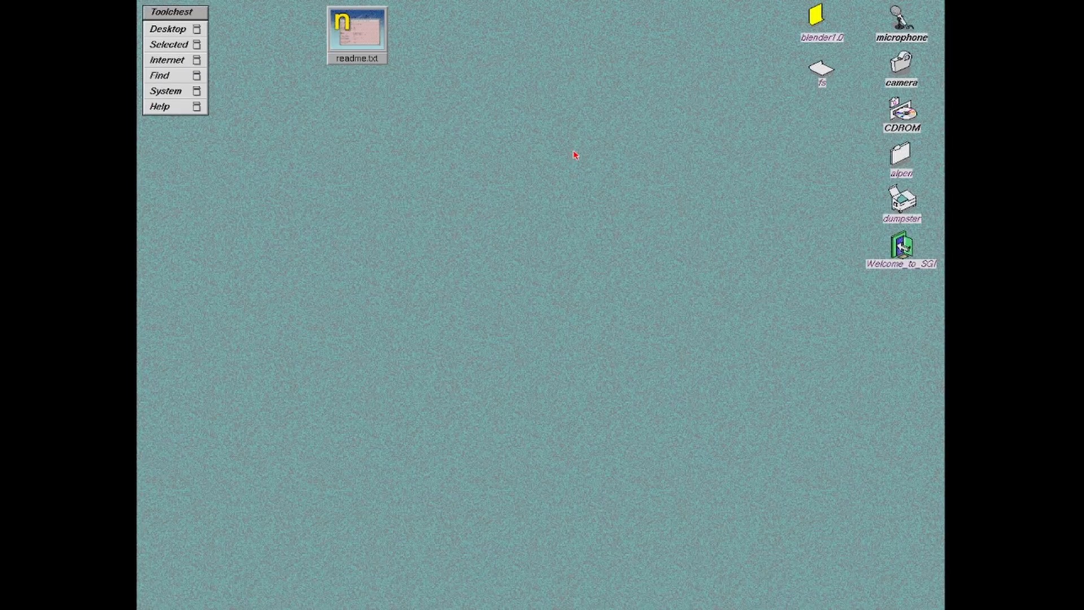